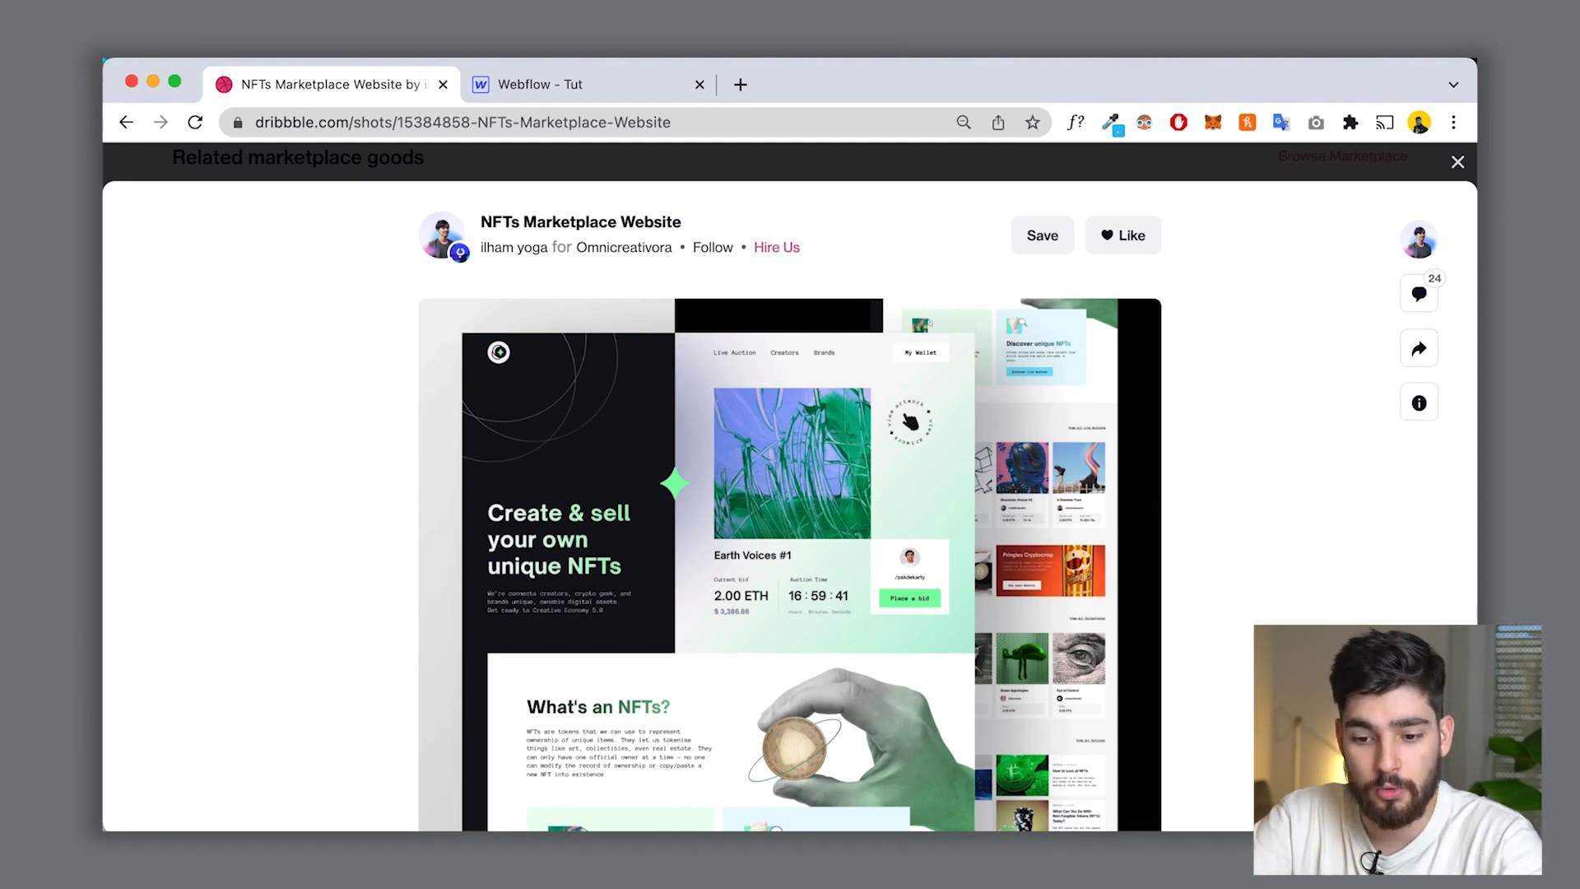
# Step: Look over the NFT marketplace shot, switch to Figma, and examine the hero design from the plain version to the fully boxed layout
pyautogui.scroll(-1, 790, 494)
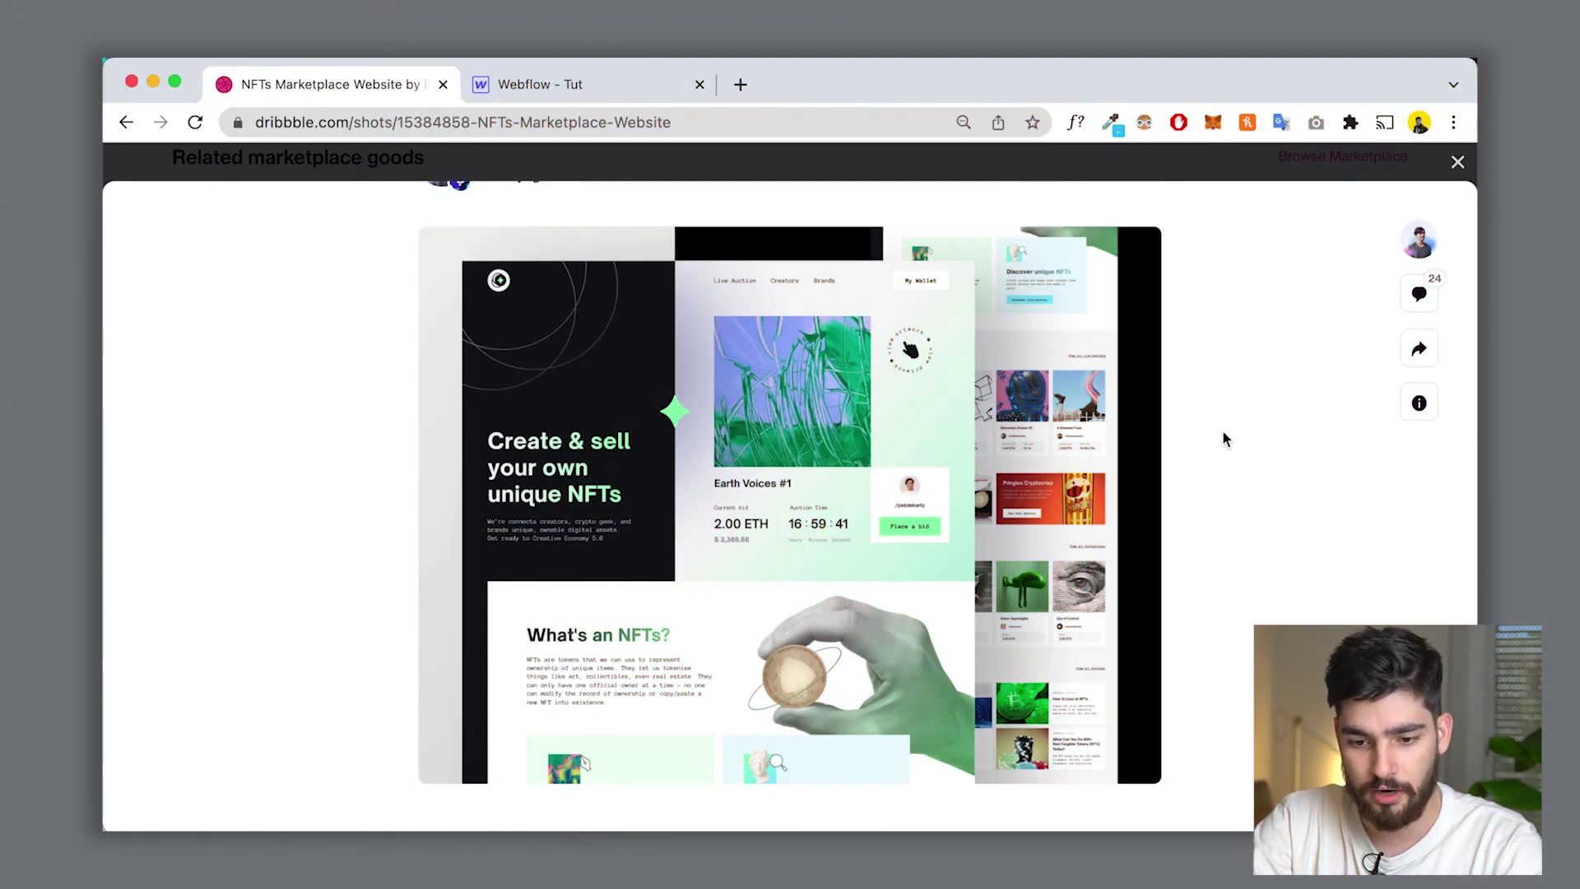
pyautogui.press('super+Tab')
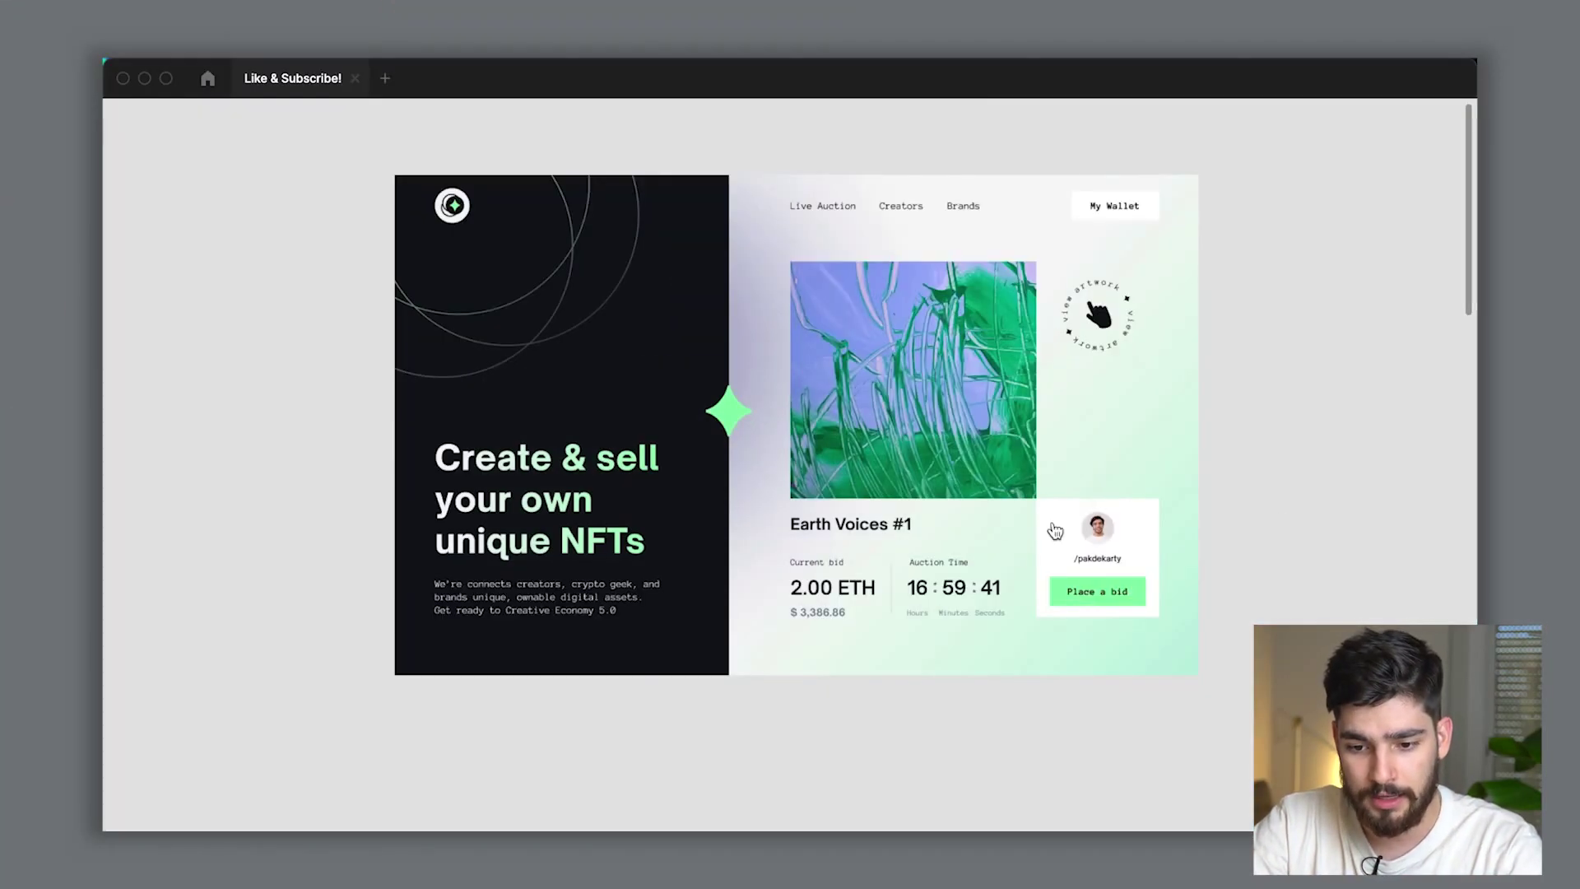
pyautogui.click(1158, 580)
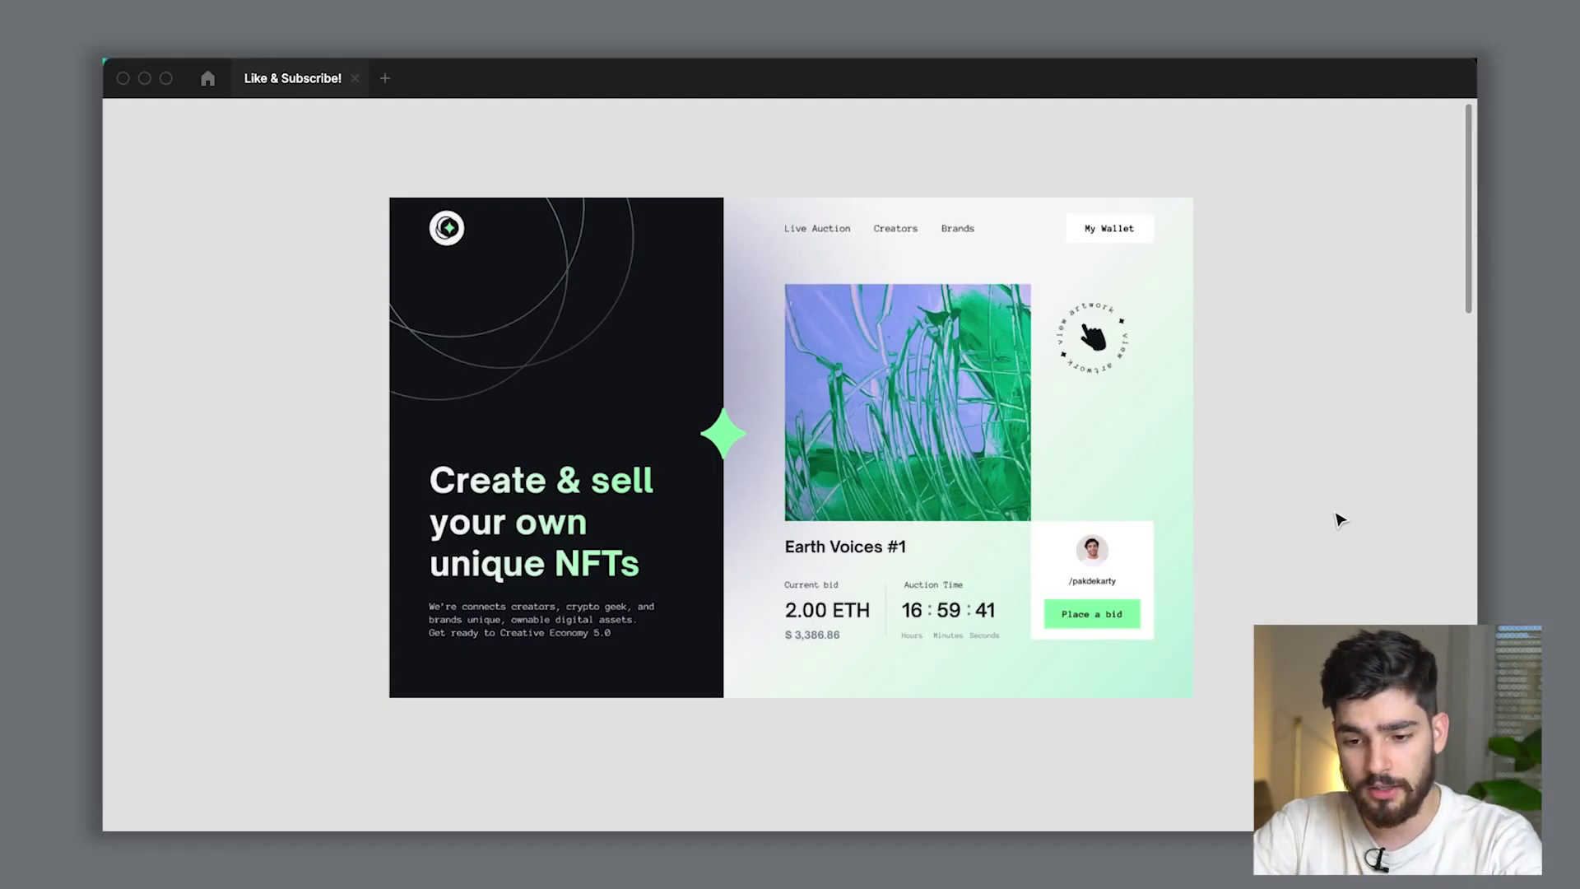
pyautogui.scroll(-10, 1271, 616)
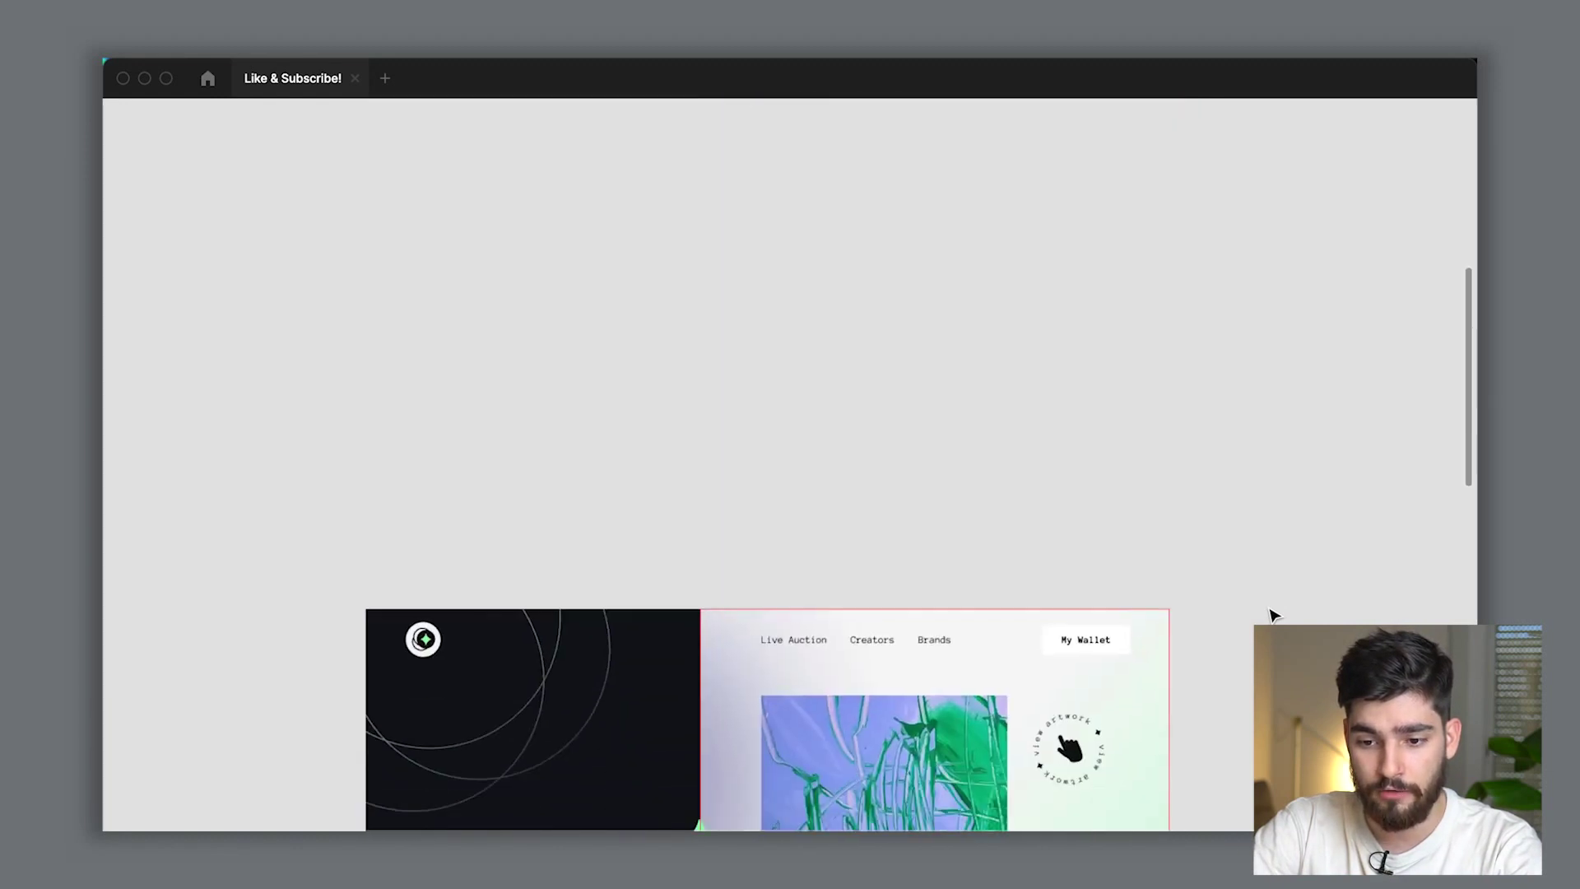
pyautogui.scroll(-3, 1273, 616)
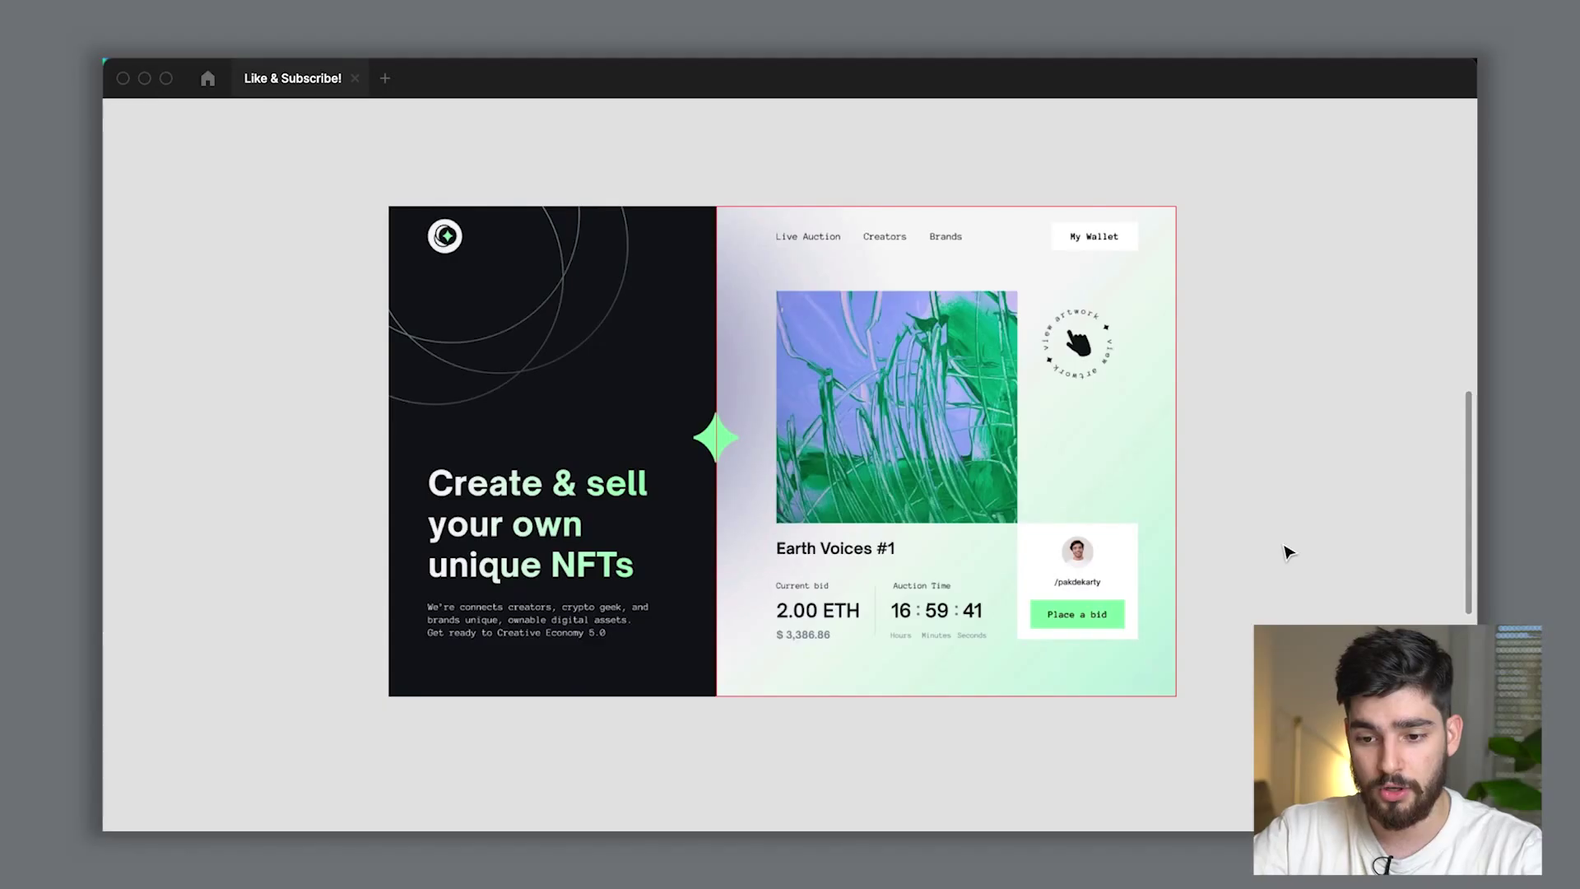
pyautogui.scroll(-8, 1243, 600)
pyautogui.scroll(-2, 1242, 599)
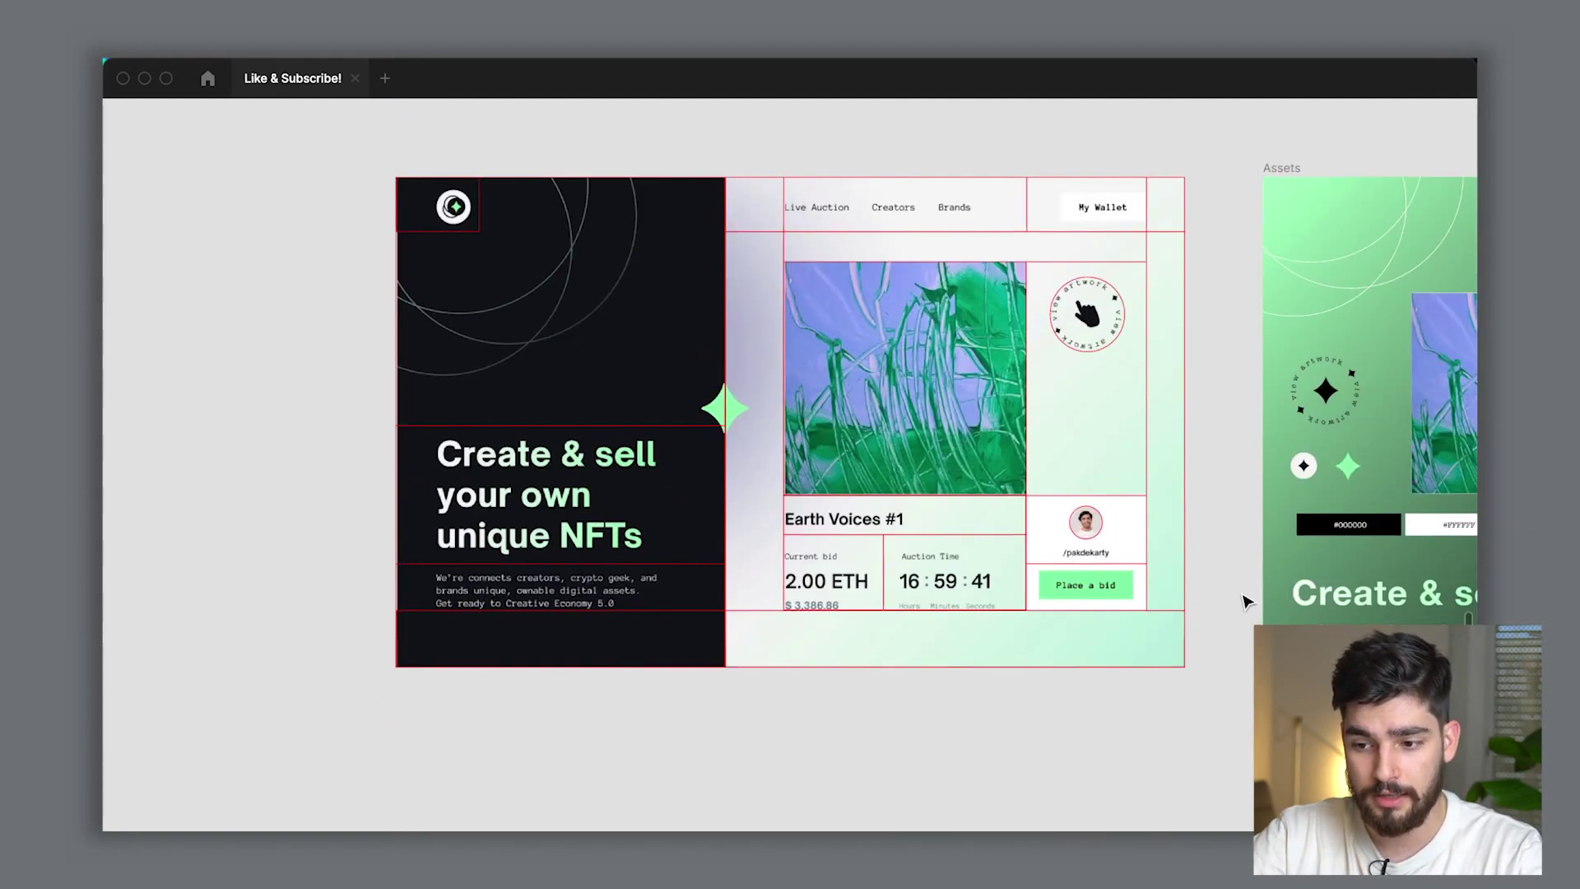
pyautogui.scroll(3, 856, 490)
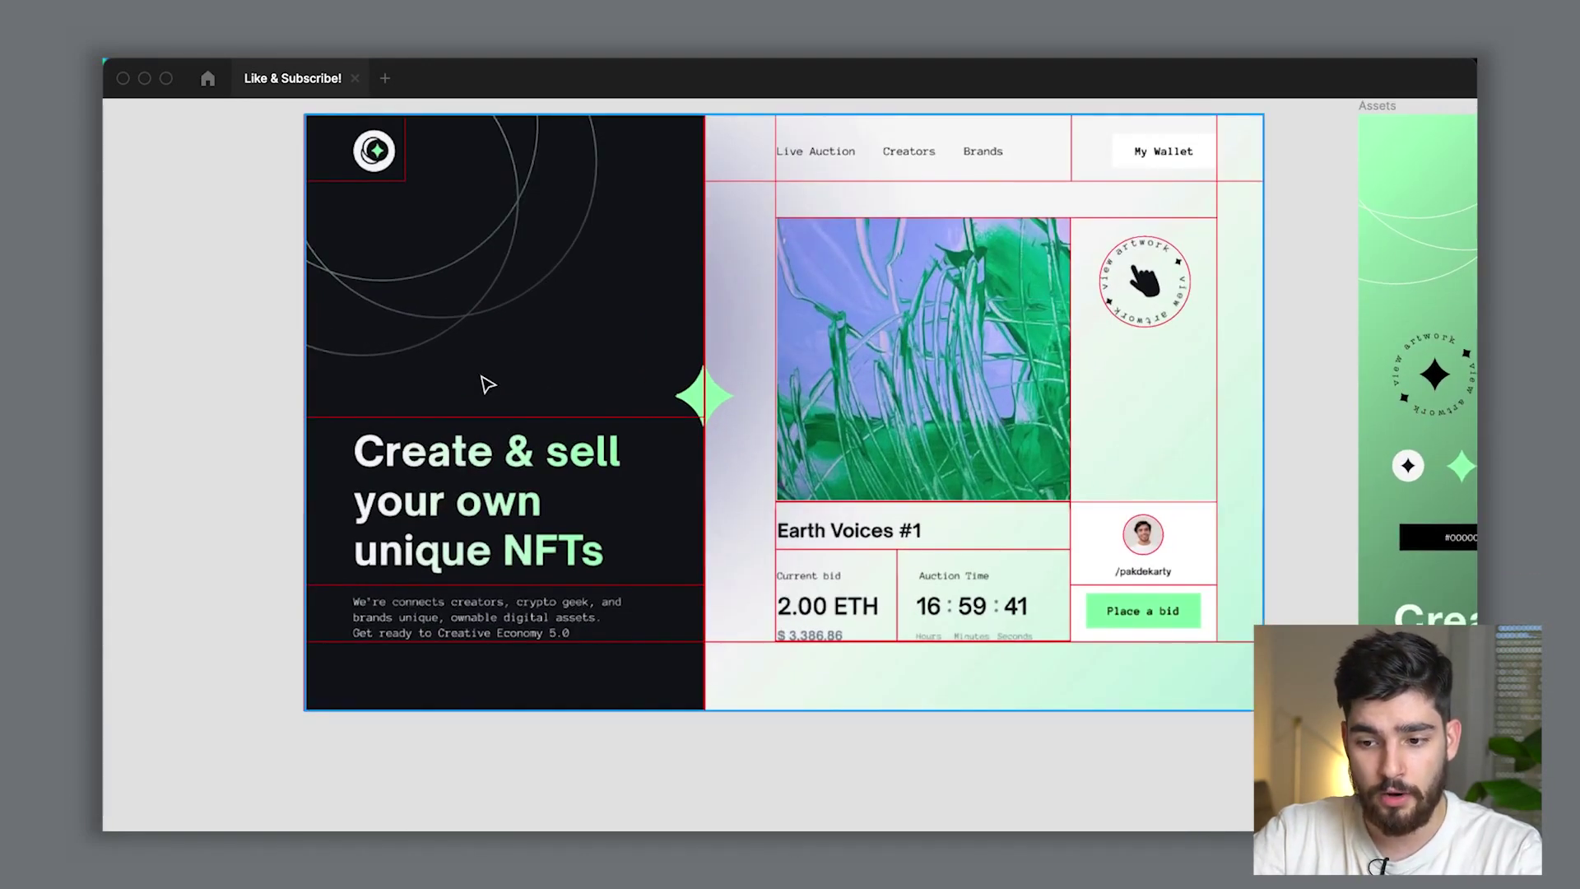
pyautogui.scroll(1, 488, 384)
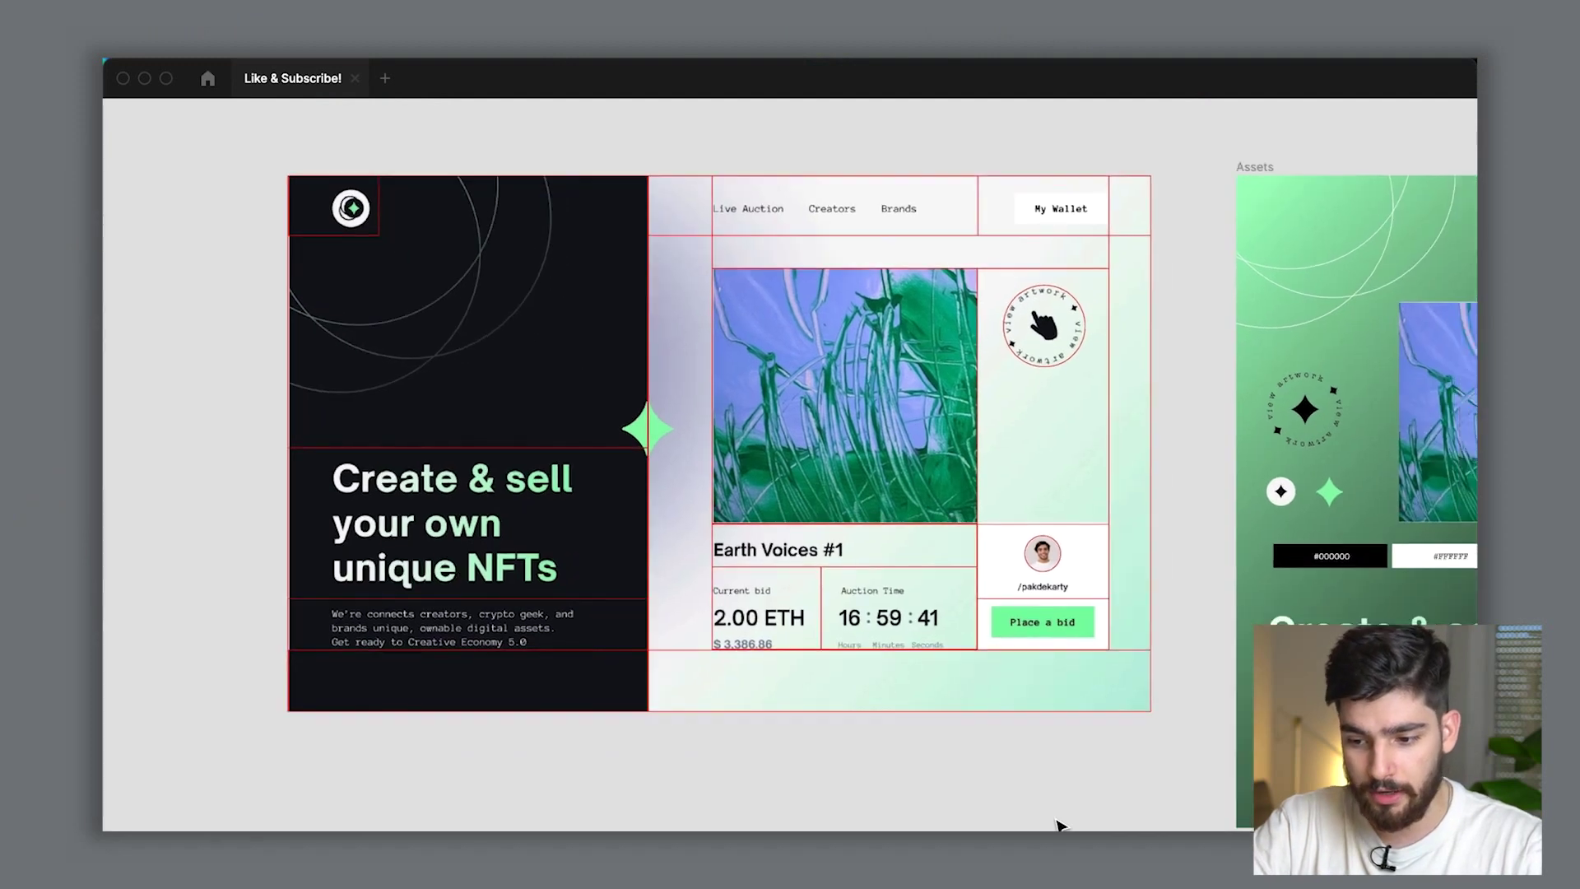
# Step: Examine the Assets frame's circular badge, star icons, artwork image and colour swatches against the boxed hero design
pyautogui.hscroll(5, 1059, 826)
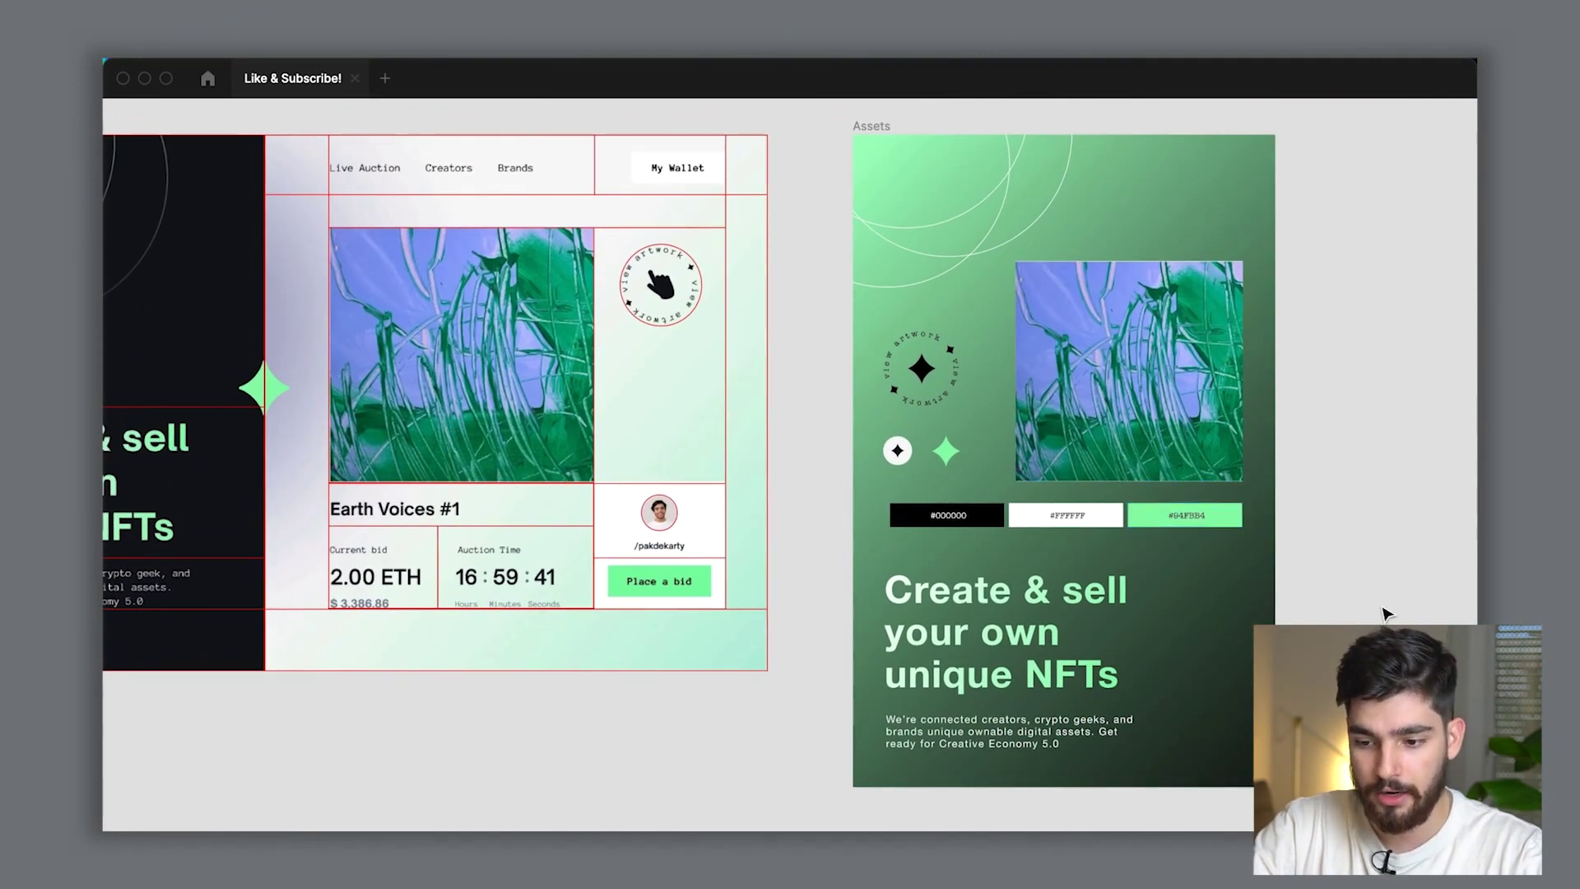
pyautogui.scroll(1, 1113, 484)
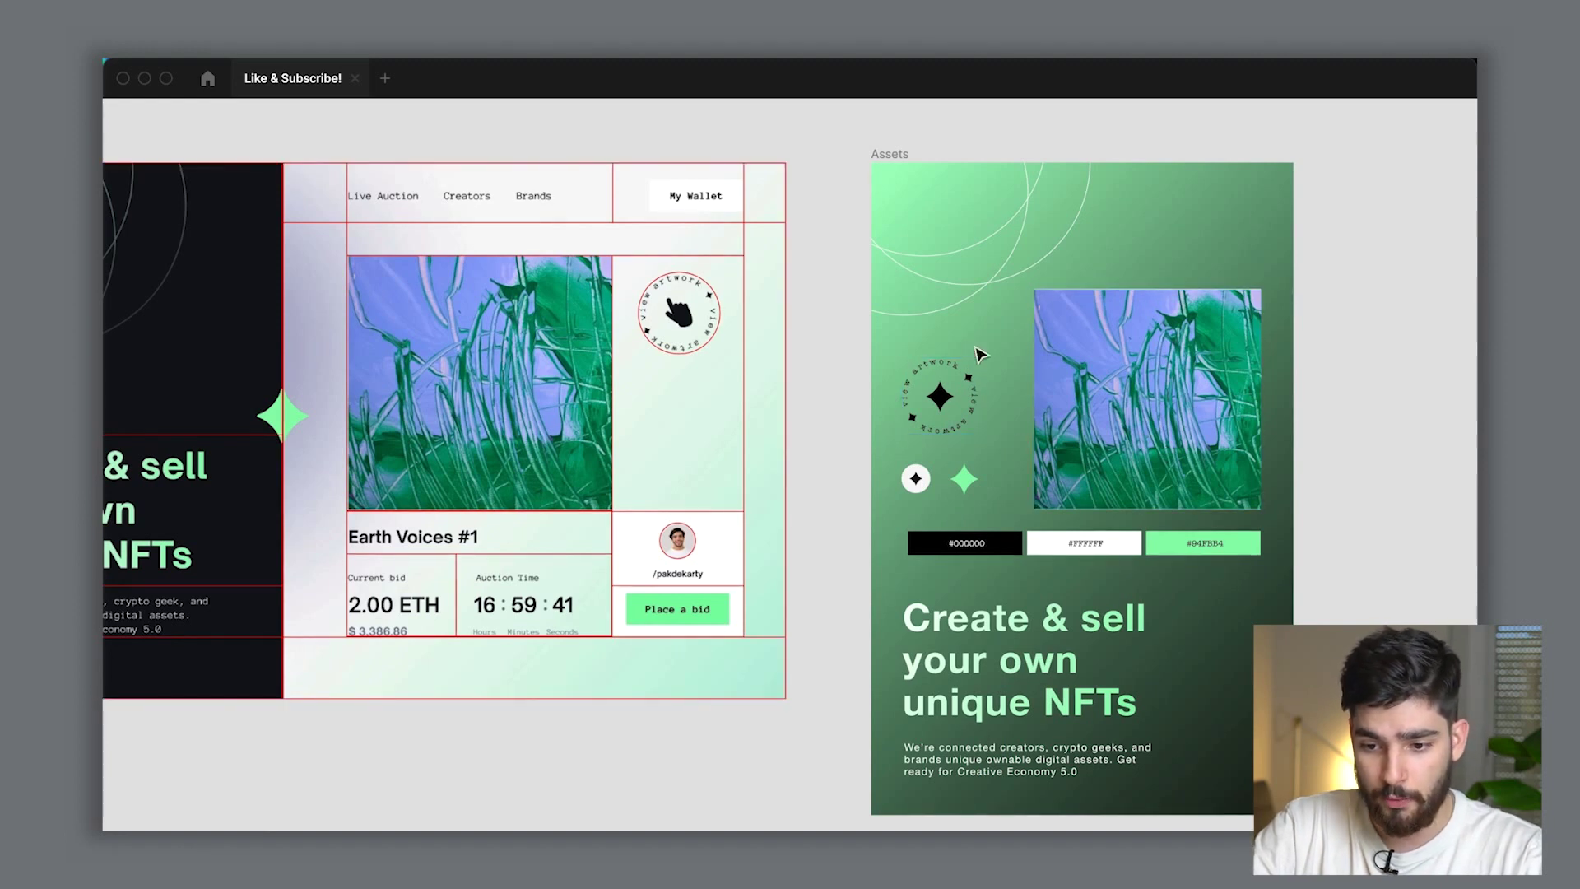
pyautogui.scroll(3, 979, 354)
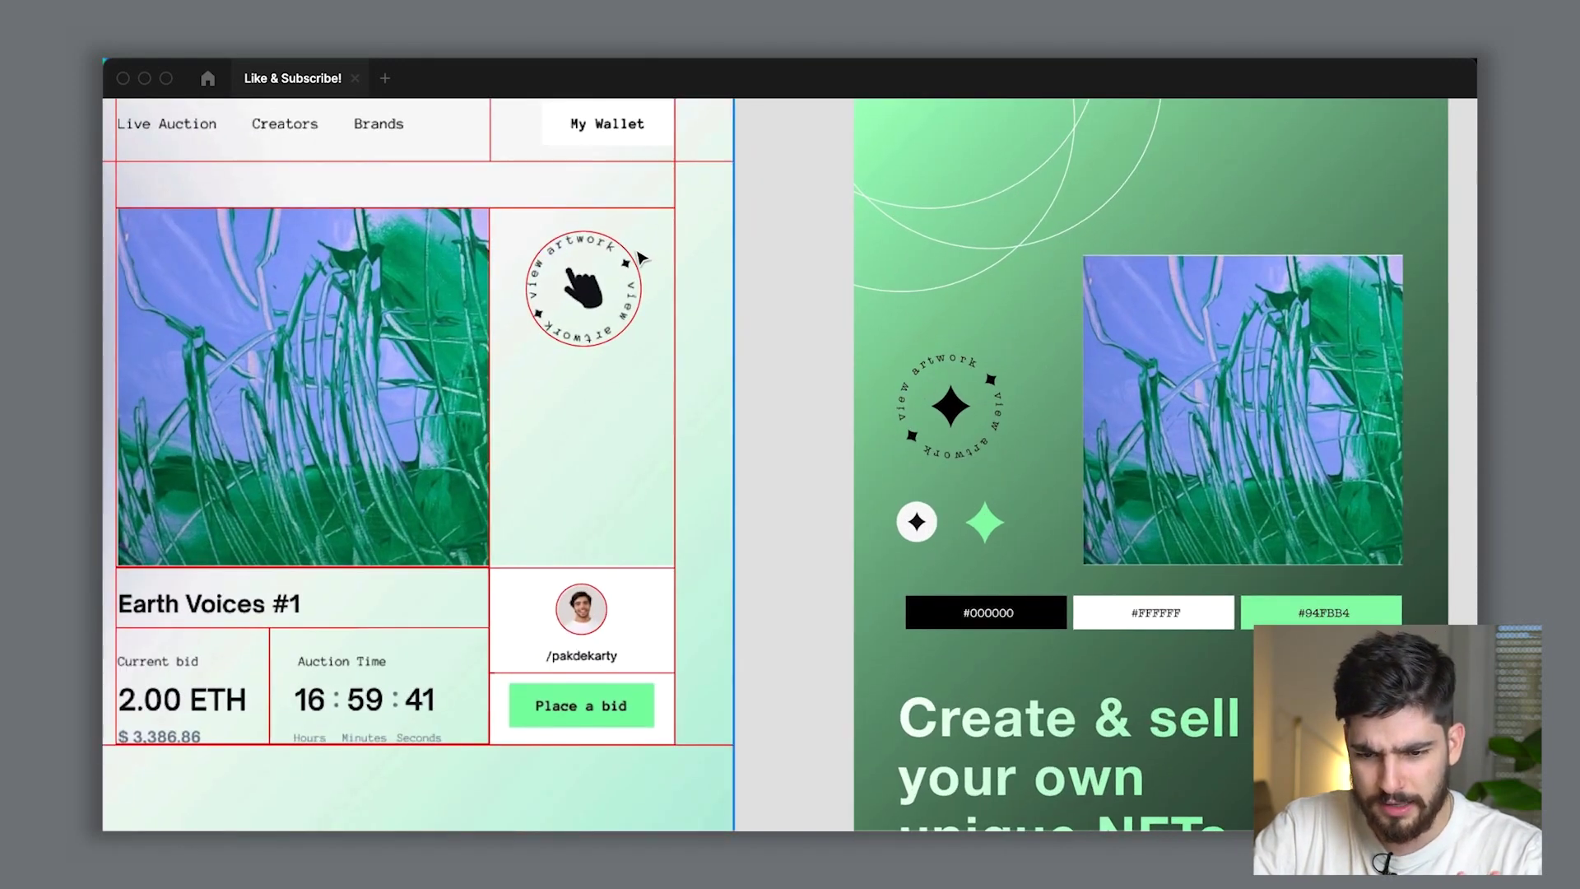
pyautogui.scroll(5, 533, 257)
pyautogui.scroll(-5, 536, 262)
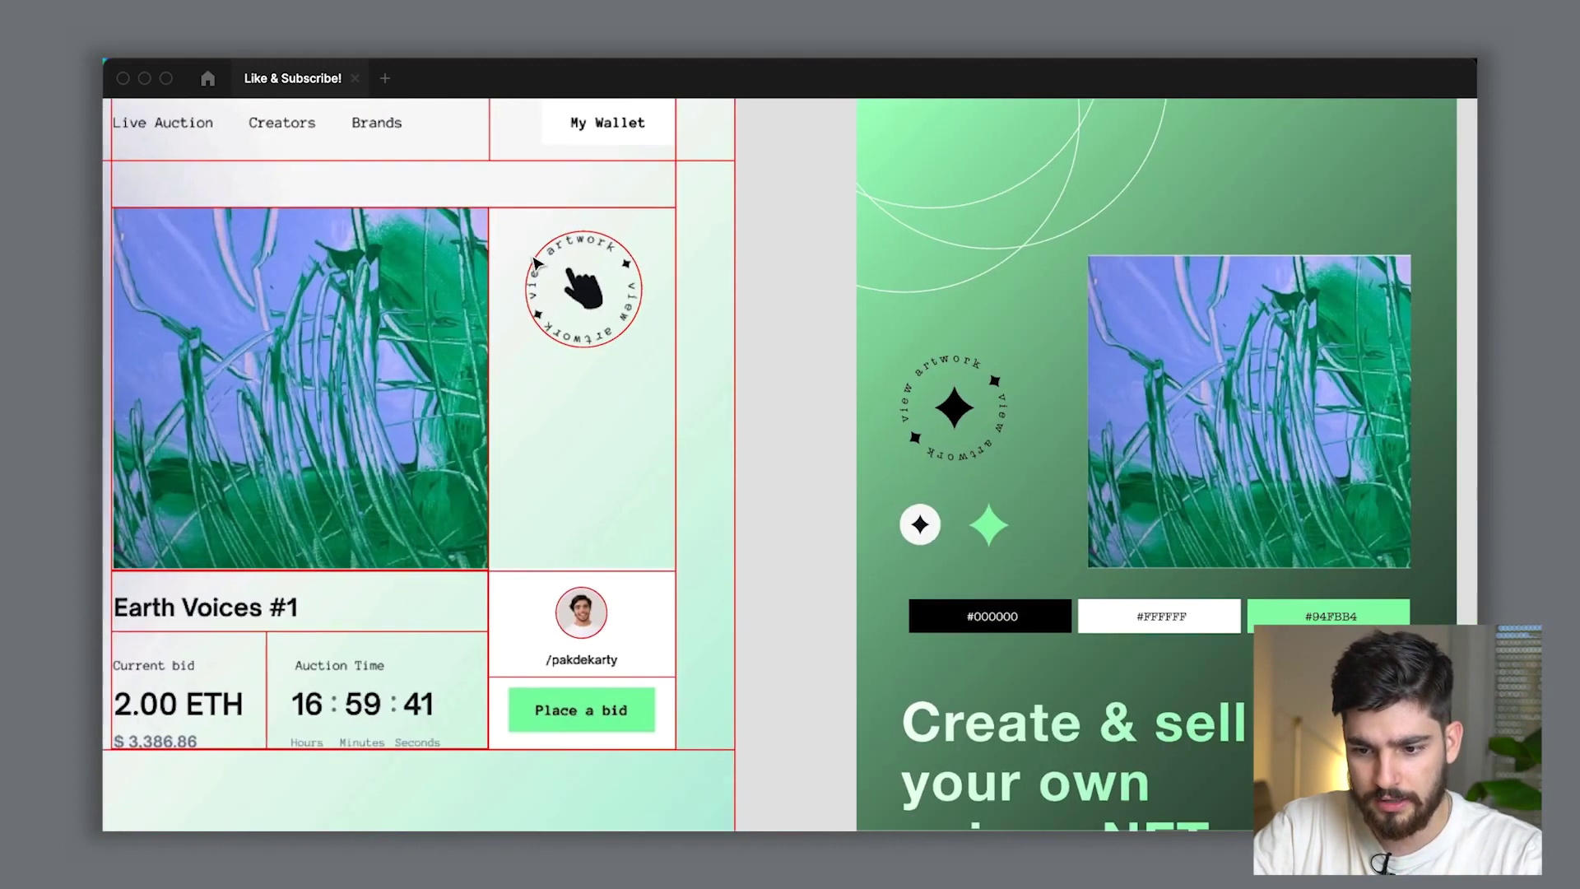
pyautogui.scroll(2, 936, 343)
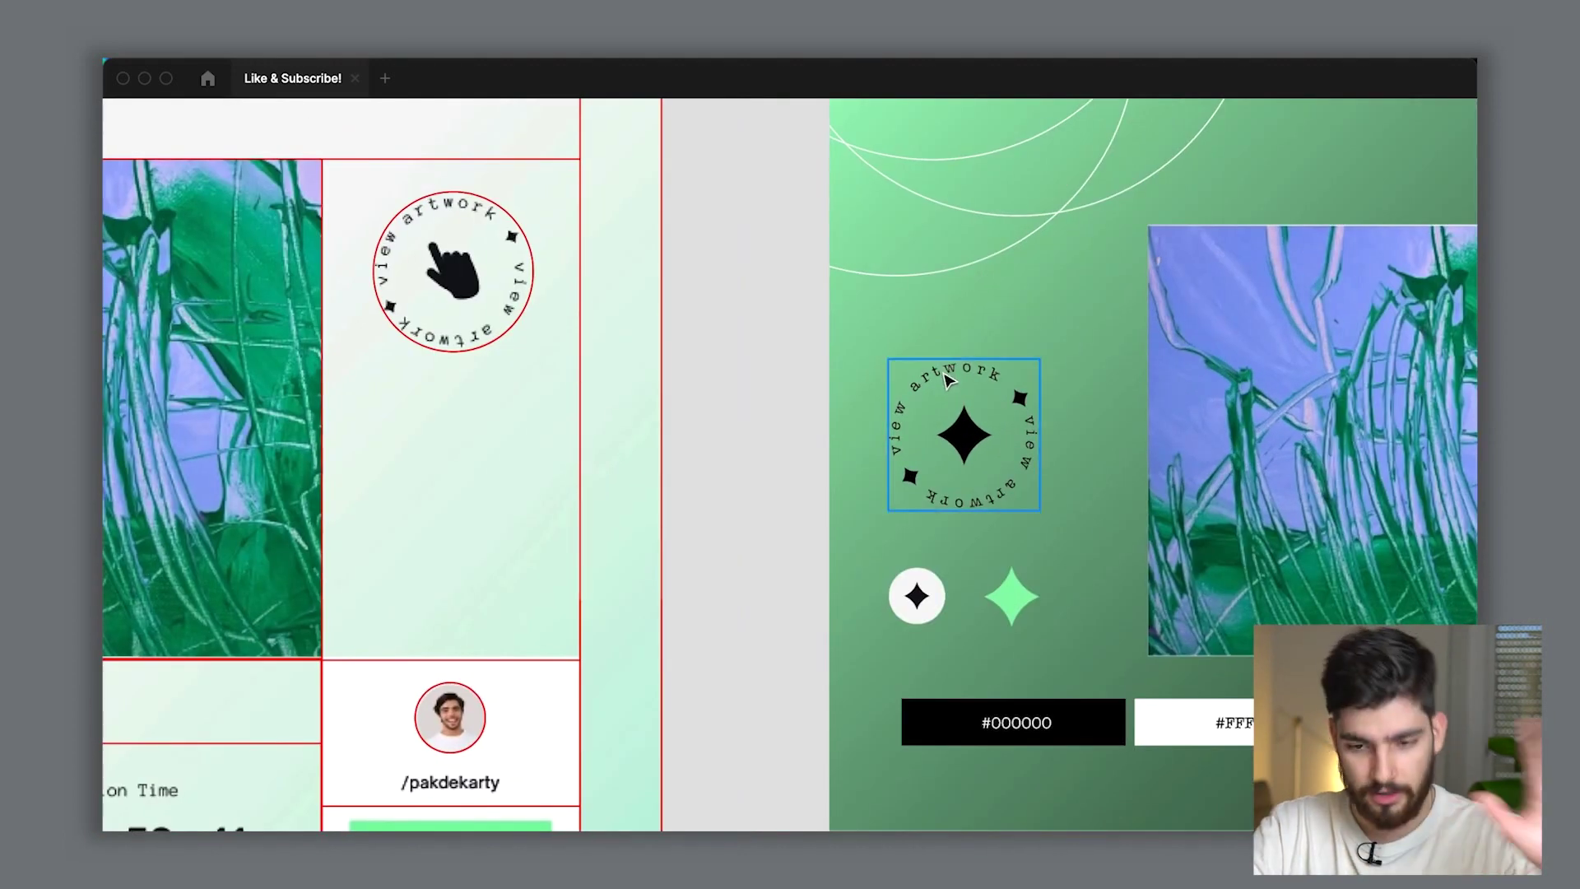
pyautogui.scroll(-5, 946, 379)
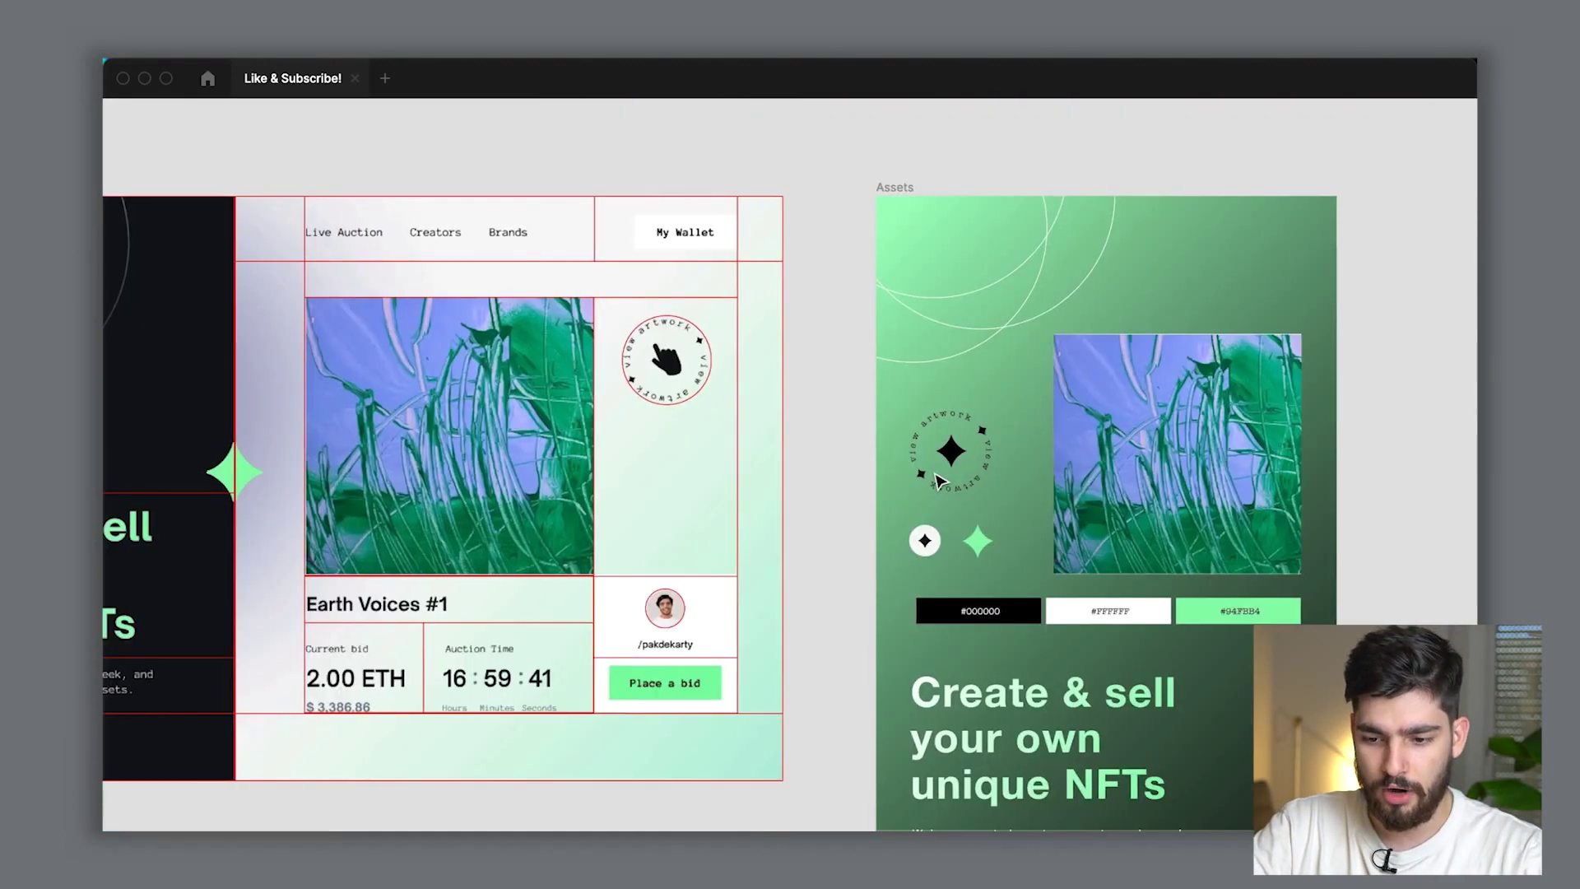
pyautogui.hscroll(-2, 1148, 563)
pyautogui.hscroll(-2, 1107, 539)
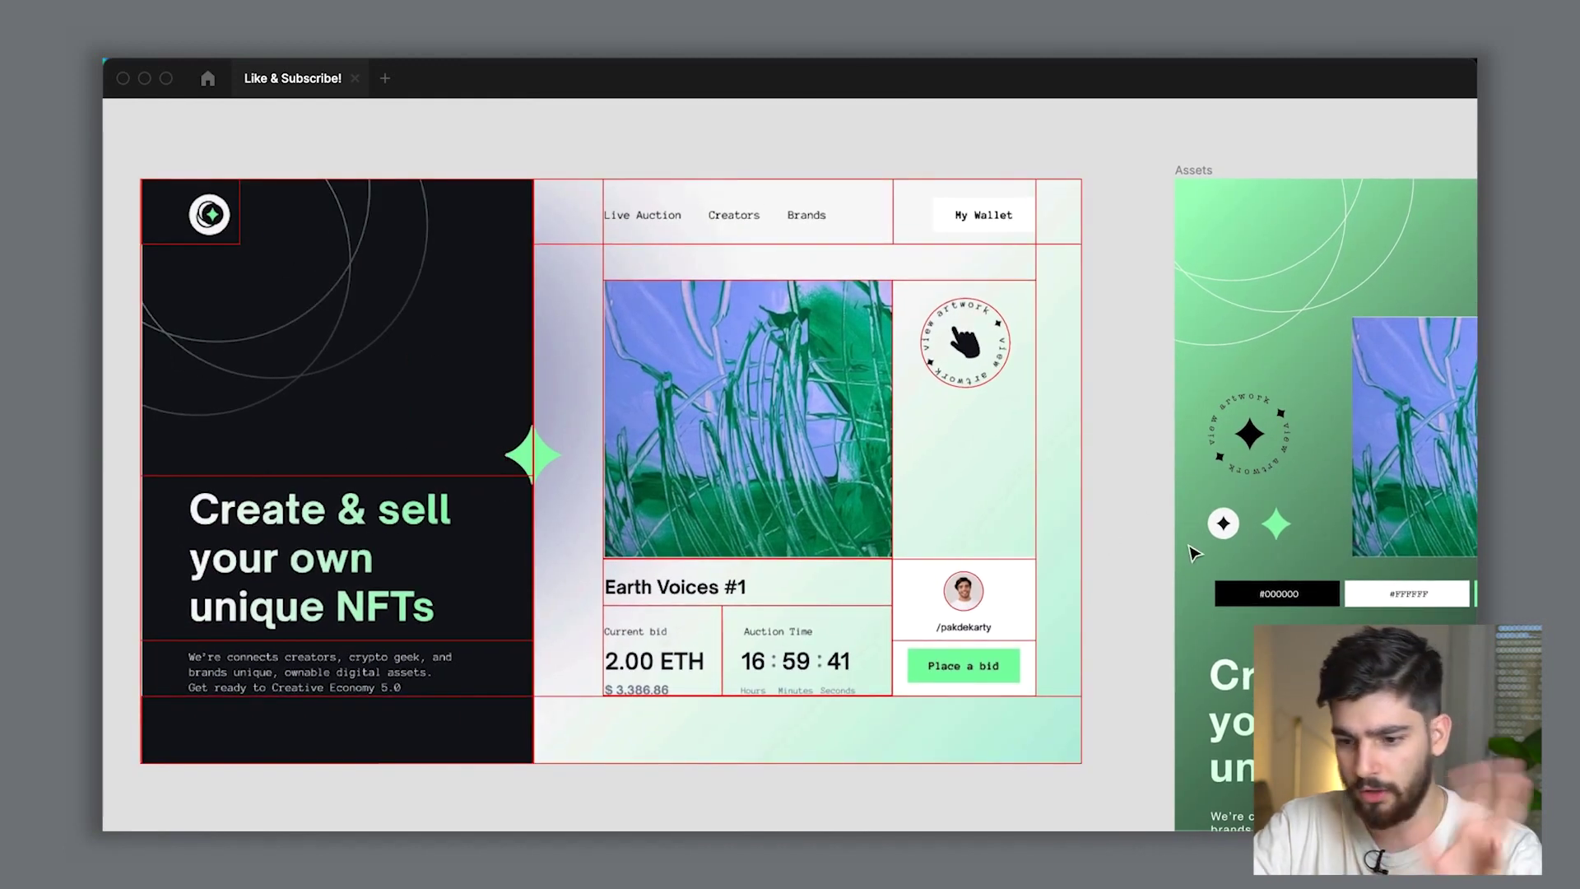
pyautogui.hscroll(3, 1218, 543)
pyautogui.scroll(-1, 1218, 543)
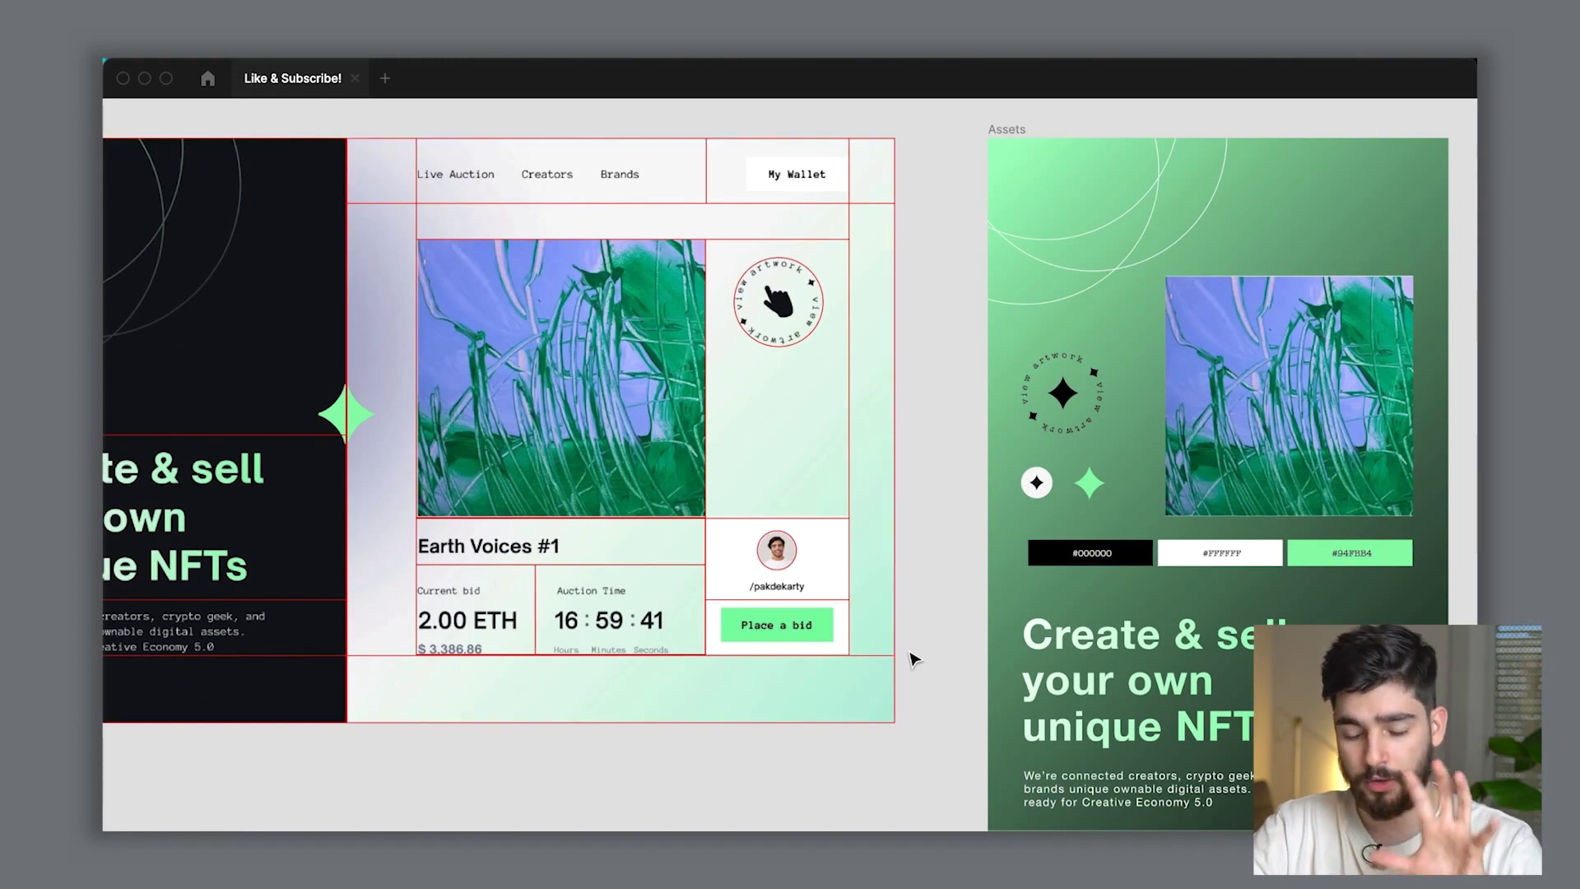
# Step: Compare the headline and paragraph text in the Assets frame with the text in the boxed hero design
pyautogui.scroll(-3, 910, 656)
pyautogui.hscroll(-3, 1149, 547)
pyautogui.scroll(1, 1148, 547)
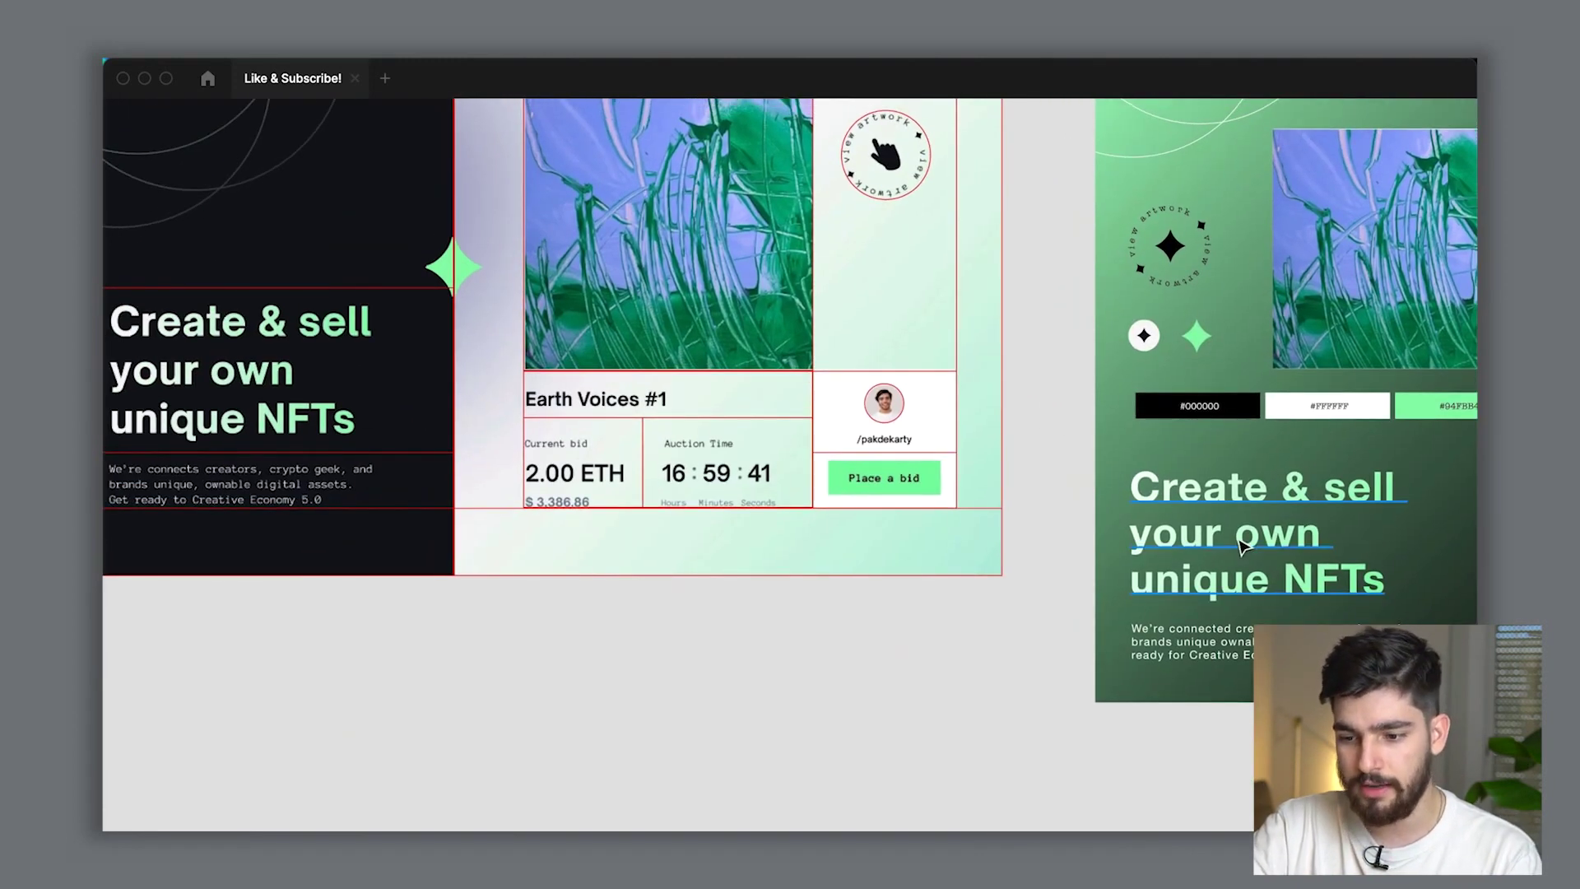
pyautogui.hscroll(-2, 1242, 547)
pyautogui.hscroll(3, 1243, 547)
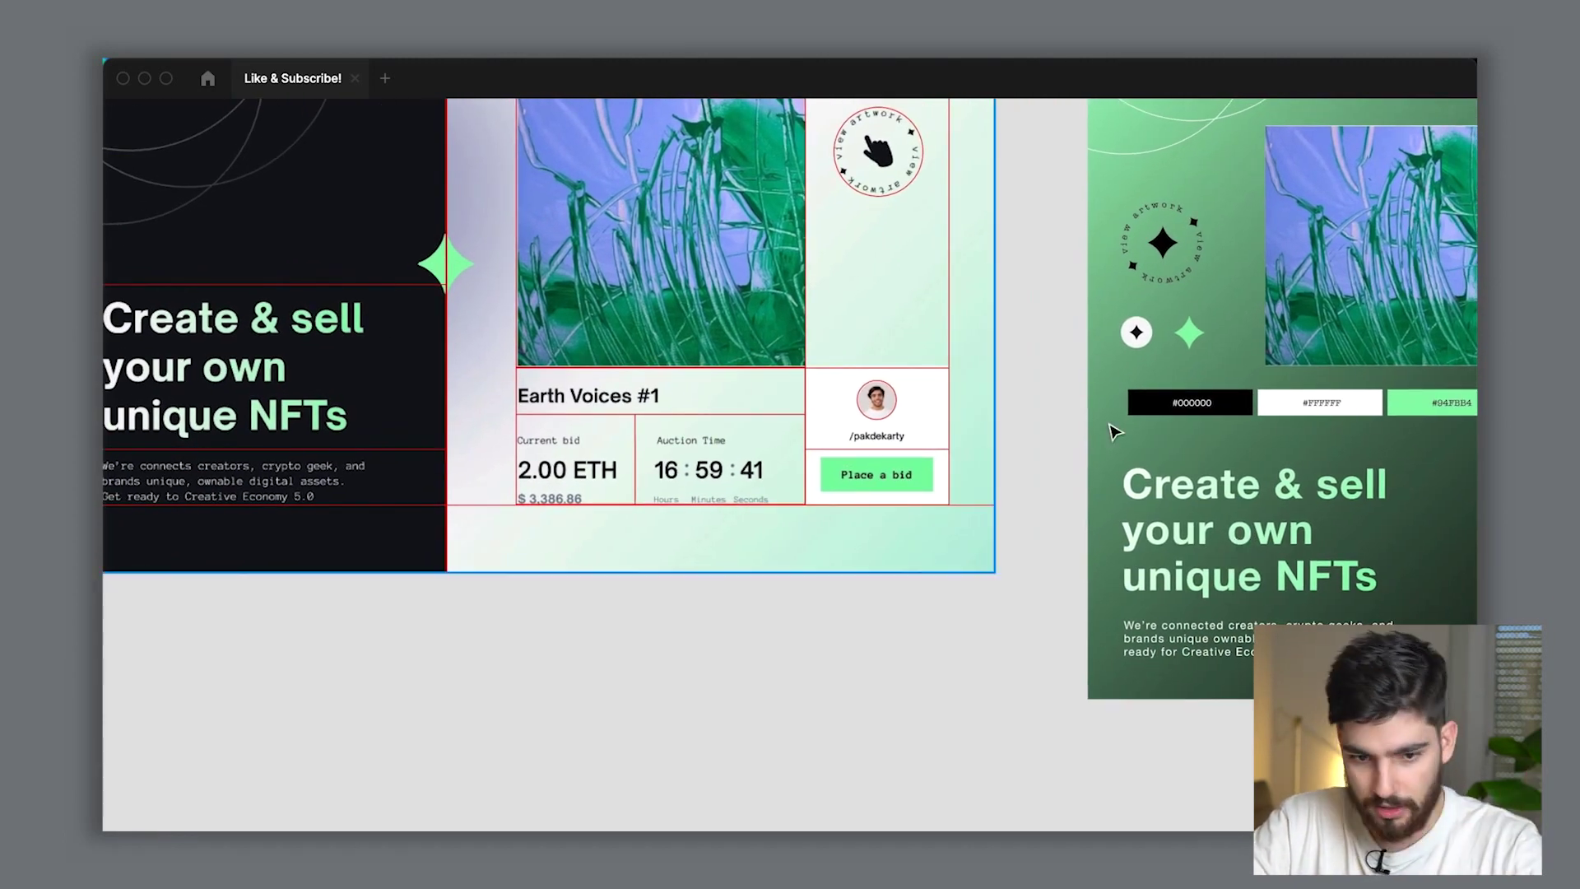
pyautogui.hscroll(-4, 854, 598)
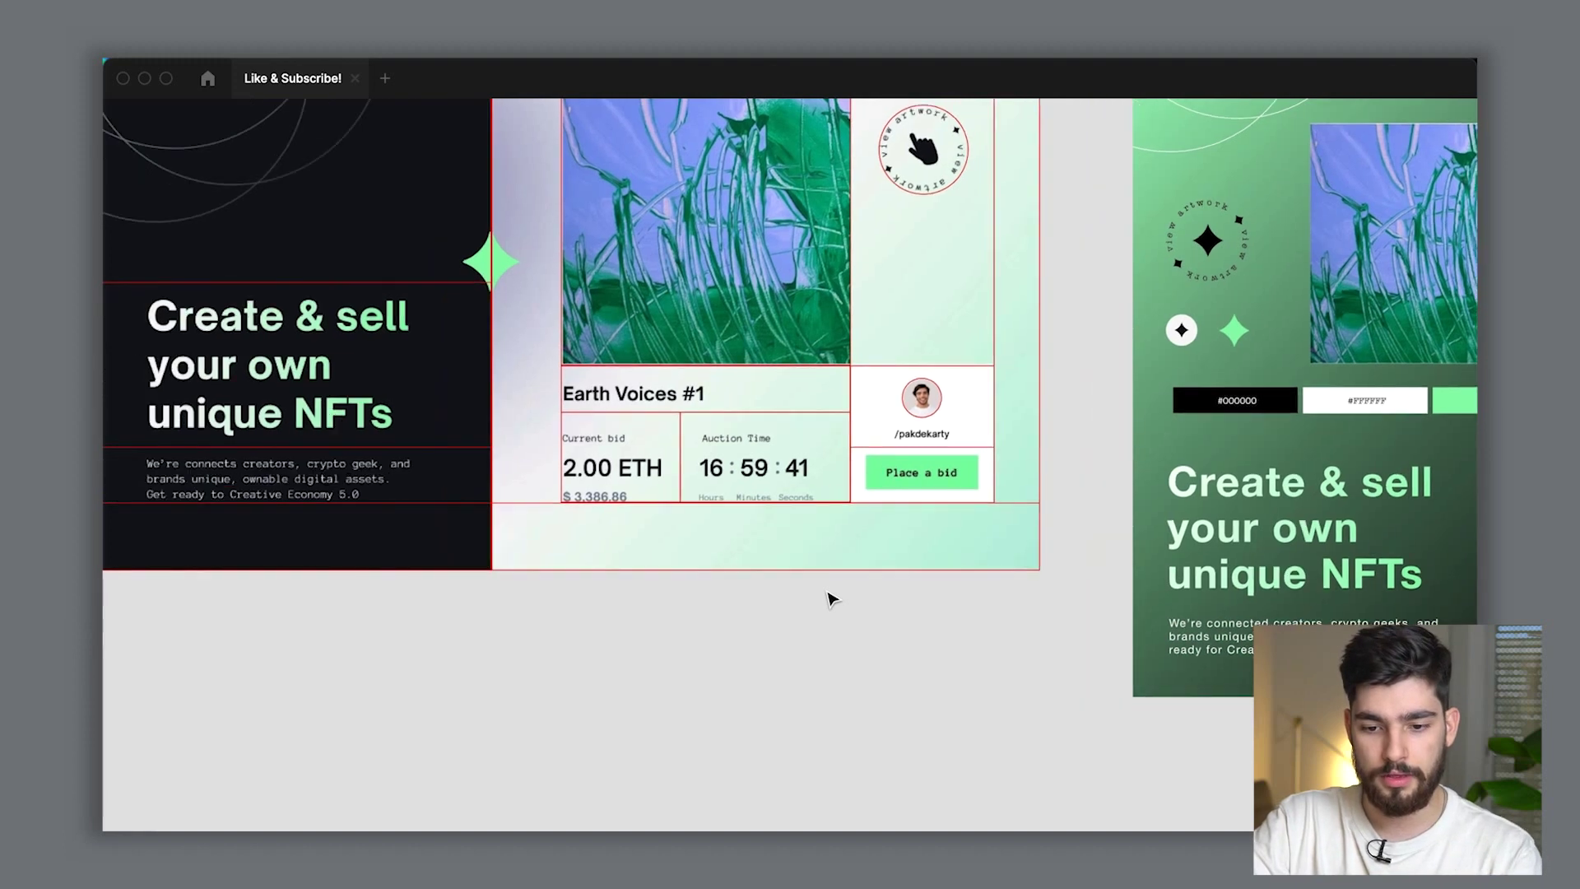
pyautogui.scroll(1, 473, 516)
pyautogui.hscroll(4, 691, 743)
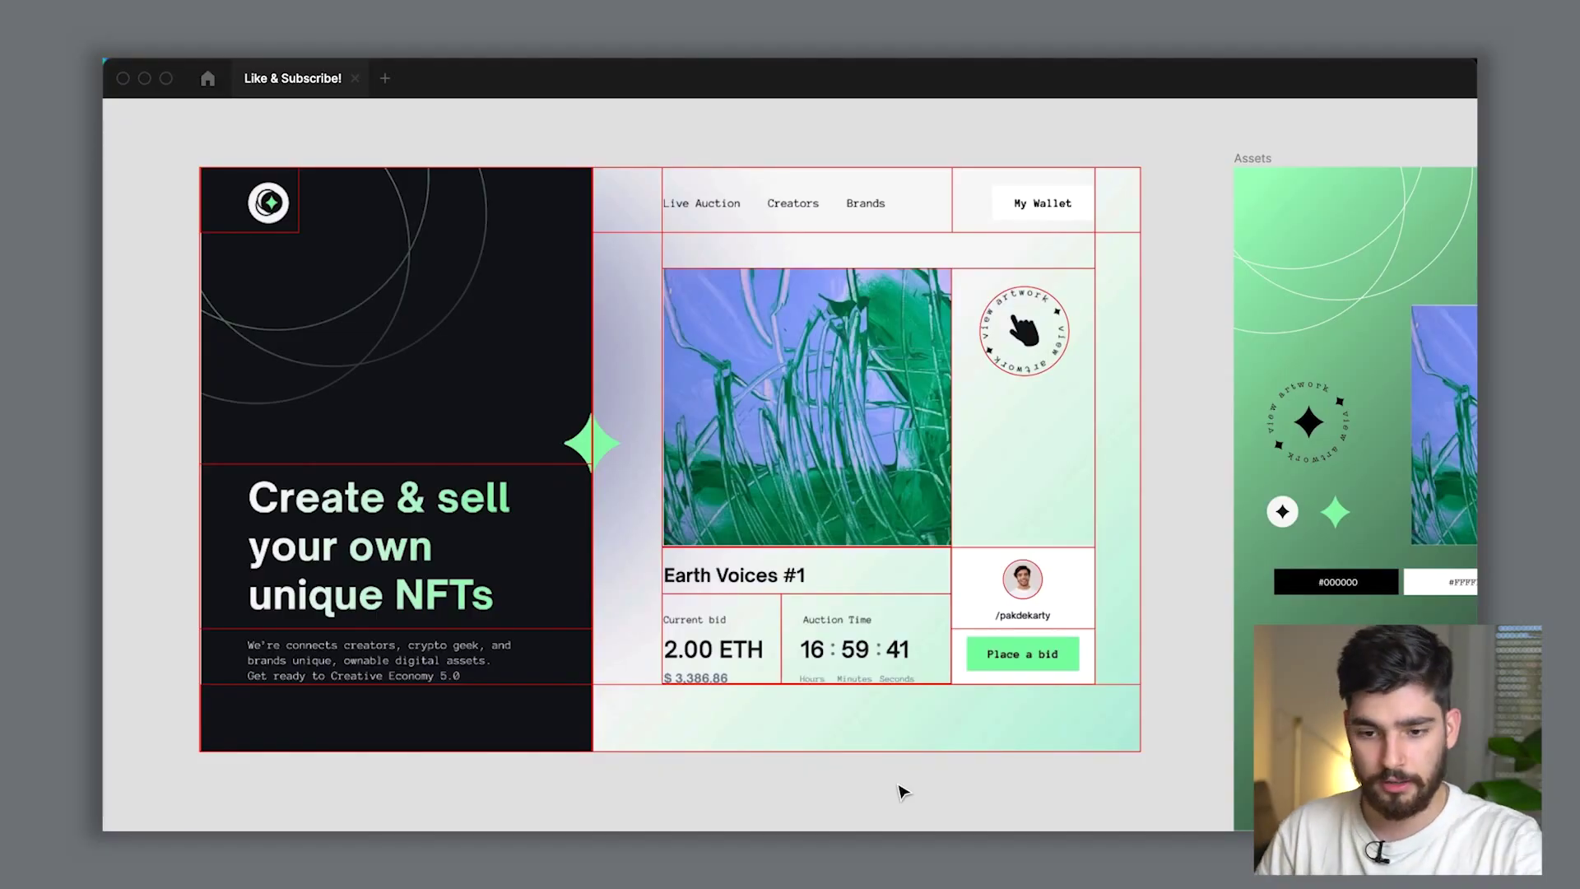
# Step: Show the interface panels around the canvas and fit the whole boxed hero design in view
pyautogui.hotkey('ctrl', '\\')
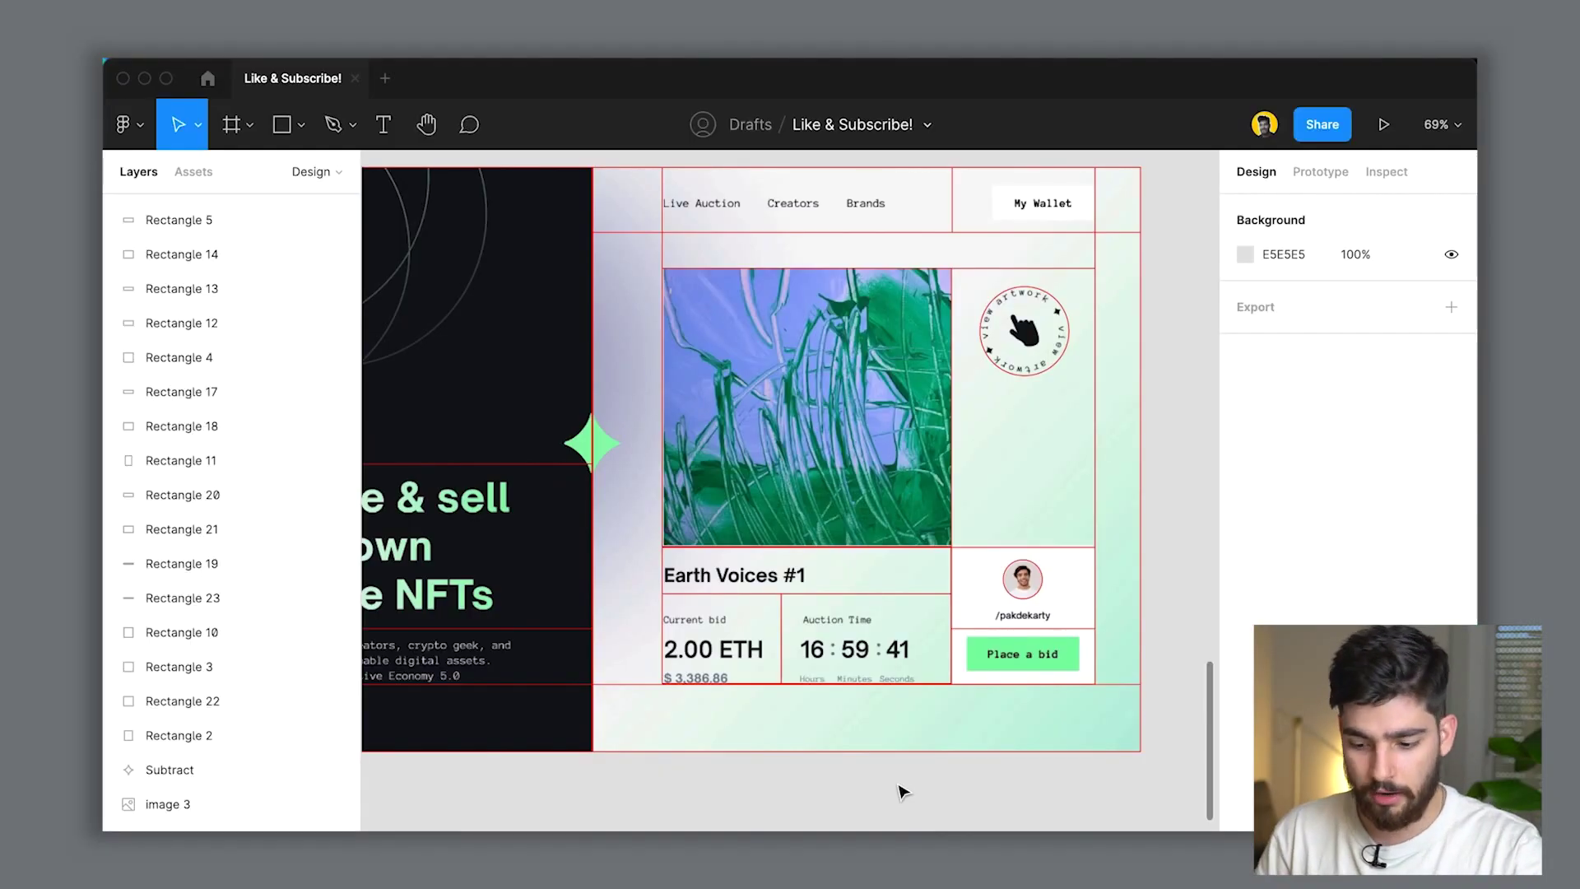
pyautogui.scroll(-3, 902, 791)
pyautogui.scroll(-2, 901, 792)
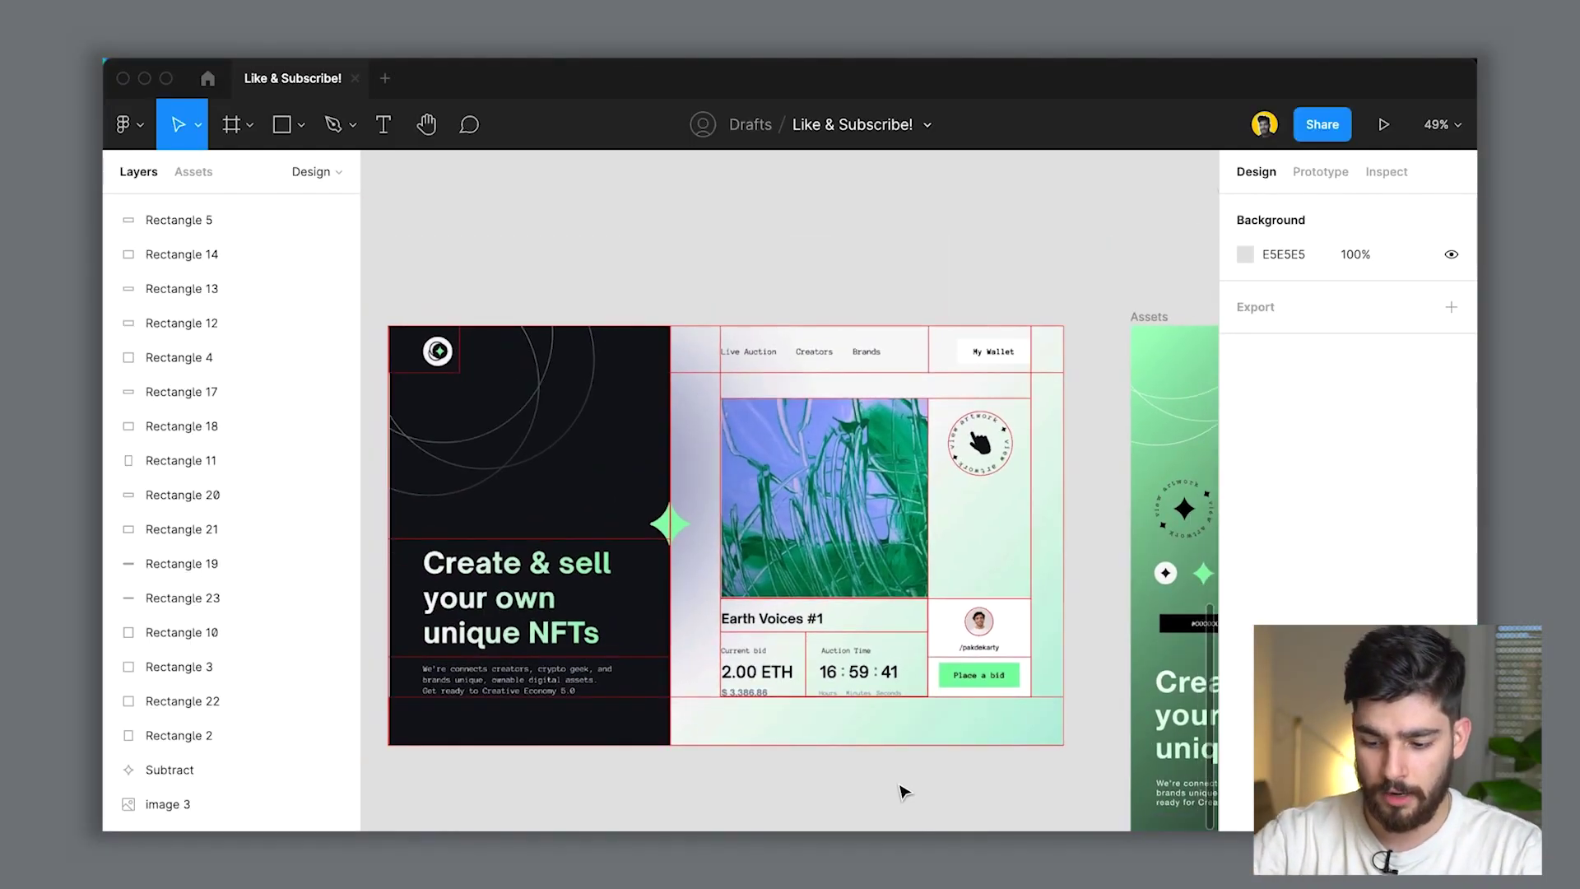
pyautogui.hotkey('ctrl', '\\')
pyautogui.hotkey('ctrl', '\\')
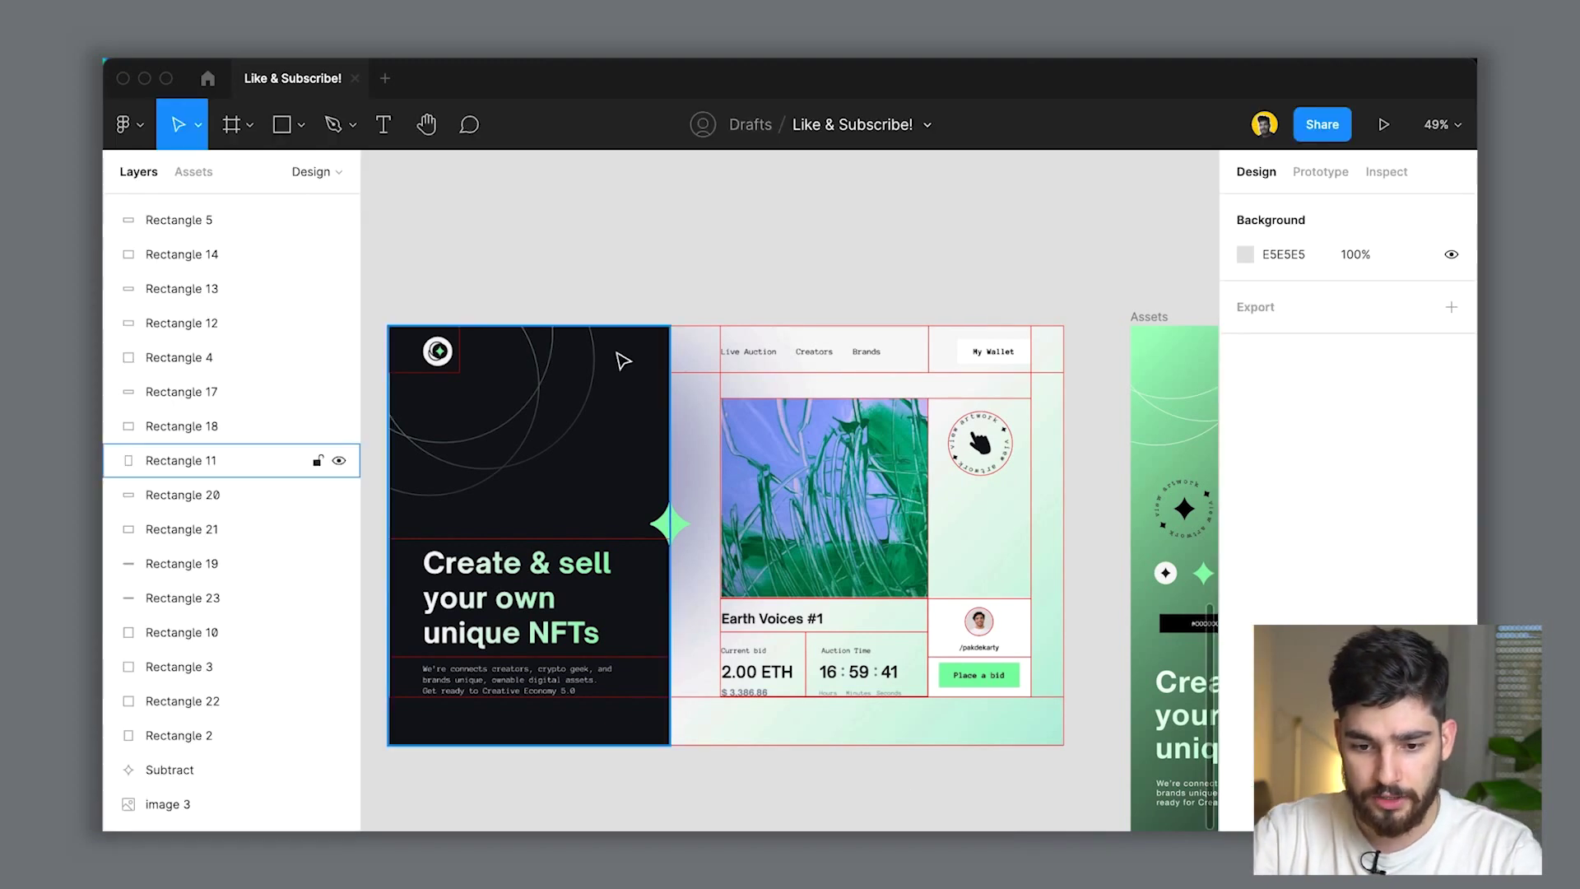
# Step: Inspect the hero's background image and the outline rectangles around its dark panel and its light gradient panel
pyautogui.click(644, 477)
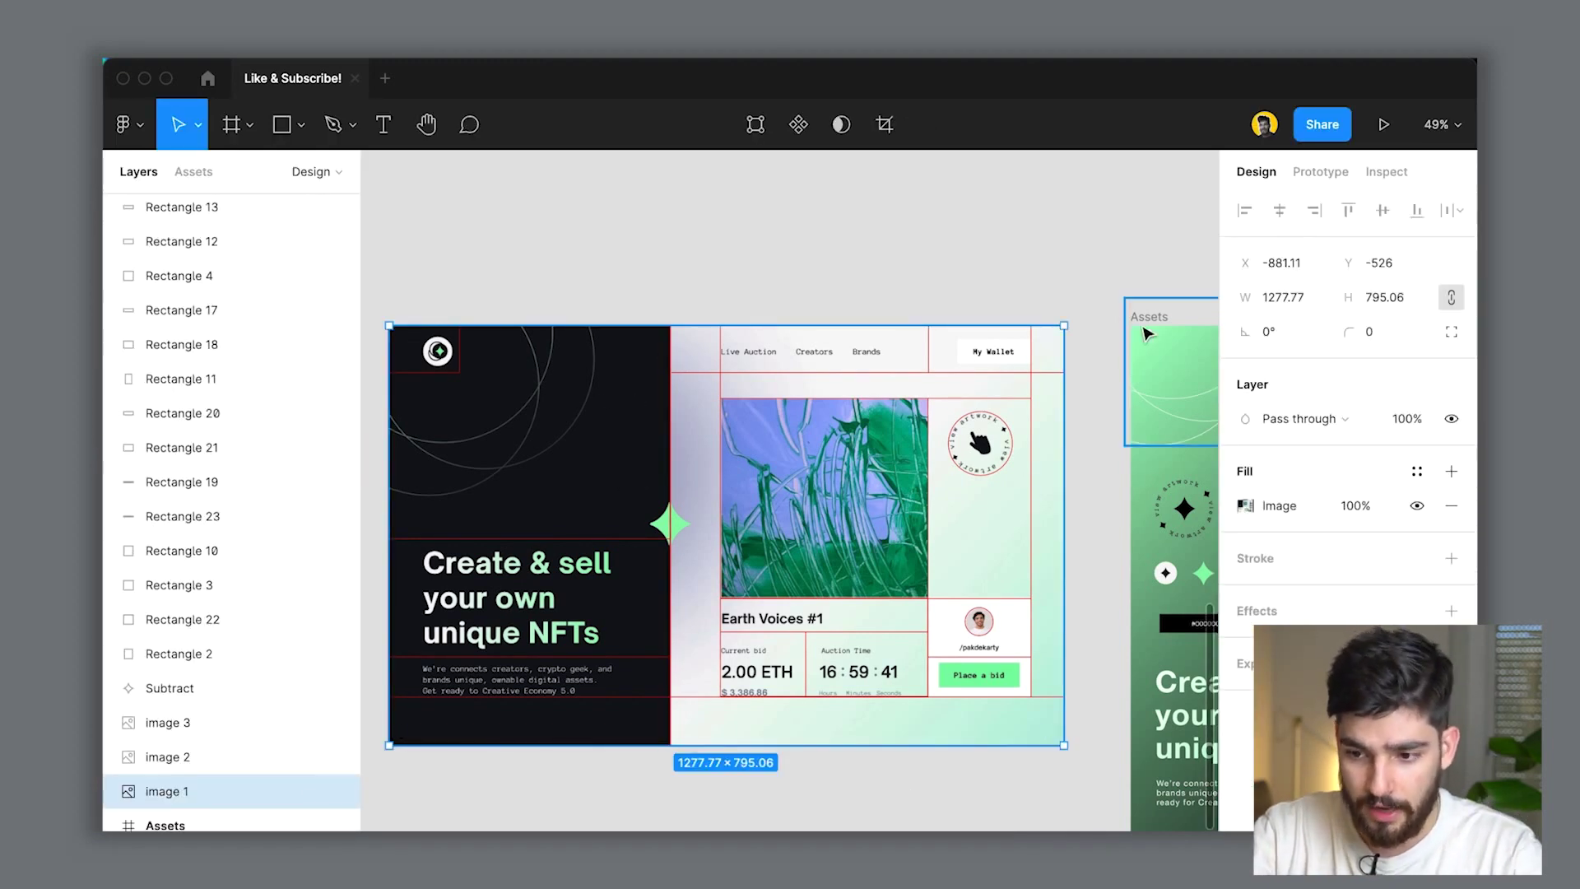
pyautogui.click(782, 283)
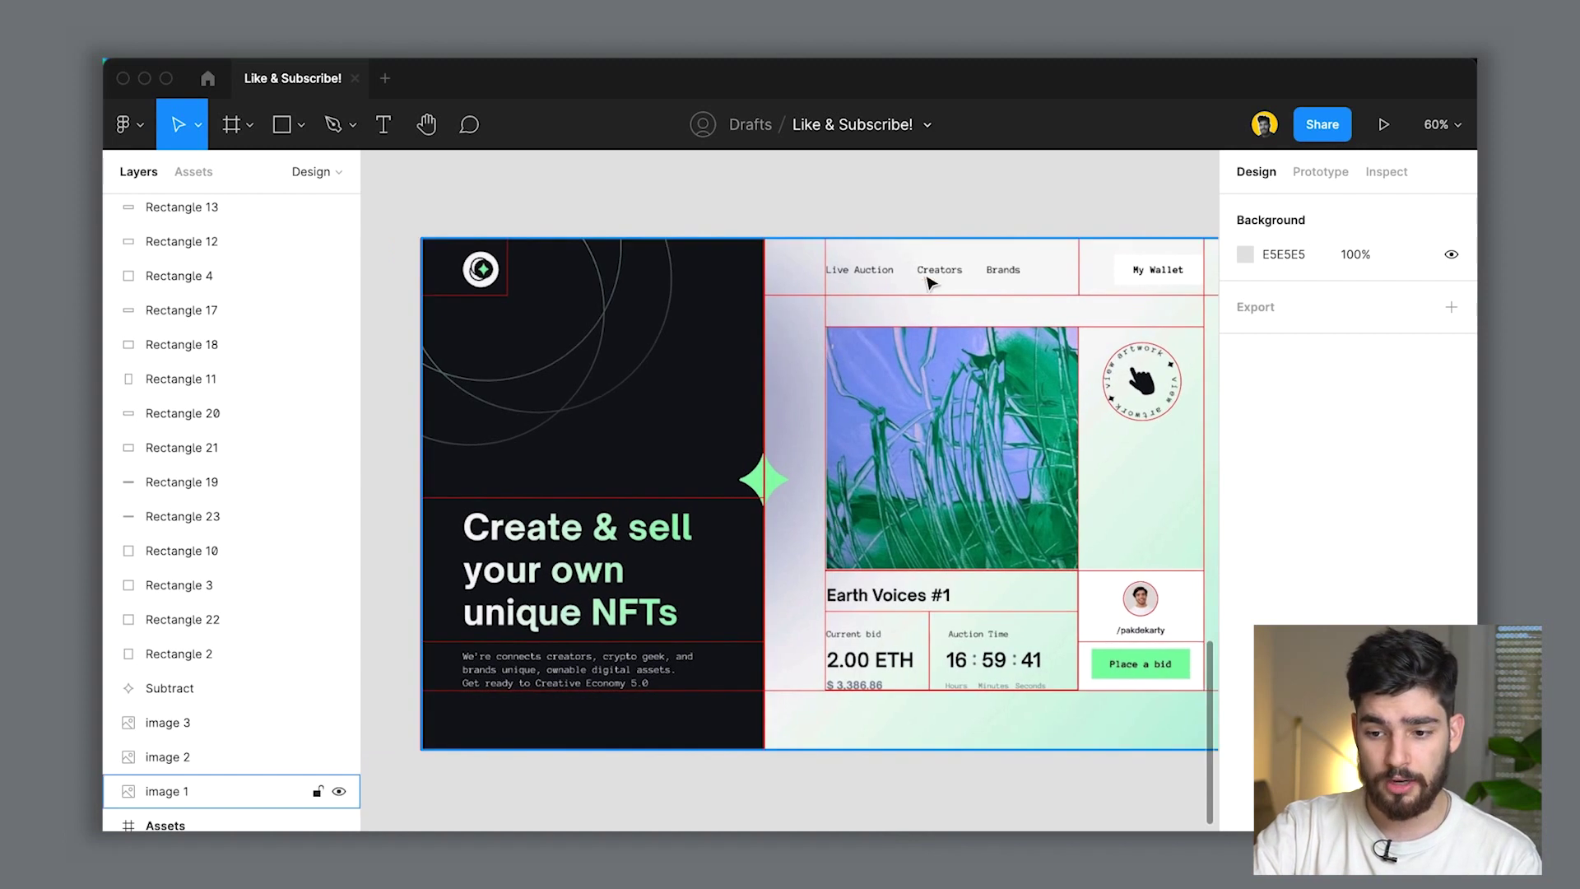
pyautogui.scroll(-1, 762, 240)
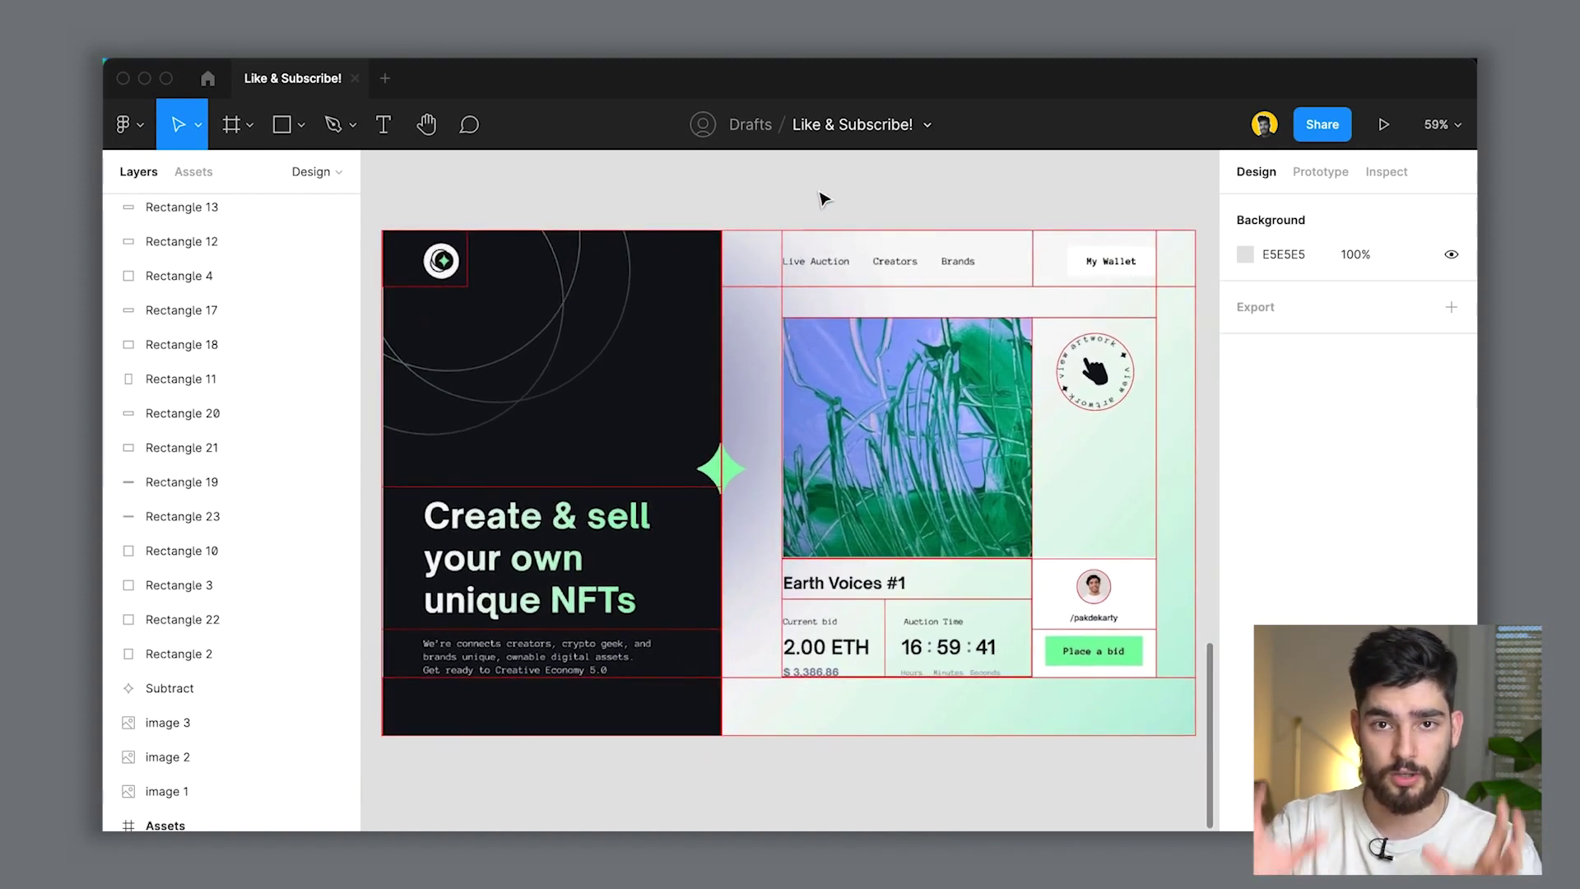
pyautogui.click(723, 359)
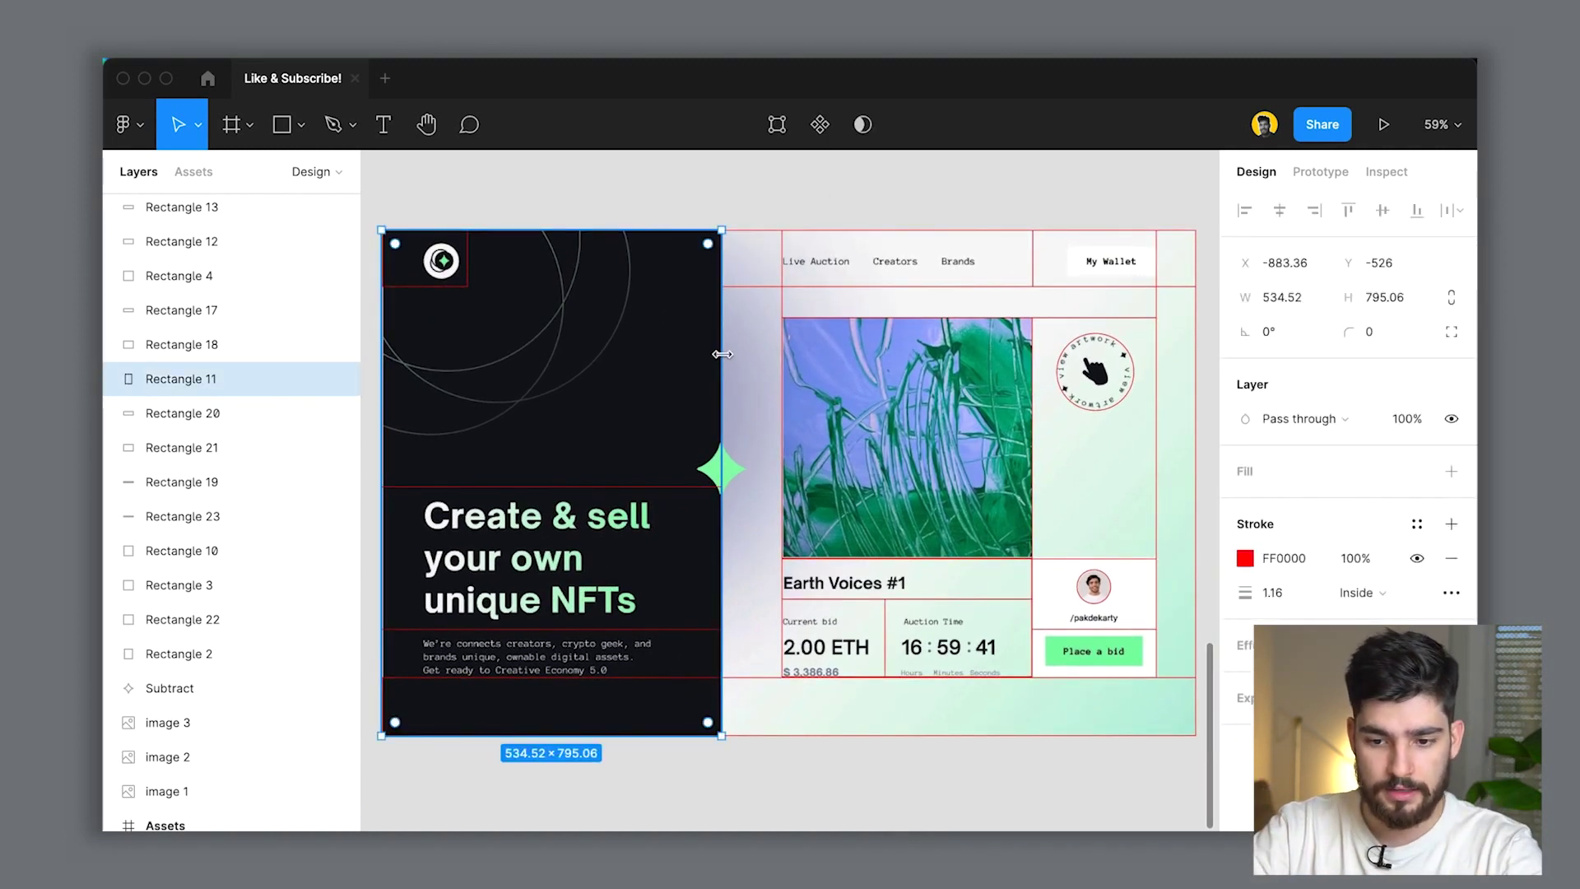
pyautogui.click(1192, 405)
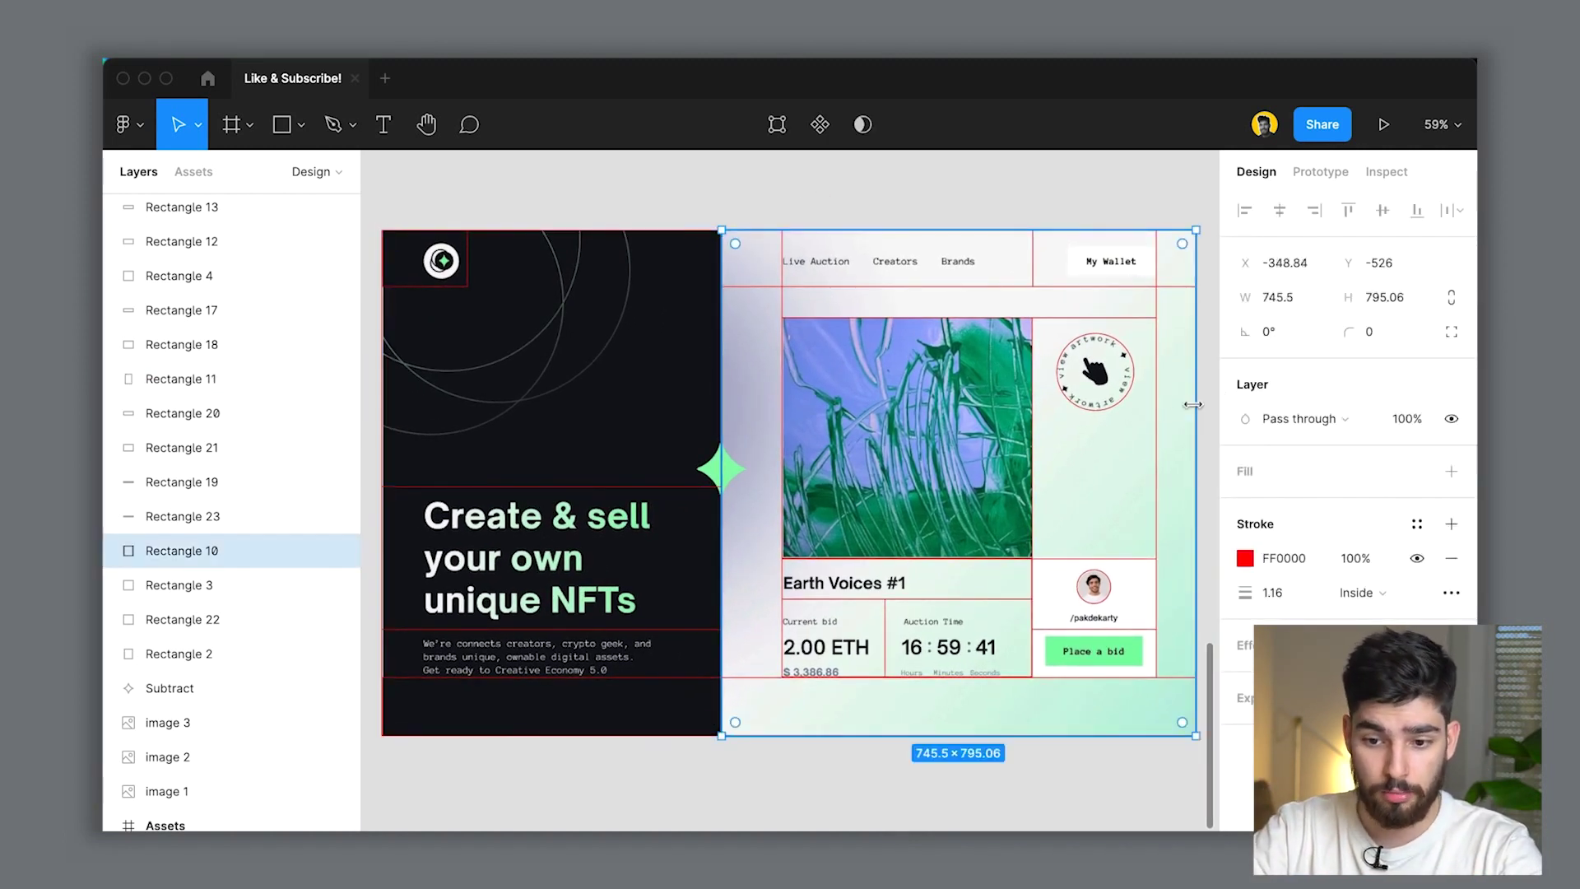
pyautogui.click(641, 239)
pyautogui.click(798, 212)
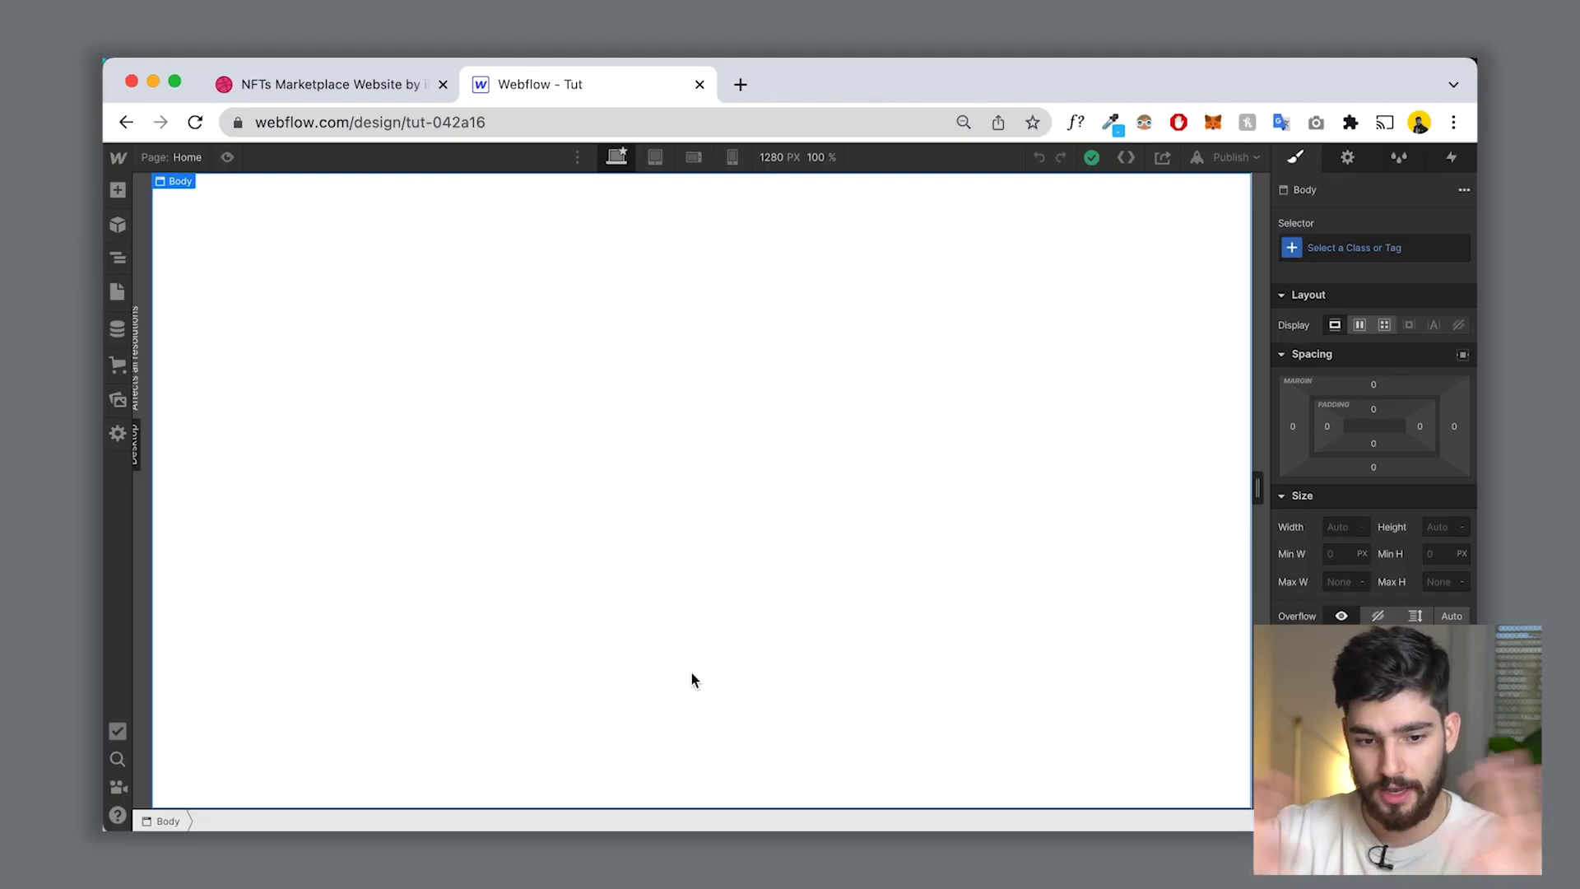
# Step: Add a Section element to the empty page body
pyautogui.click(118, 259)
pyautogui.click(120, 260)
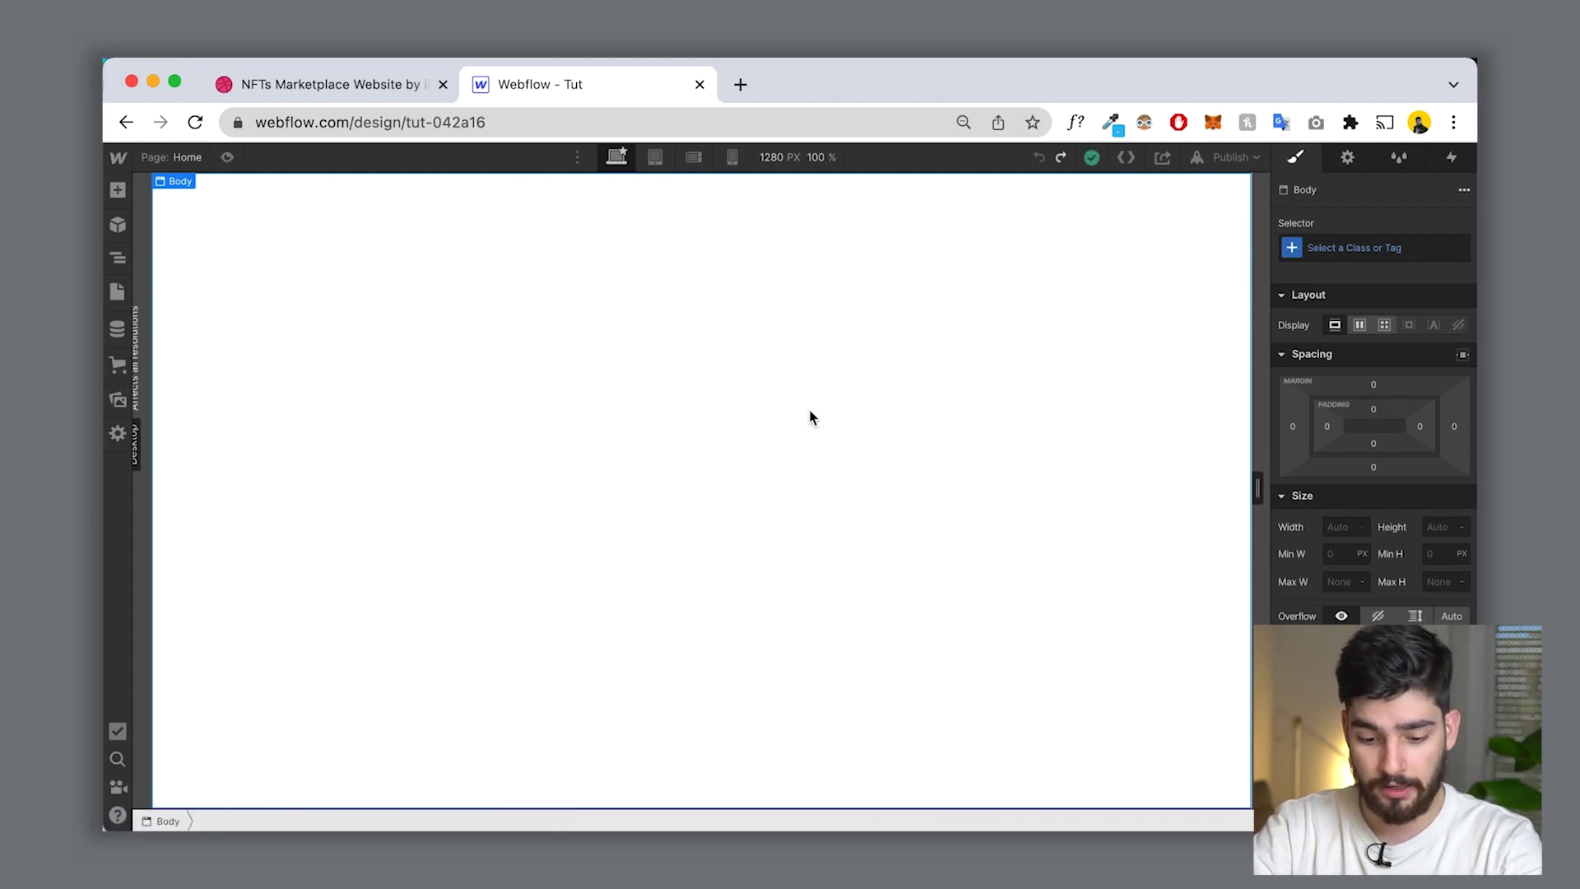
pyautogui.press('super+e')
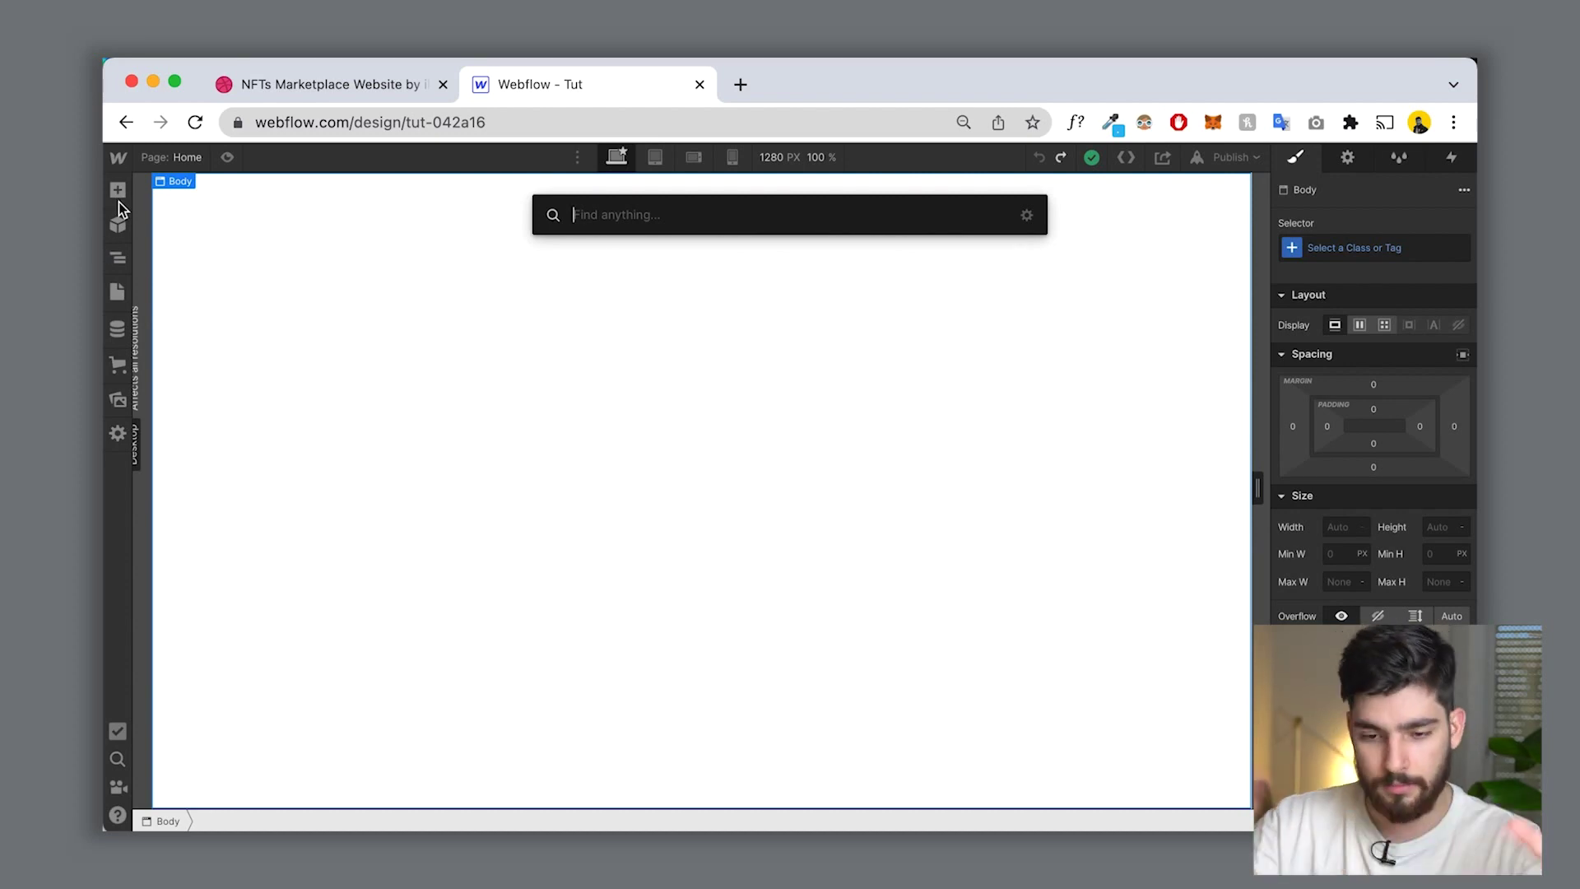
pyautogui.write('section')
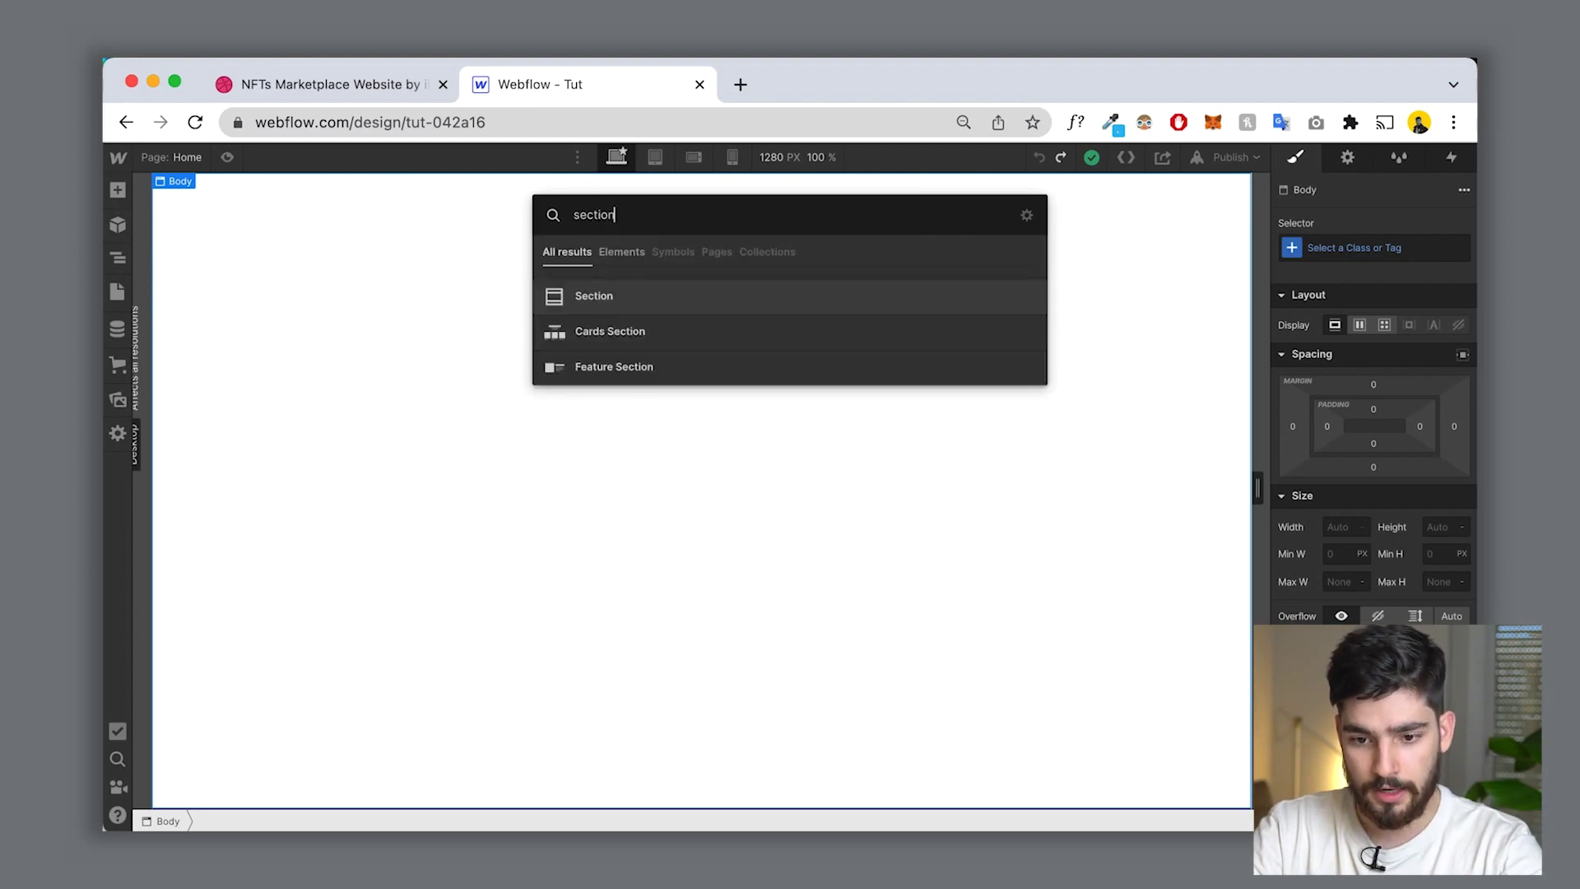
pyautogui.press('Return')
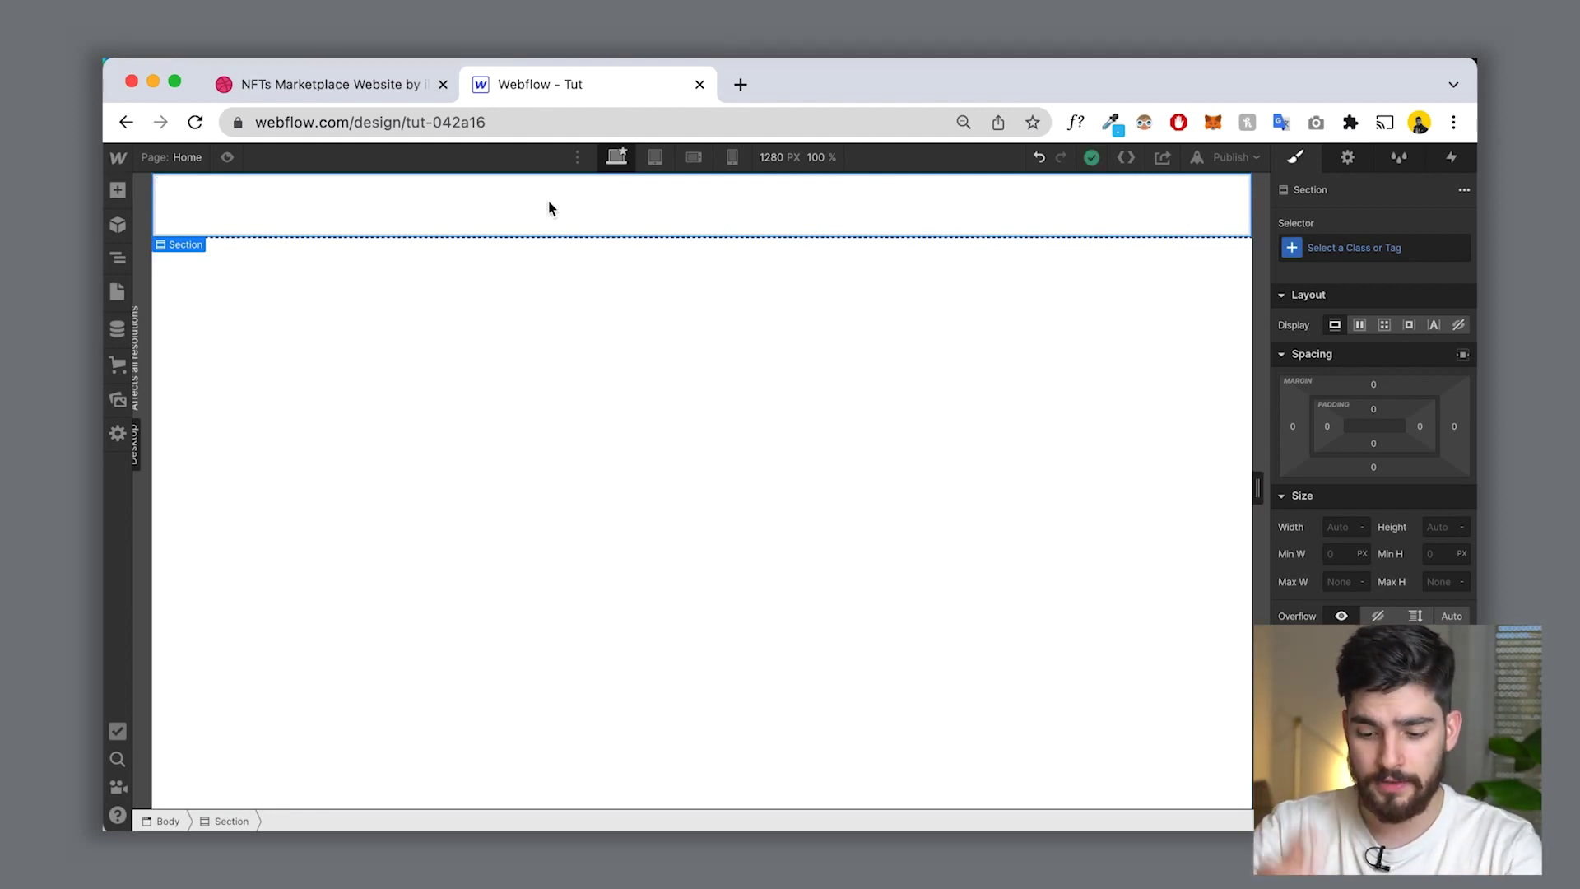
# Step: Add a Div Block inside the new section
pyautogui.press('super+e')
pyautogui.write('div')
pyautogui.press('Return')
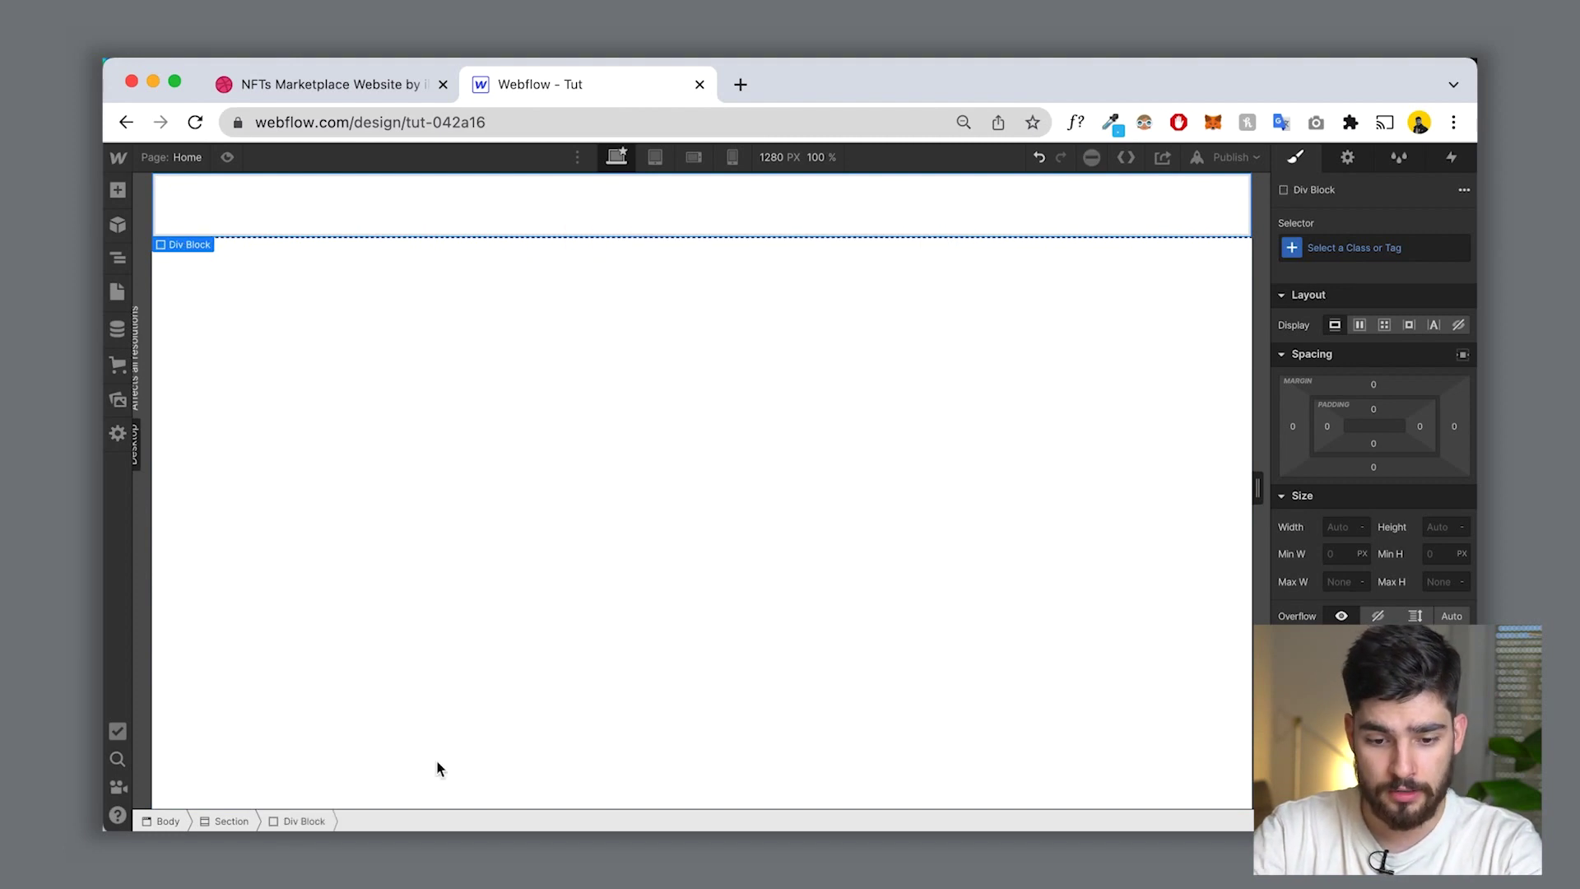
# Step: Add a second Div Block inside the section, next to the existing one
pyautogui.click(229, 821)
pyautogui.press('super+e')
pyautogui.write('div')
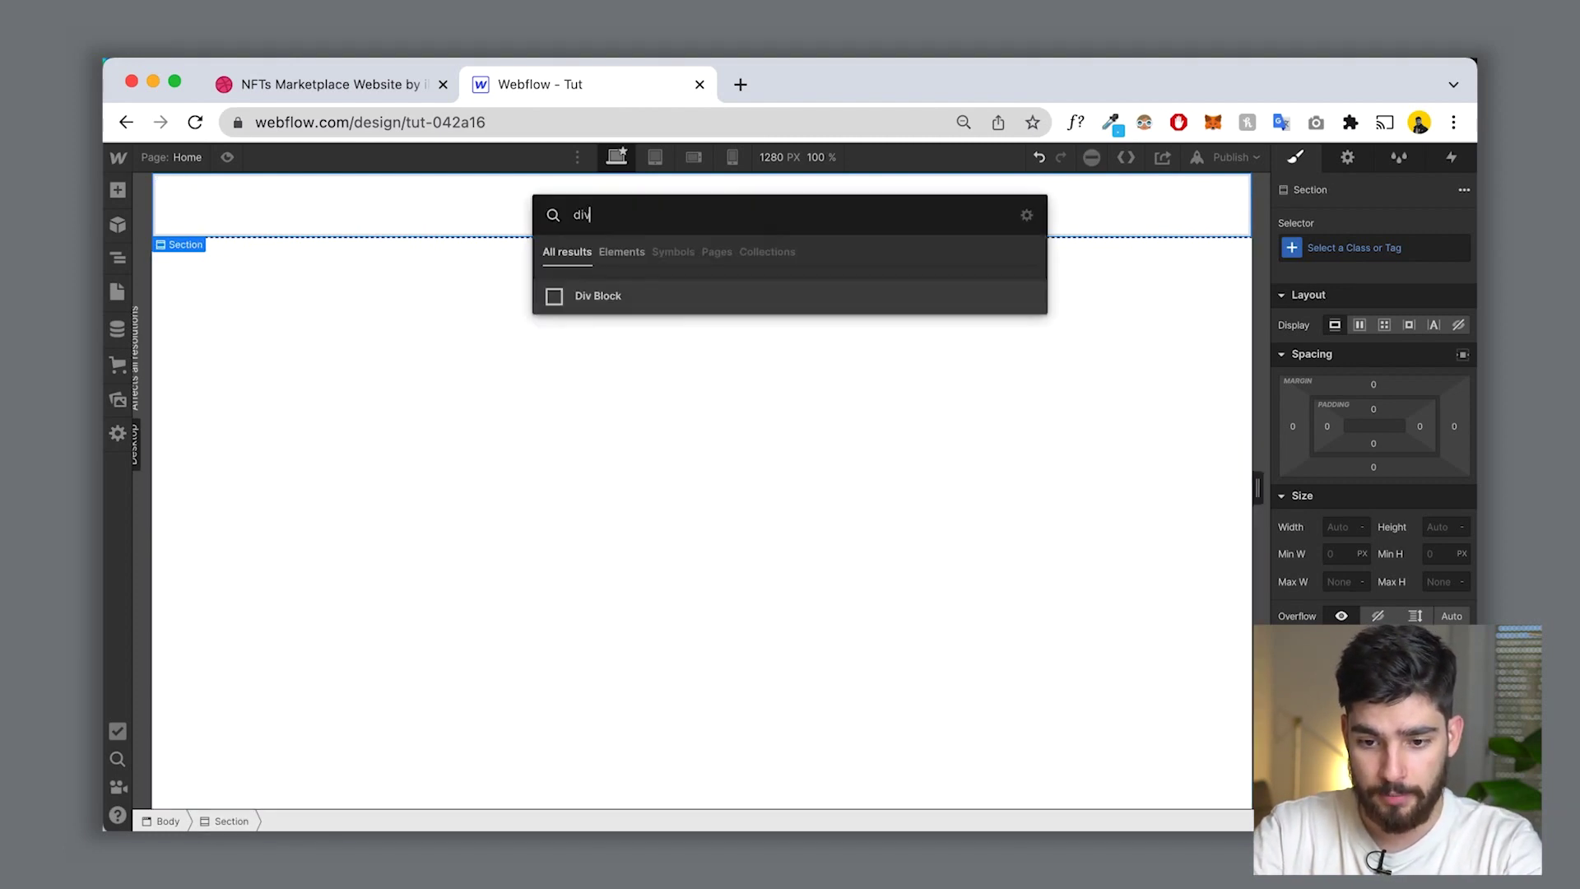
pyautogui.press('Return')
# Step: Make the section a horizontal flex layout with its two div blocks justified with space between
pyautogui.click(229, 820)
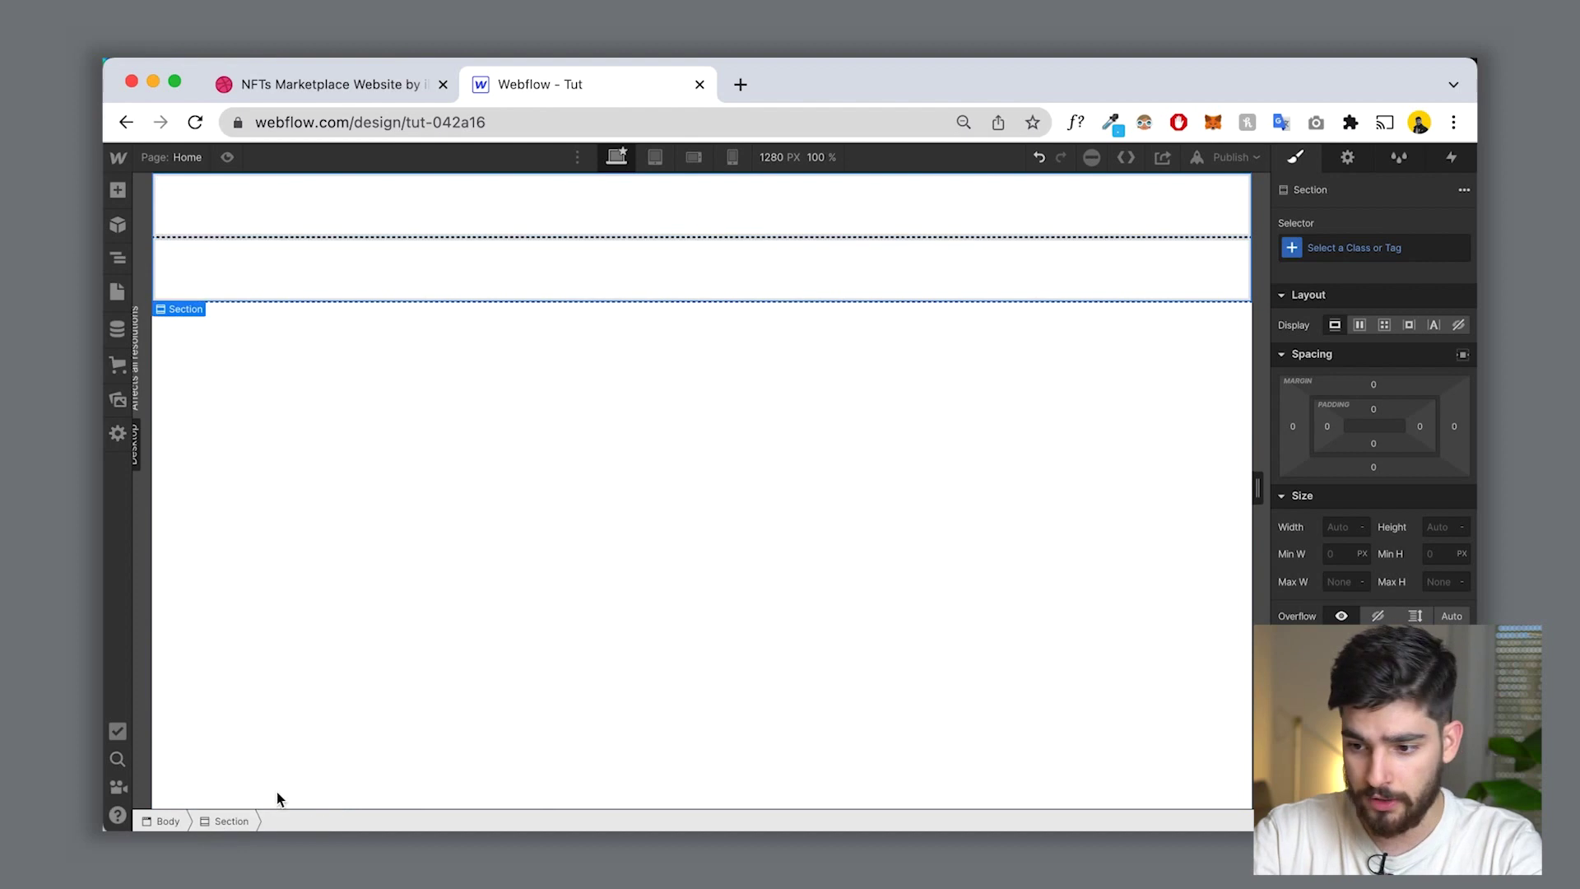
pyautogui.click(1360, 325)
pyautogui.click(1365, 357)
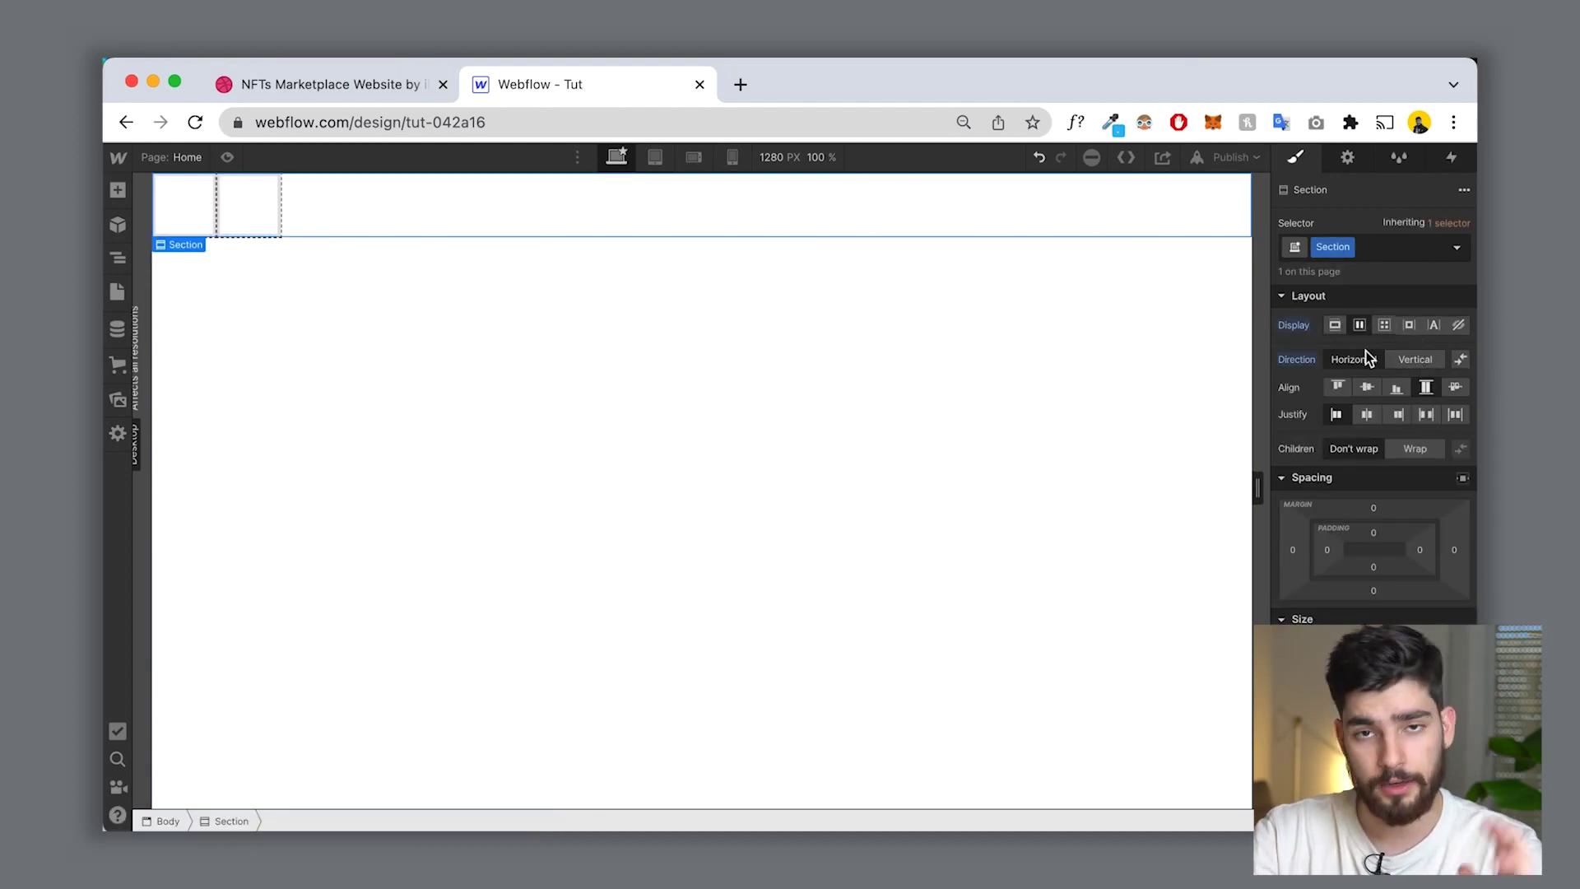
pyautogui.click(1432, 417)
# Step: Name the two div blocks left div and right div, and size the left div to 35% width and 100 VH height
pyautogui.click(185, 206)
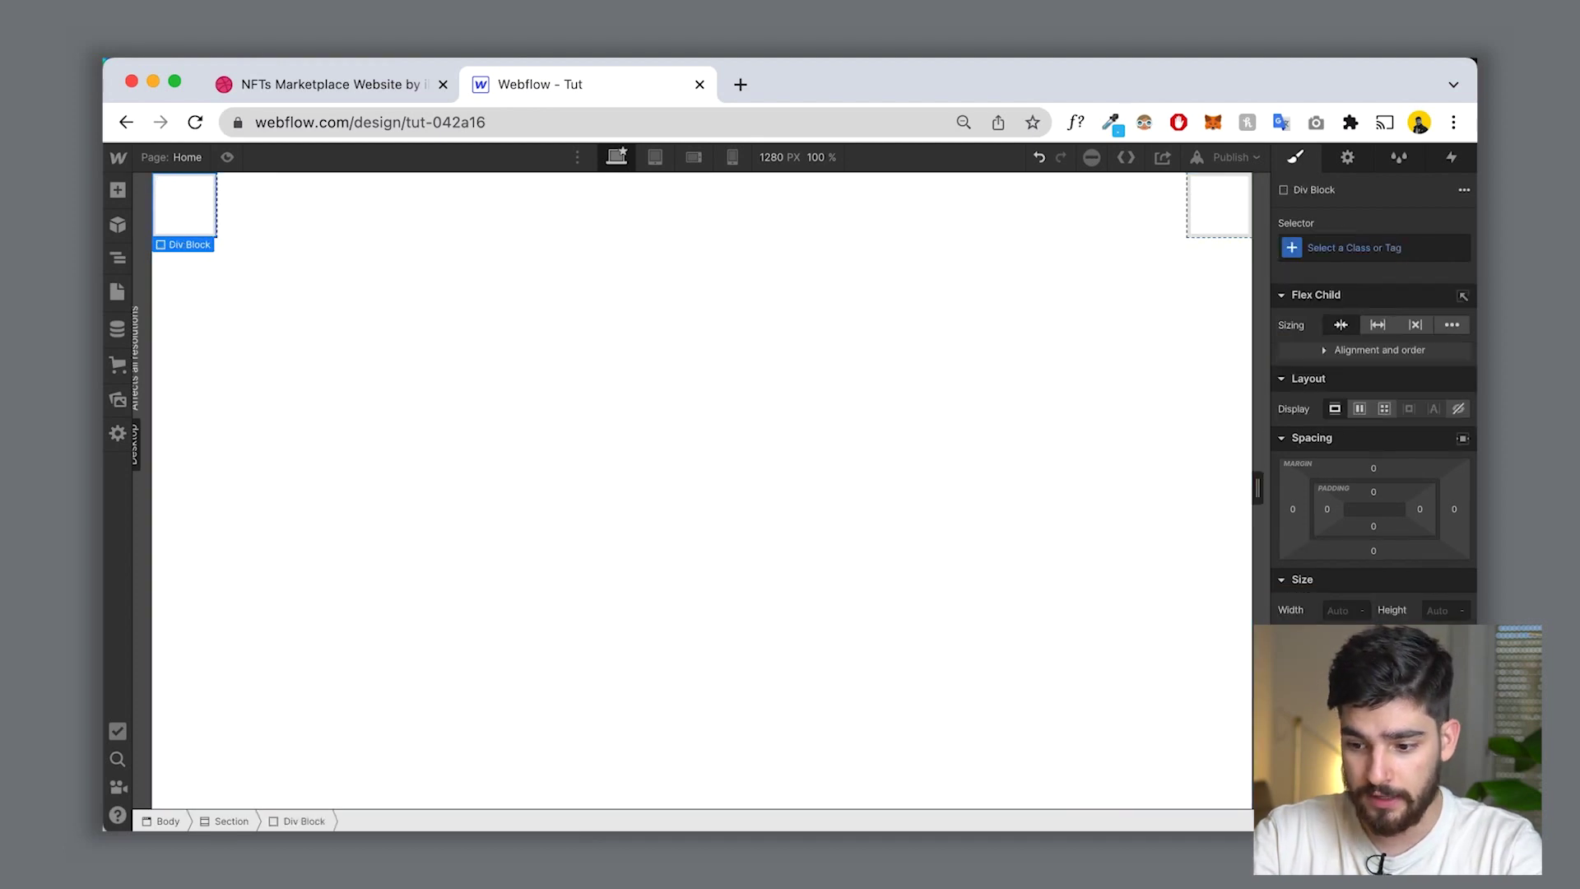
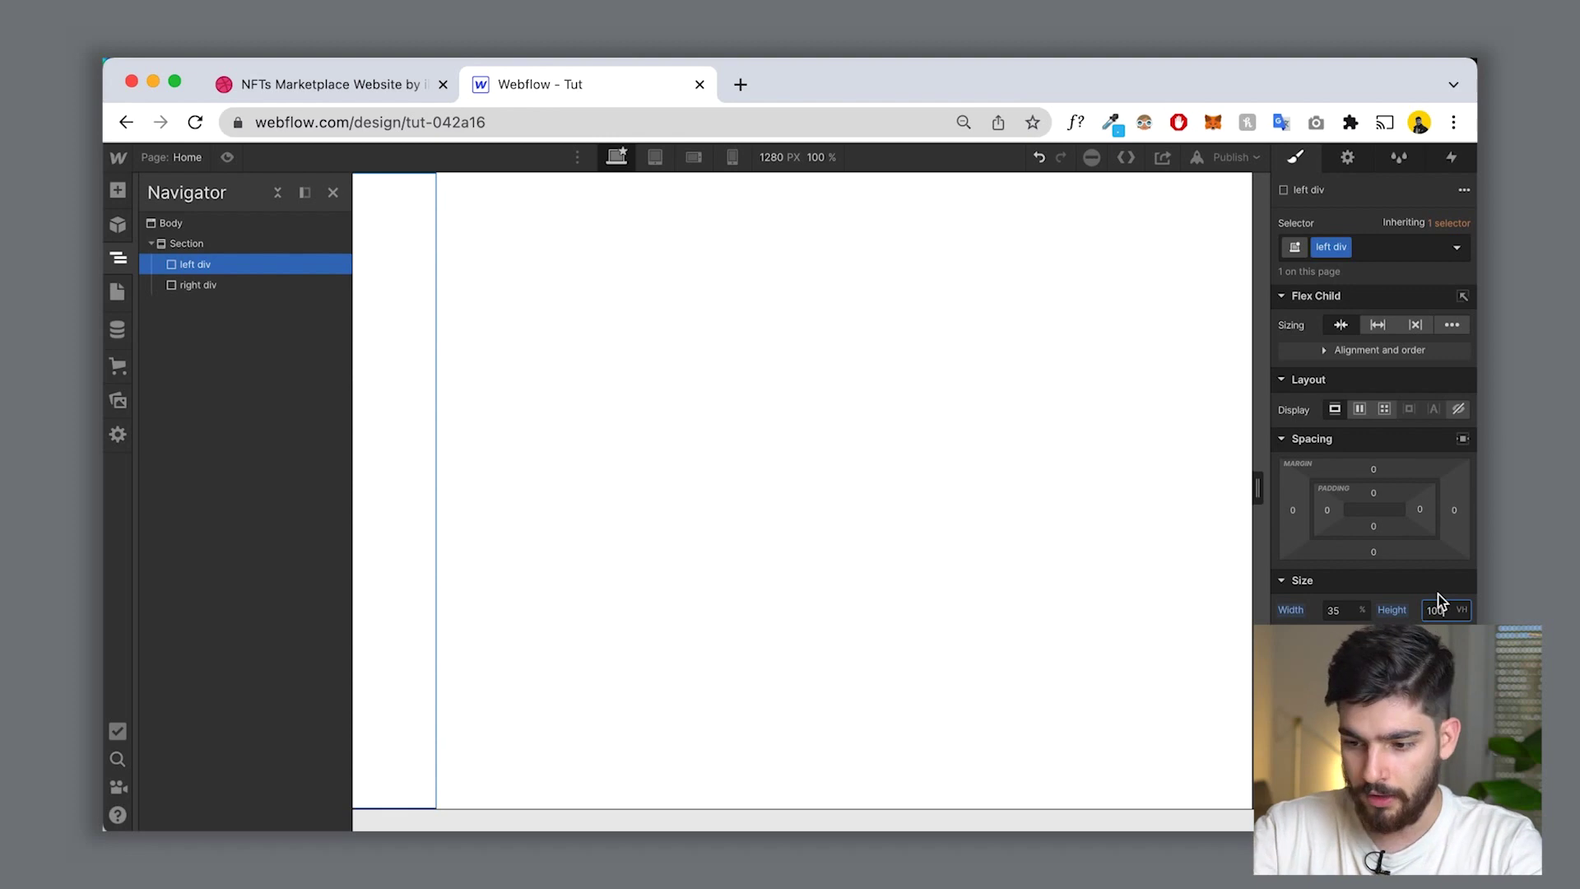
pyautogui.click(240, 286)
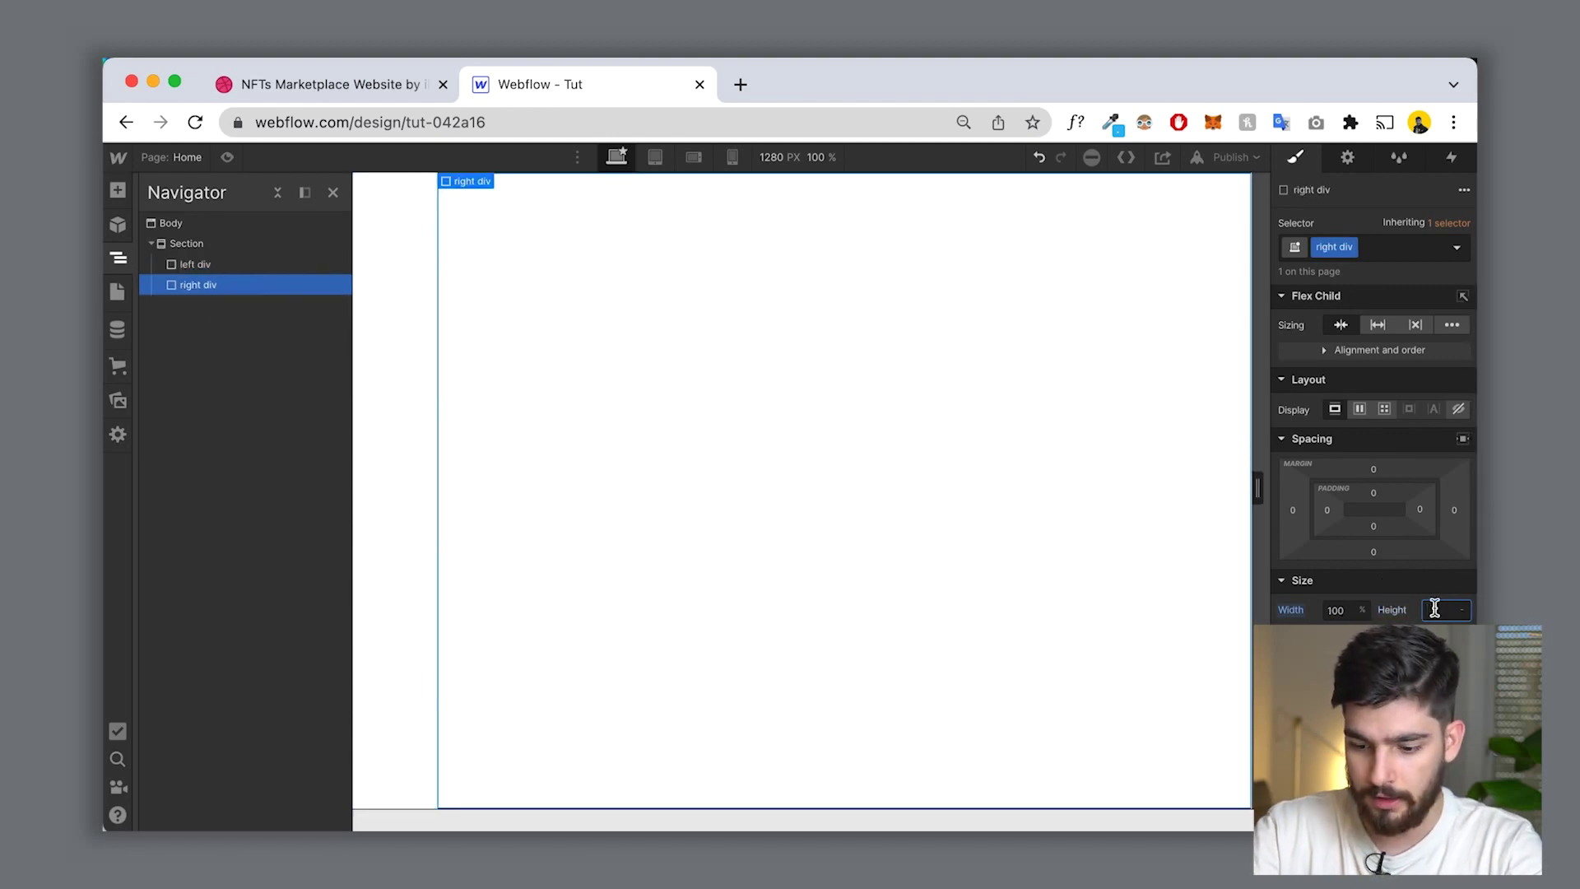
pyautogui.click(251, 519)
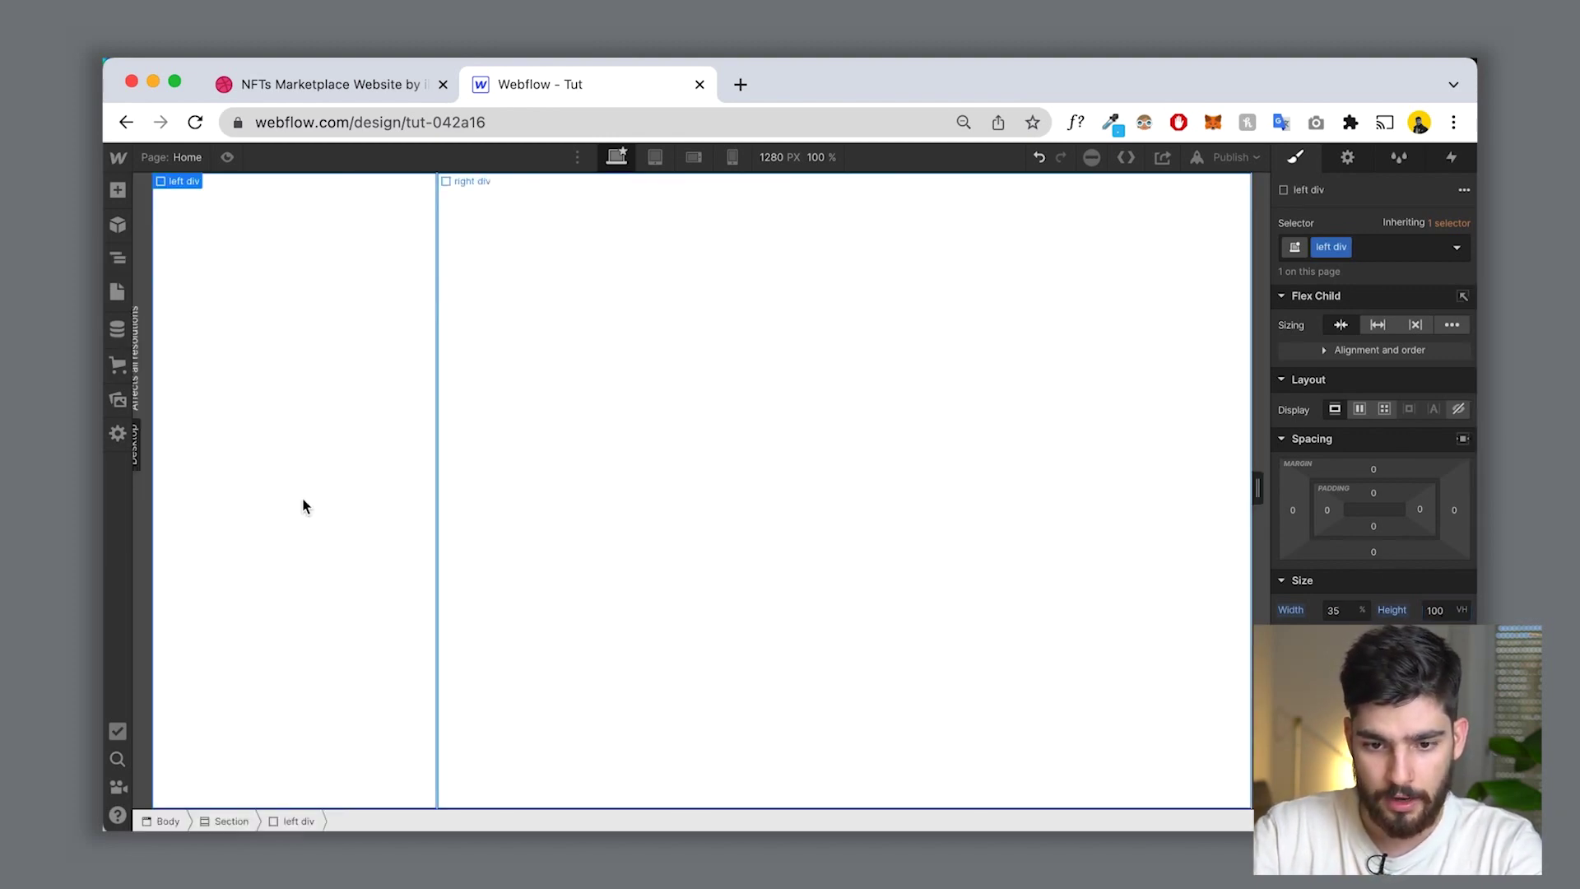
# Step: Set the left div's width to 40%
pyautogui.click(361, 498)
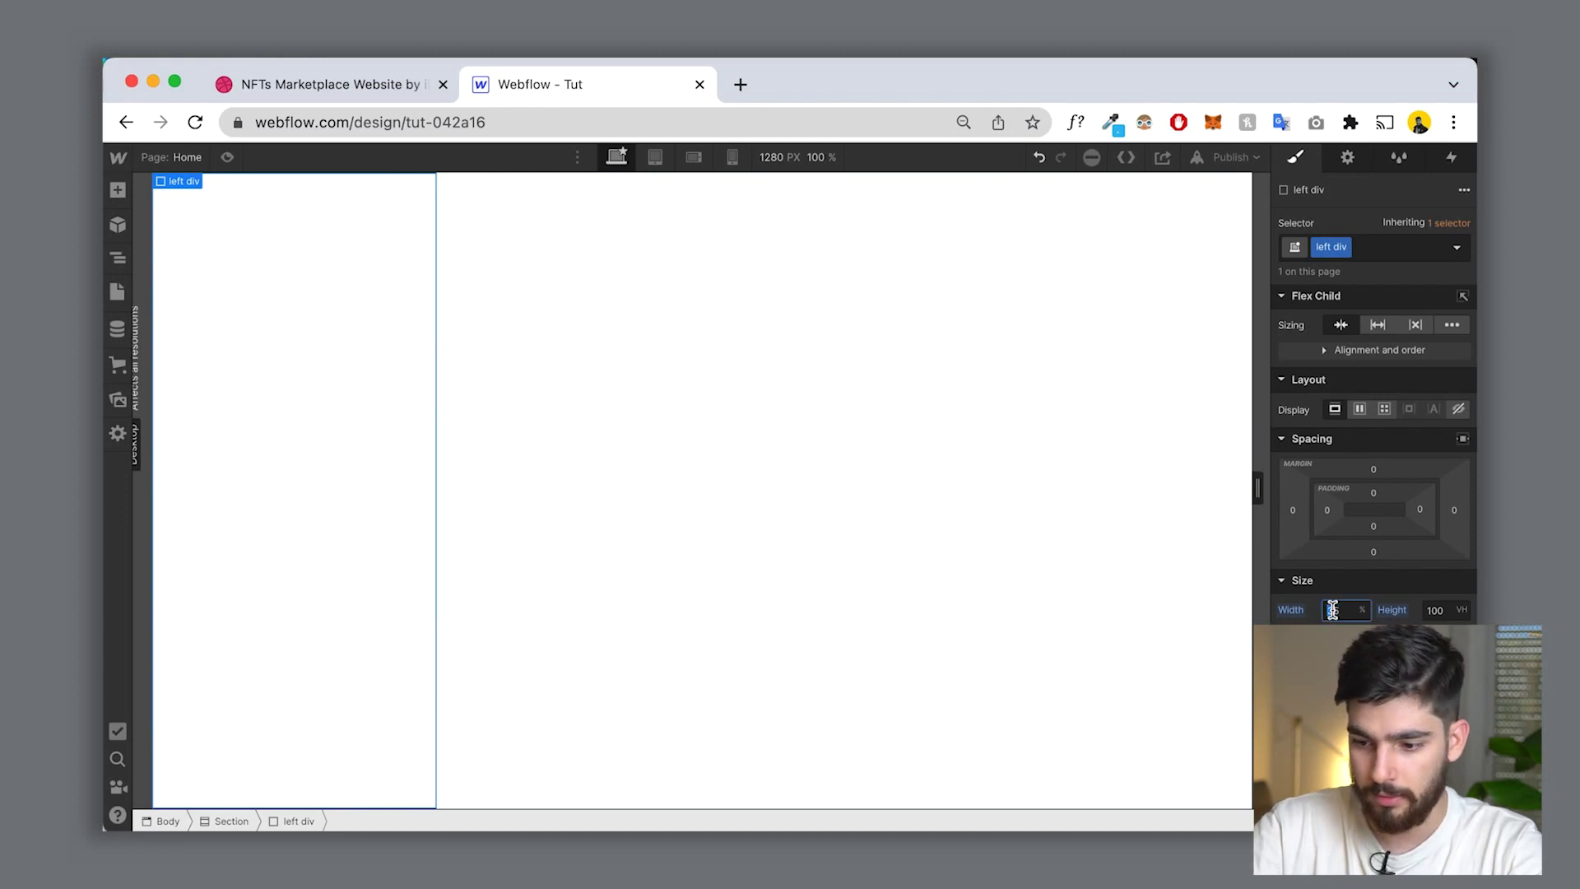
pyautogui.press('Return')
pyautogui.write('40')
pyautogui.press('Return')
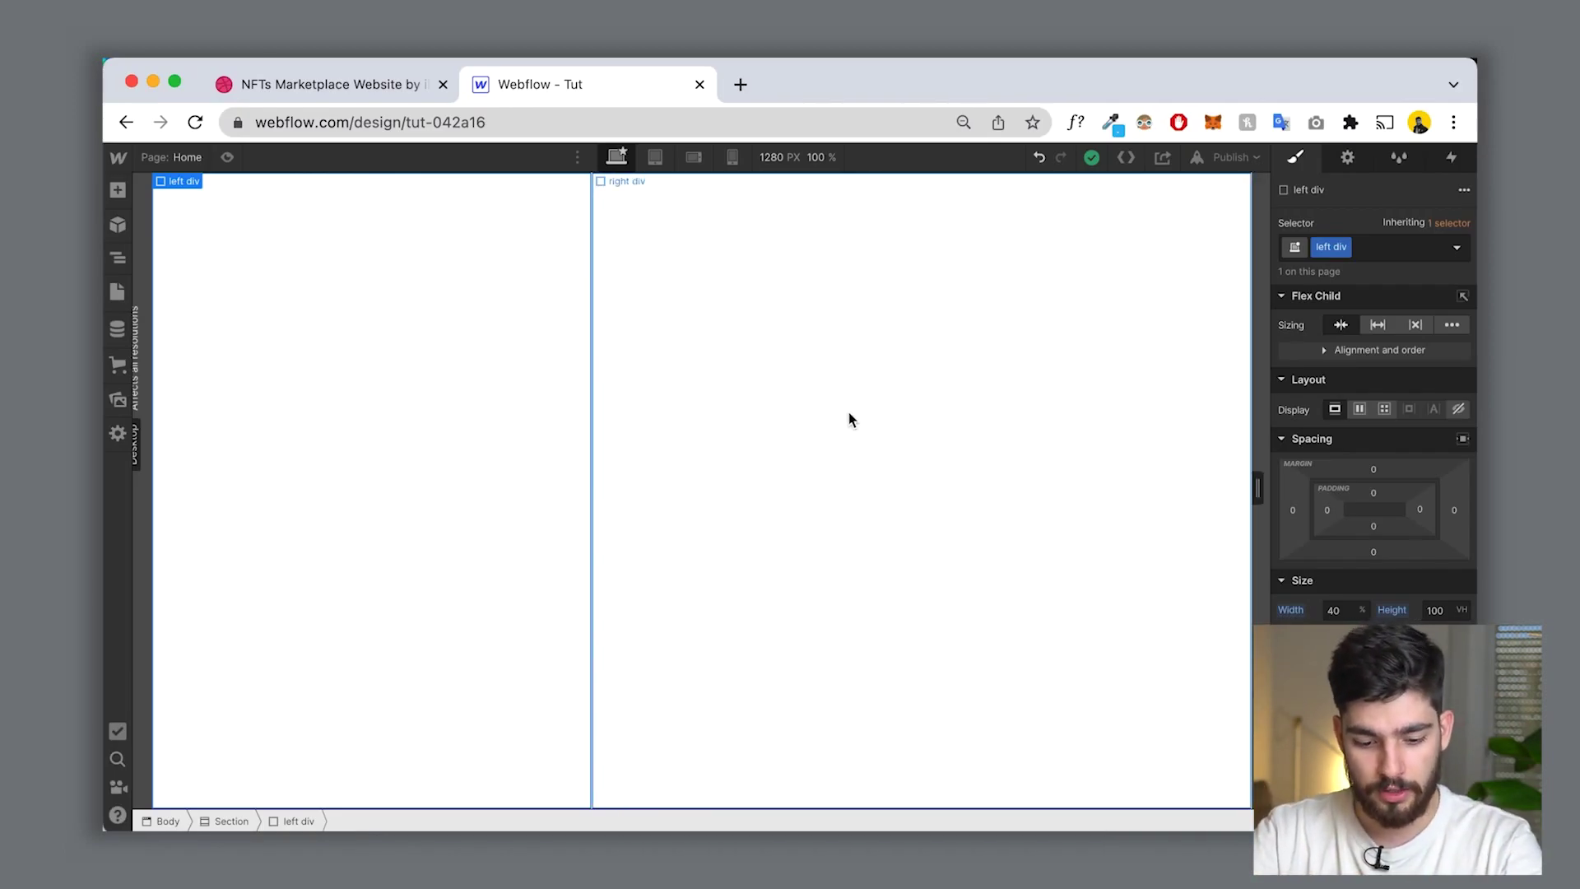
pyautogui.click(748, 474)
pyautogui.press('Escape')
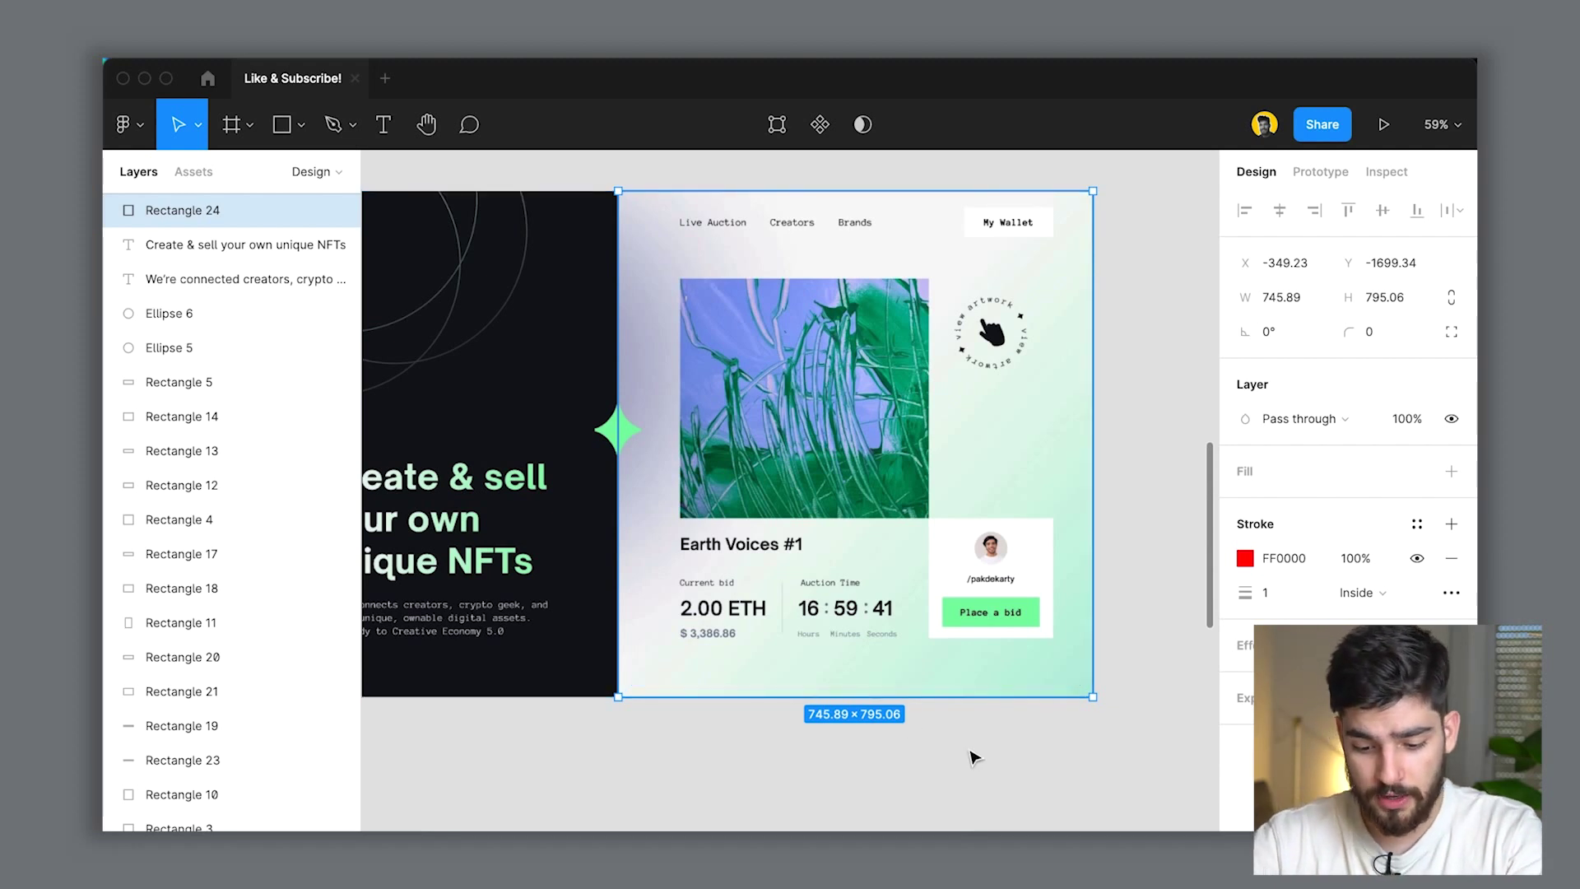
# Step: In Figma, paste outline rectangles over the light panel's content: one about 587 × 795, the other shortened to 587 × 567 around the artwork and bid area
pyautogui.press('super+v')
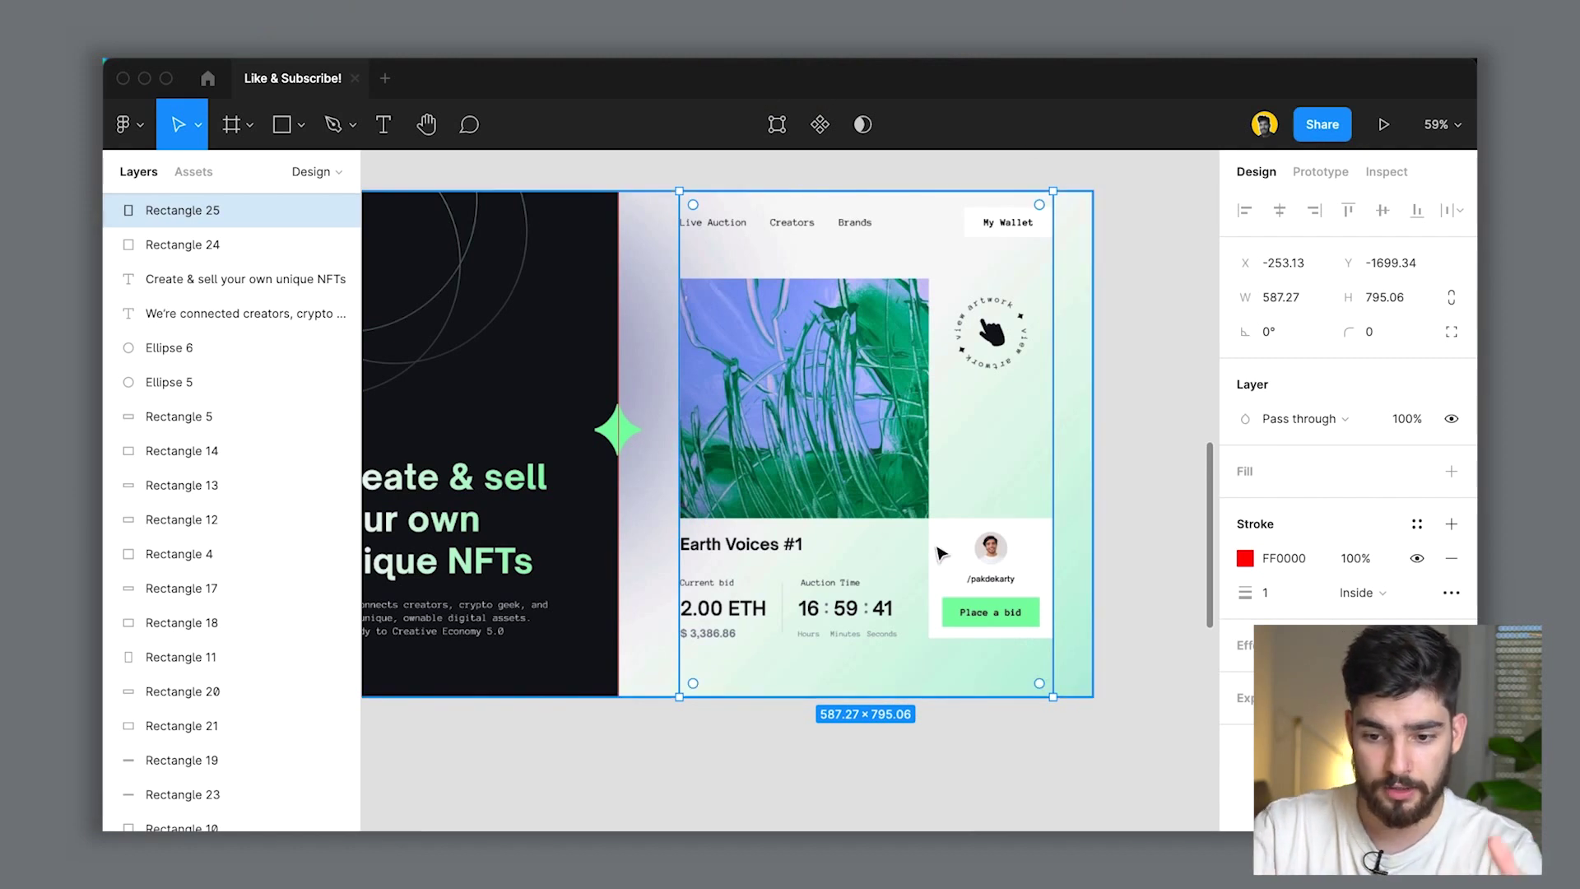
pyautogui.press('super+v')
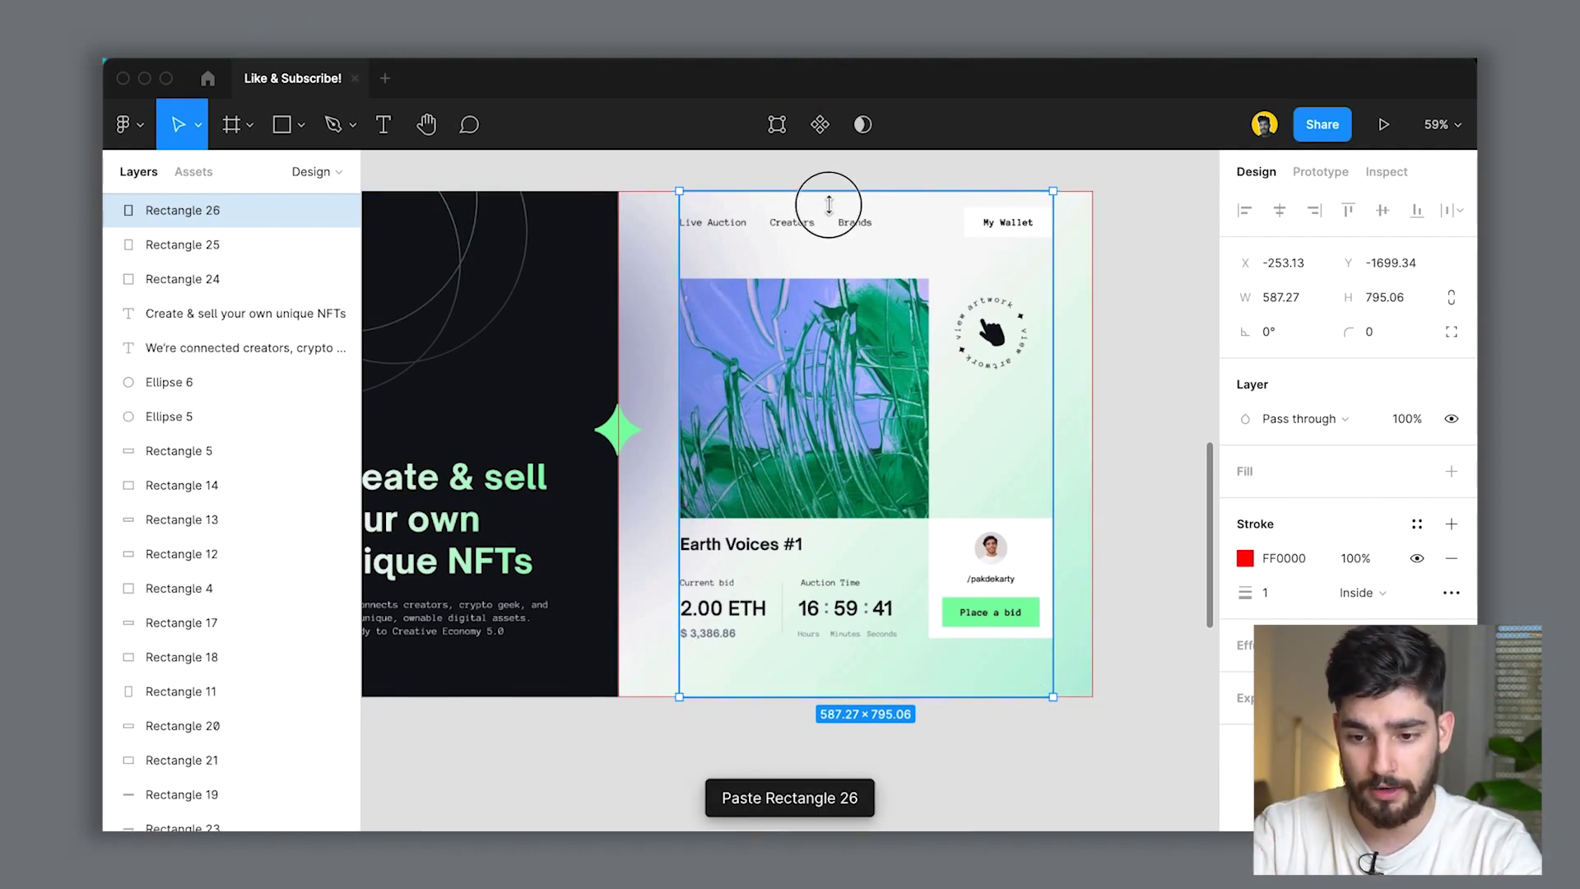
pyautogui.moveTo(916, 698); pyautogui.dragTo(921, 656)
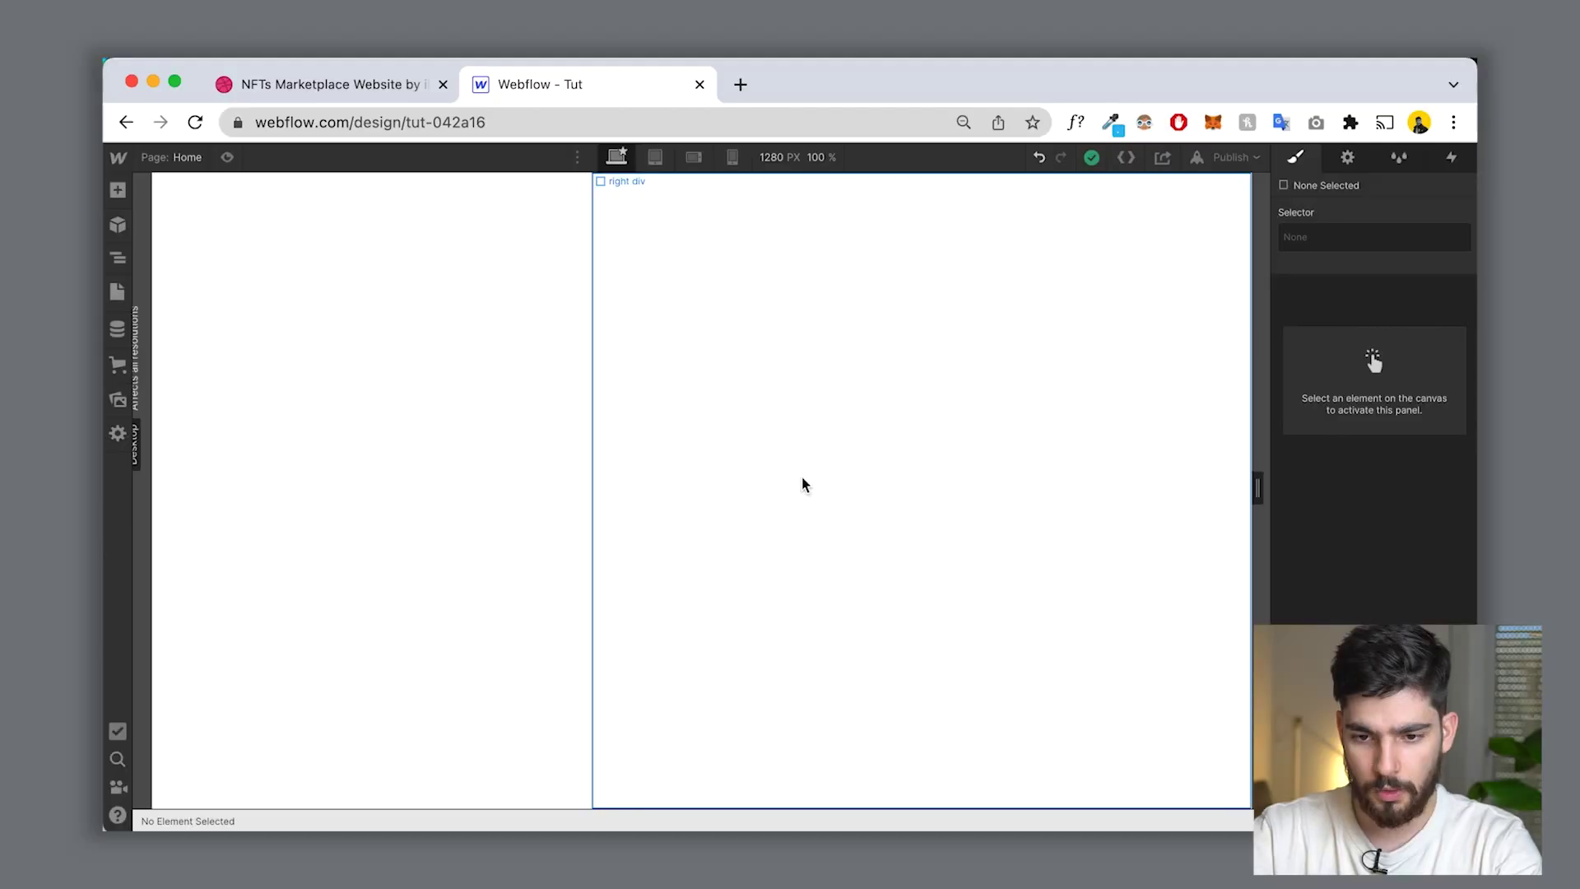
# Step: In Webflow, add a Div Block inside the right div and set its height to 100 VH
pyautogui.click(804, 483)
pyautogui.press('super+e')
pyautogui.write('div')
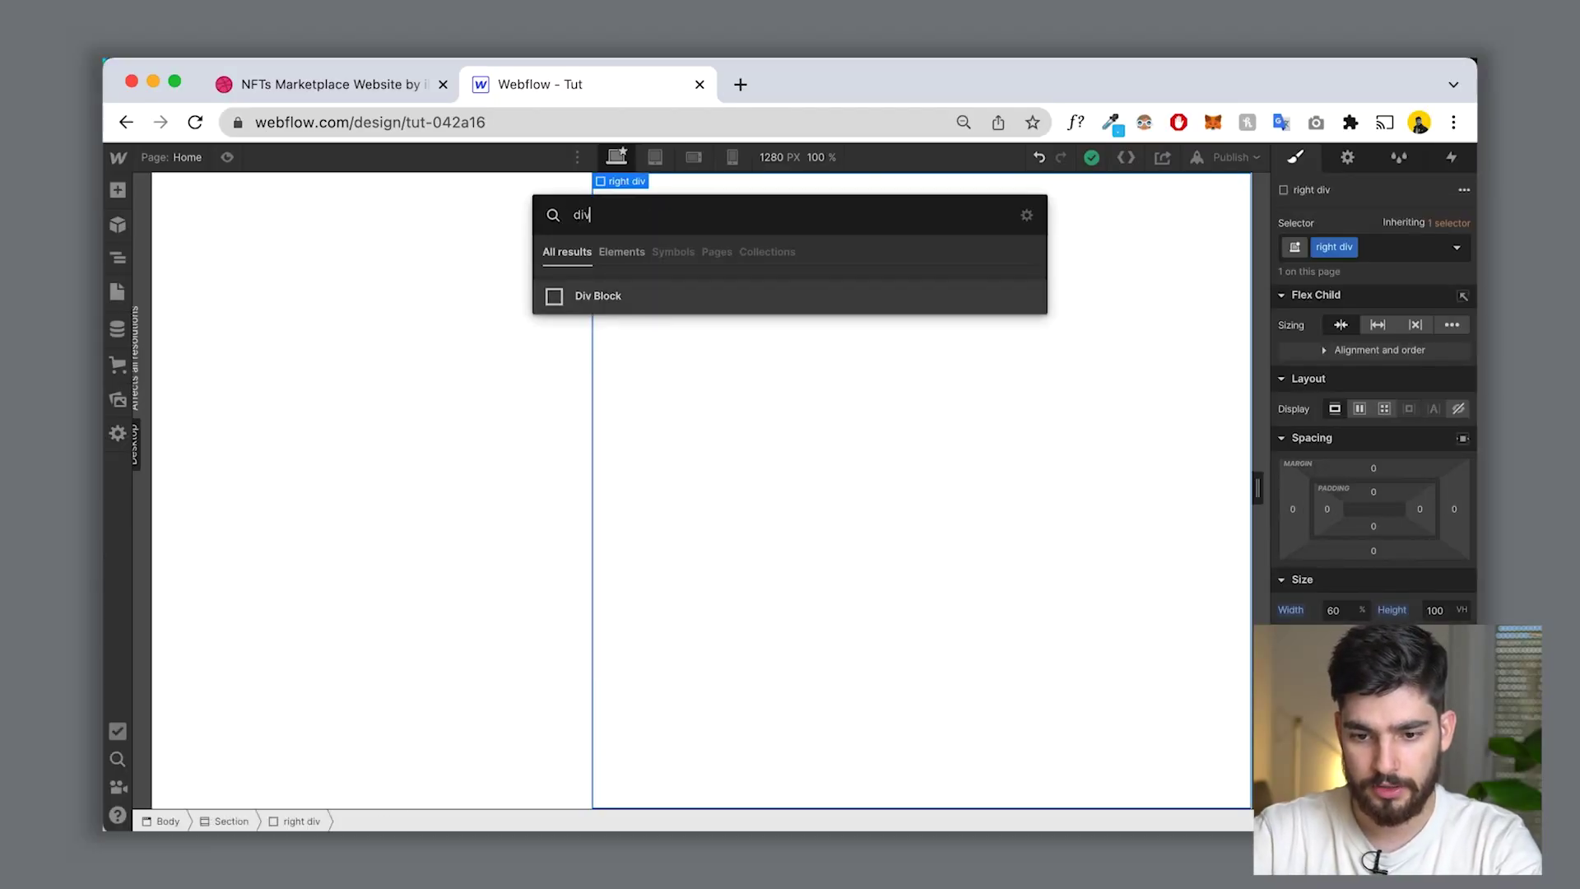
pyautogui.press('Return')
pyautogui.write('10')
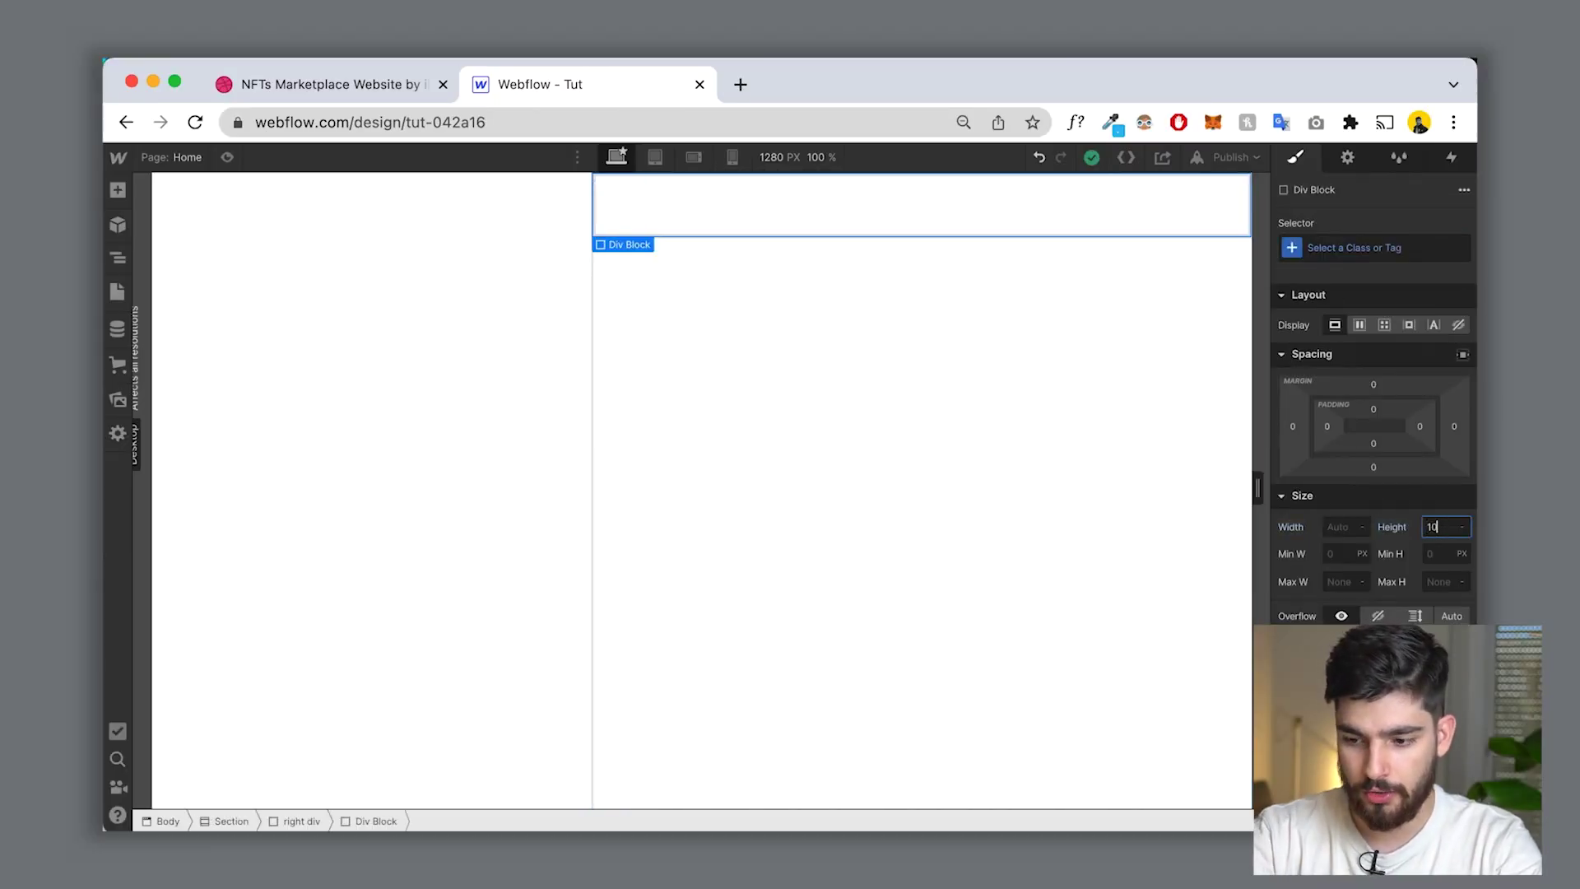
pyautogui.press('Return')
# Step: Set the inner div's left margin to 96 px and right margin to 65 px, with its class named 2
pyautogui.moveTo(1295, 428); pyautogui.dragTo(1213, 432)
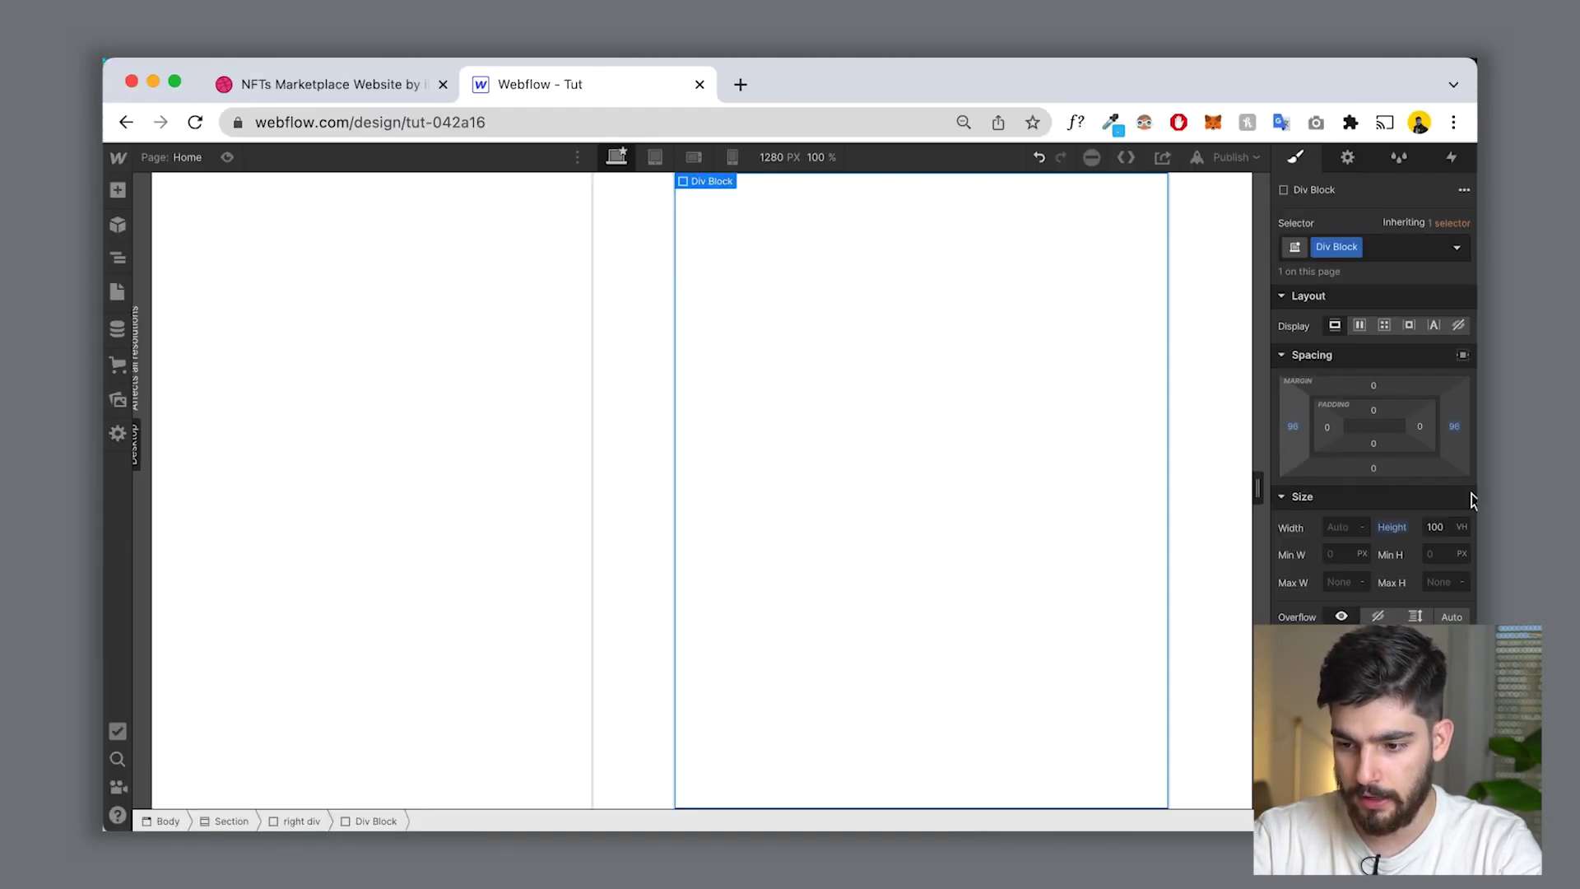
pyautogui.click(1454, 423)
pyautogui.write('65')
pyautogui.press('Return')
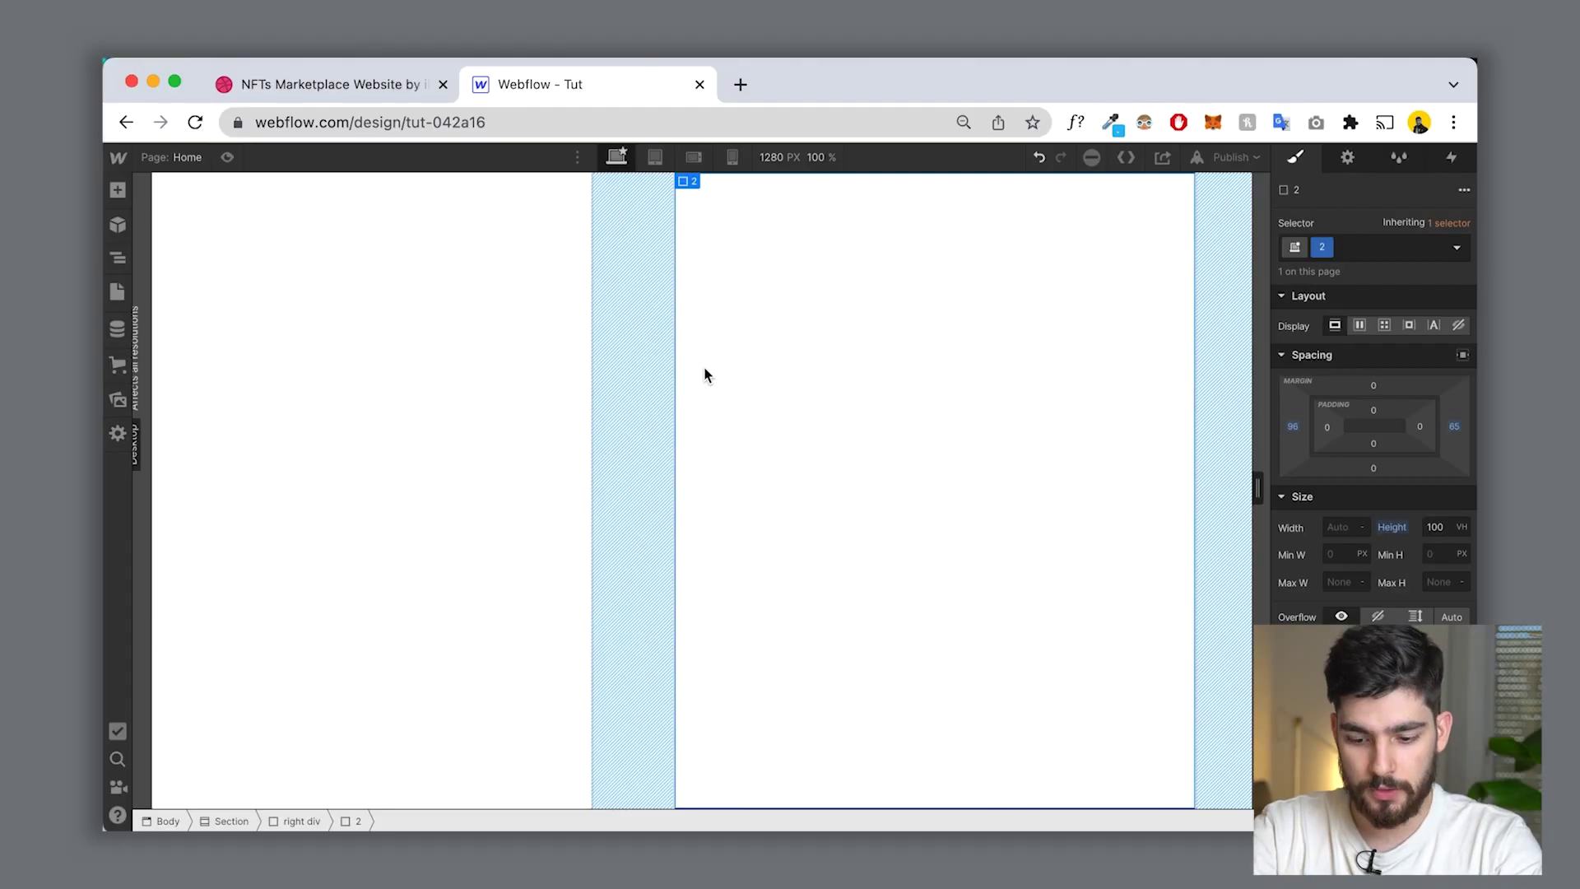
# Step: Add a Navbar inside the margined inner div
pyautogui.press('super+e')
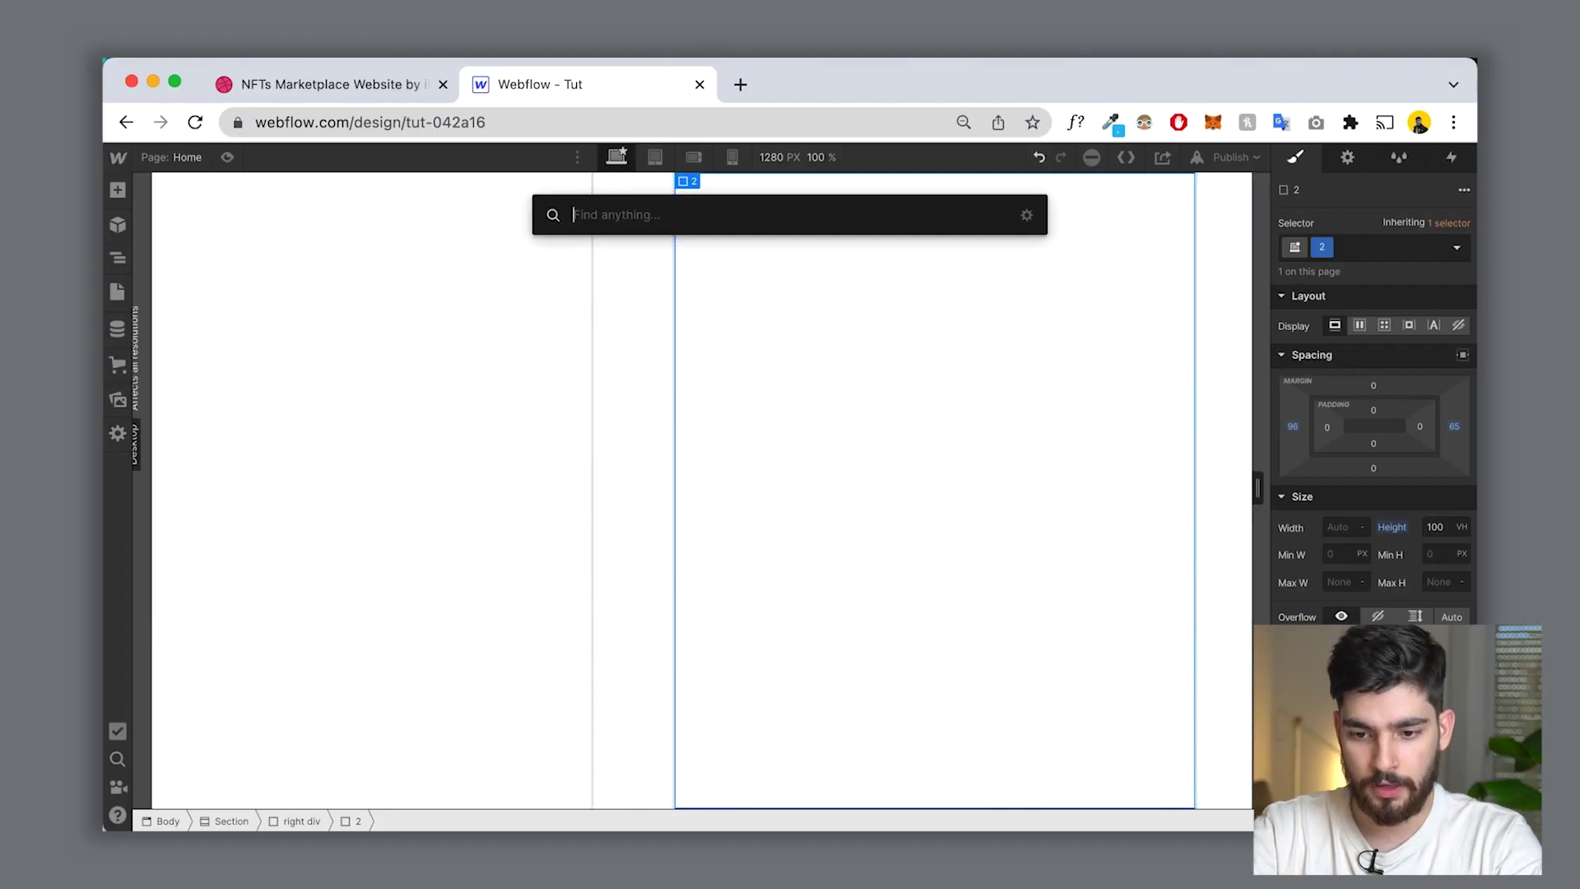
pyautogui.write('nav')
pyautogui.press('Return')
pyautogui.press('Escape')
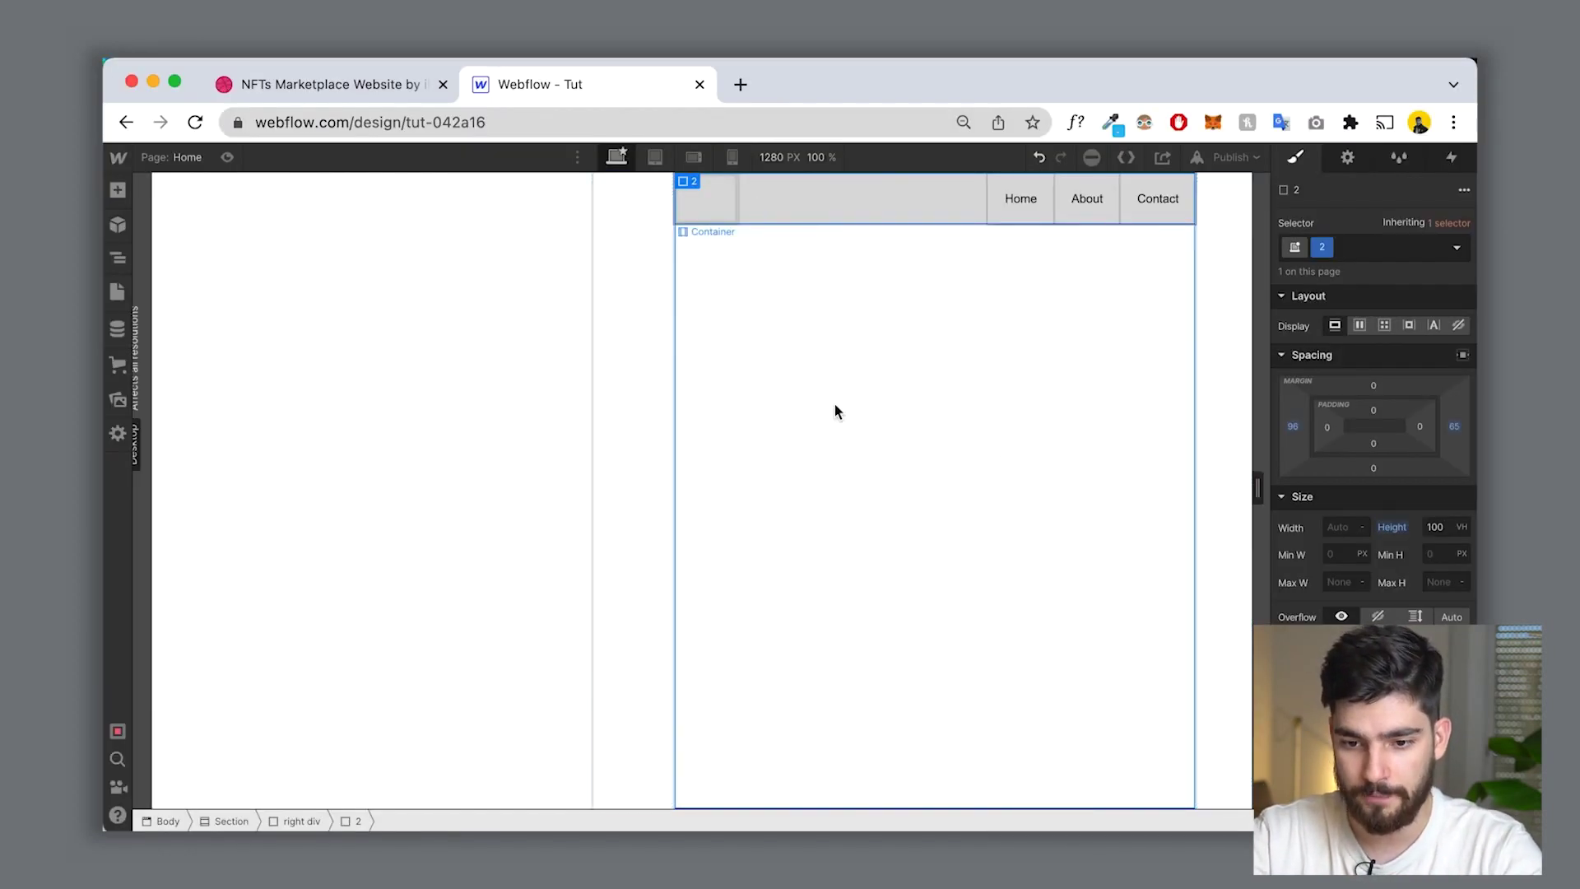
# Step: Add a Div Block below the navbar in the same inner div
pyautogui.press('super+k')
pyautogui.write('nav')
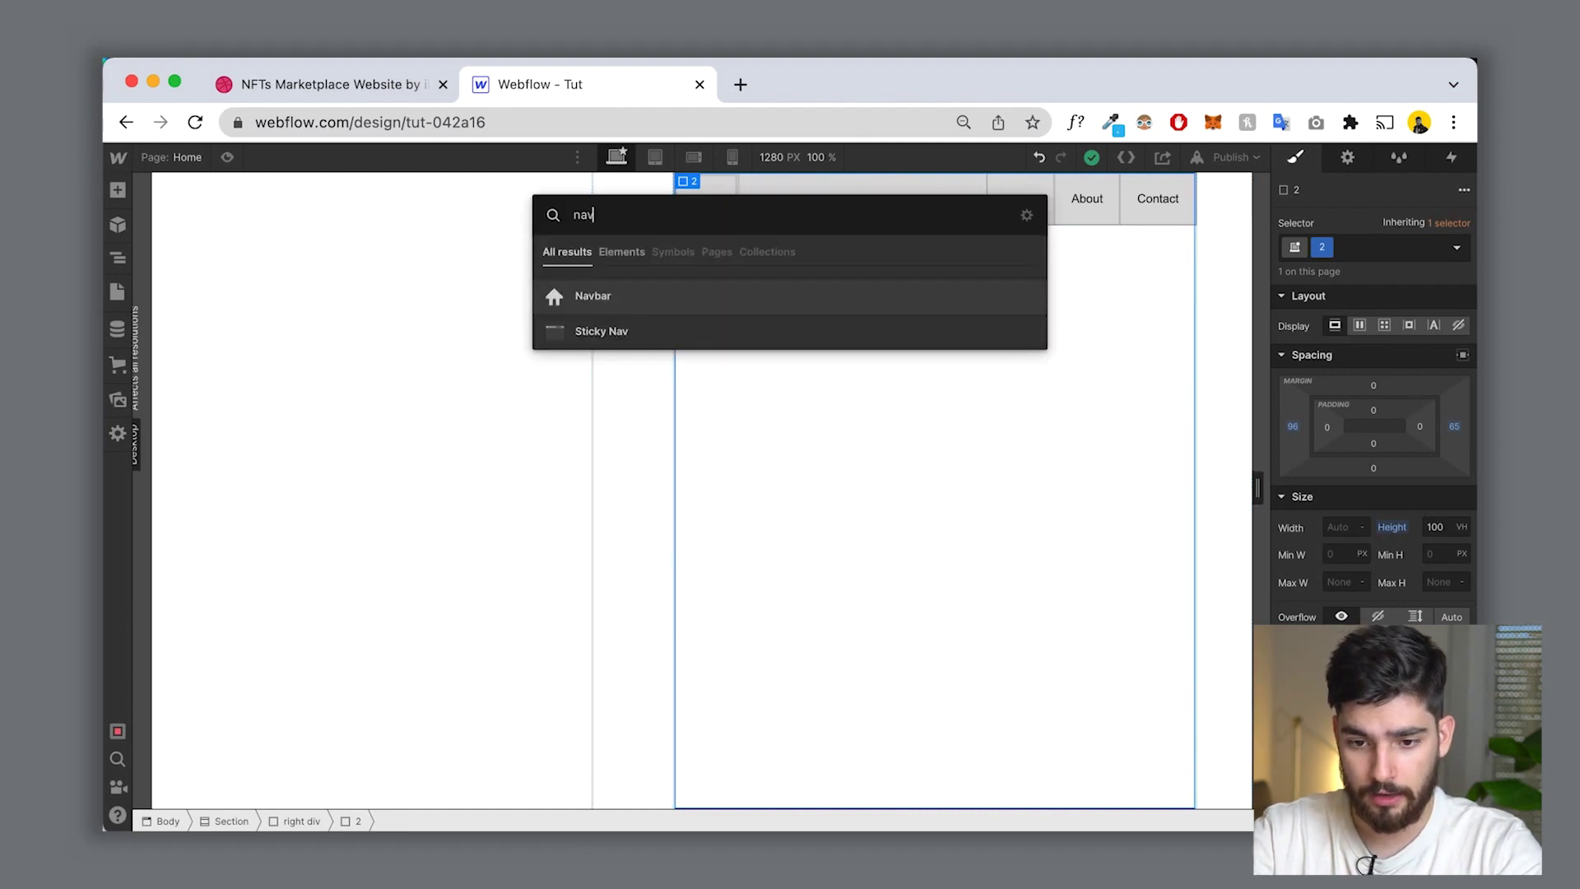
pyautogui.write('div')
pyautogui.press('Return')
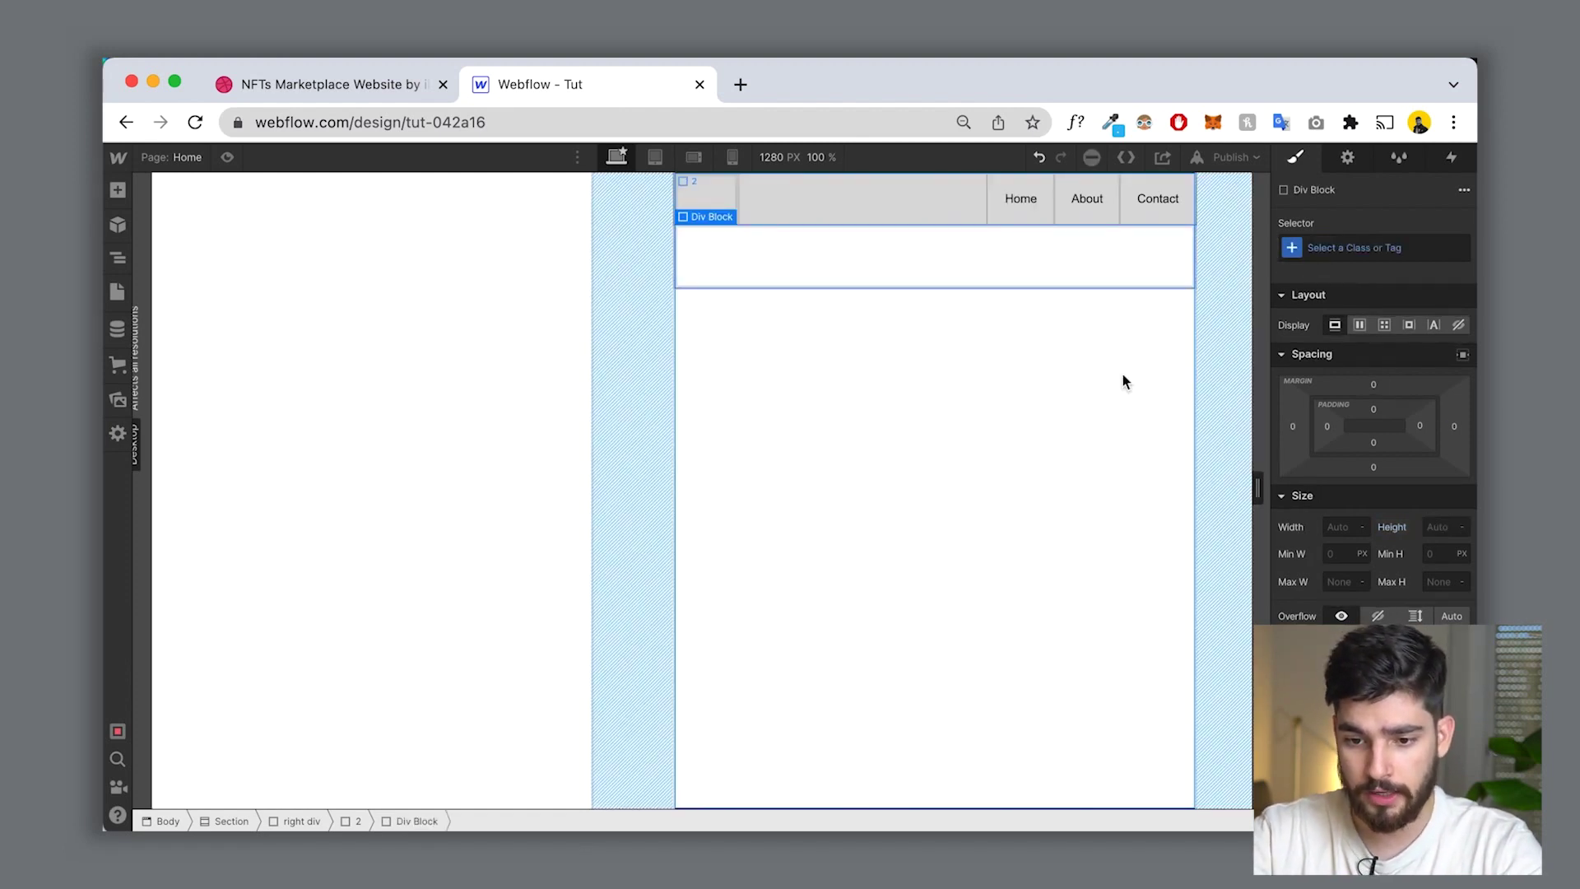
# Step: Check the content outline's spacing in Figma and set the new div block's top margin to 140 px and bottom margin to 90 px
pyautogui.press('super+alt+v')
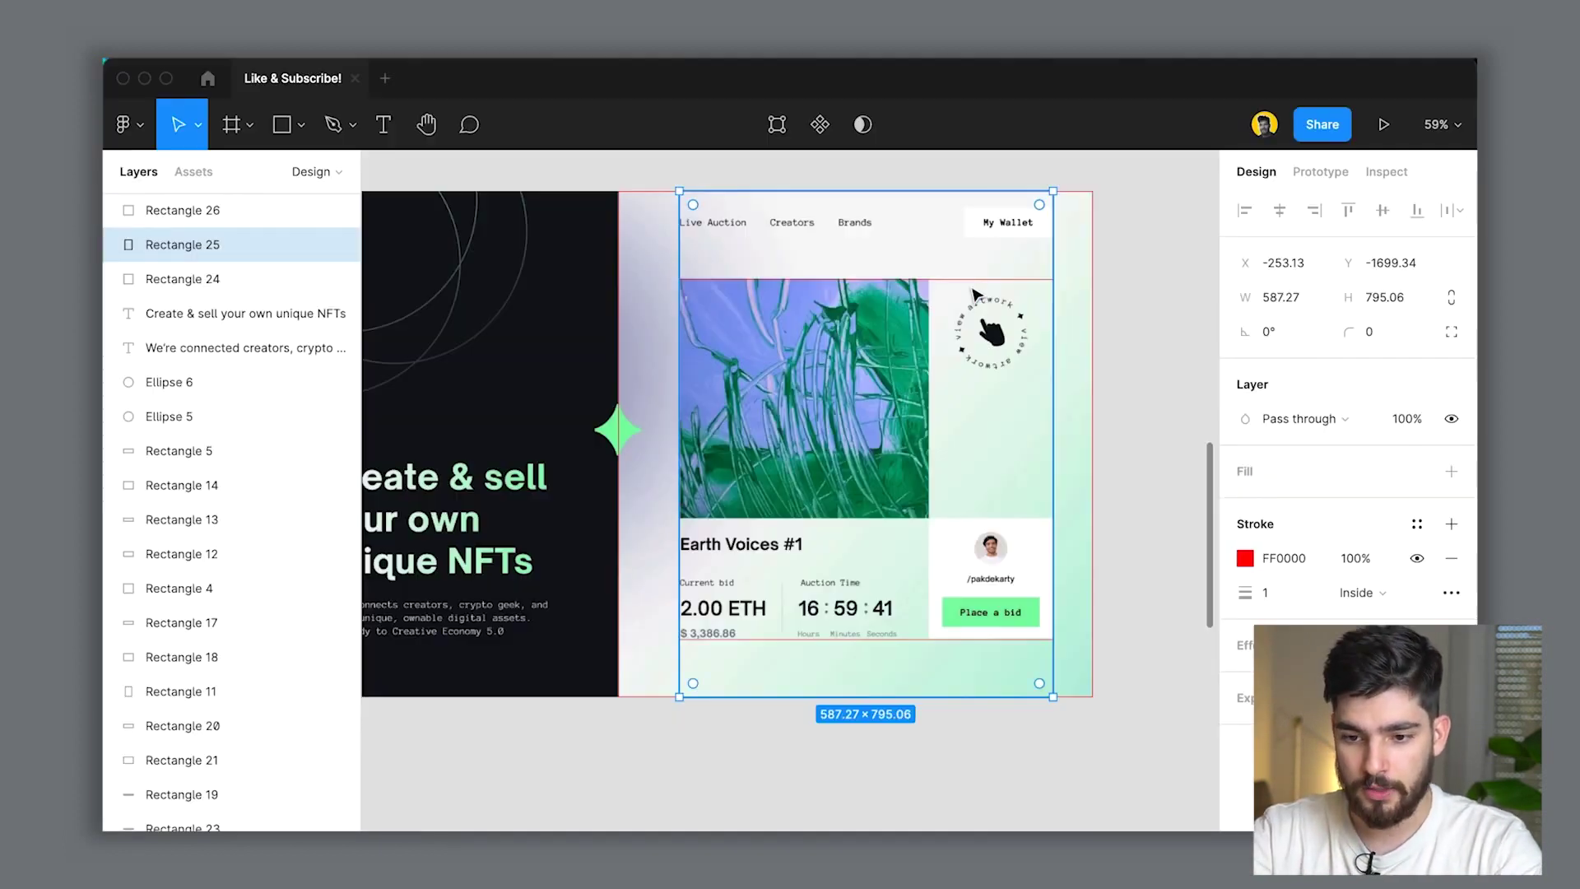
pyautogui.press('alt')
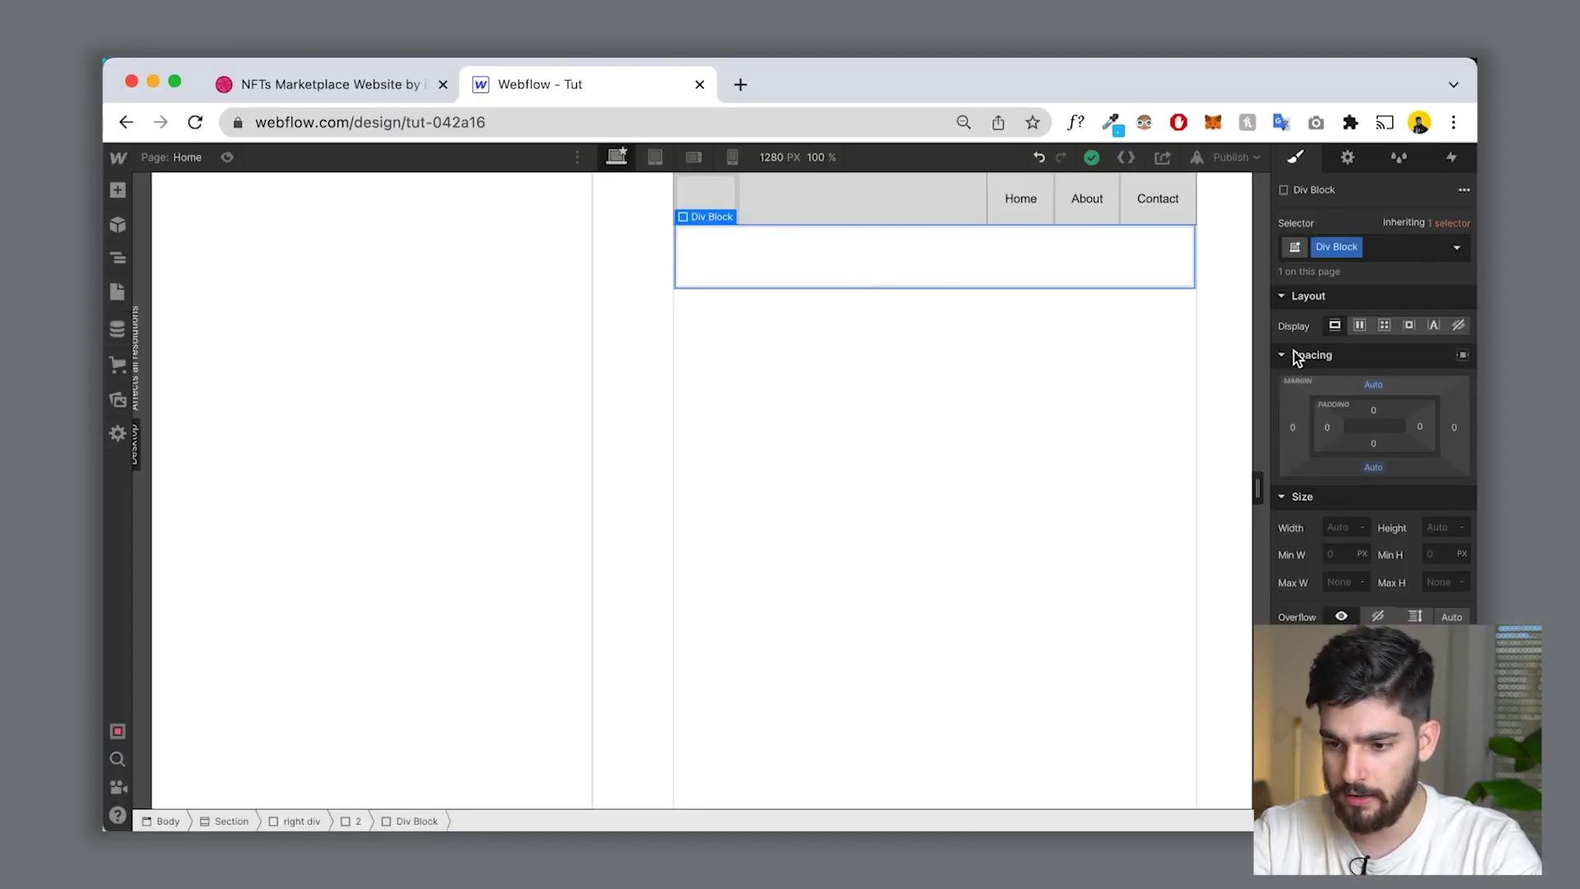
pyautogui.click(1373, 383)
pyautogui.write('140')
pyautogui.press('Return')
pyautogui.click(1374, 466)
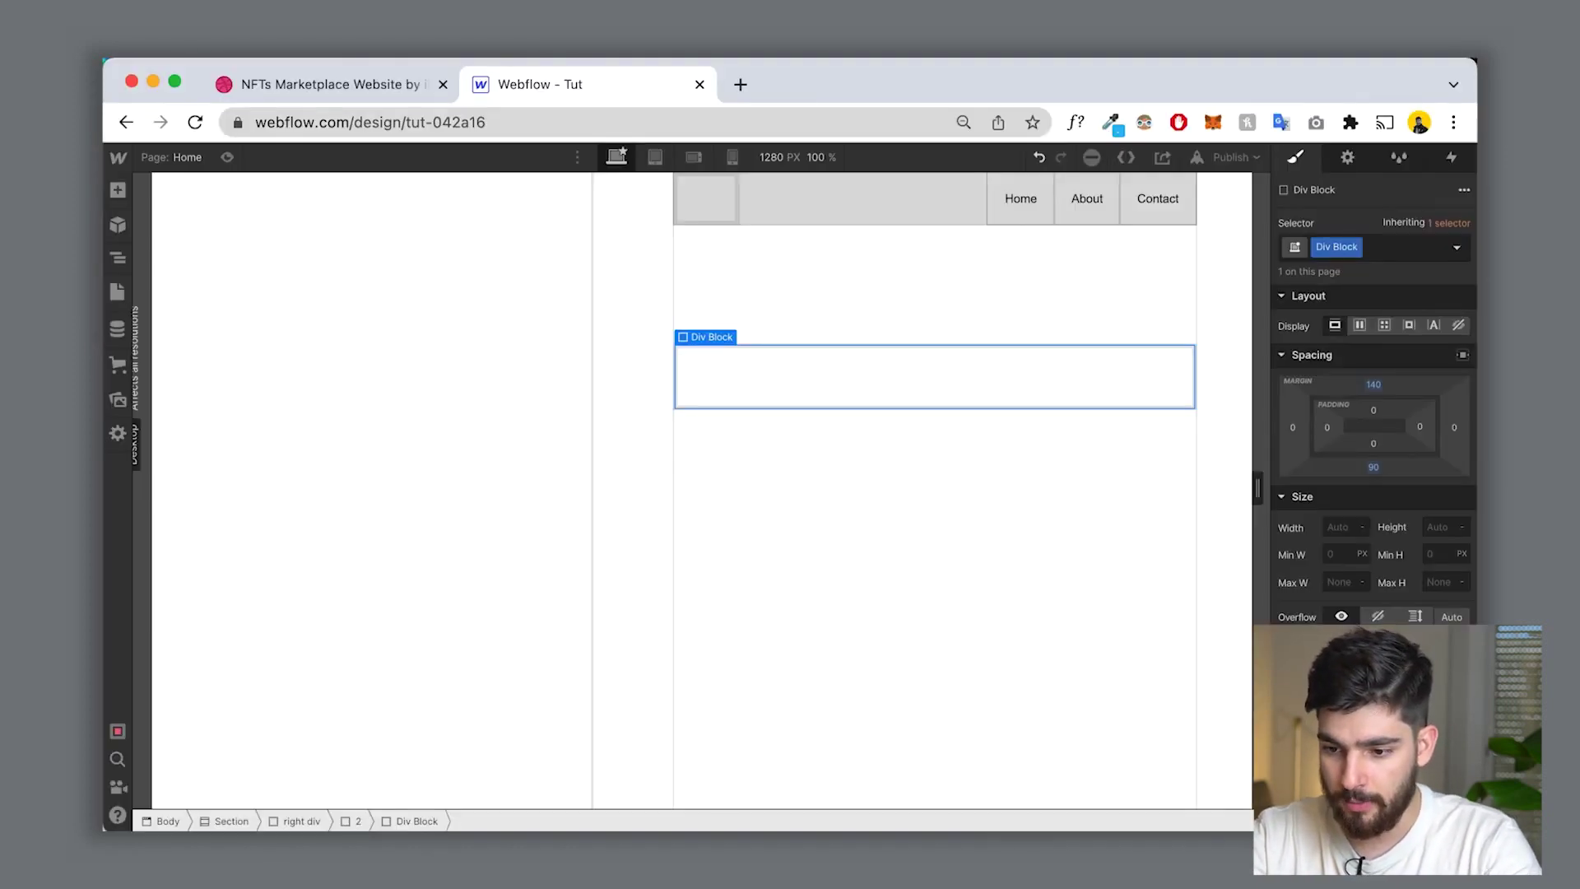
# Step: Set the height of the div block below the navbar to 567.02 px
pyautogui.write('560')
pyautogui.press('Return')
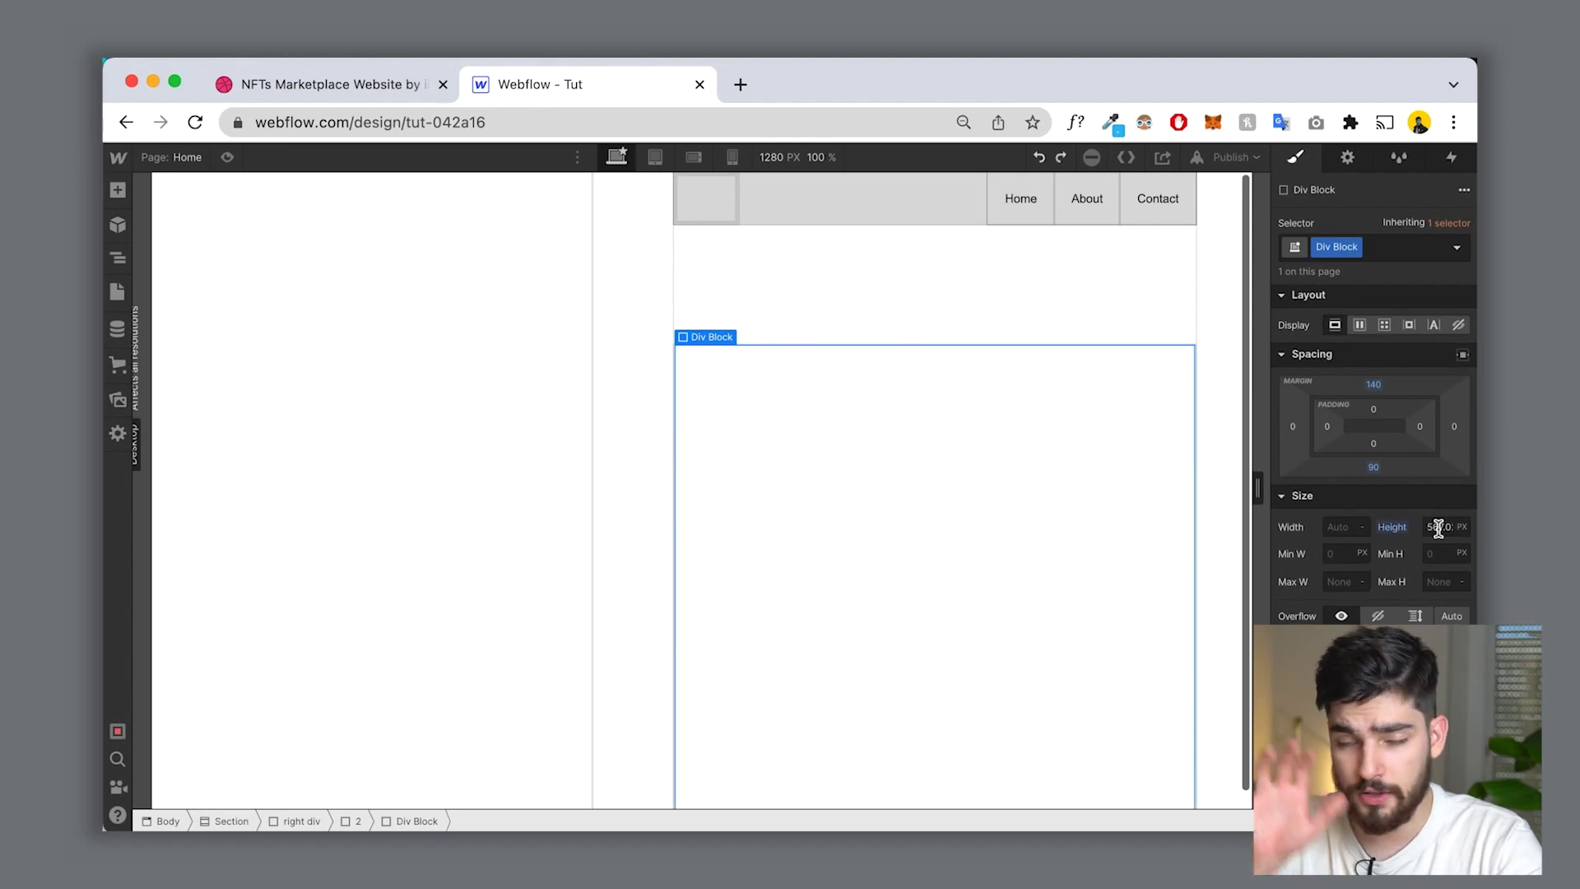
pyautogui.scroll(-1, 606, 466)
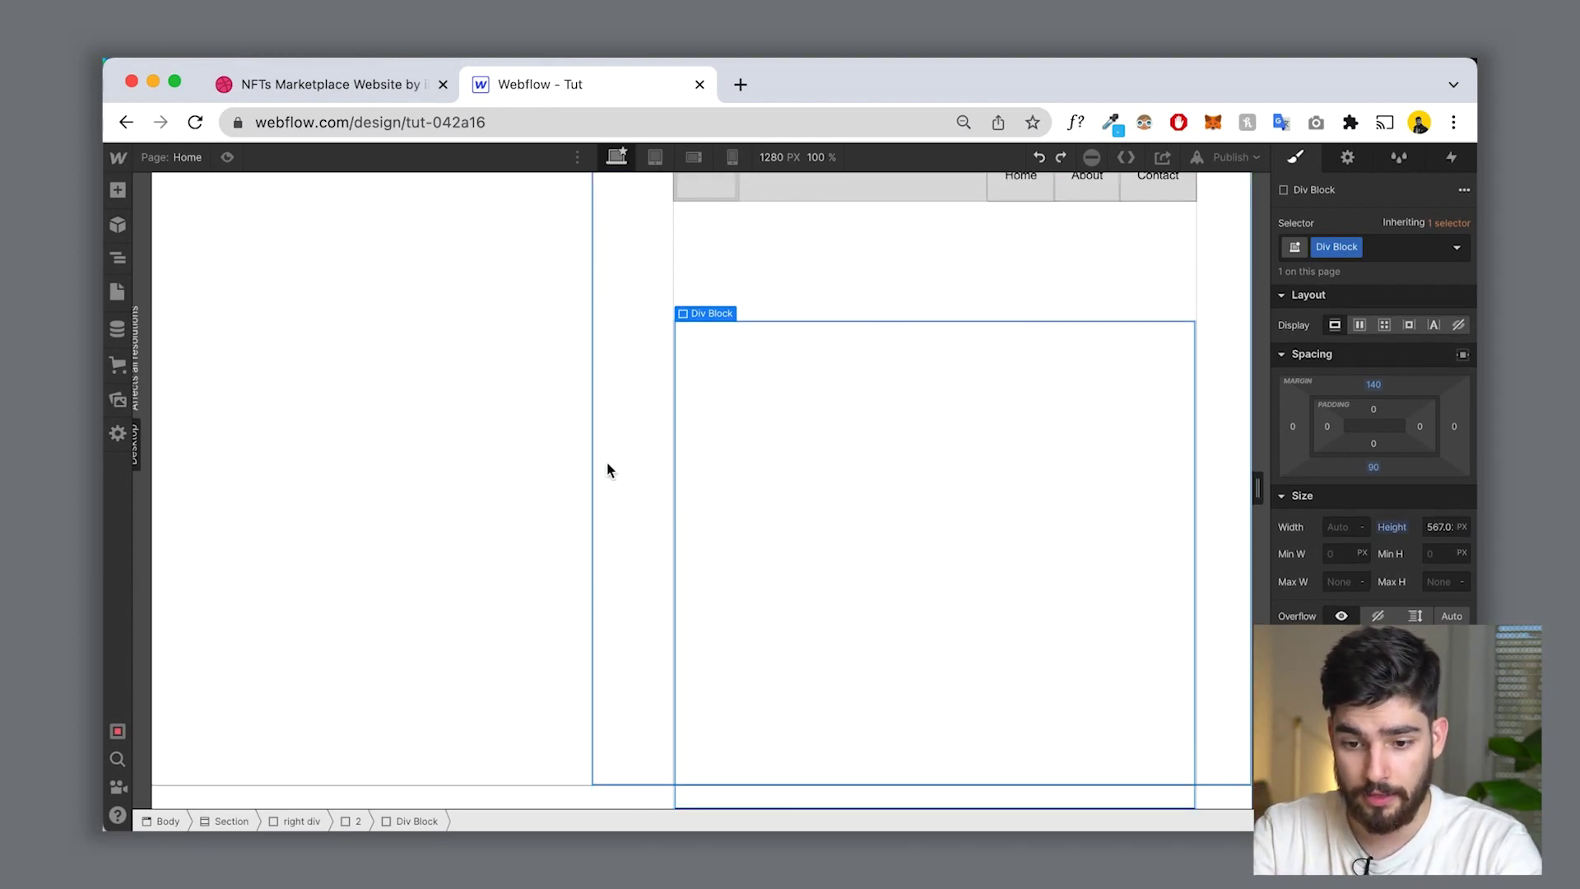
pyautogui.scroll(1, 606, 466)
# Step: In Figma, measure the content outline's distances to the frame and its gap below the navigation row, using a temporary rectangle
pyautogui.press('super+Tab')
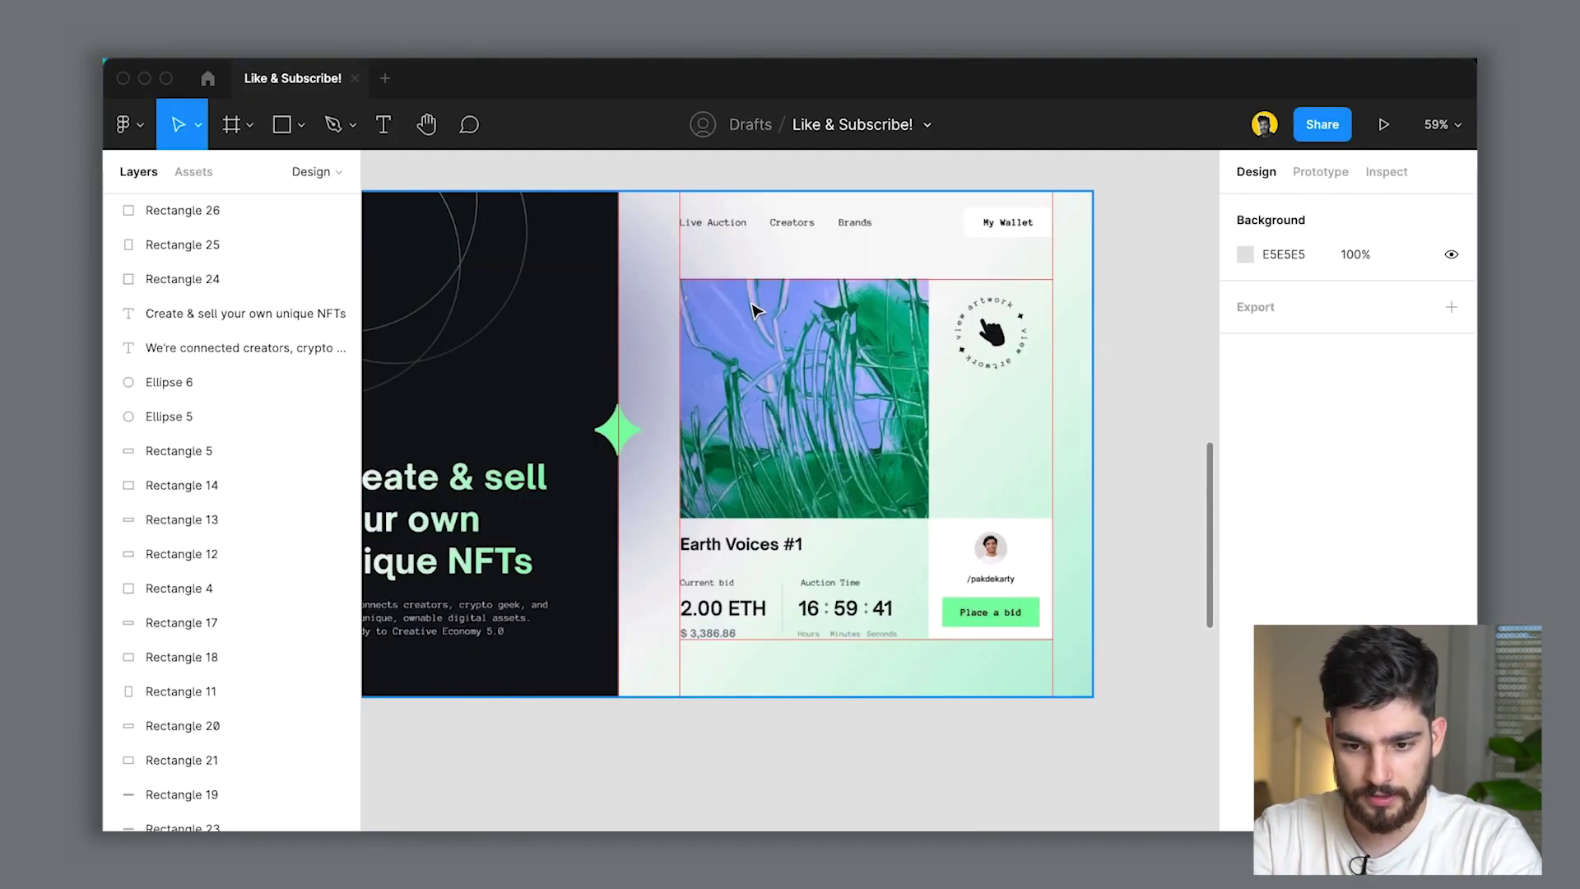
pyautogui.click(824, 397)
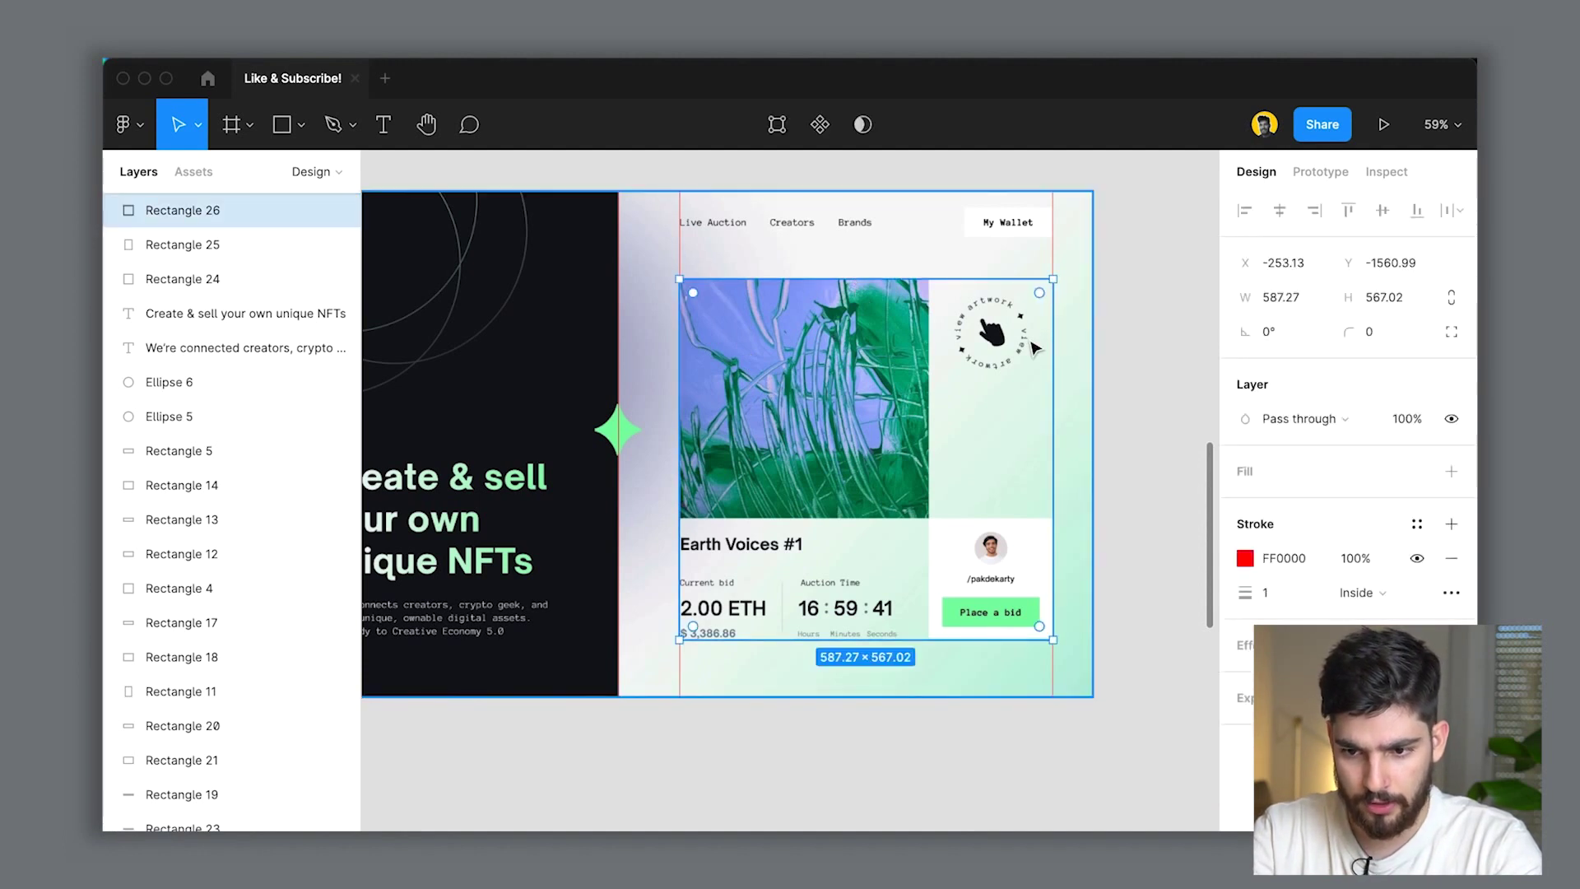
pyautogui.press('alt')
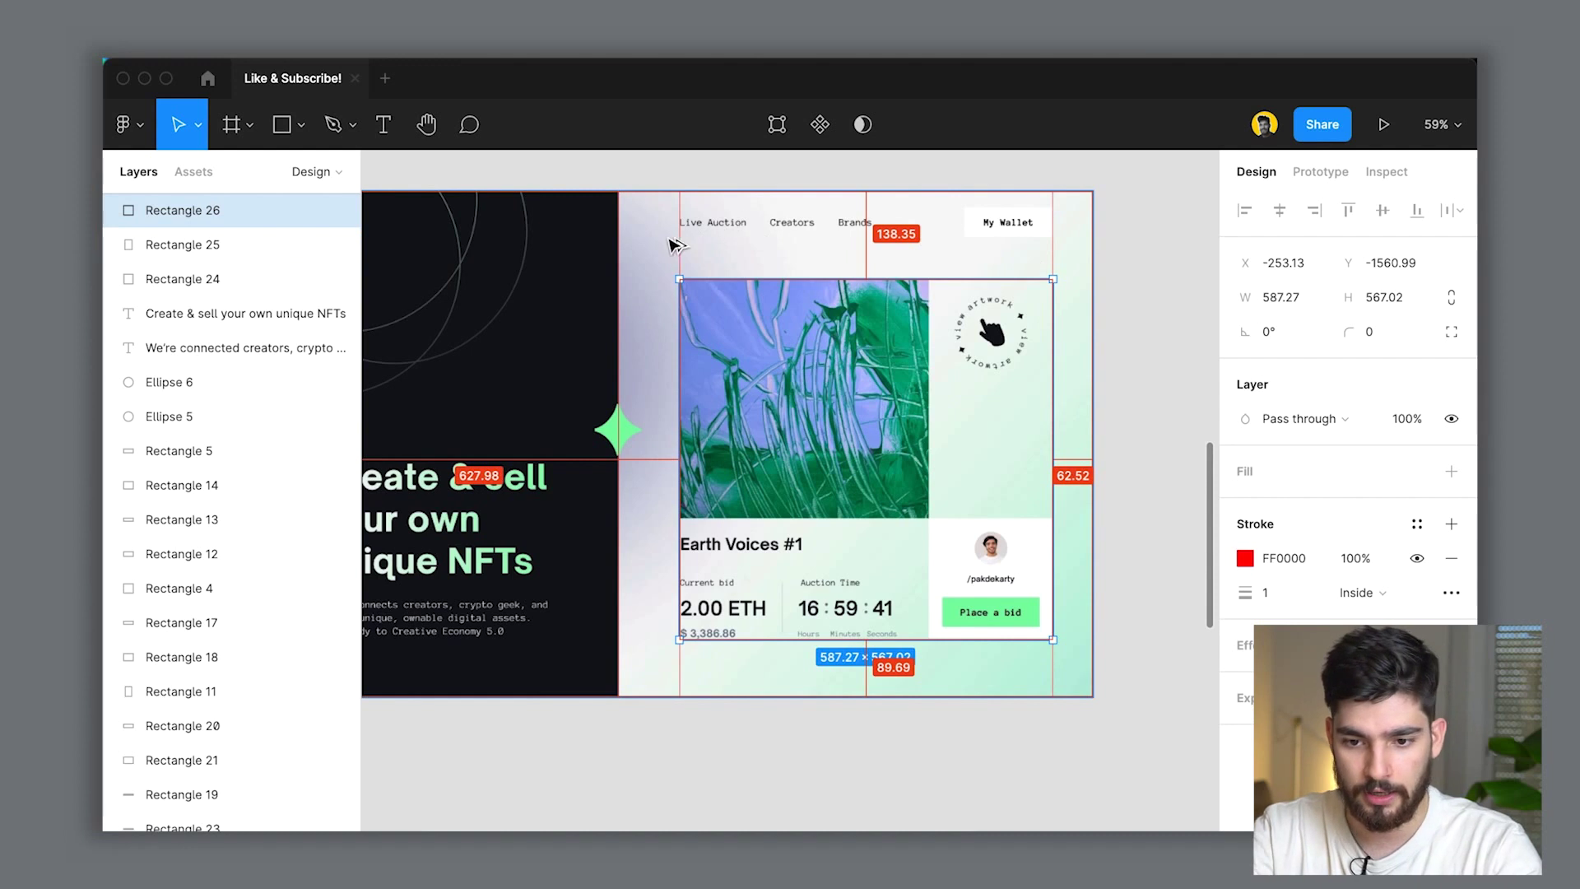
pyautogui.press('r')
pyautogui.moveTo(680, 231); pyautogui.dragTo(1035, 239)
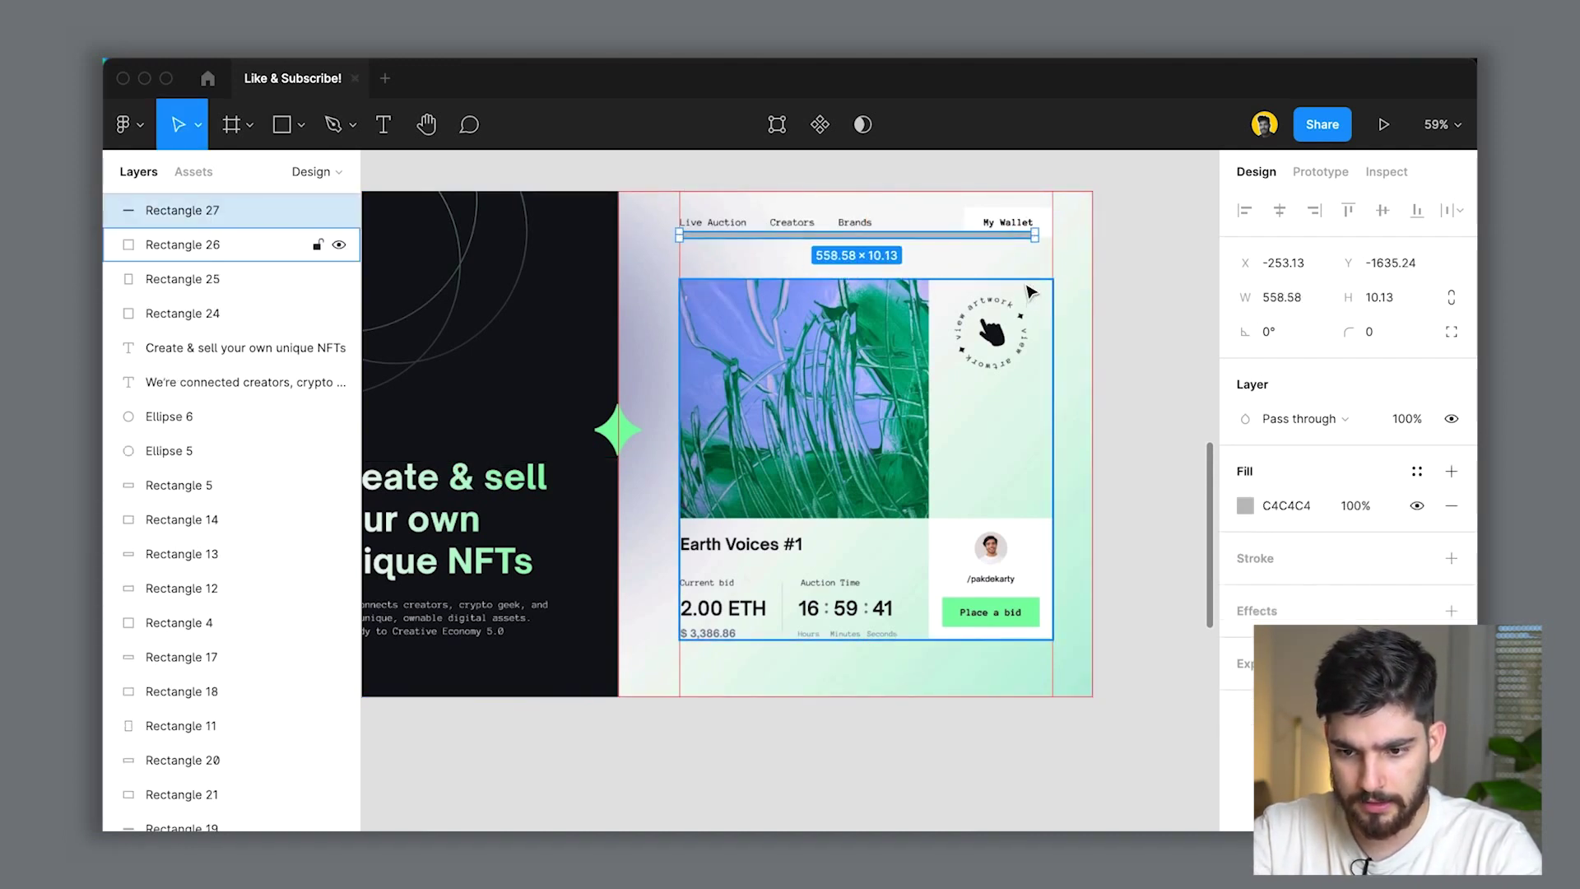
pyautogui.press('Delete')
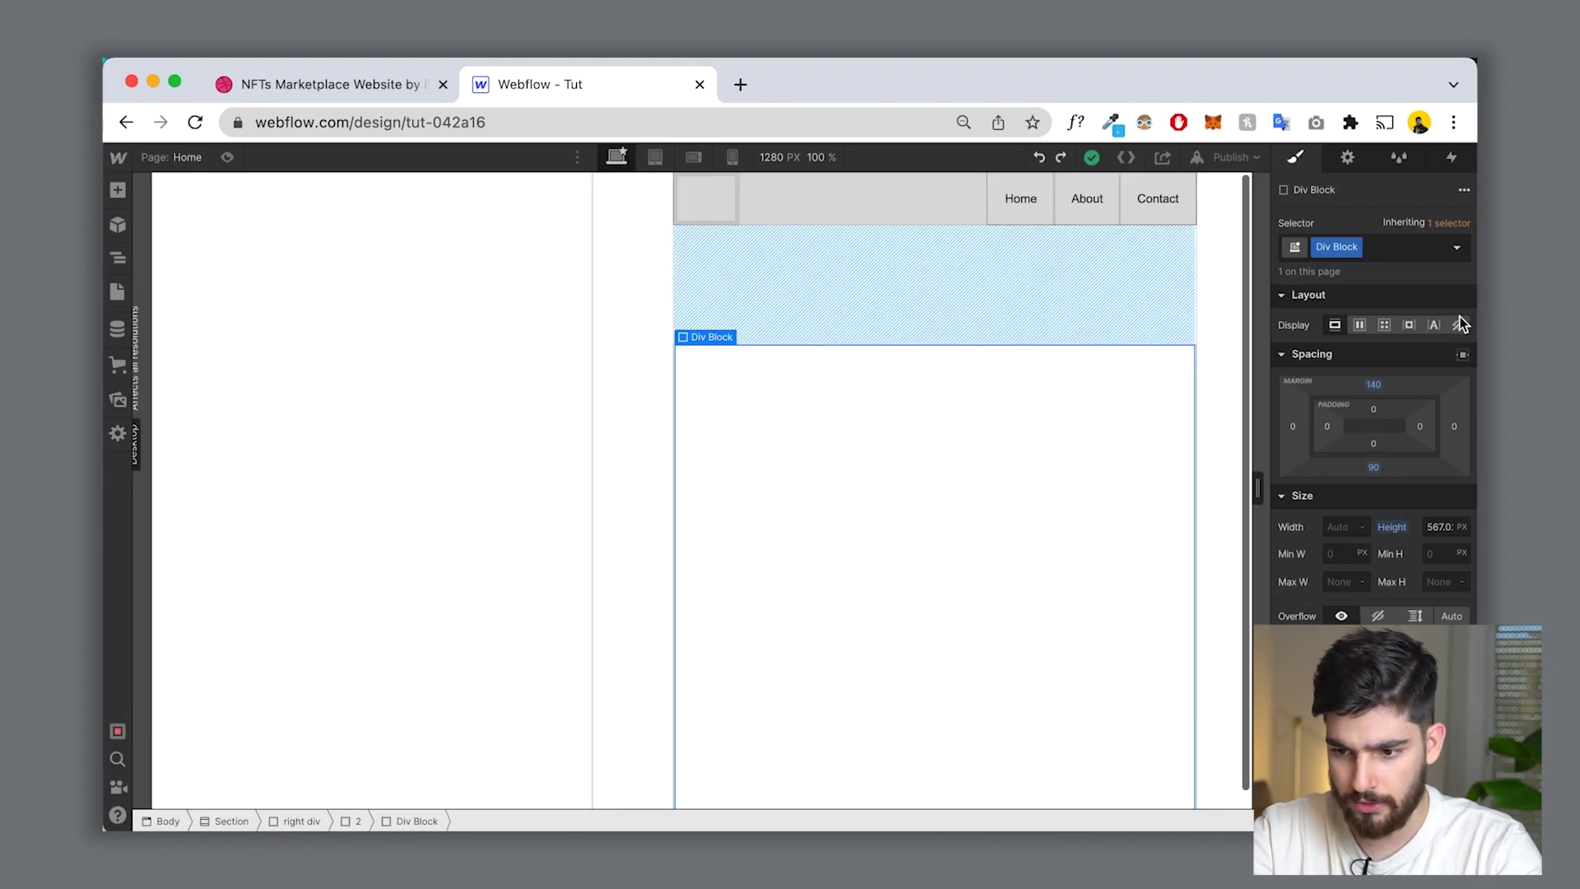
# Step: In Webflow, set the top margin of the div block below the navbar to 65 px
pyautogui.click(1373, 385)
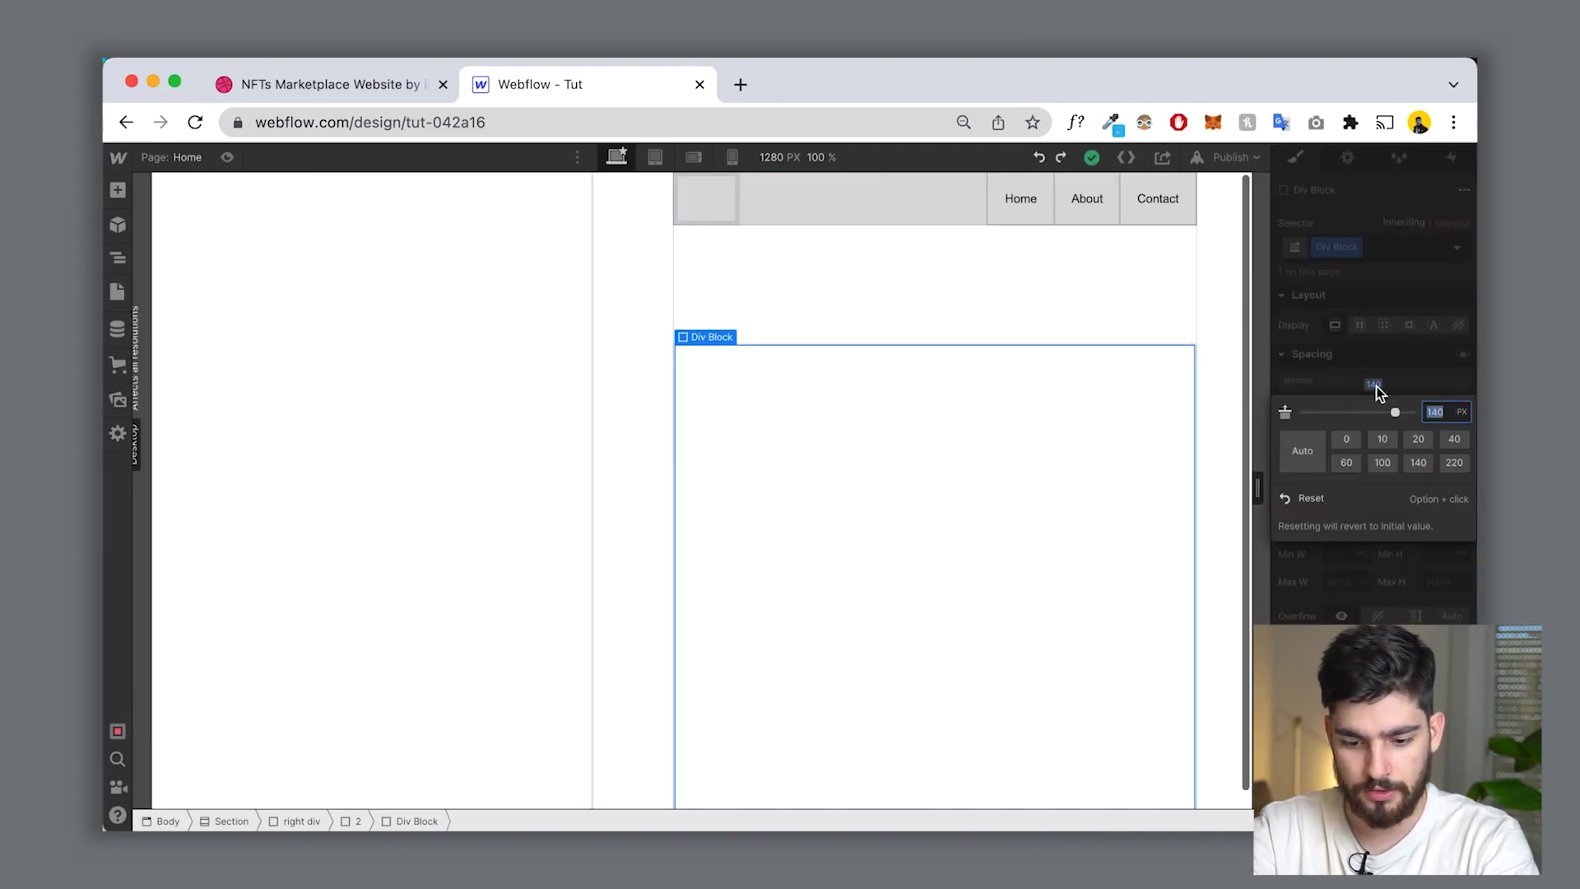
pyautogui.press('Return')
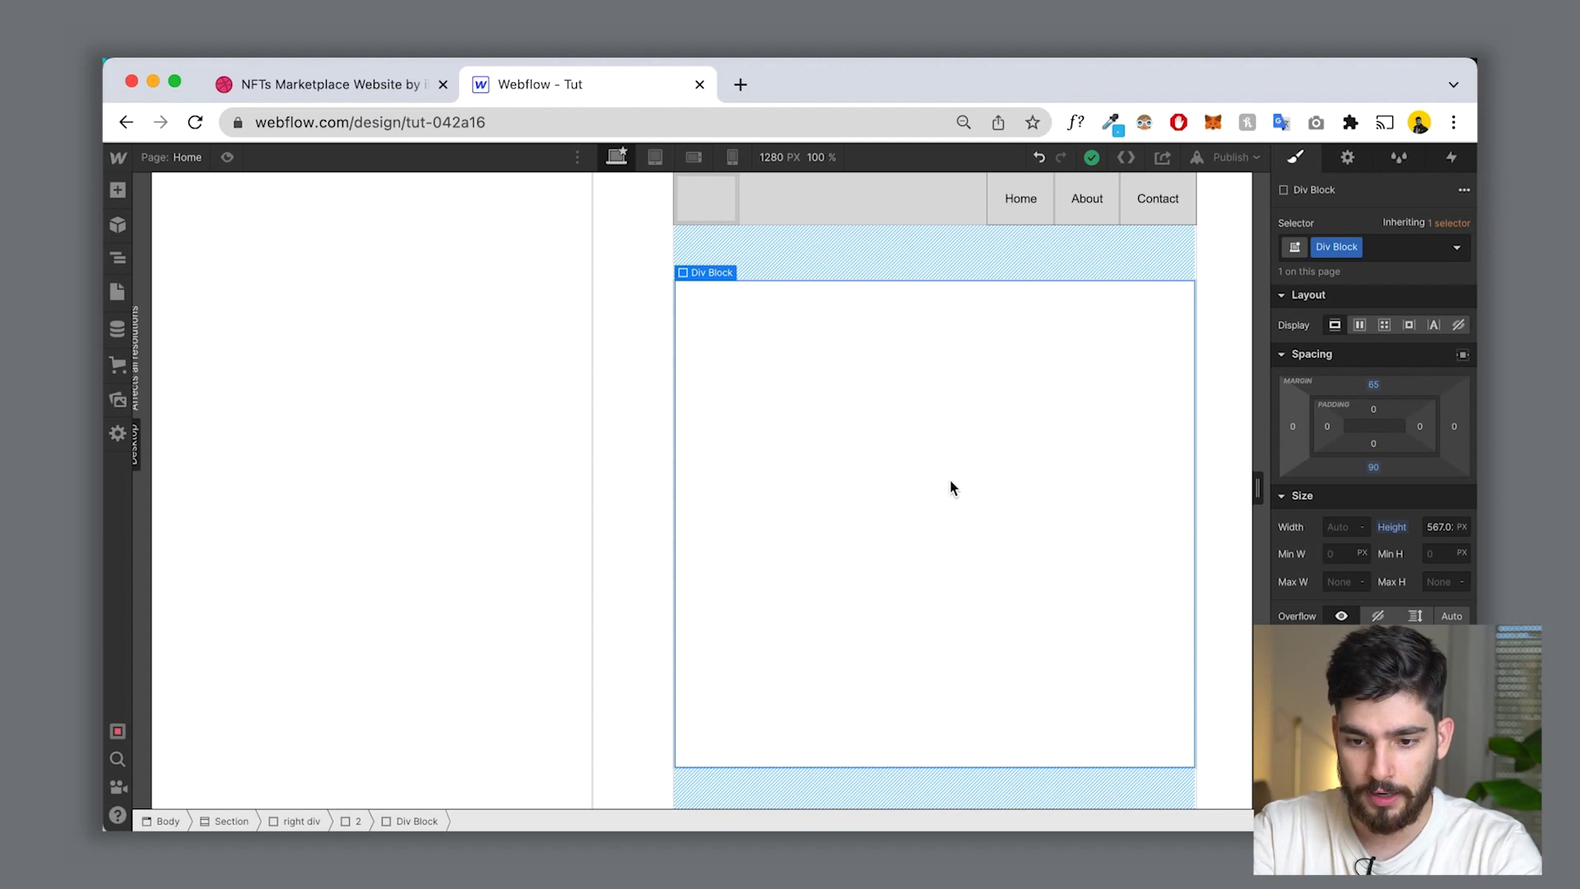
# Step: Add a Grid inside the div block below the navbar
pyautogui.press('super+e')
pyautogui.write('grid')
pyautogui.press('Return')
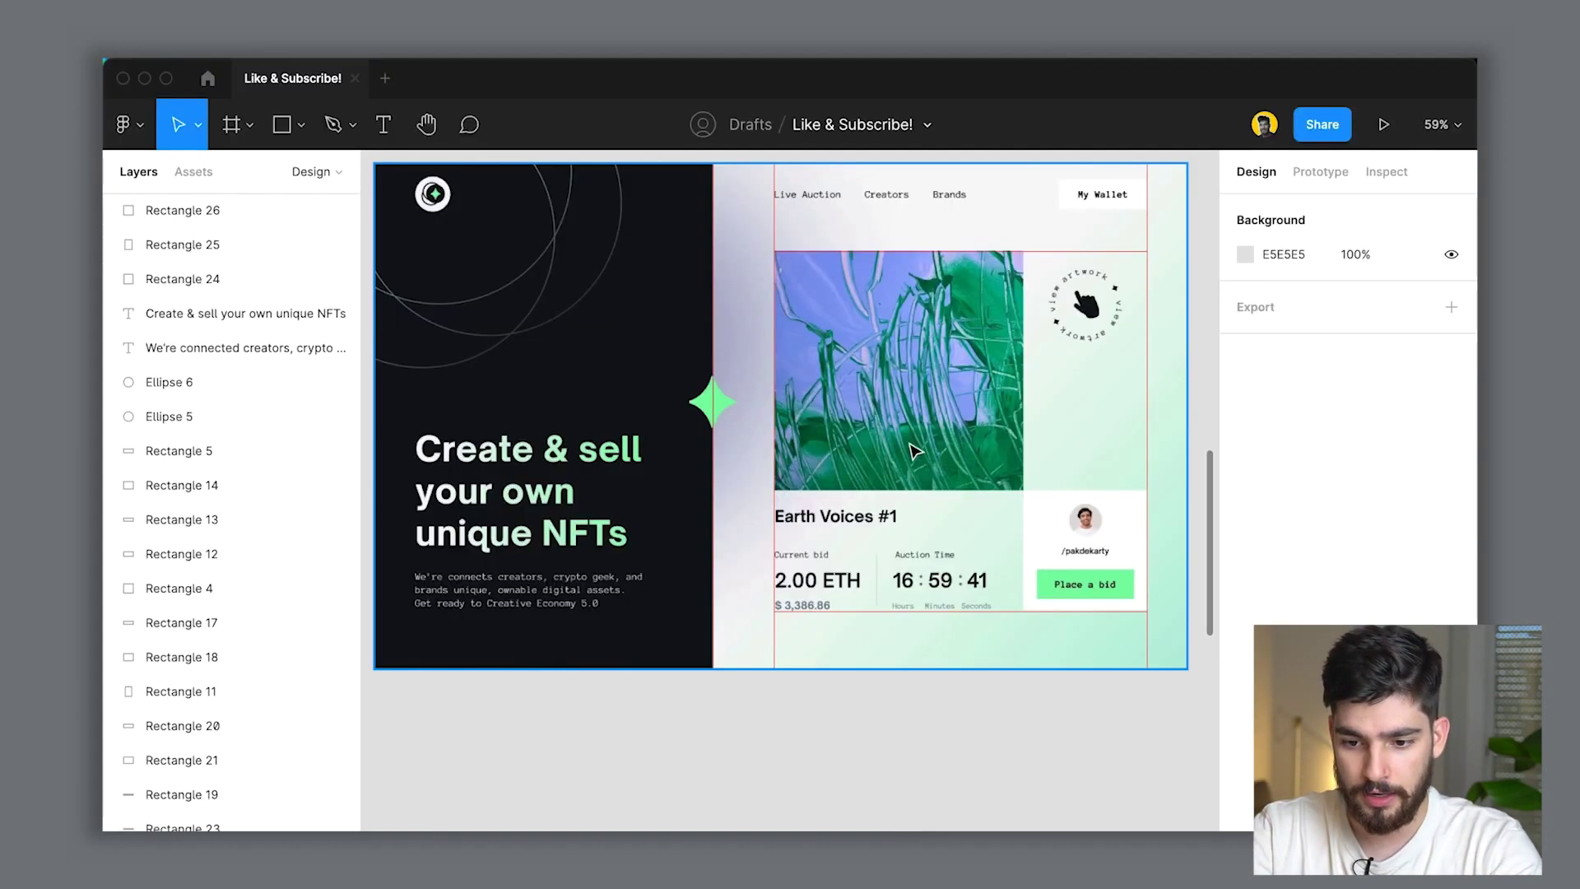
# Step: In Figma, duplicate the content outline and shrink the copy to about 191 px tall, covering the row below the artwork
pyautogui.hscroll(3, 913, 450)
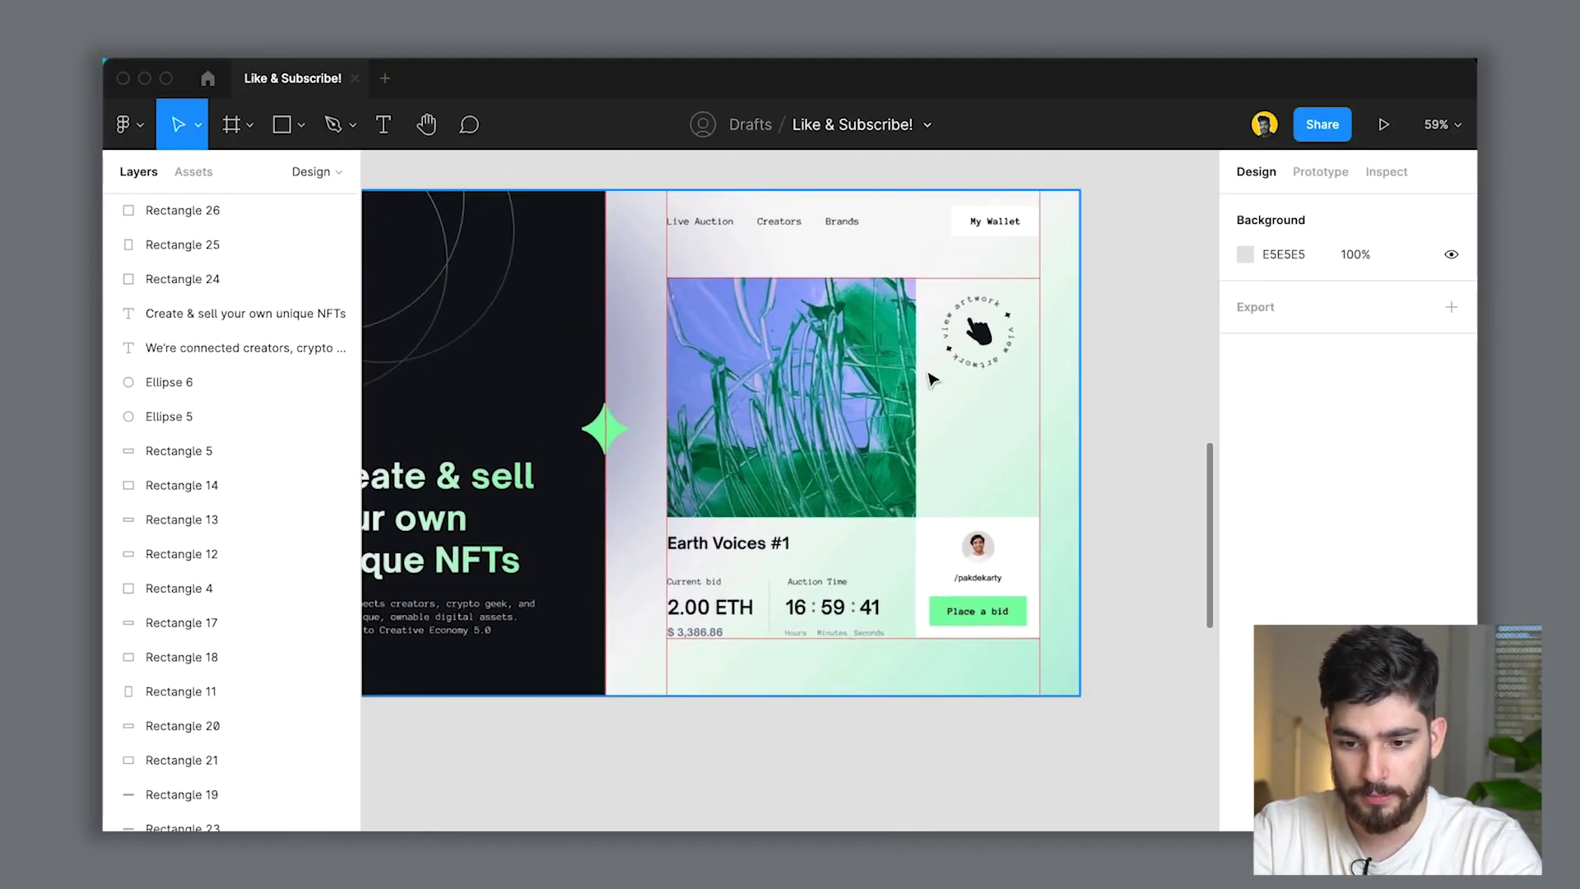
pyautogui.click(881, 276)
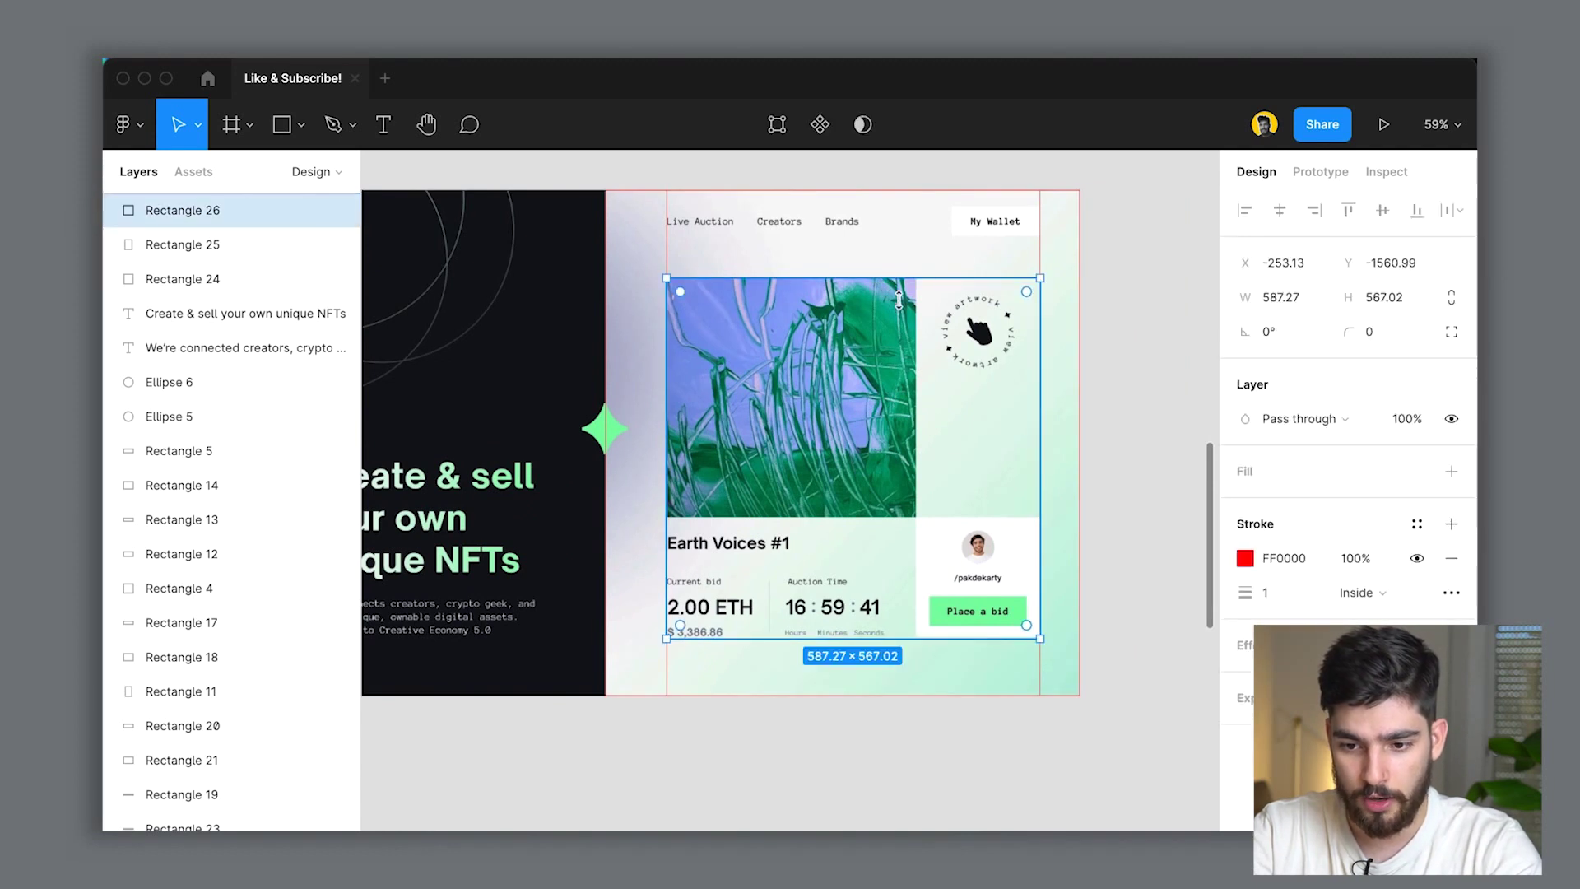
pyautogui.hotkey('ctrl', 'v')
pyautogui.moveTo(899, 301); pyautogui.dragTo(901, 516)
# Step: Duplicate the lower row outline, narrow the copy to the artwork's width, and extend another copy up to the artwork's top edge
pyautogui.hotkey('ctrl', 'v')
pyautogui.moveTo(1040, 582); pyautogui.dragTo(1032, 583)
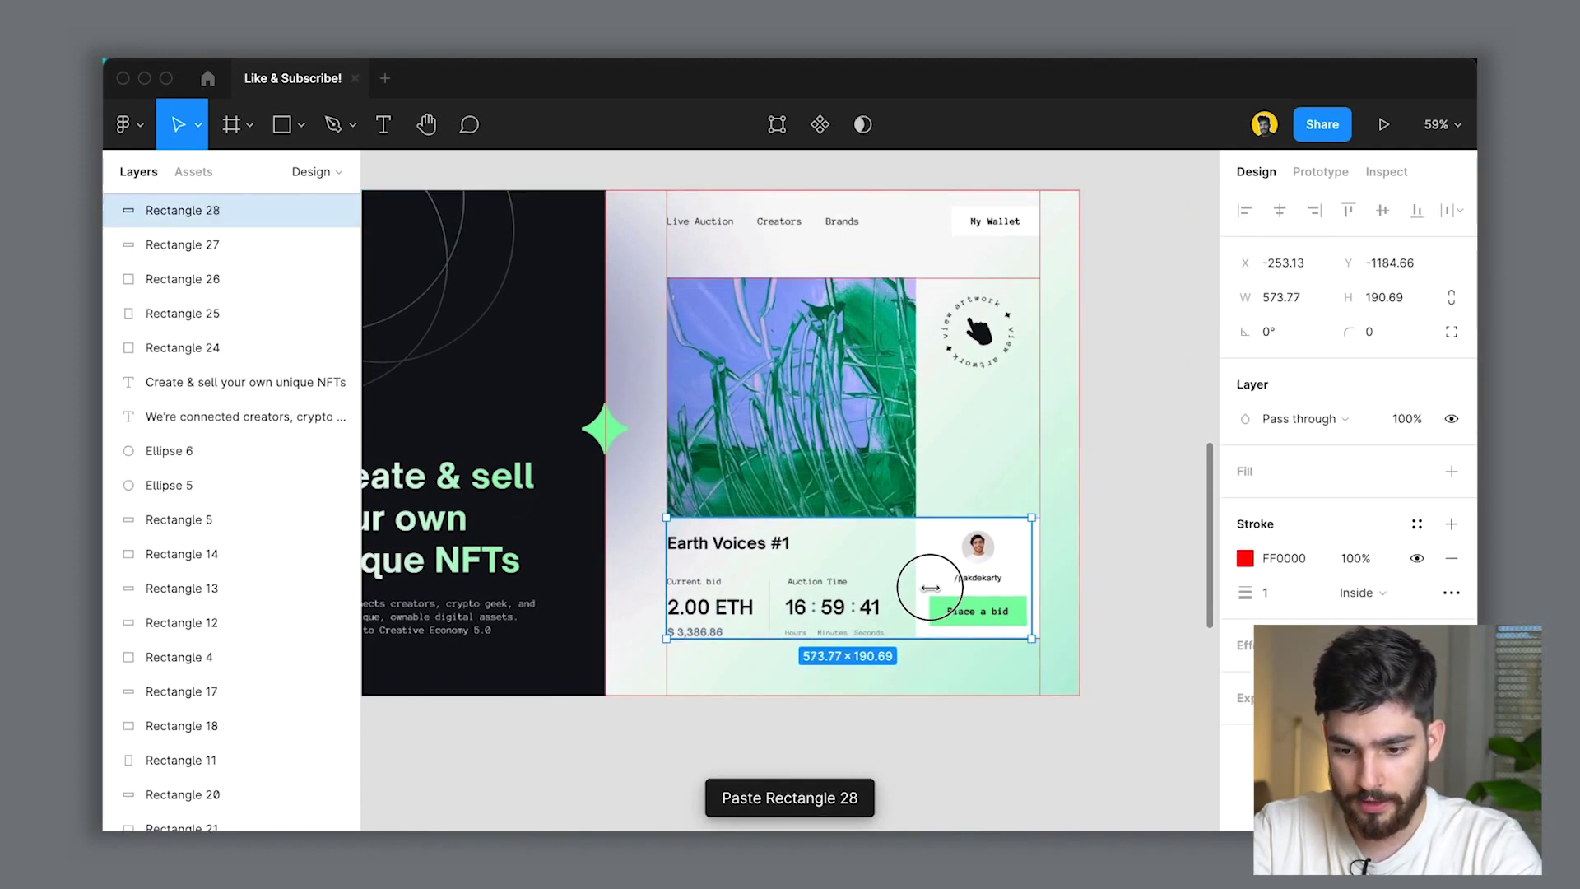
pyautogui.moveTo(930, 588); pyautogui.dragTo(915, 588)
pyautogui.hotkey('ctrl', 'v')
pyautogui.moveTo(826, 518); pyautogui.dragTo(835, 265)
pyautogui.press('Escape')
pyautogui.scroll(1, 762, 298)
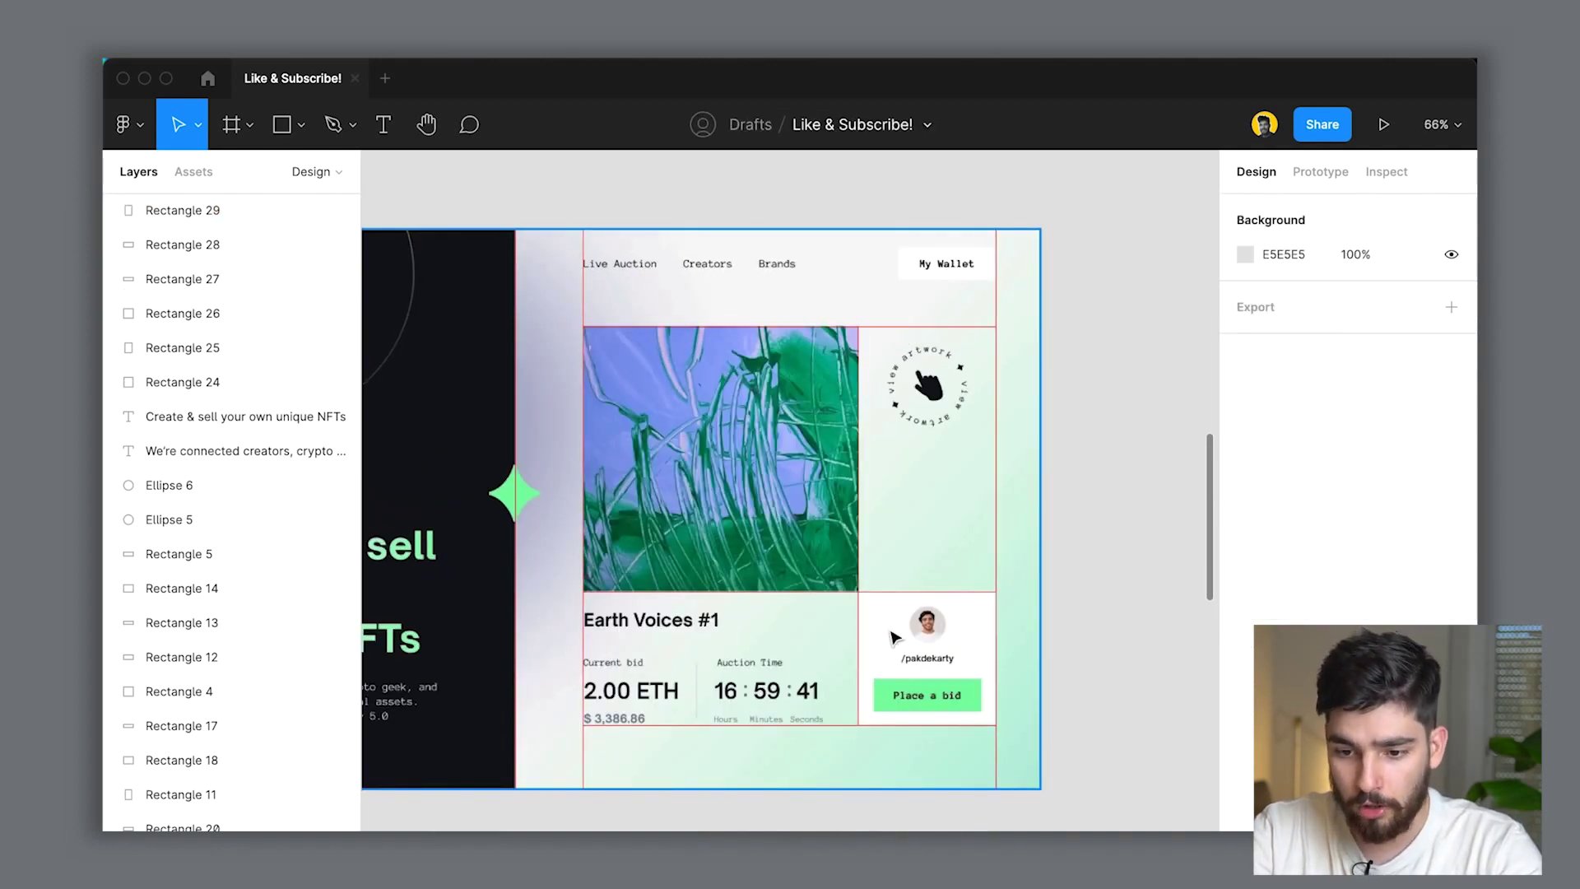
# Step: In Webflow, set the grid's column and row gaps to 0 px
pyautogui.press('super+Tab')
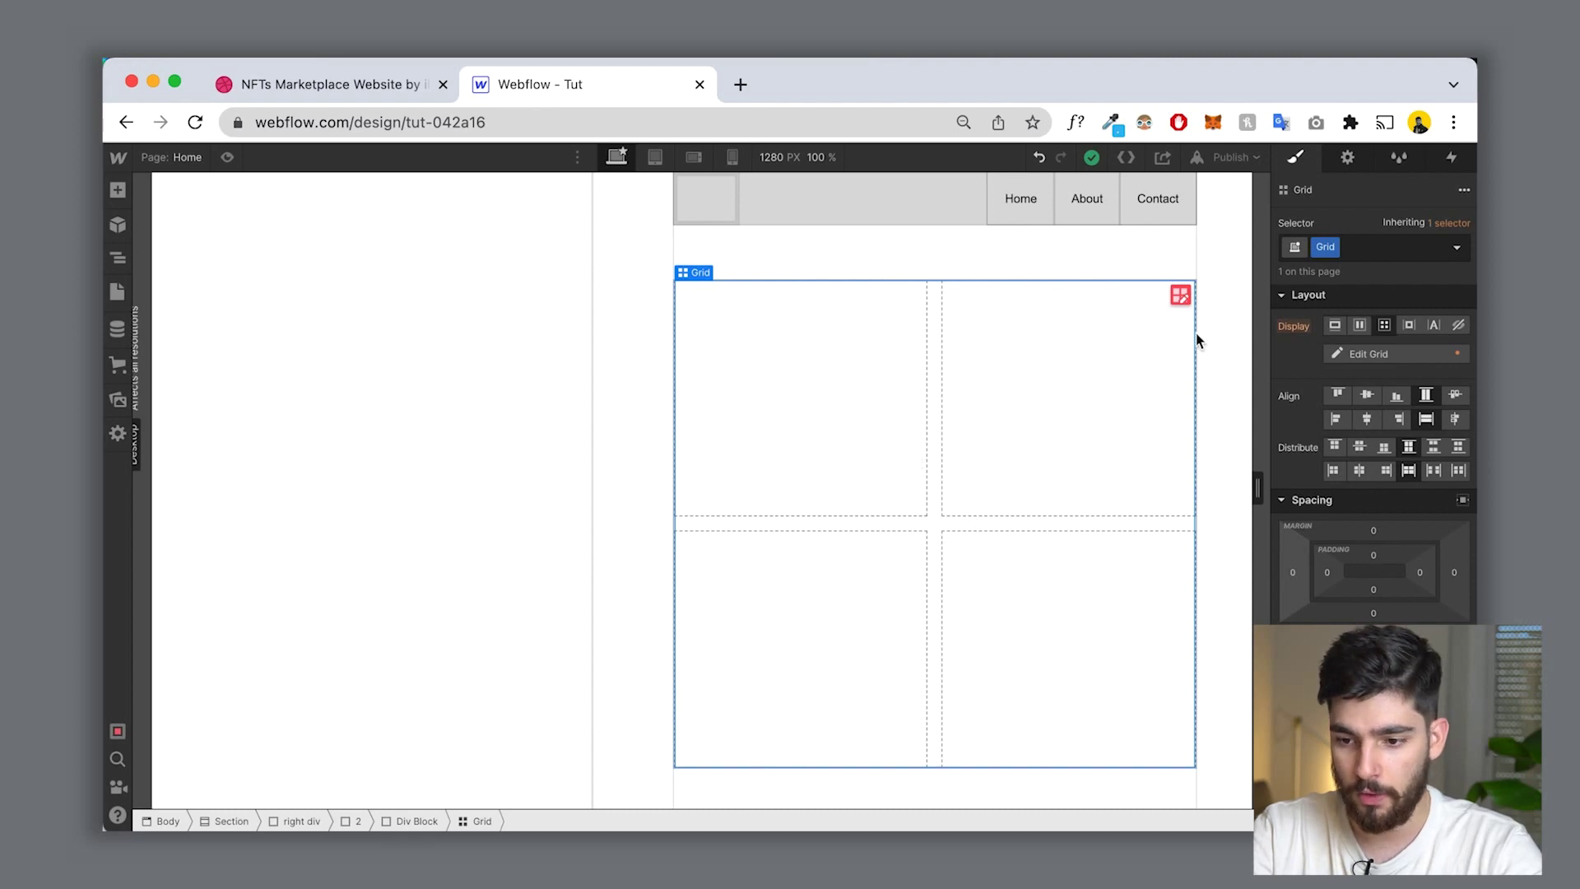
pyautogui.click(1181, 296)
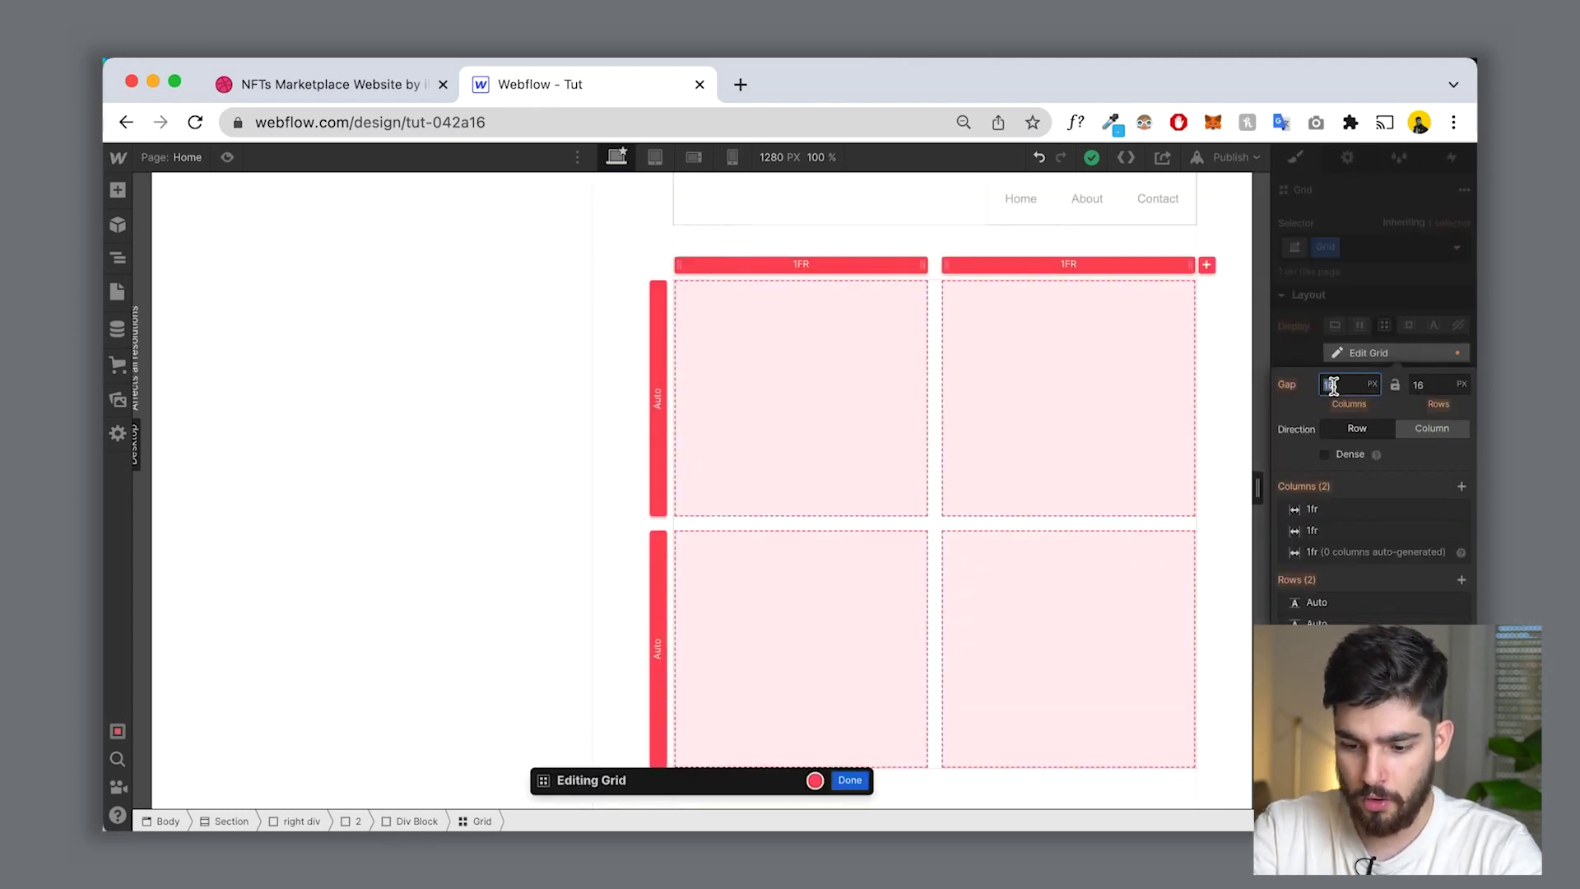
pyautogui.write('0')
pyautogui.press('Return')
pyautogui.press('Return')
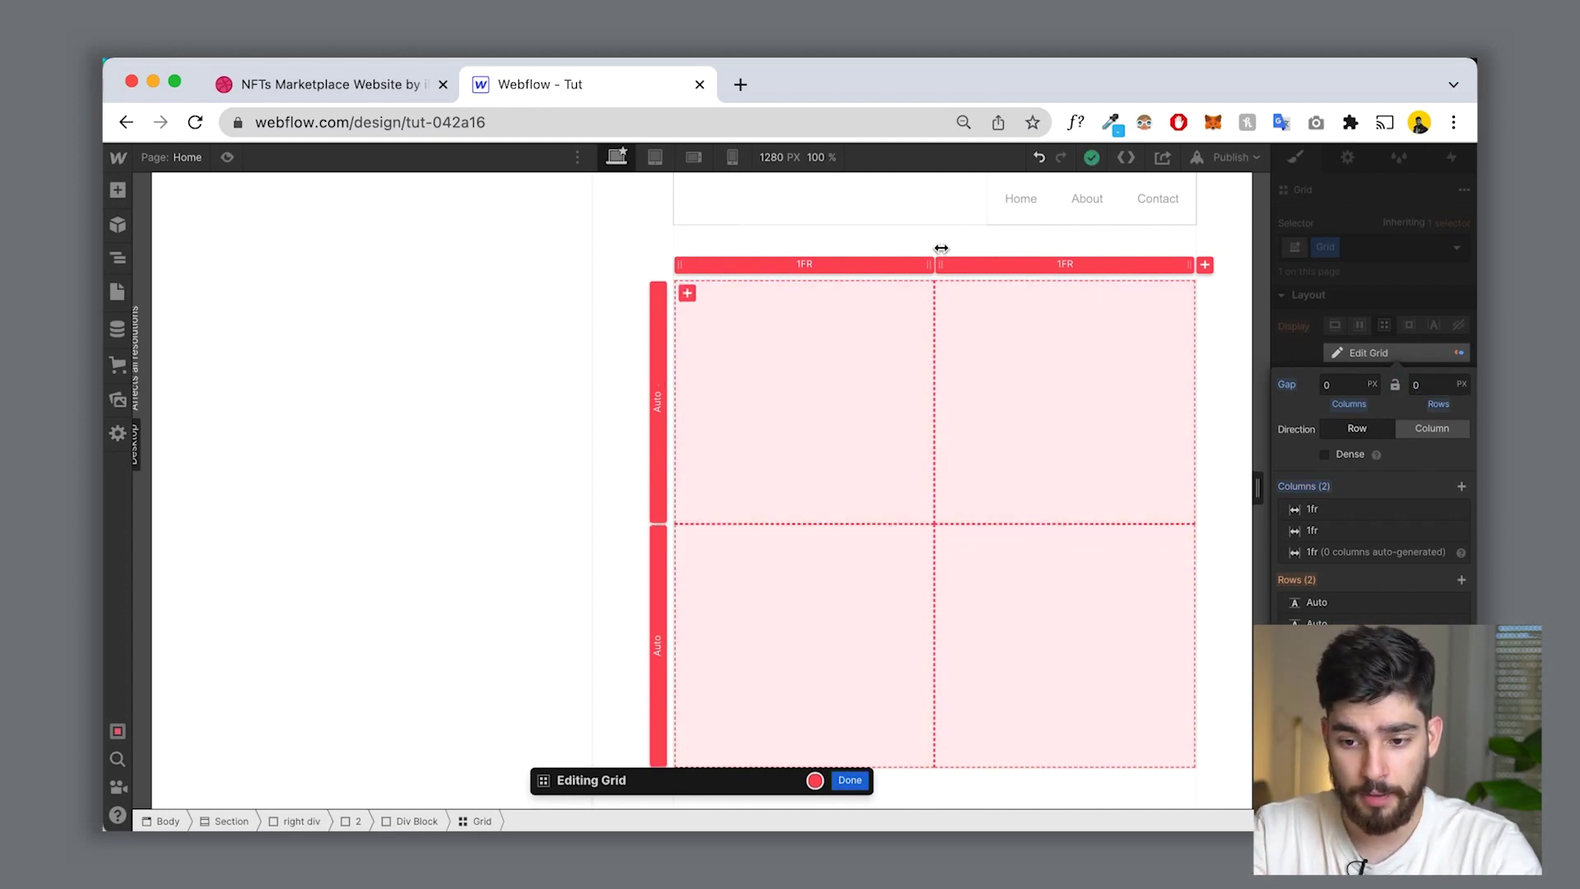
# Step: Widen the grid's first column to 2.25fr and enlarge its first row to about two-thirds of the grid's height
pyautogui.moveTo(1009, 267); pyautogui.dragTo(1027, 265)
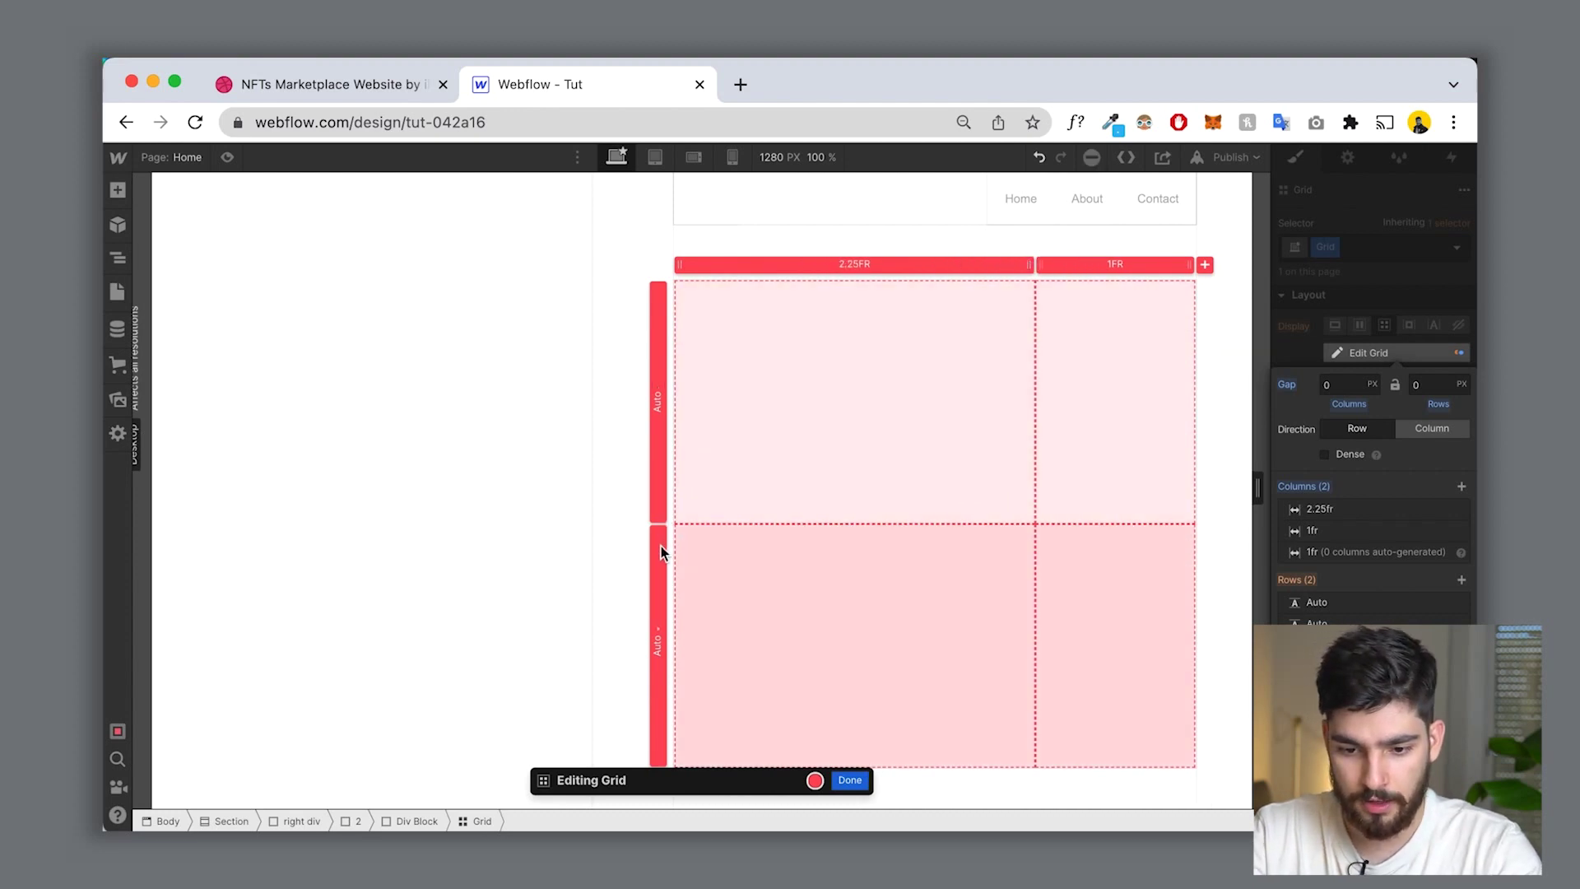
pyautogui.click(660, 551)
pyautogui.press('Escape')
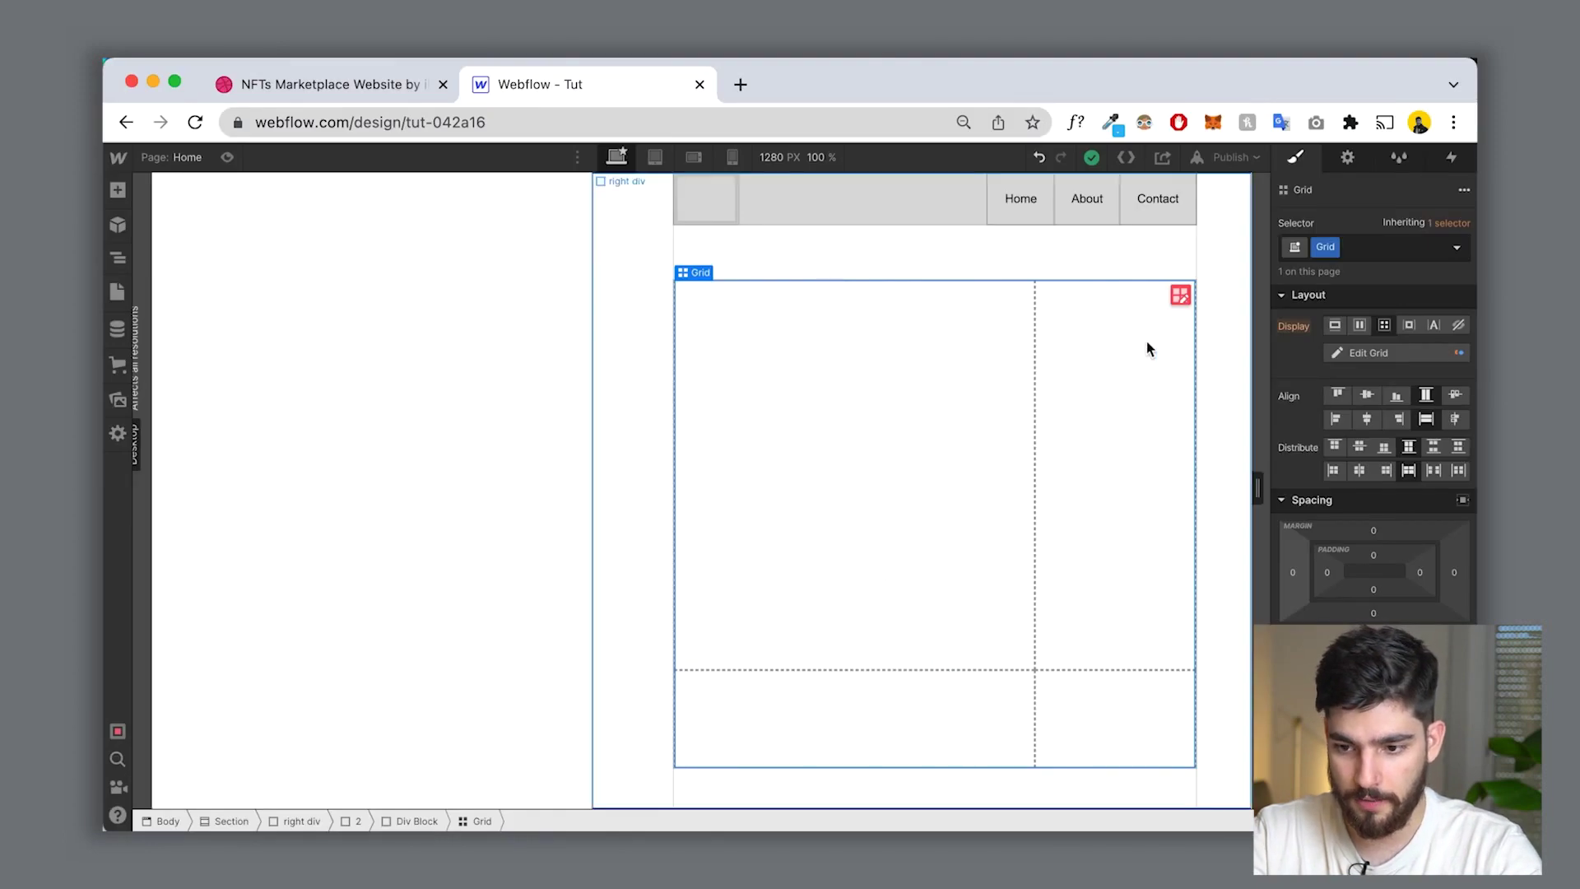
pyautogui.click(1182, 293)
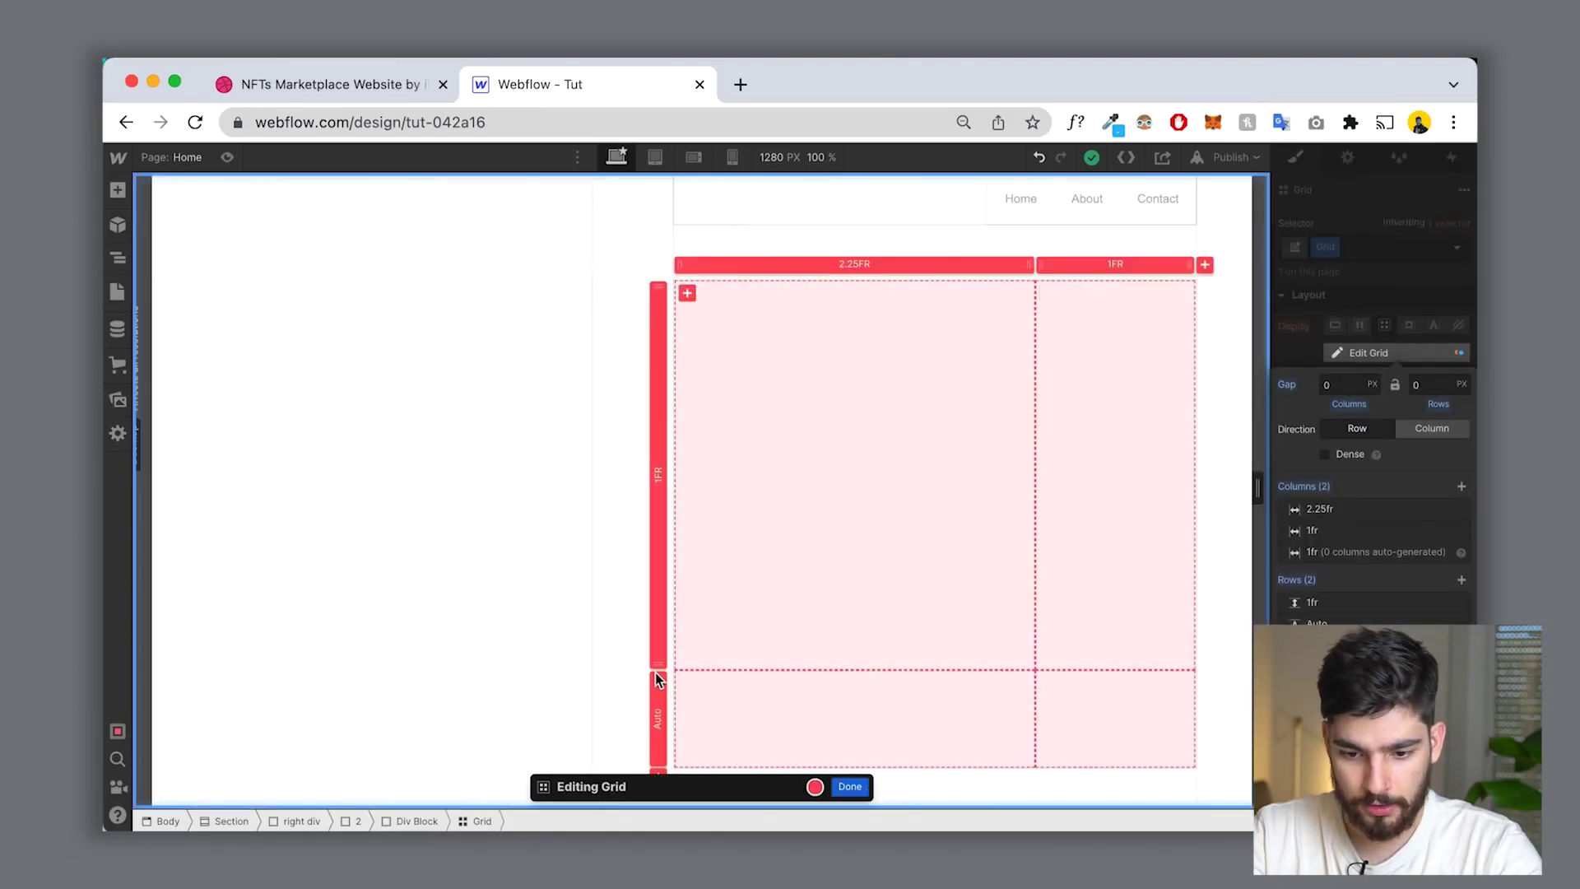
pyautogui.moveTo(659, 665); pyautogui.dragTo(658, 628)
pyautogui.press('Escape')
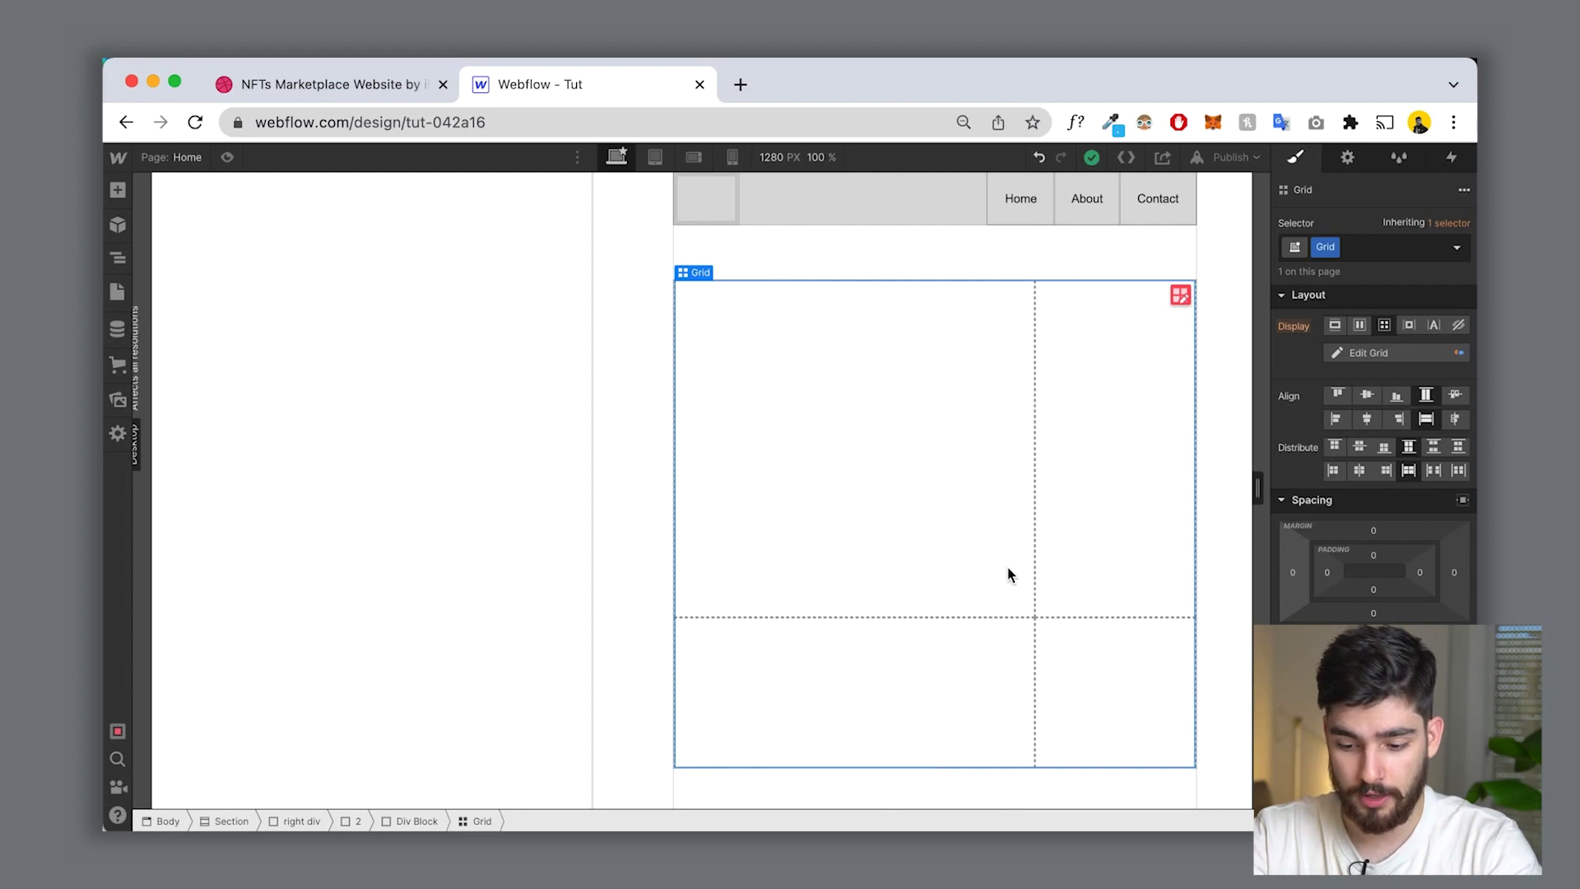
# Step: Add a div block to the grid's first cell and fill the other three cells with copies of it
pyautogui.press('super+e')
pyautogui.write('div')
pyautogui.press('Return')
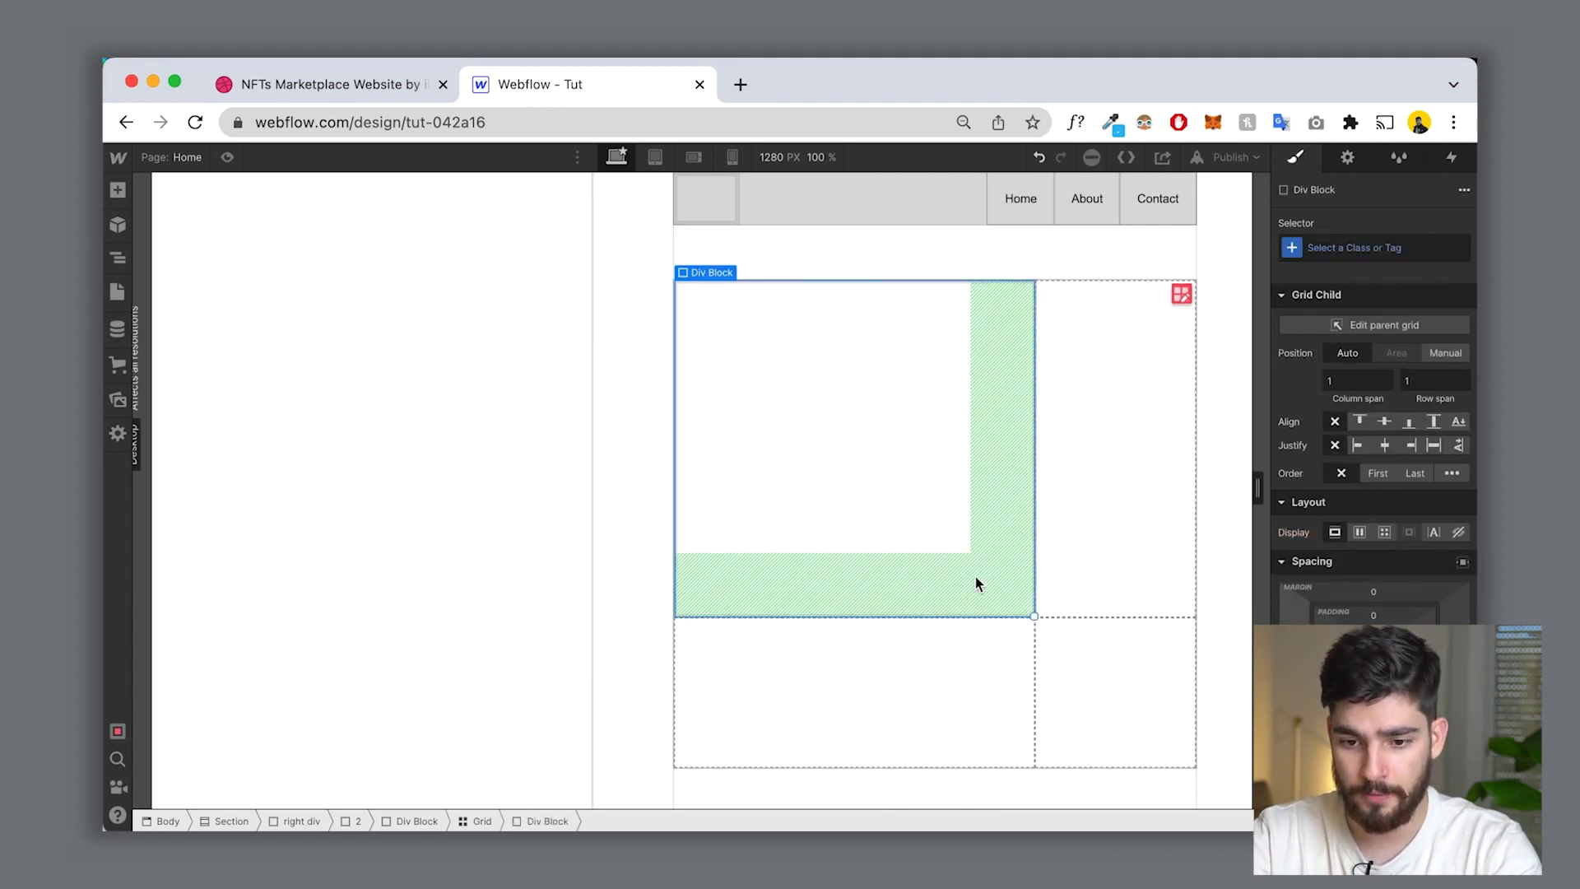
pyautogui.press('super+v')
pyautogui.press('super+v')
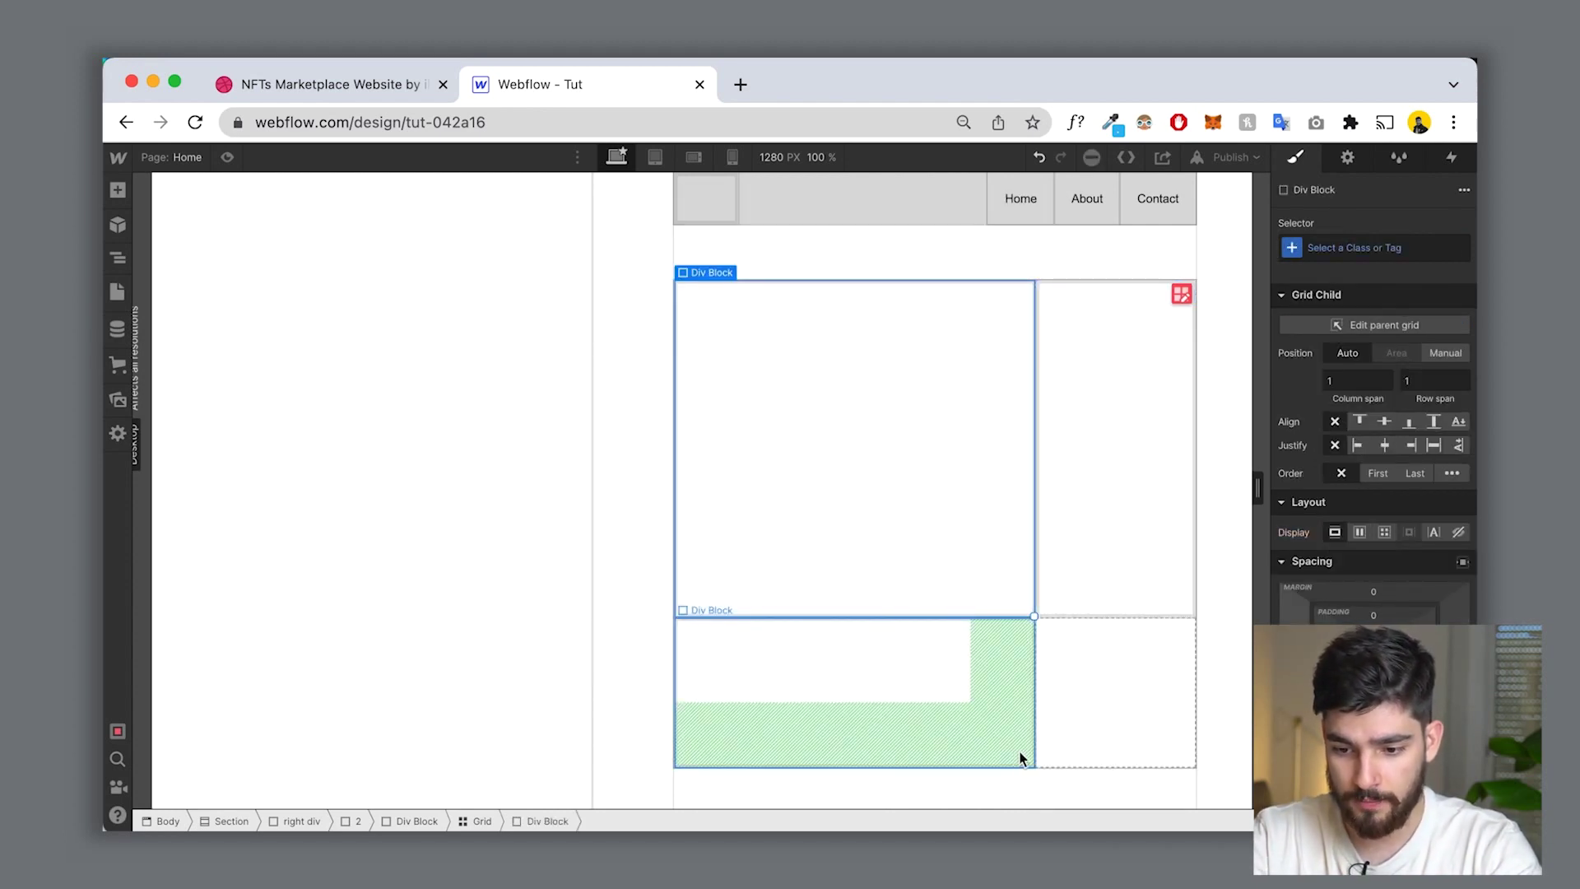
pyautogui.press('super+v')
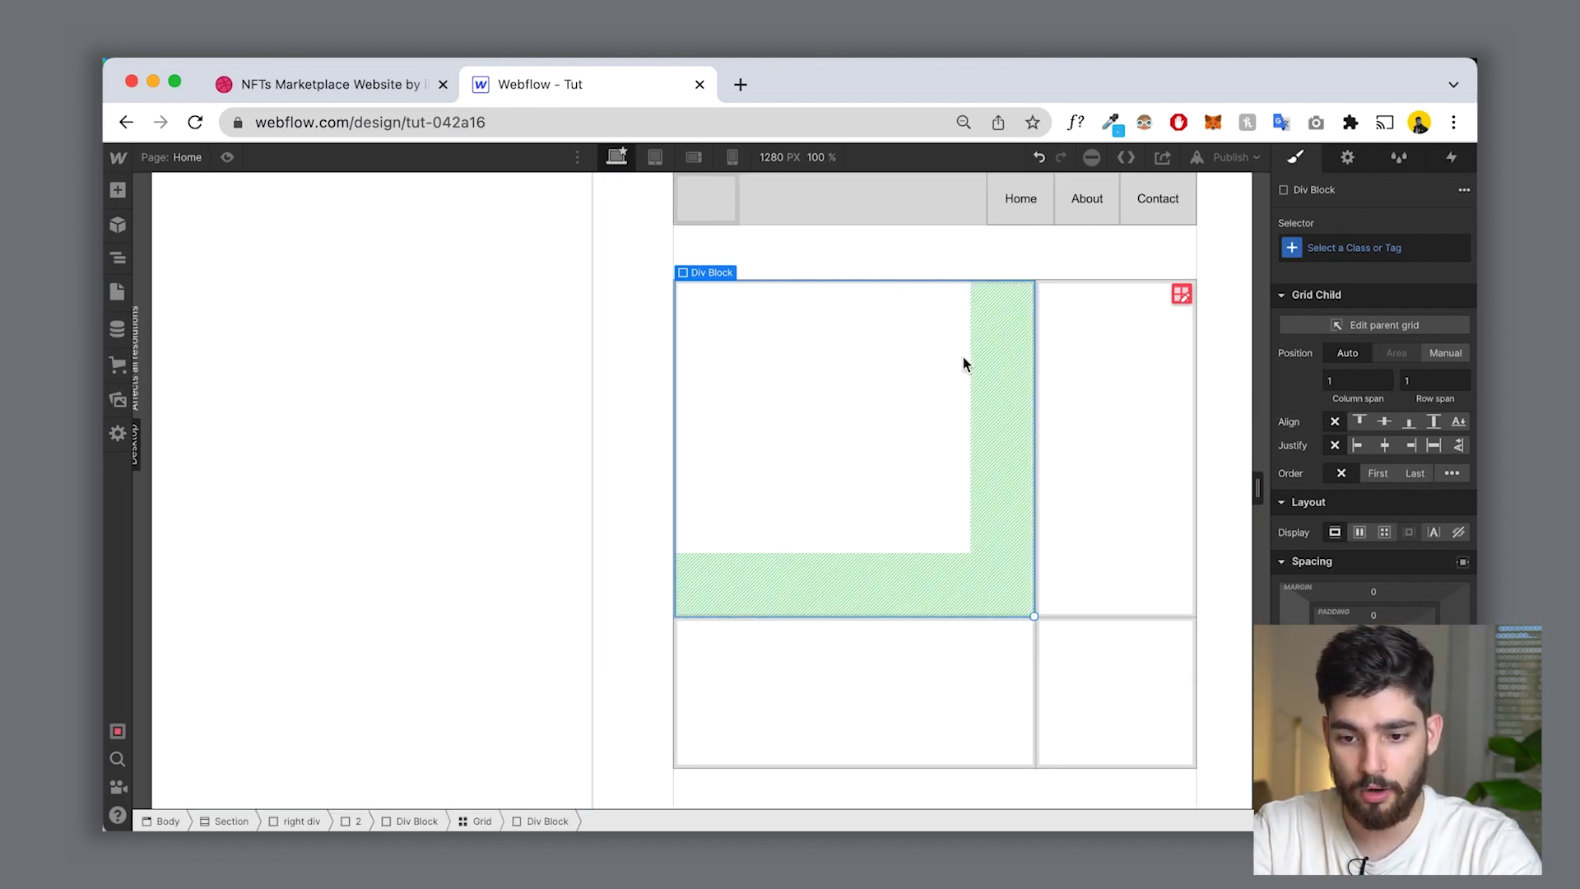
# Step: Check the image placement in the Figma layout, and place Art.png in the div block of the Webflow grid's upper-left cell
pyautogui.press('super+Tab')
pyautogui.scroll(-5, 1045, 450)
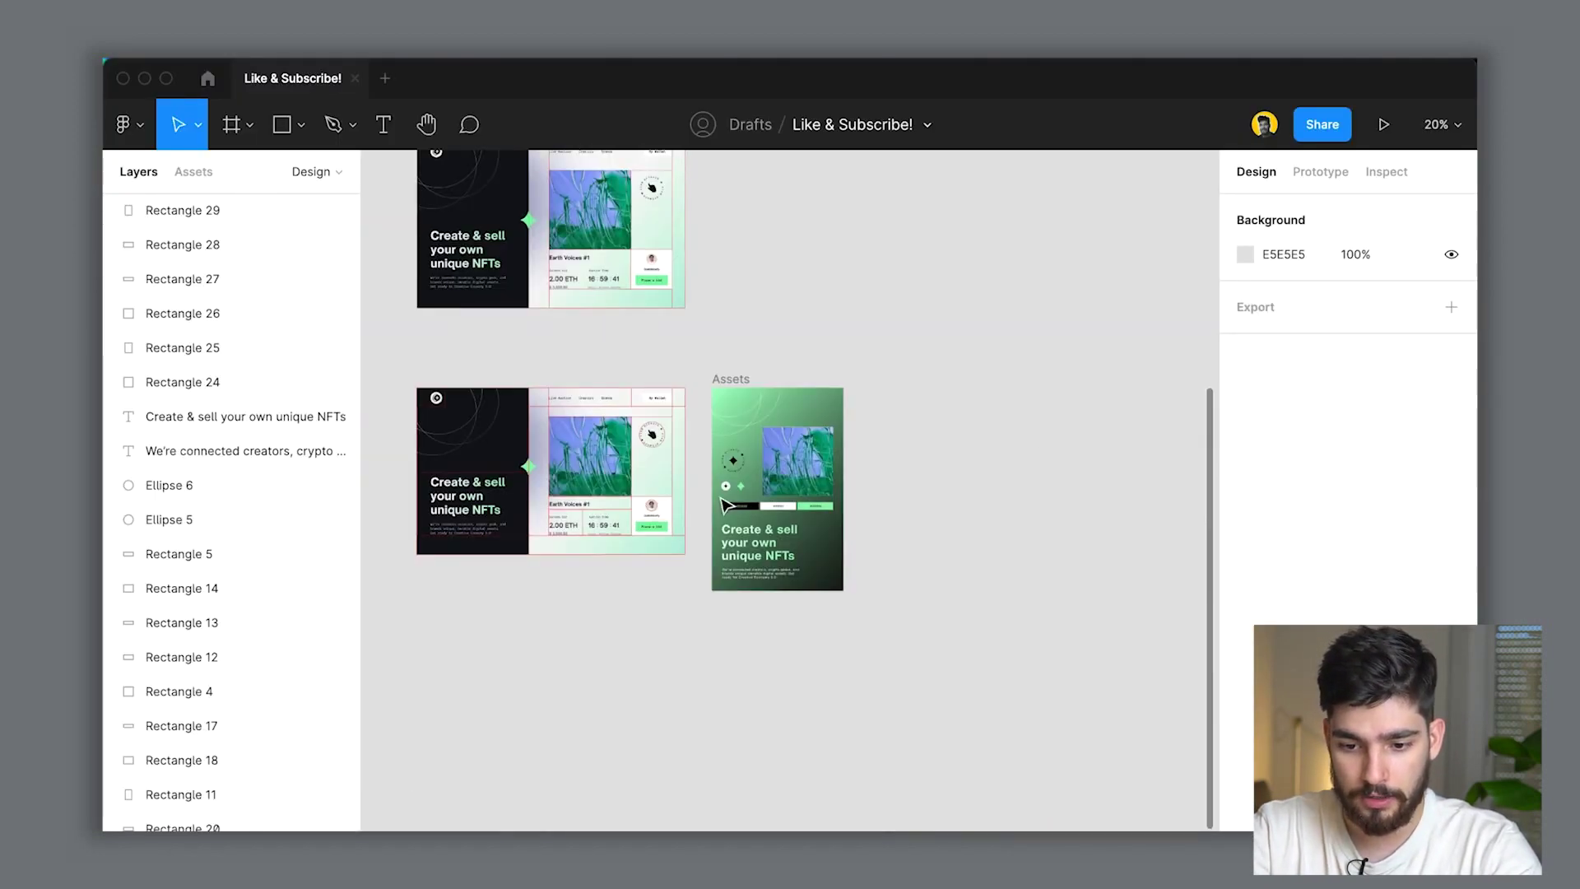
pyautogui.scroll(4, 724, 504)
pyautogui.hscroll(-5, 953, 451)
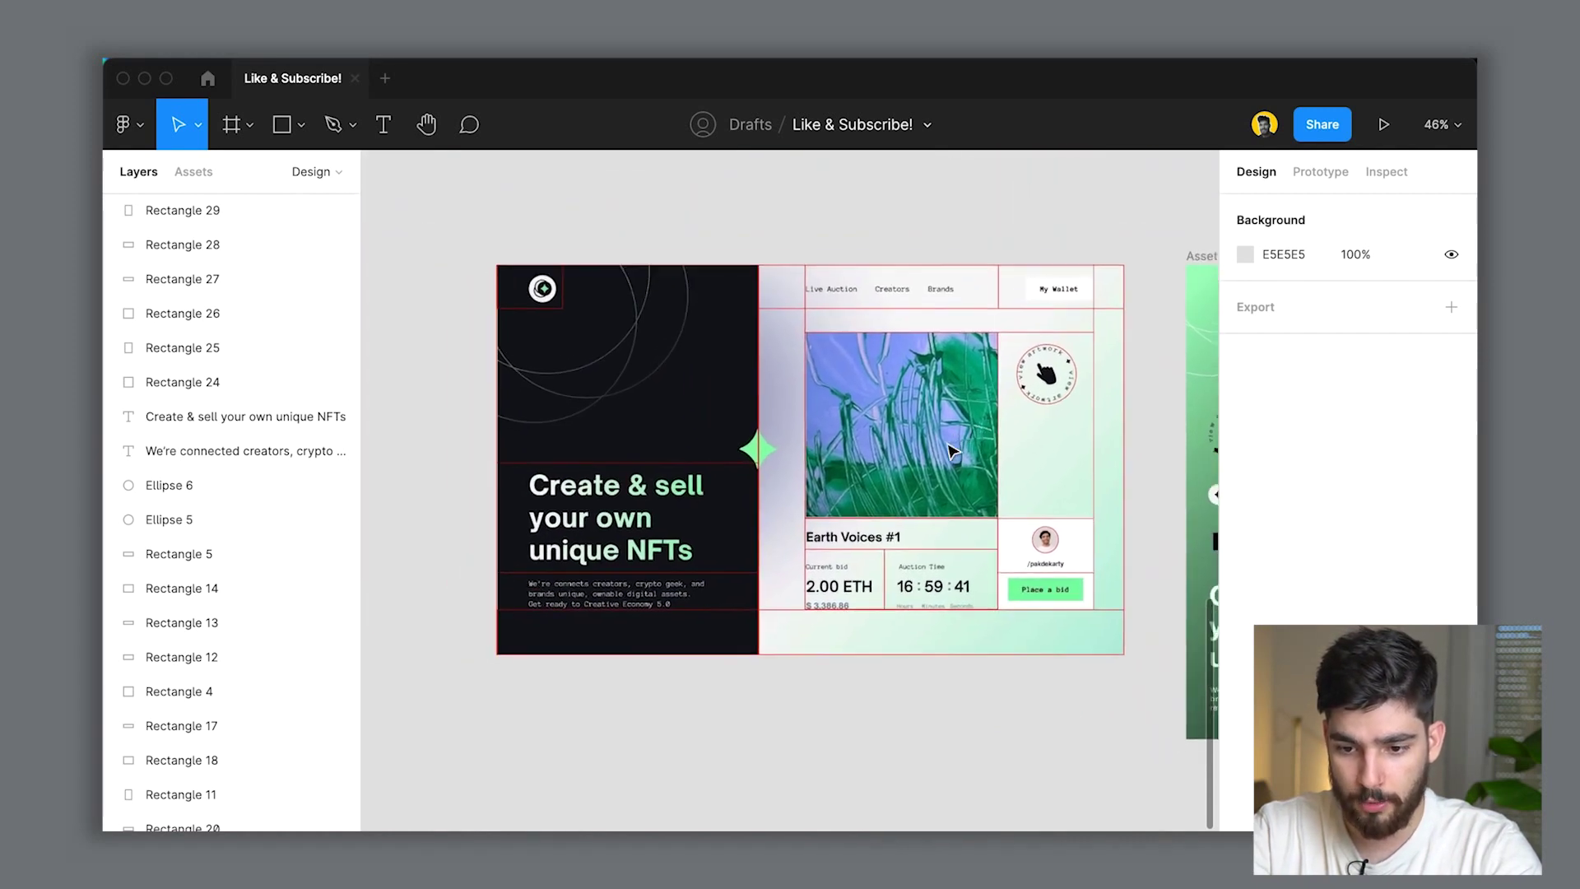
pyautogui.hscroll(3, 954, 445)
pyautogui.scroll(2, 963, 437)
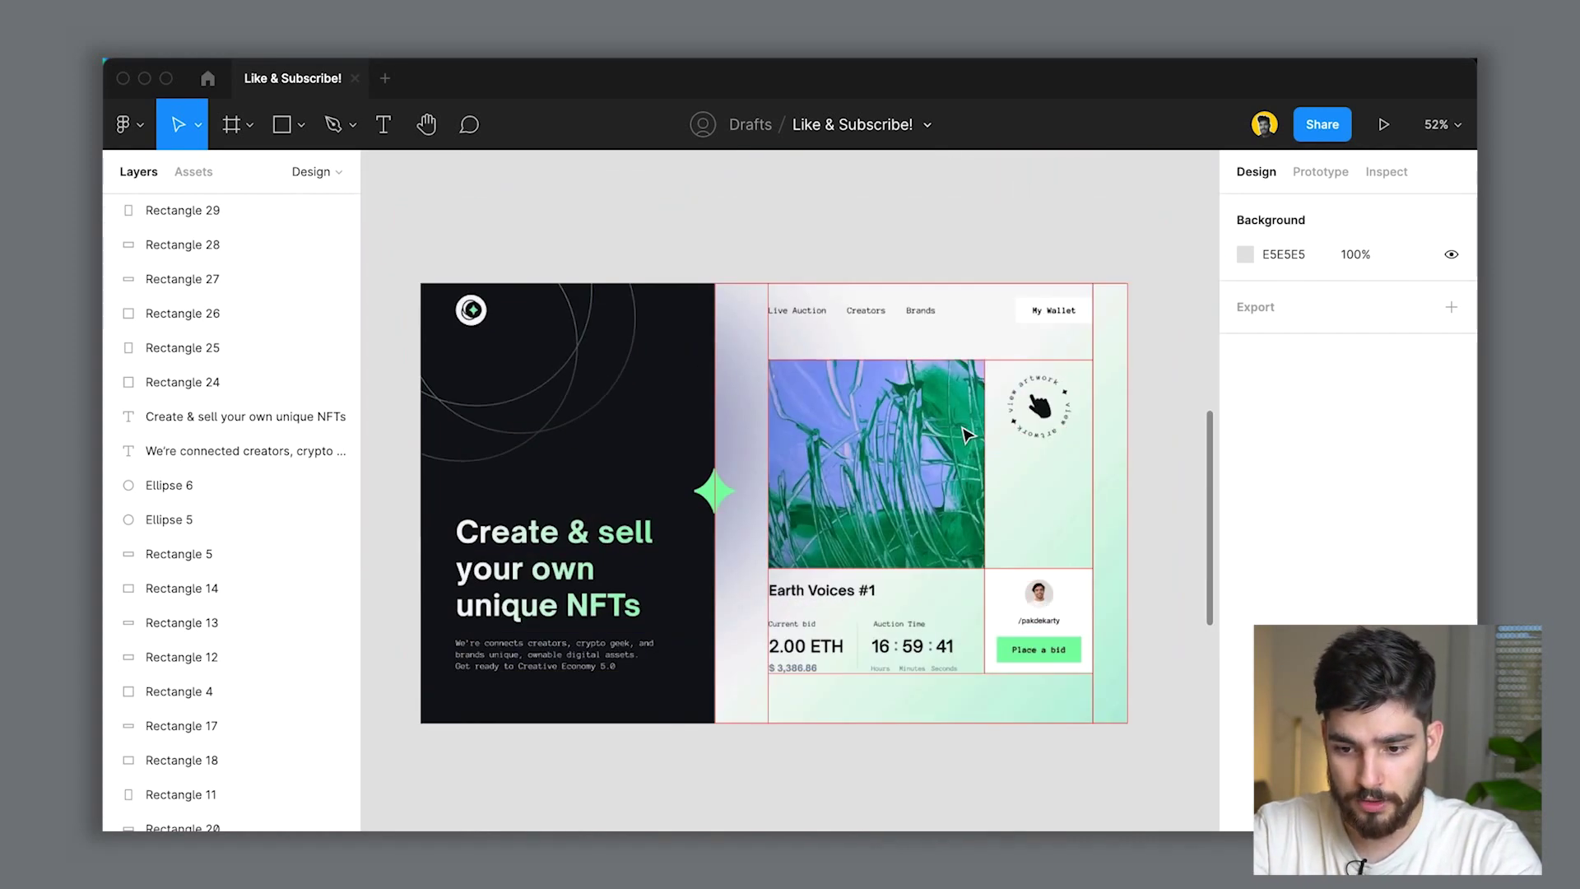
pyautogui.press('super+Tab')
pyautogui.press('j')
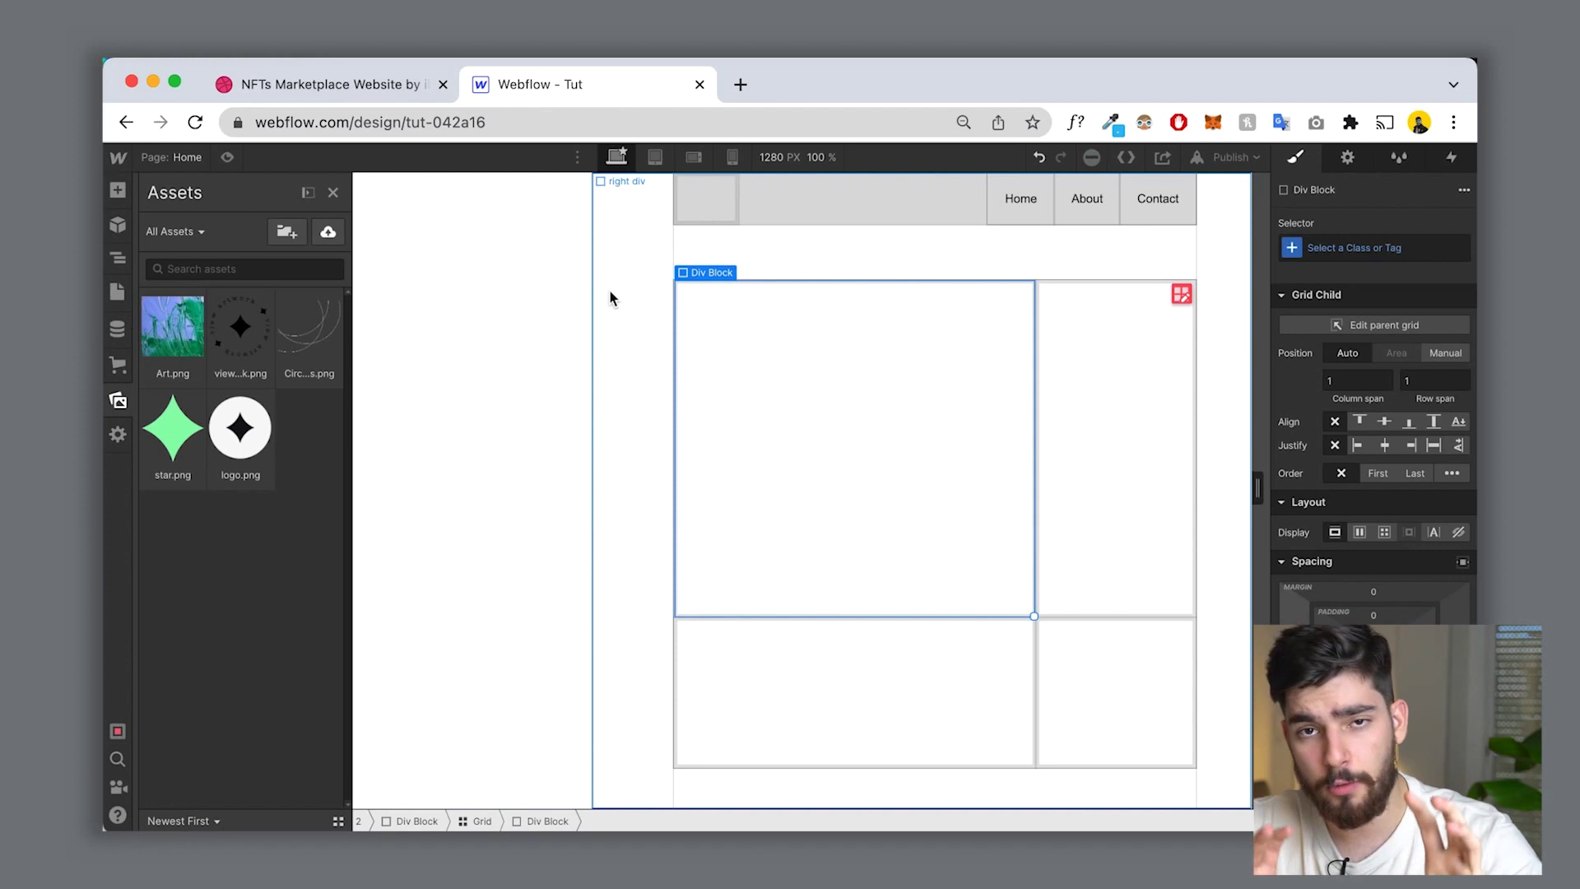
pyautogui.moveTo(161, 344); pyautogui.dragTo(782, 406)
# Step: Place the circular "view artwork" badge image in the div block of the grid's upper-right cell, following the Figma layout
pyautogui.click(1101, 458)
pyautogui.press('super+Tab')
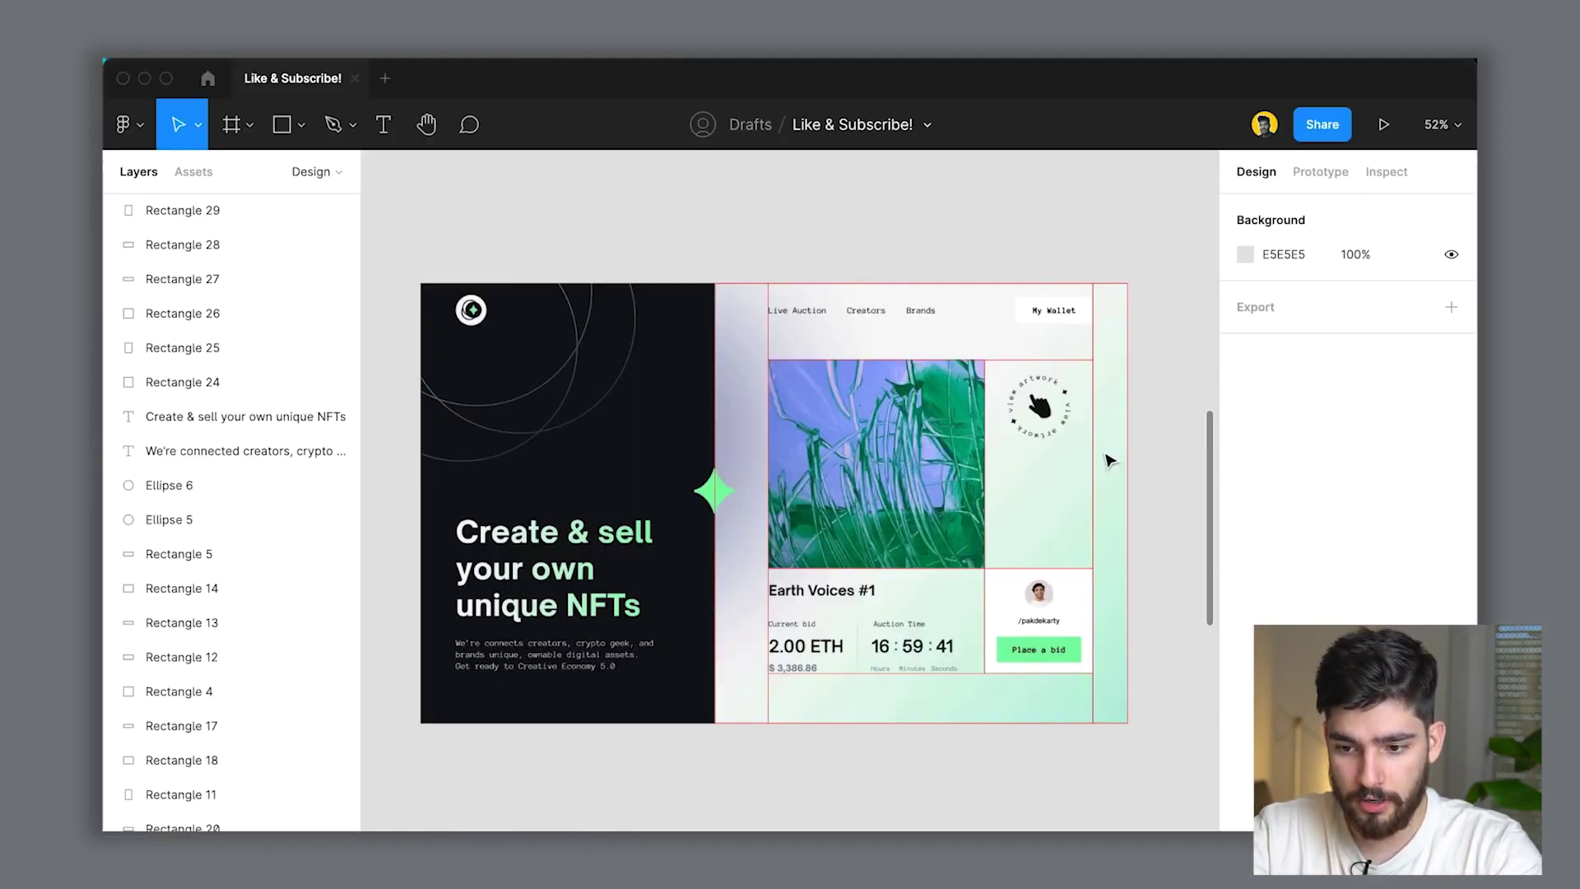
pyautogui.press('super+Tab')
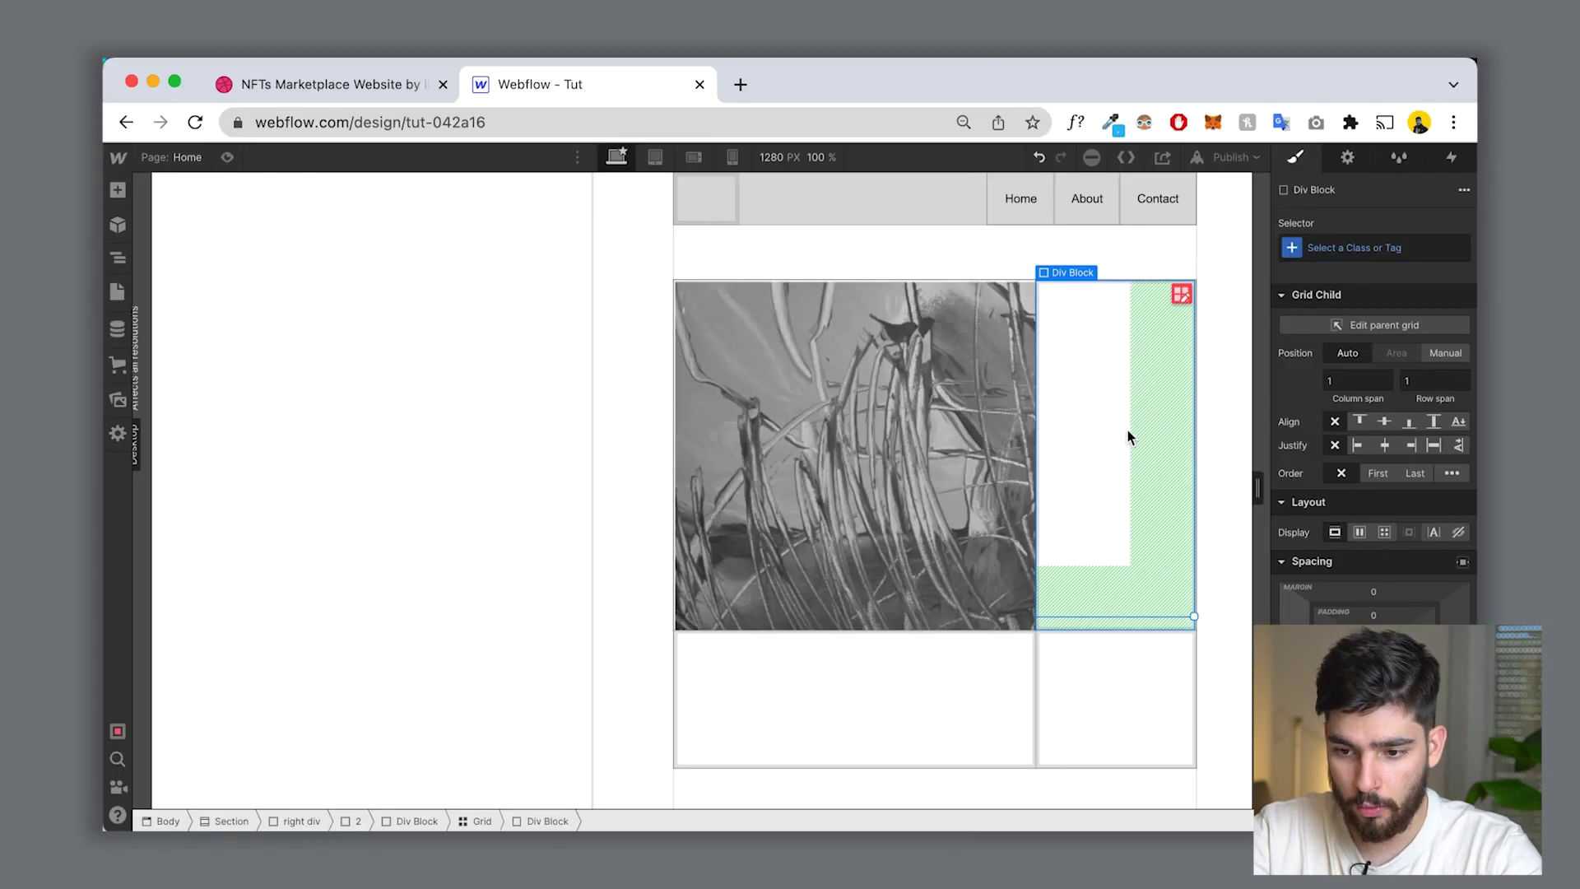
pyautogui.click(118, 401)
pyautogui.moveTo(236, 427); pyautogui.dragTo(1096, 432)
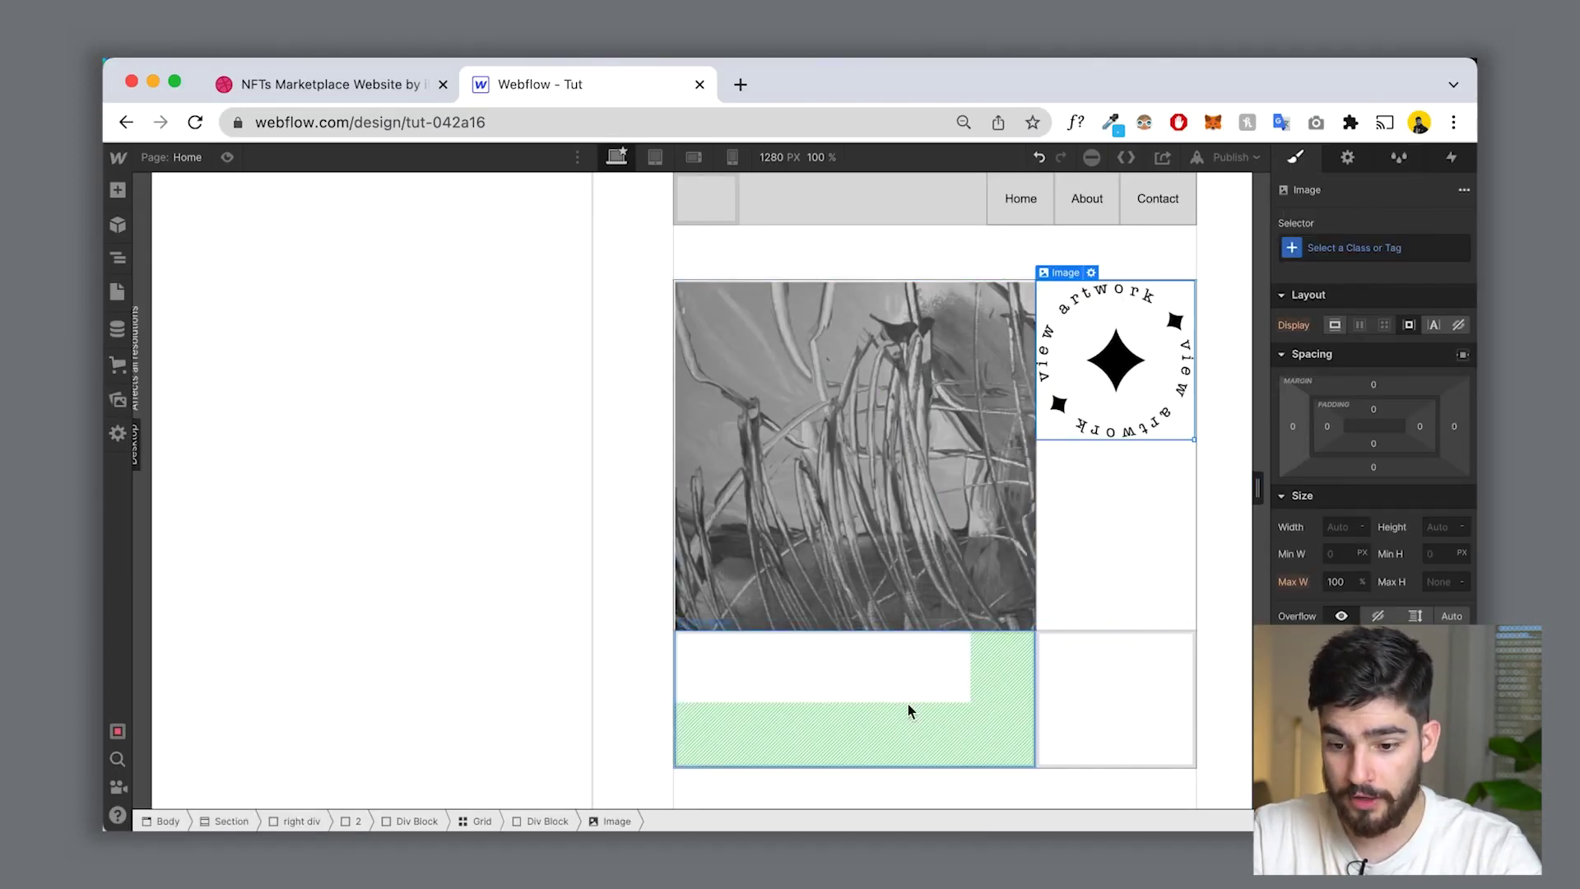
# Step: In Figma, measure the "view artwork" badge by drawing a circle about 112 px across over it
pyautogui.click(877, 718)
pyautogui.press('super+Tab')
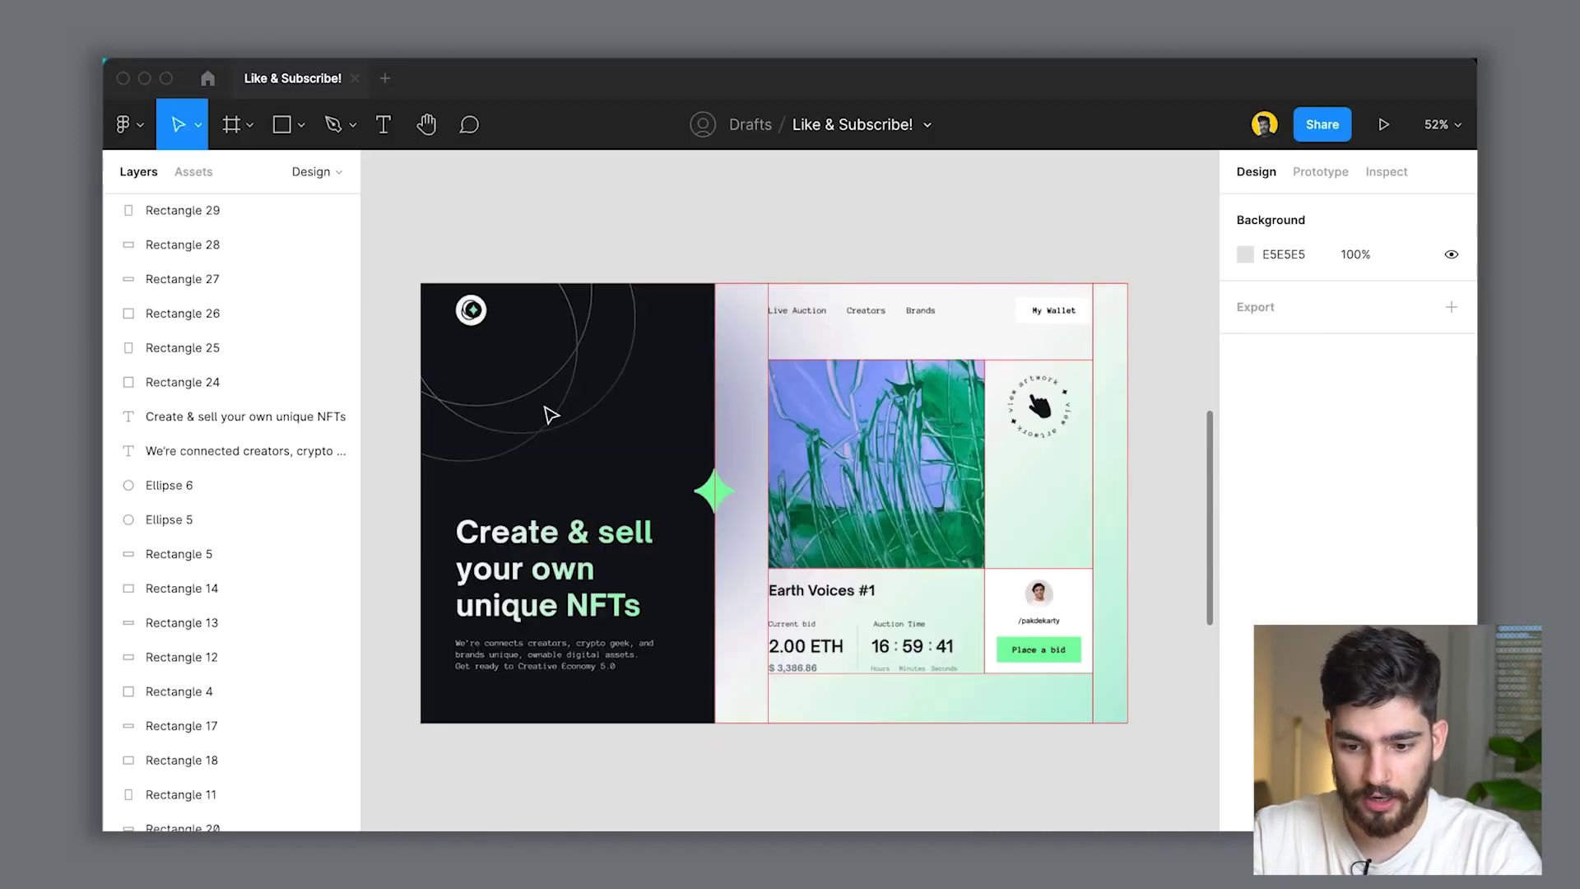
pyautogui.press('super+Tab')
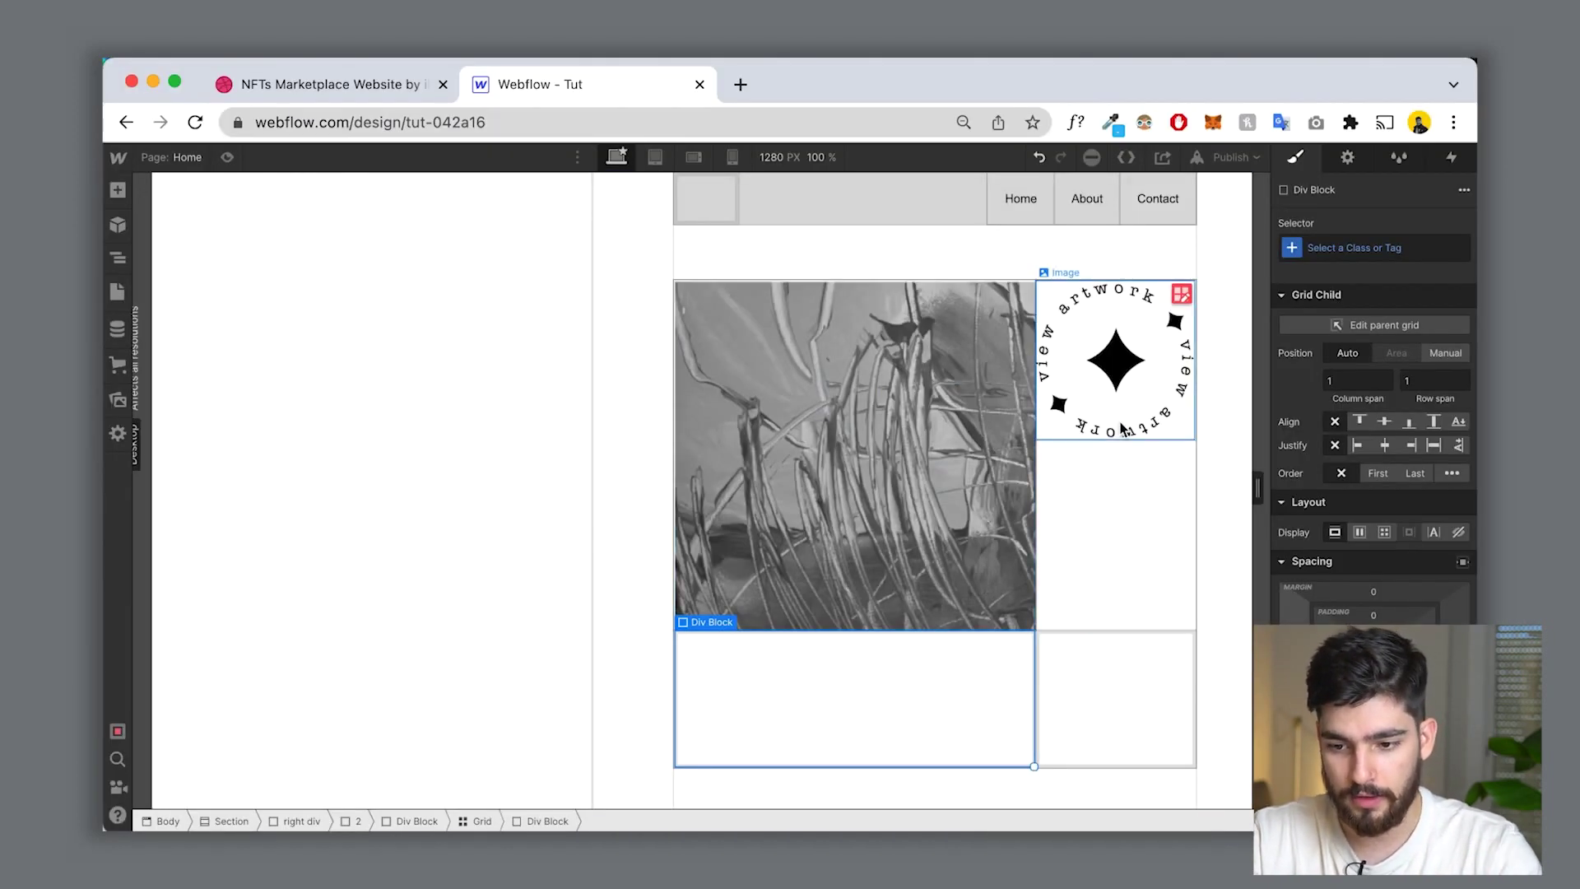
pyautogui.click(1122, 428)
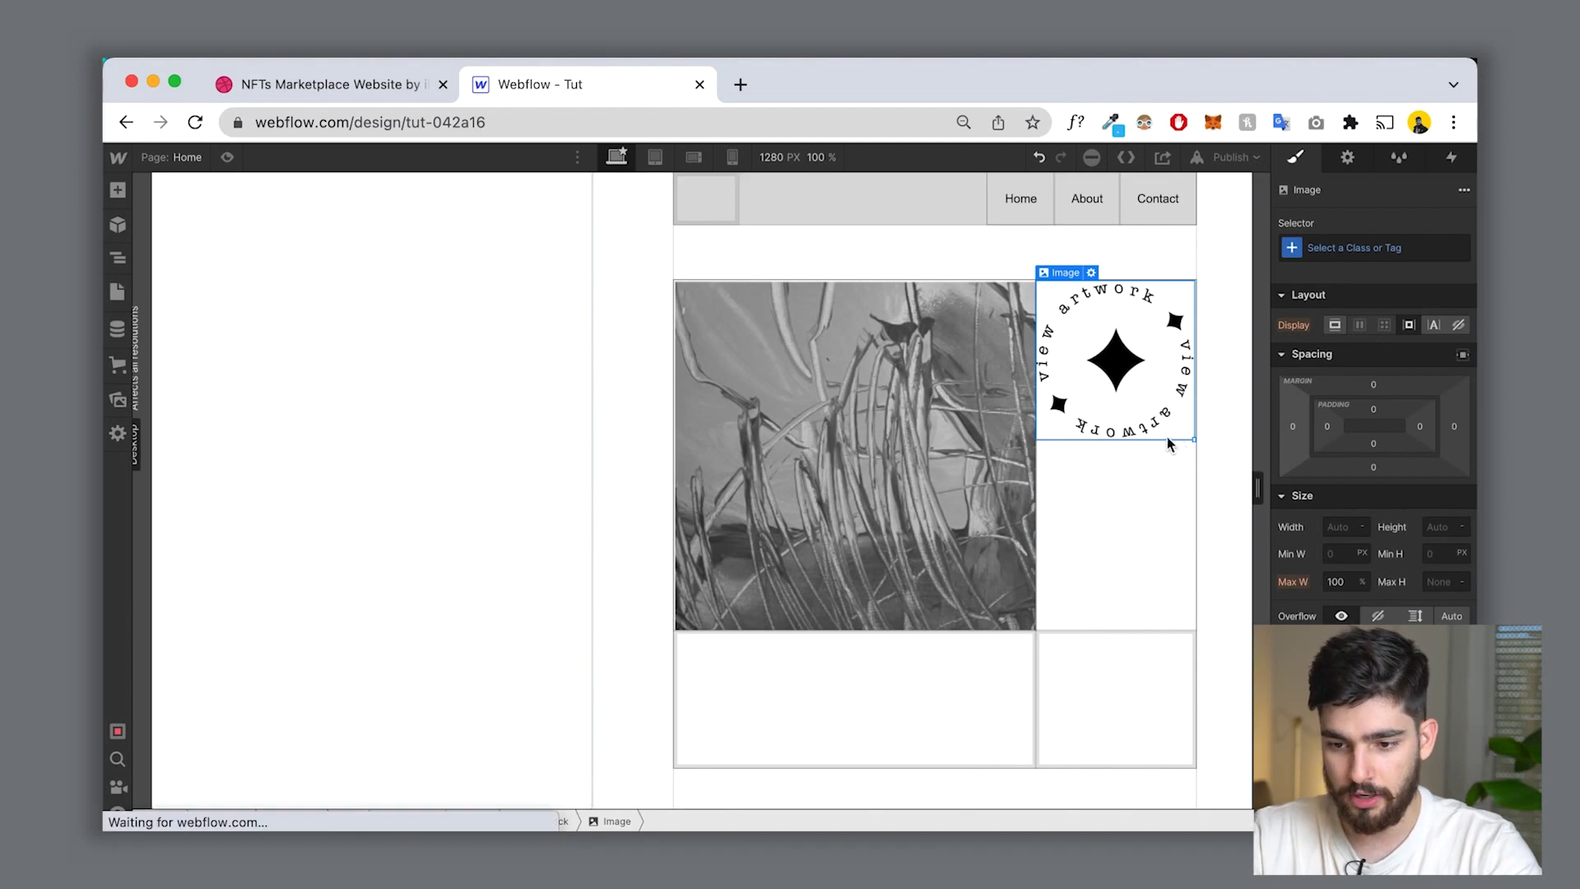
pyautogui.press('super+Tab')
pyautogui.hscroll(5, 1095, 432)
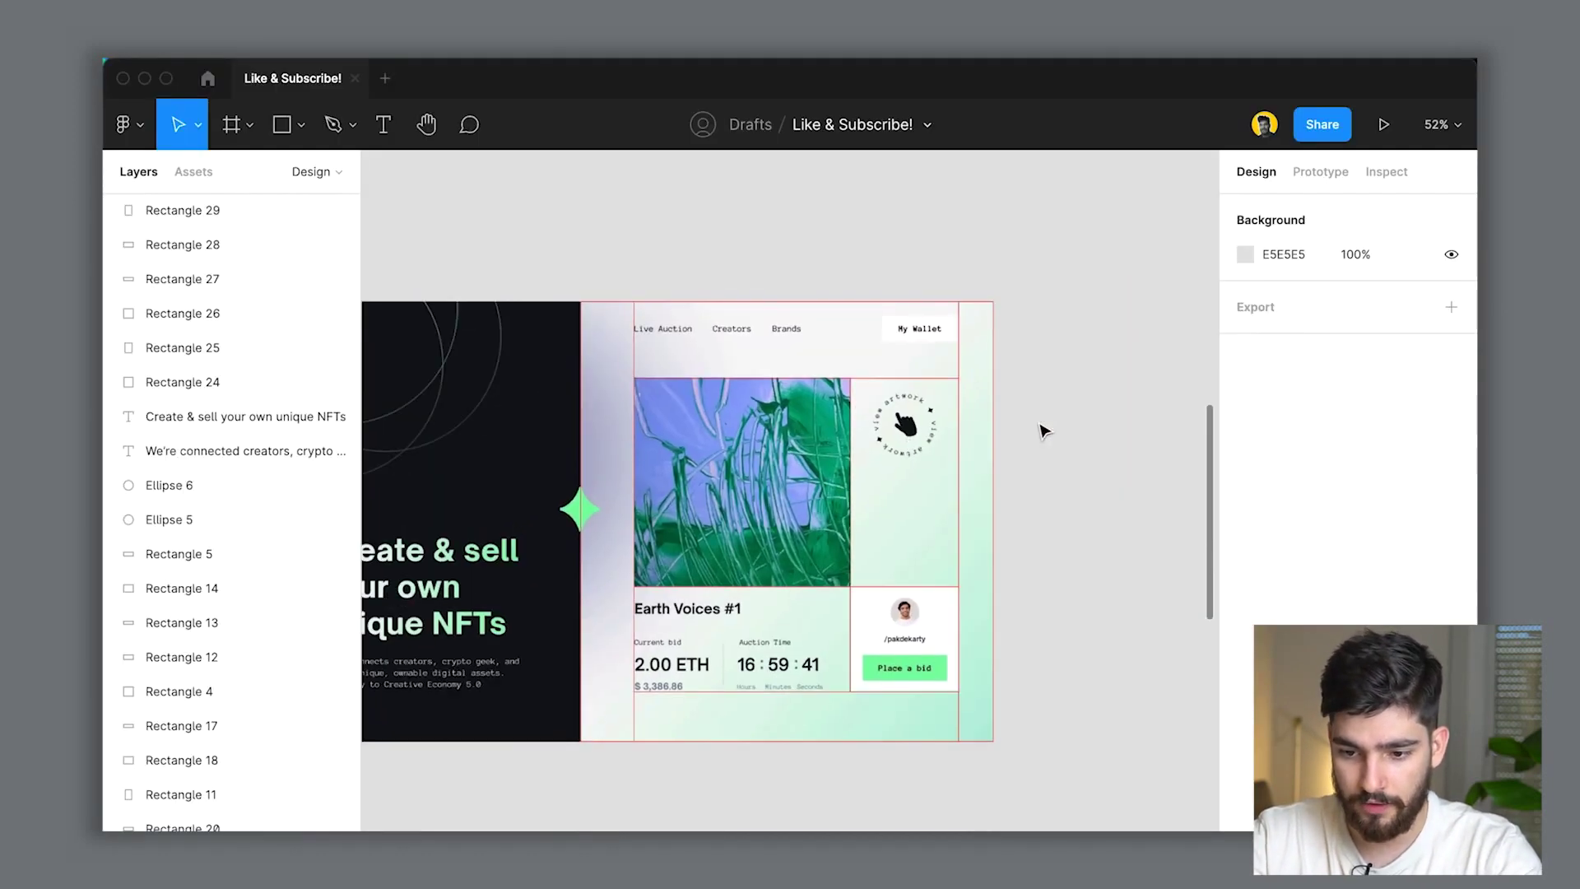
pyautogui.scroll(3, 905, 436)
pyautogui.press('o')
pyautogui.moveTo(860, 383); pyautogui.dragTo(947, 469)
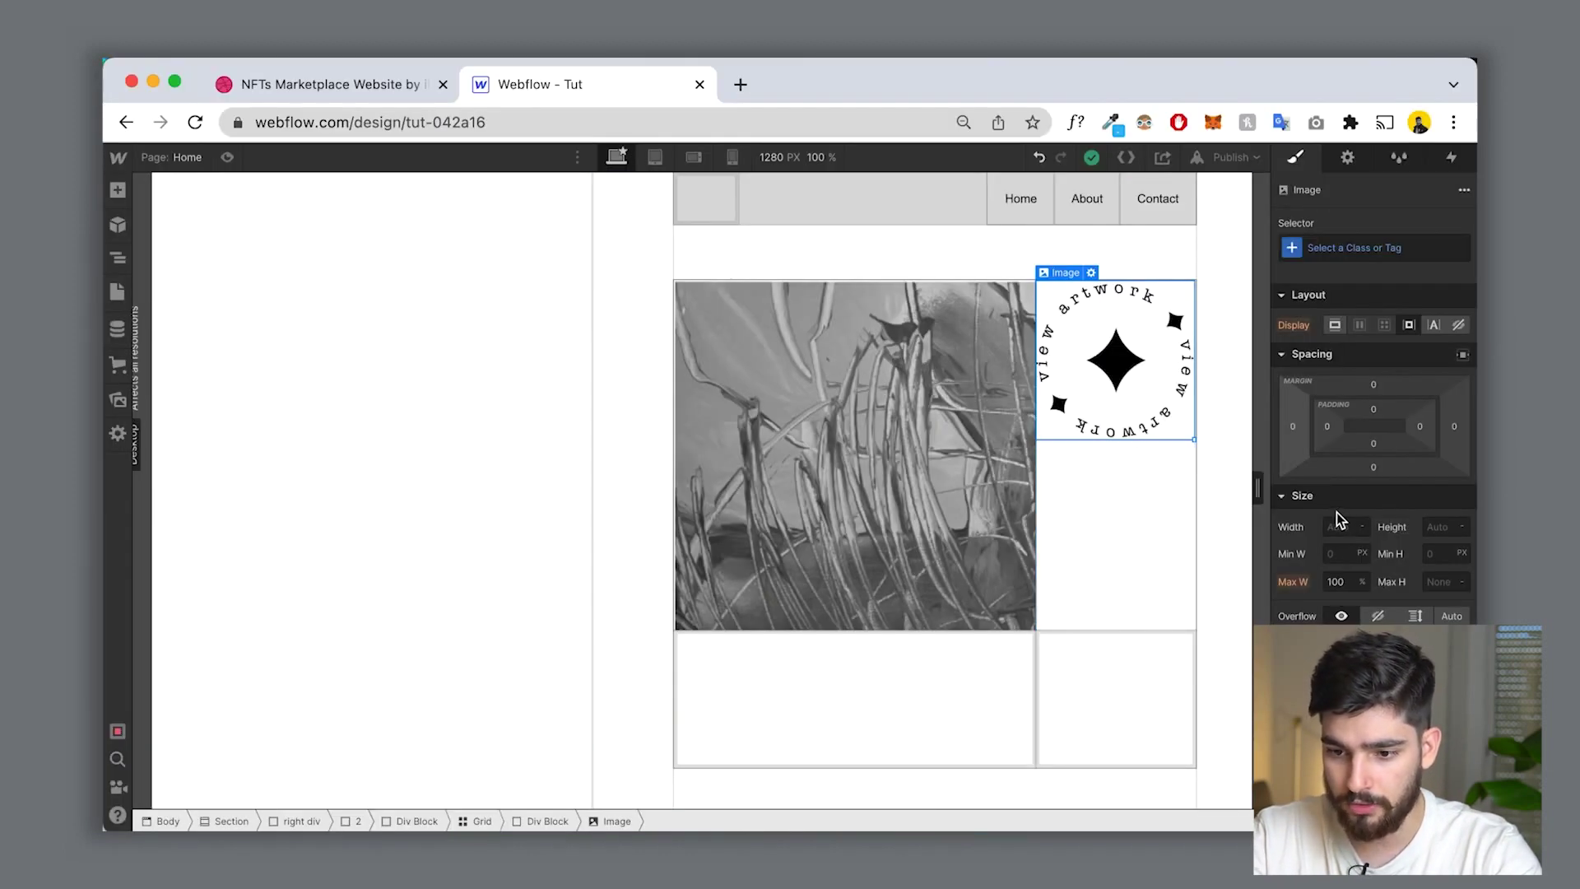
# Step: In Webflow, size the "view artwork" image as a square 110 px wide
pyautogui.click(1338, 524)
pyautogui.write('110')
pyautogui.press('Tab')
pyautogui.write('100')
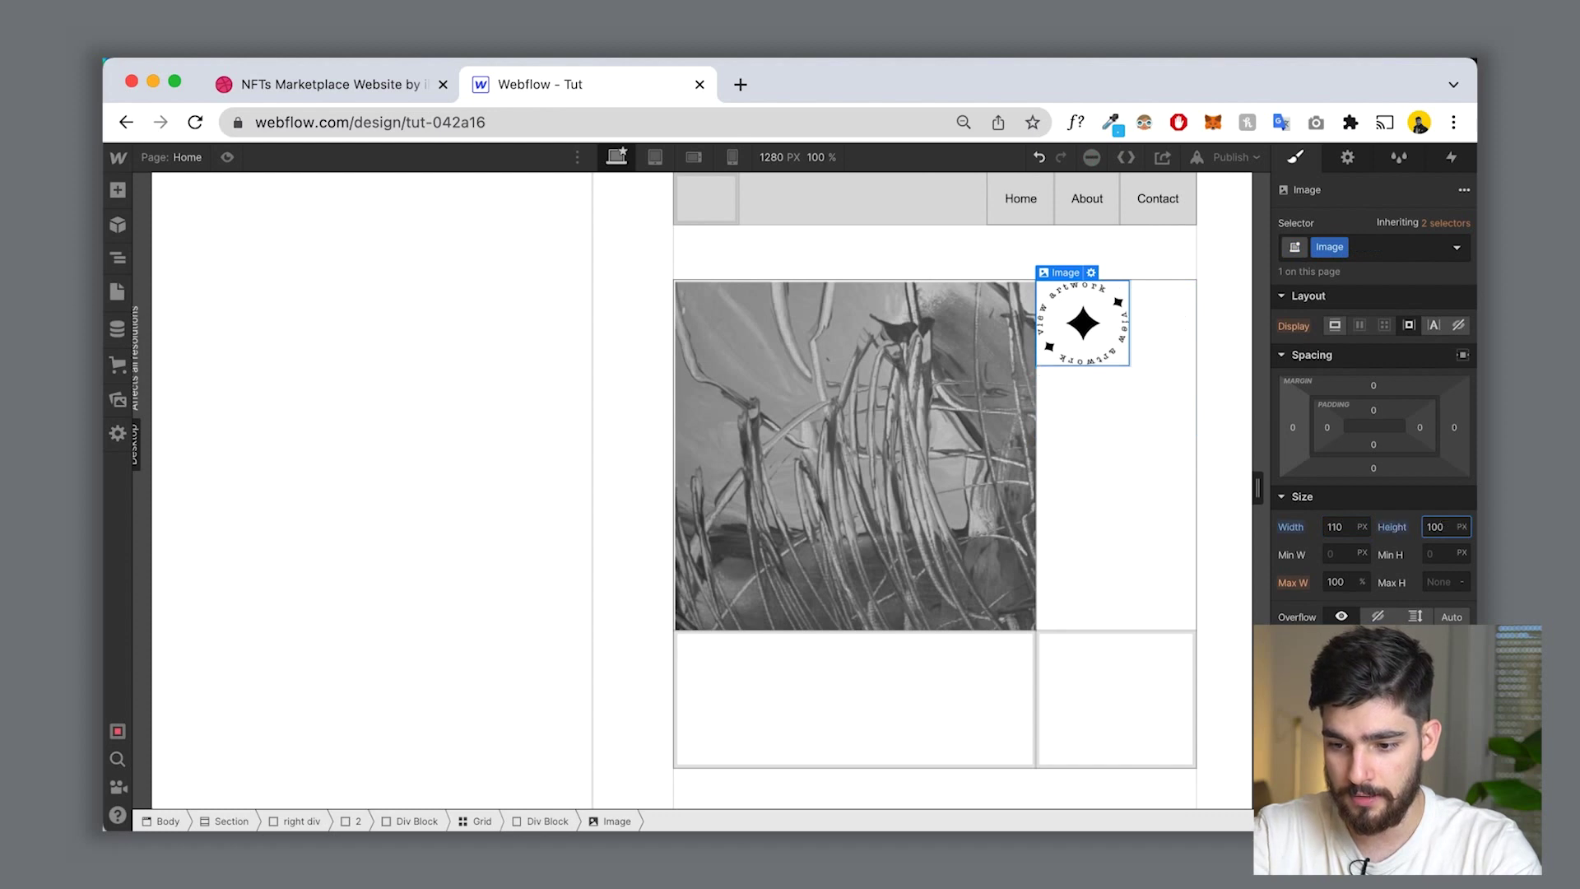
# Step: Set the upper-right cell's div block to Flex and centre the badge image horizontally with a small space above it
pyautogui.click(1152, 494)
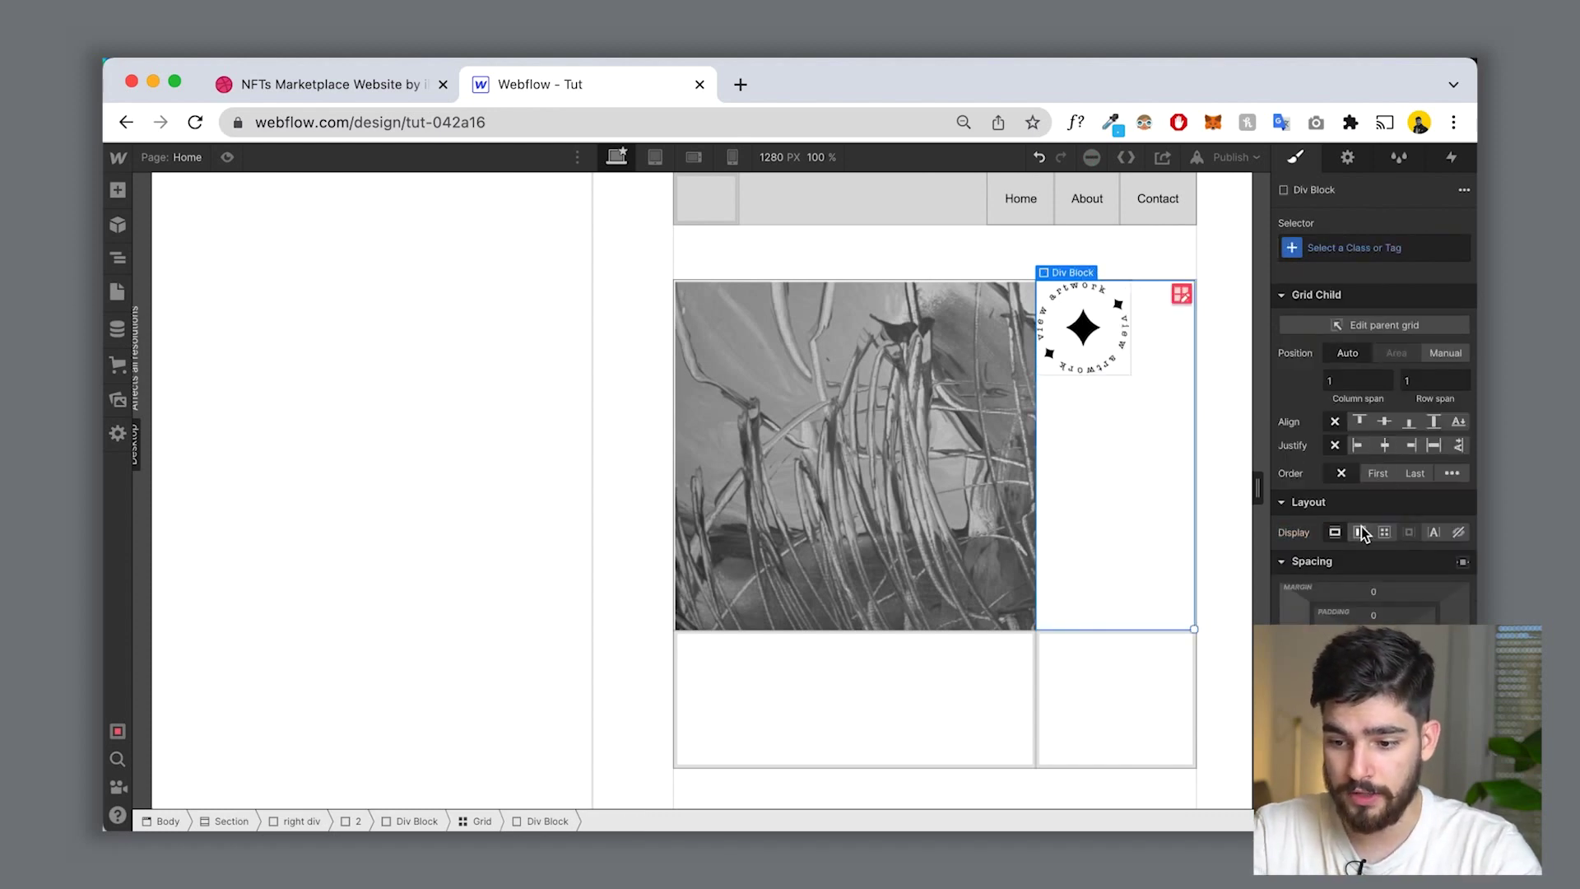
pyautogui.click(1360, 533)
pyautogui.click(1367, 594)
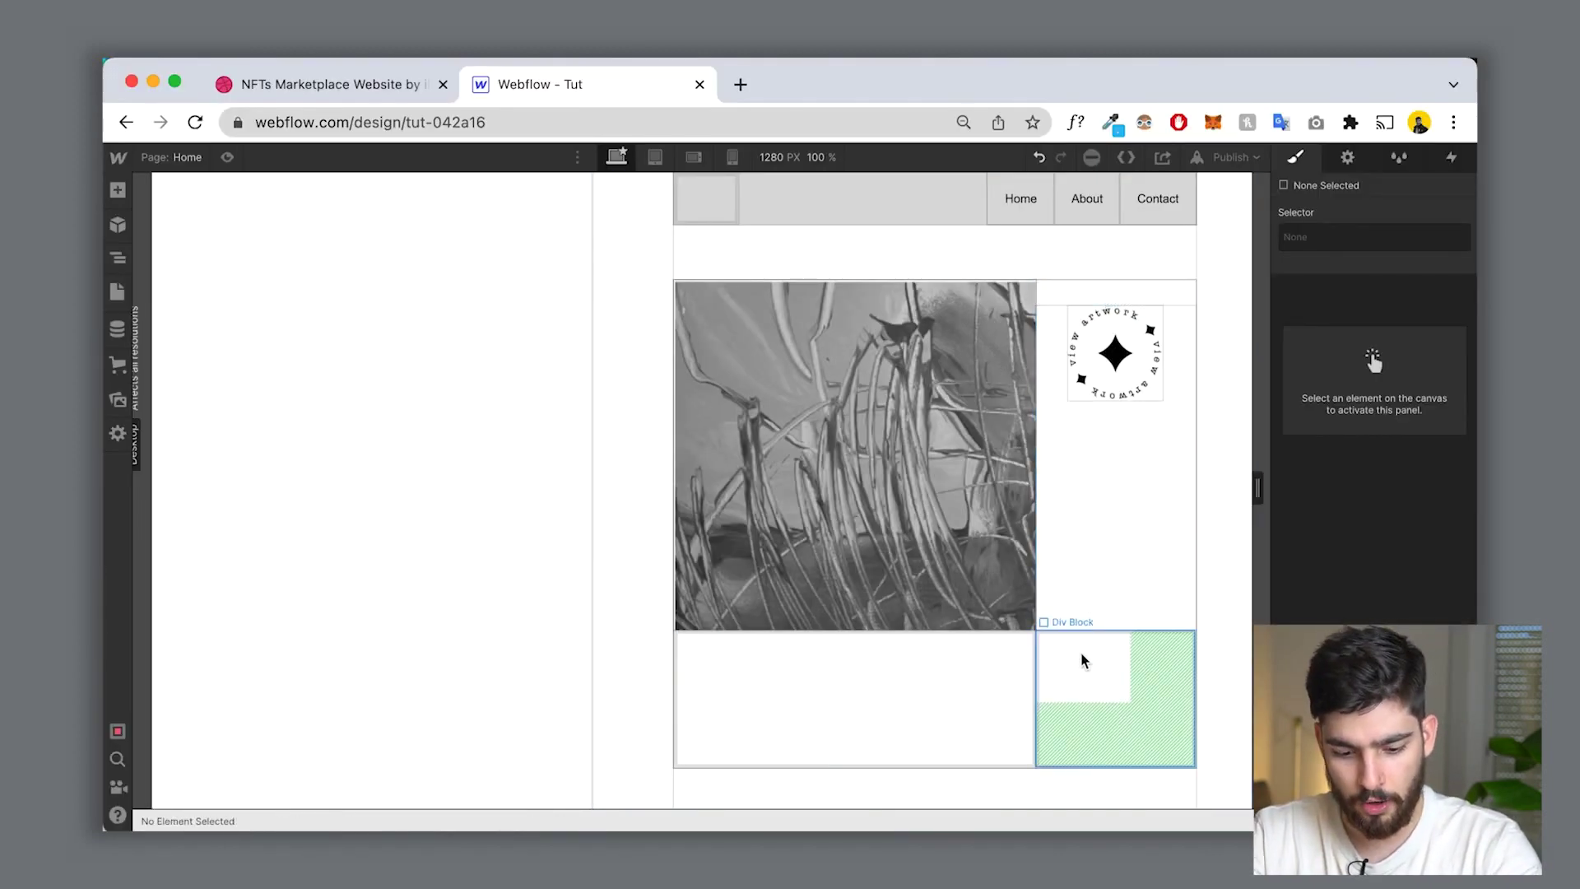
# Step: Turn off X-ray mode on the Webflow canvas and check the content below the artwork in the Figma layout
pyautogui.hotkey('shift', 'x')
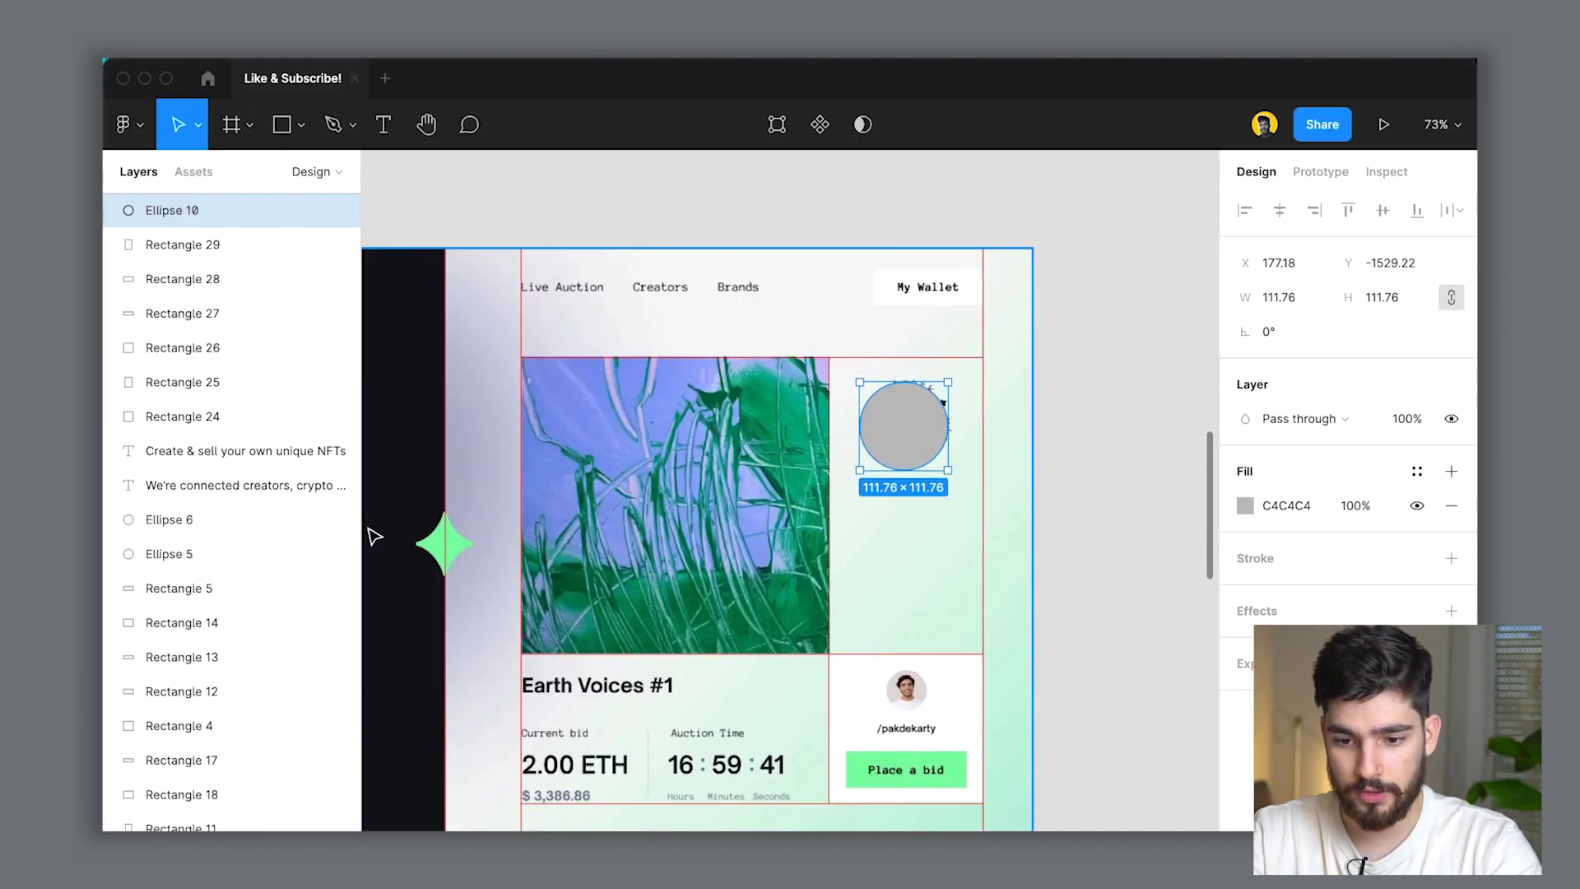
pyautogui.scroll(-3, 995, 571)
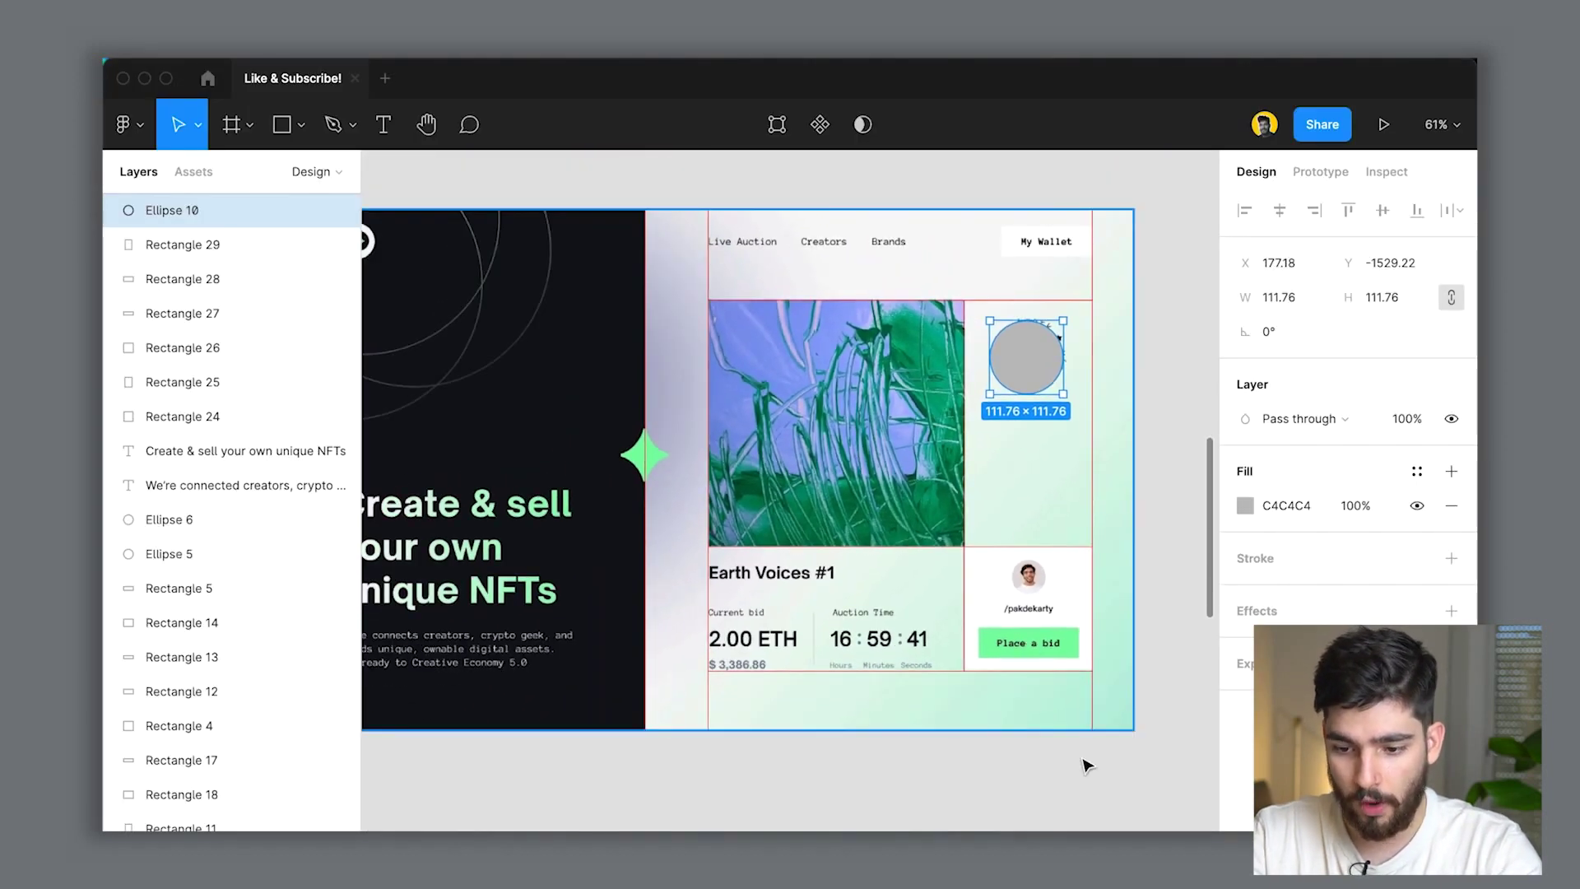
pyautogui.click(1094, 796)
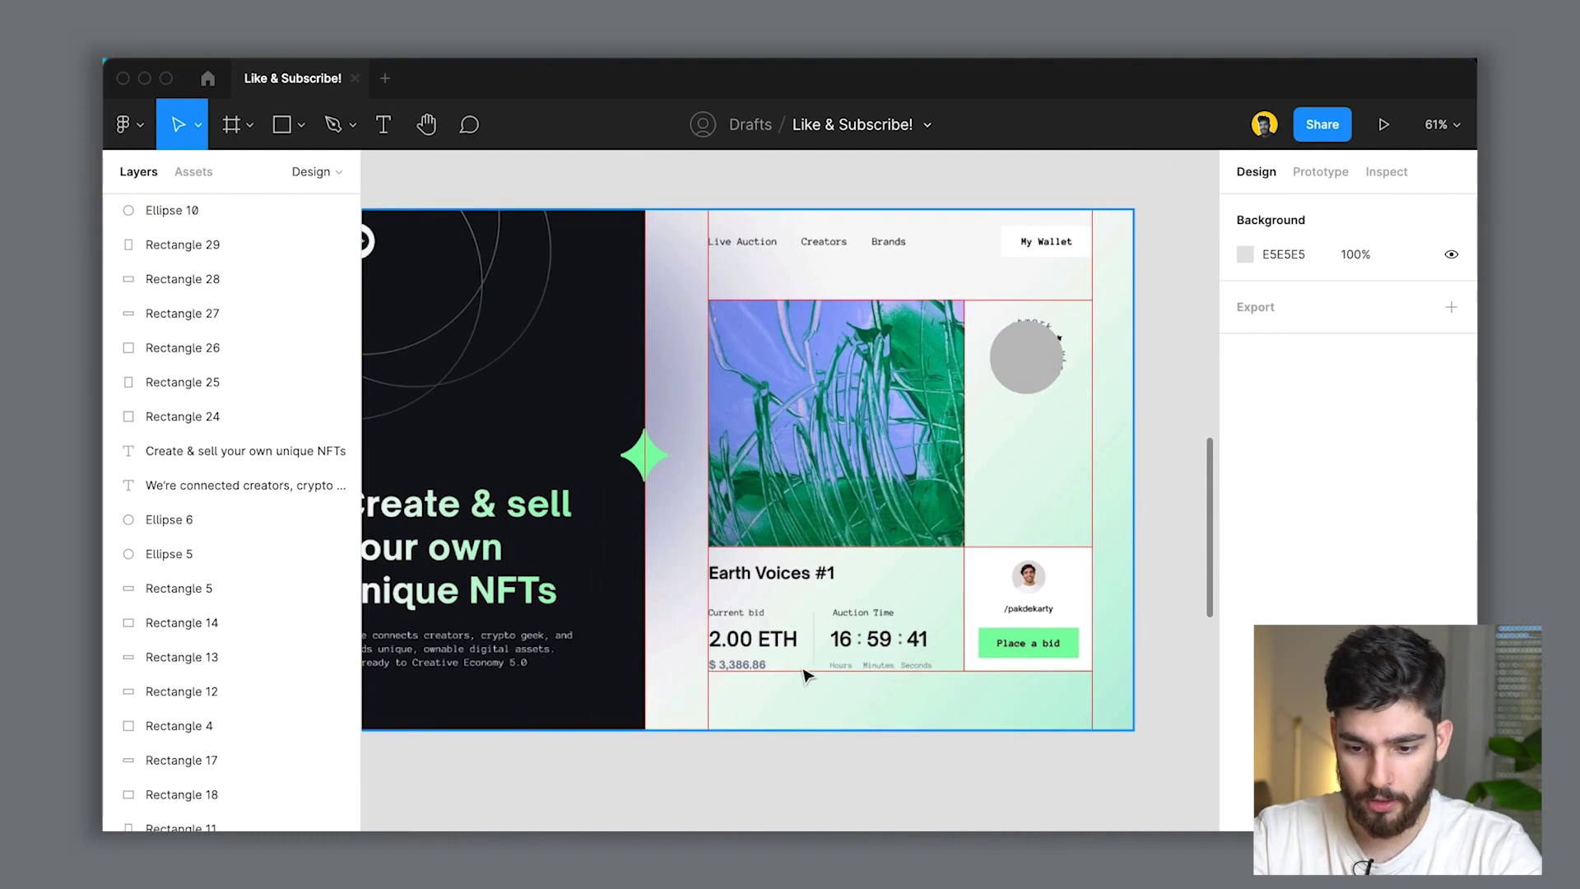
pyautogui.click(891, 688)
pyautogui.press('super+k')
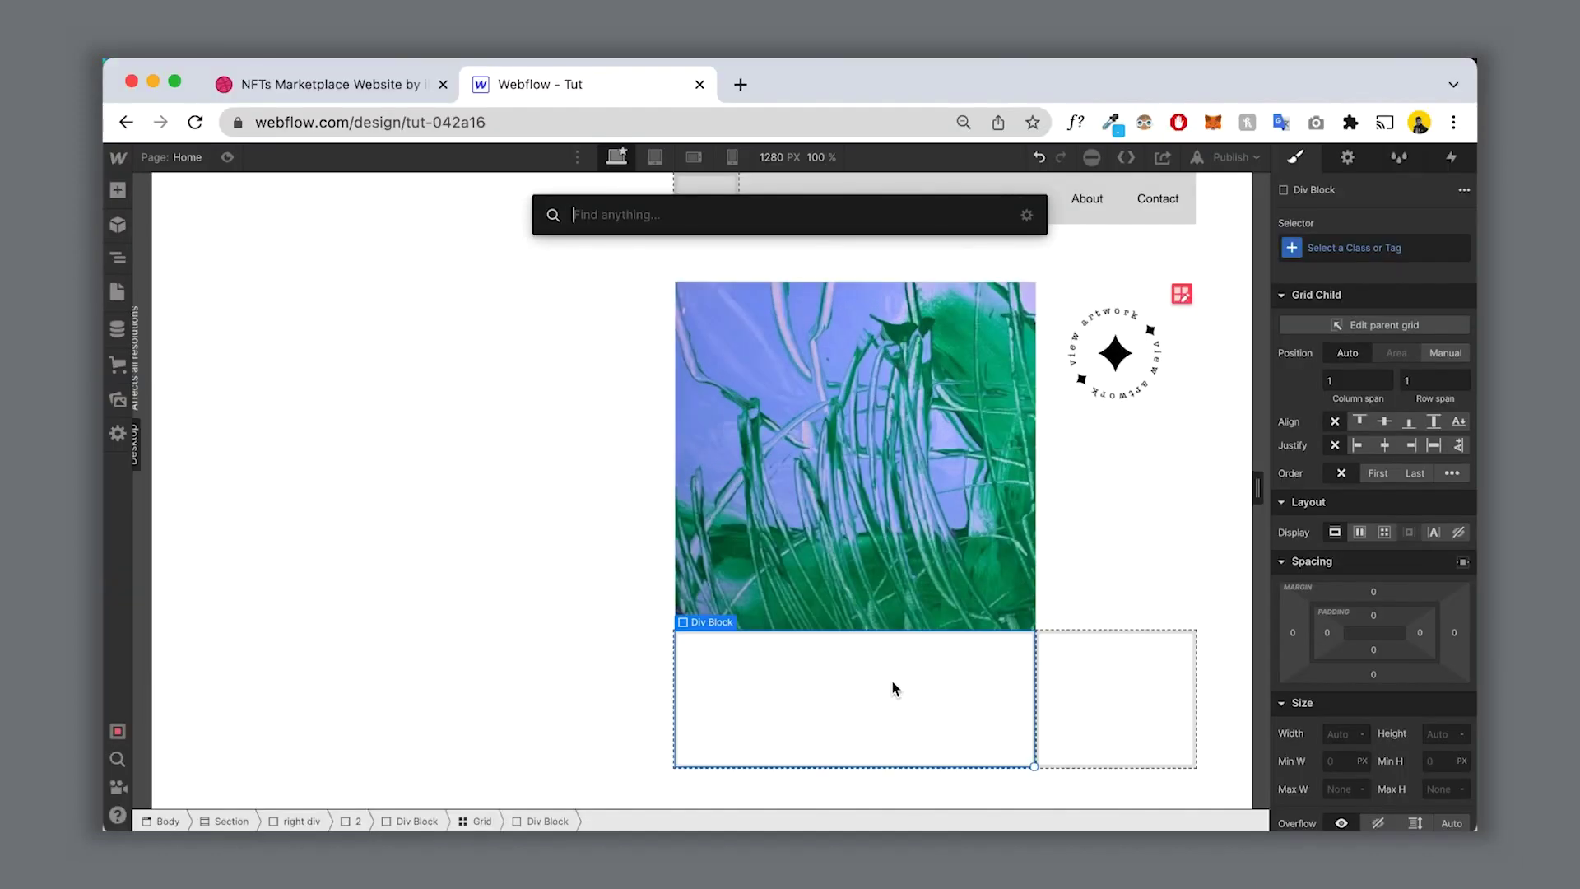
pyautogui.write('text')
pyautogui.press('Down')
pyautogui.press('Return')
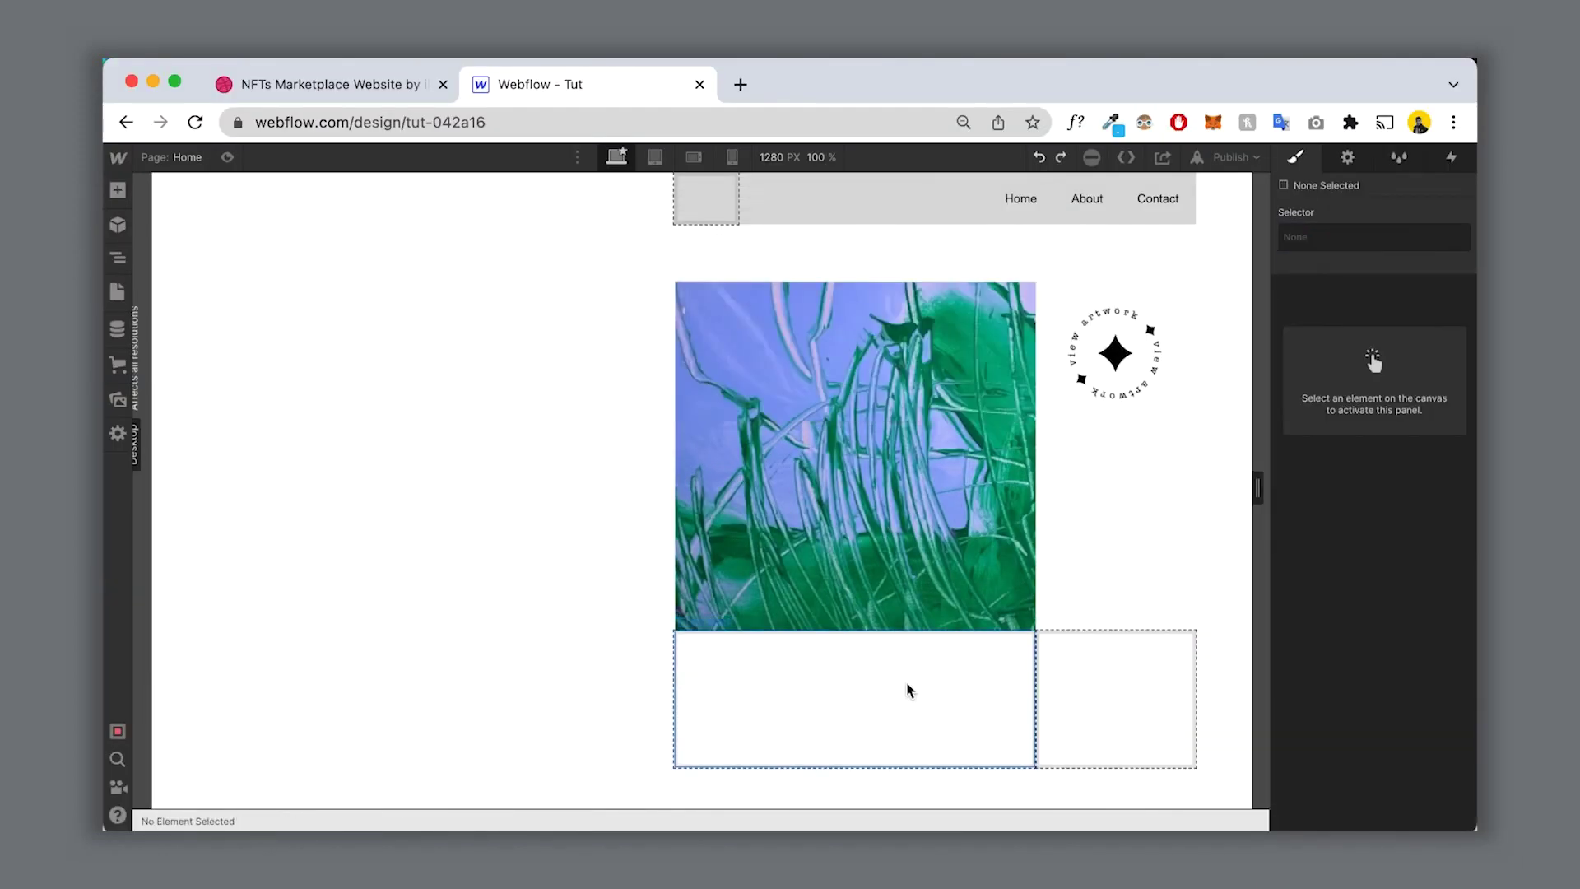
# Step: Add a text block reading "Earth Voices #1" at size 30 px to the grid cell below the artwork
pyautogui.press('super+k')
pyautogui.write('text')
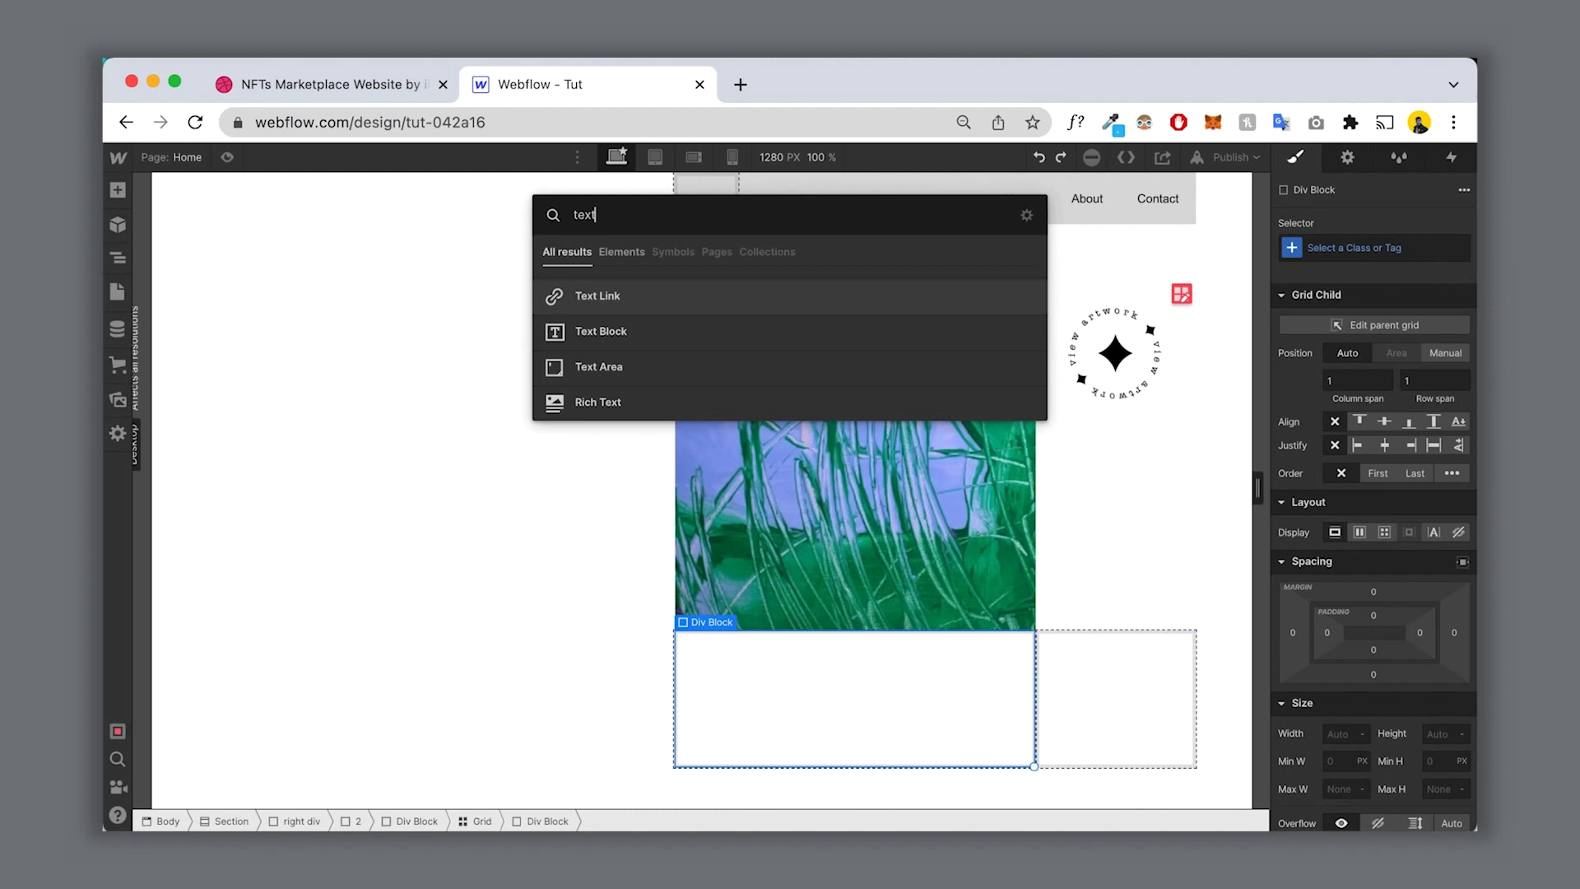
pyautogui.press('Return')
pyautogui.moveTo(1106, 695); pyautogui.dragTo(945, 659)
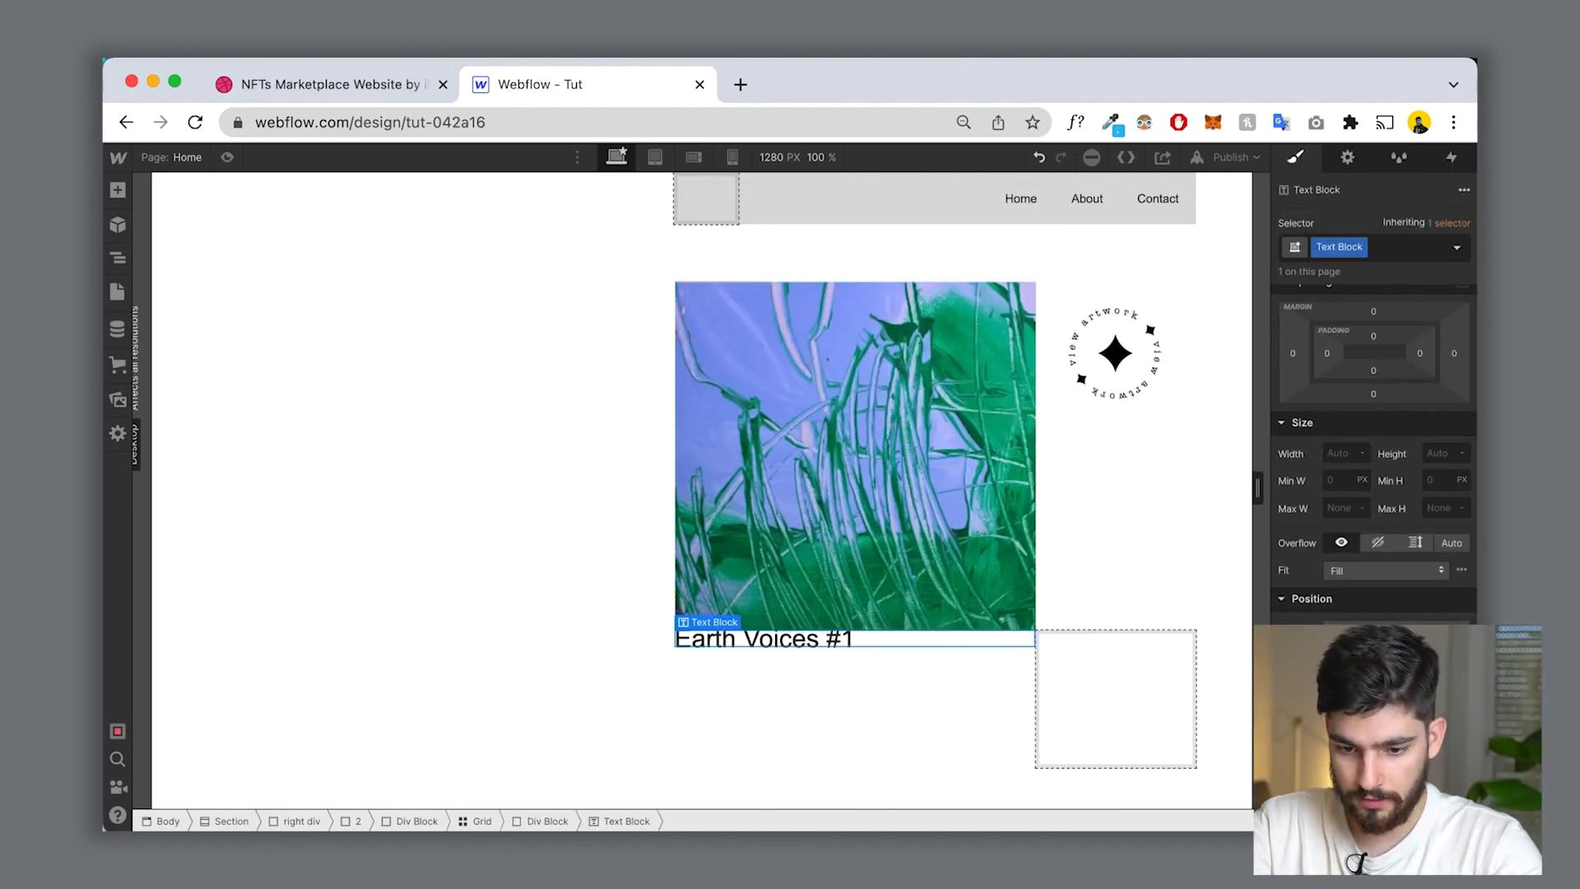
# Step: In Figma, outline the auction details below the title with a rectangle about 392 by 122 px and another around the current bid
pyautogui.press('super+Tab')
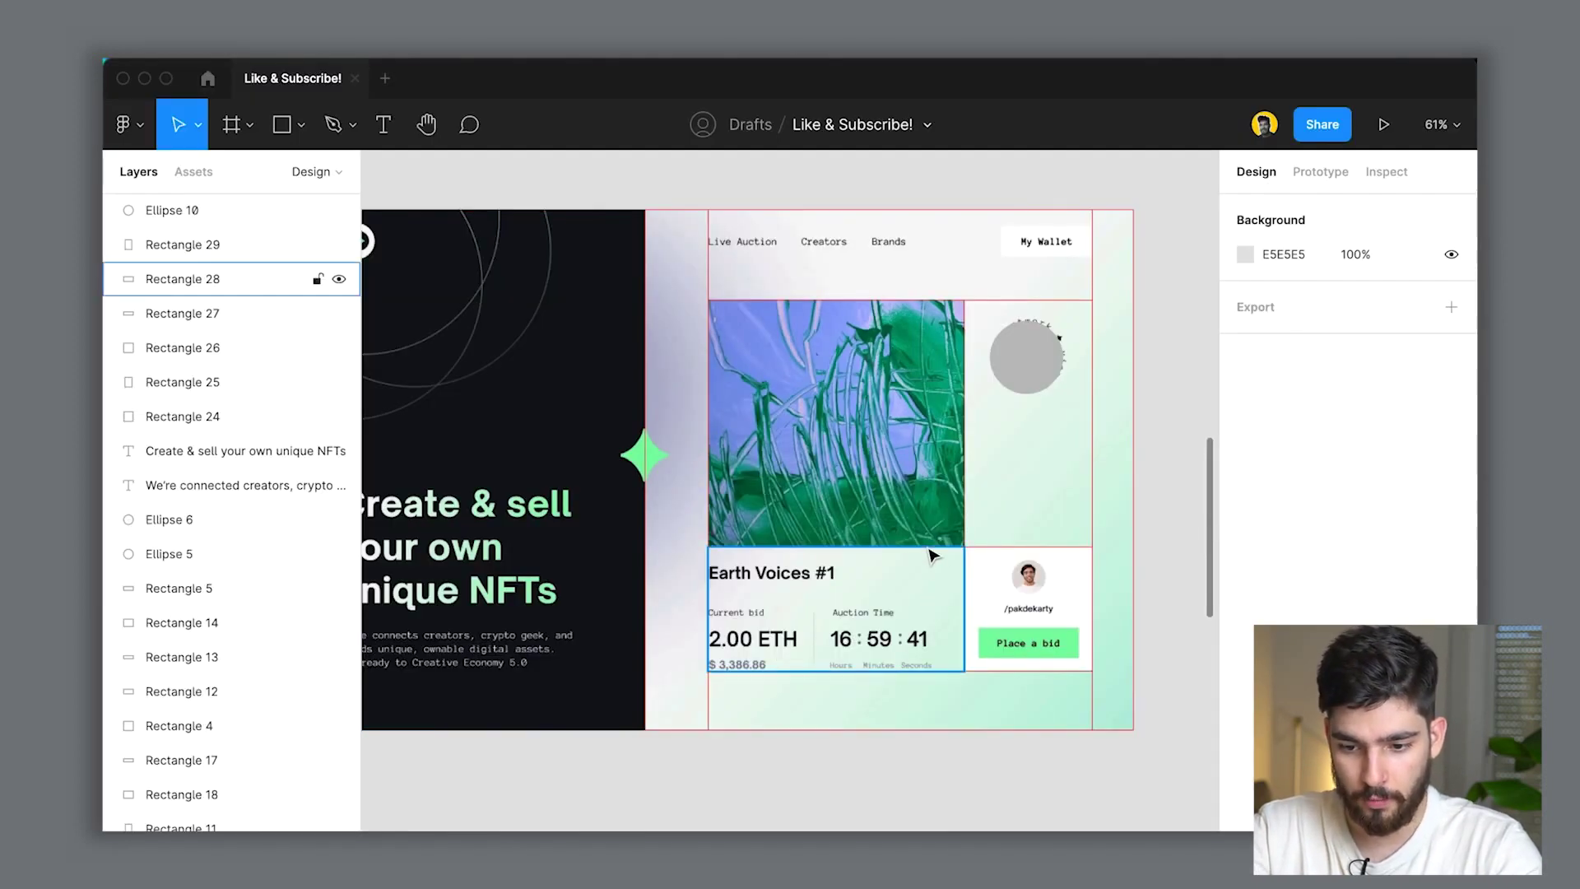
pyautogui.press('super+v')
pyautogui.moveTo(846, 545); pyautogui.dragTo(842, 592)
pyautogui.press('super+v')
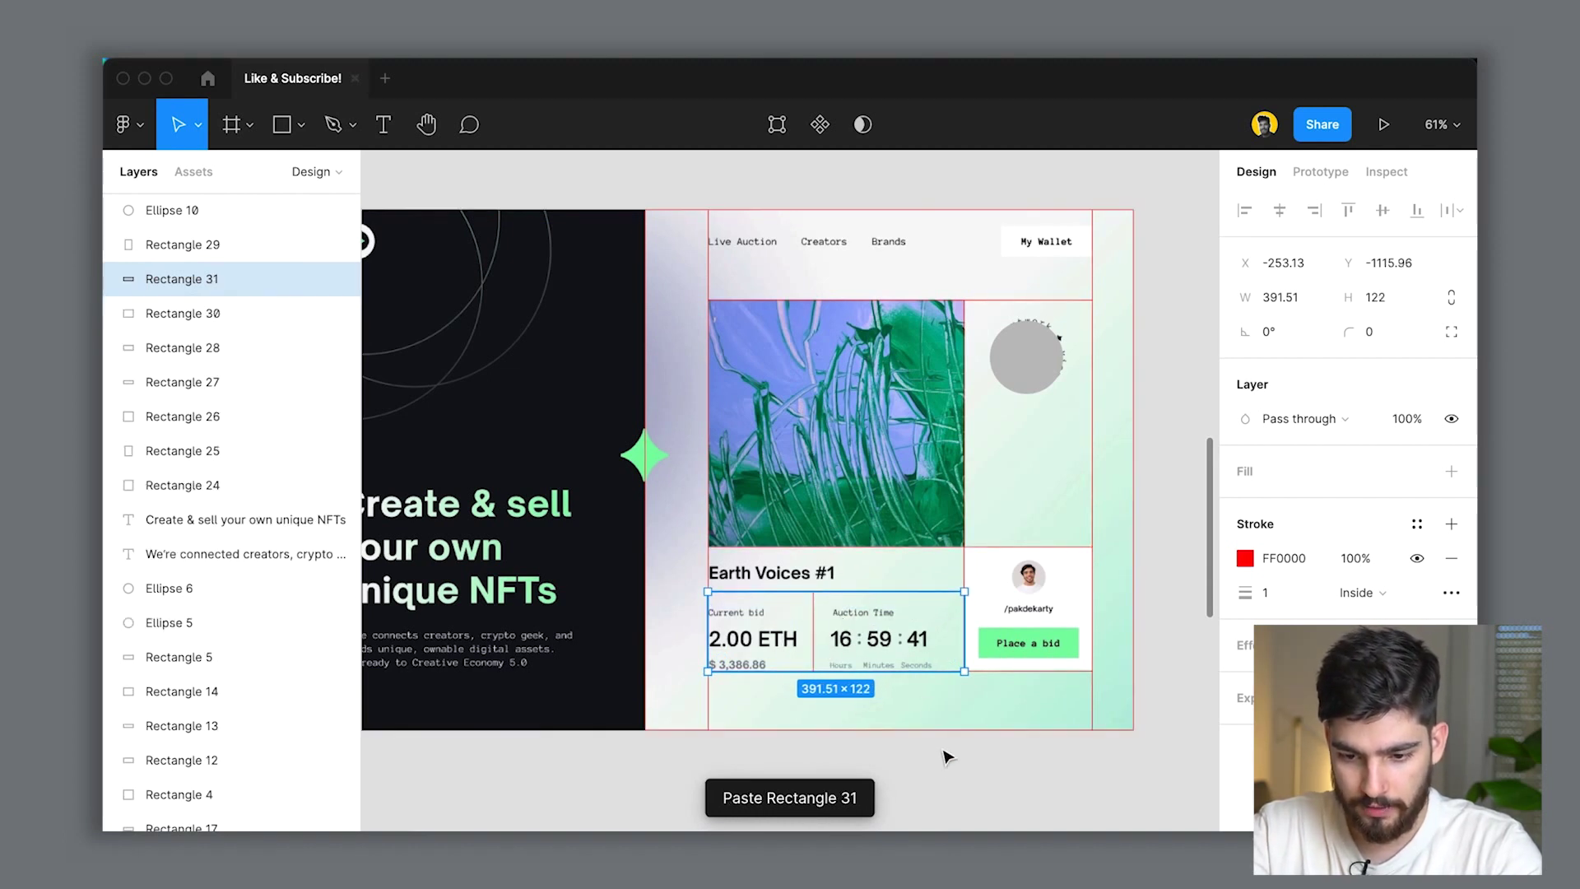
pyautogui.click(953, 776)
# Step: In Webflow, give the "Earth Voices #1" text a 23 px top margin with space below, and set the div block beneath to auto size
pyautogui.scroll(5, 807, 642)
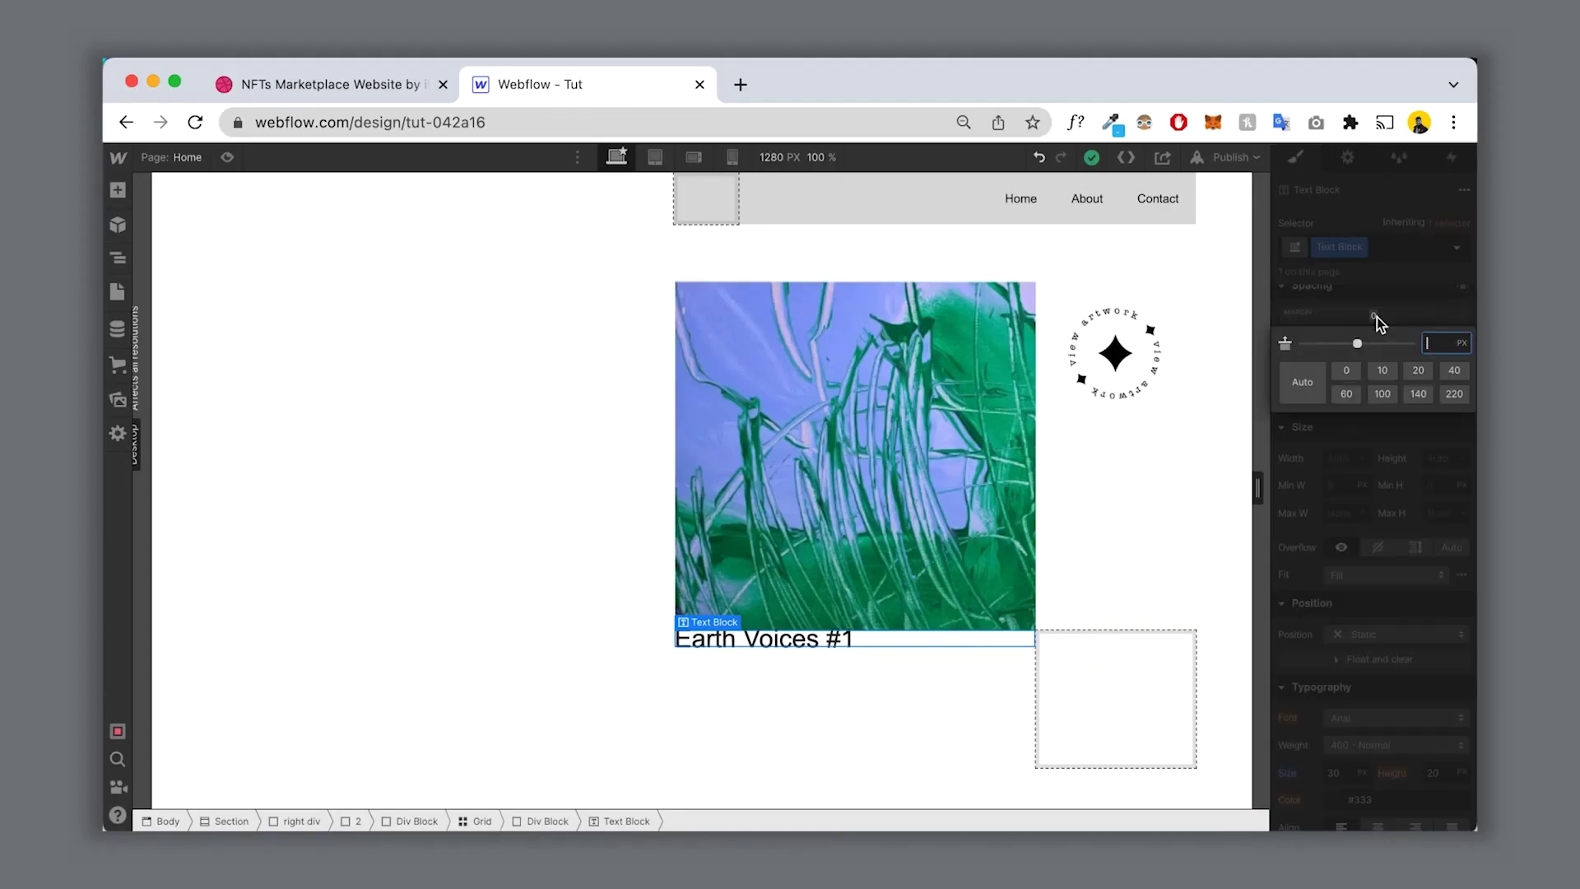
pyautogui.moveTo(1375, 317); pyautogui.dragTo(1373, 404)
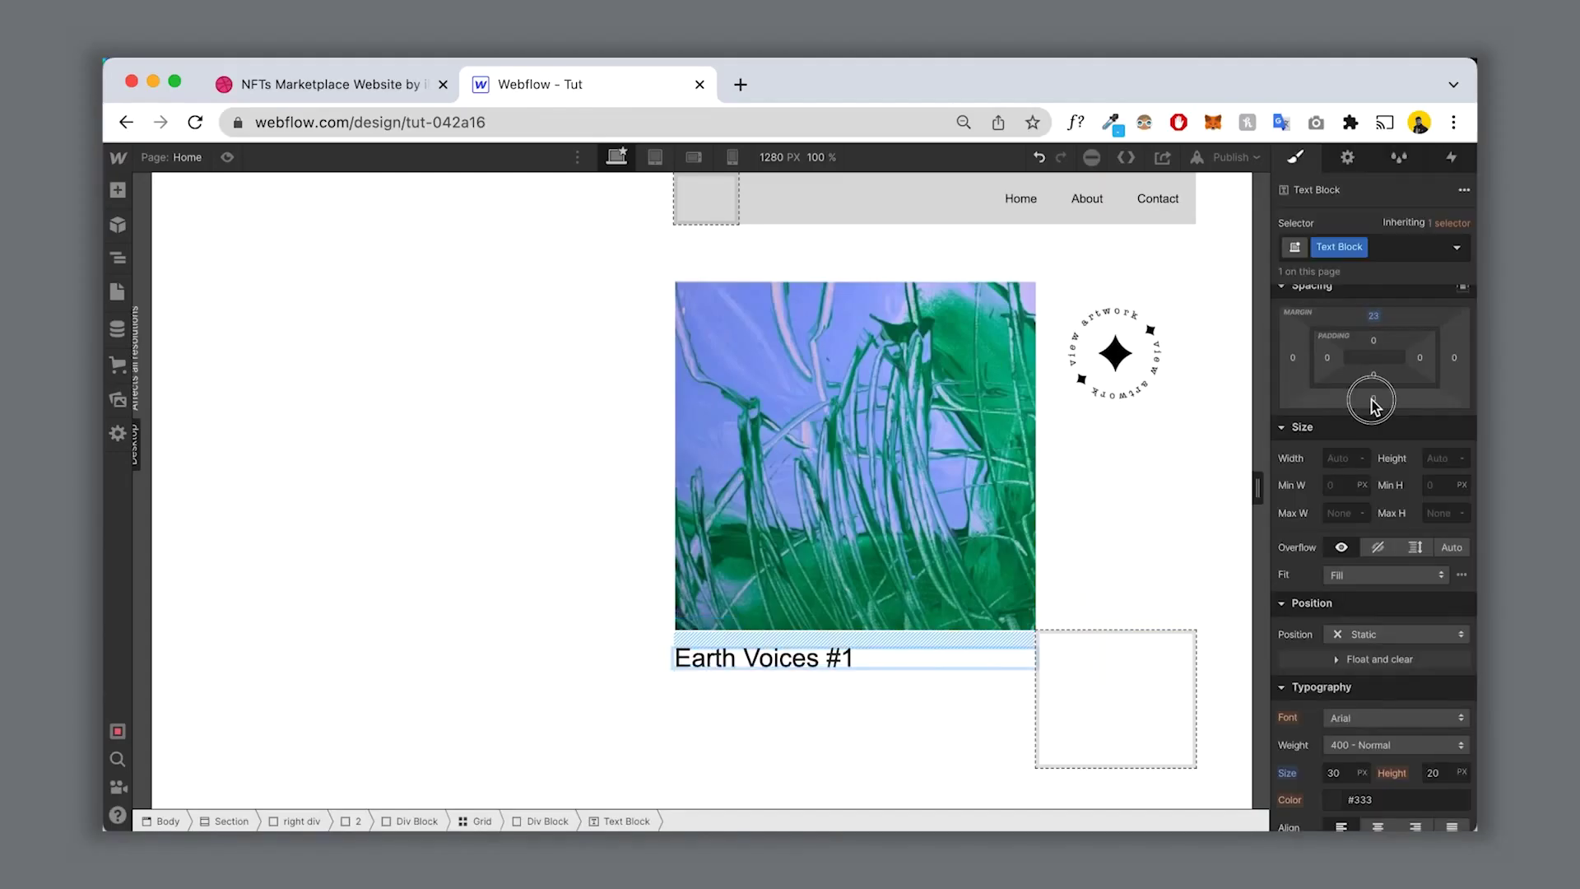
pyautogui.click(738, 735)
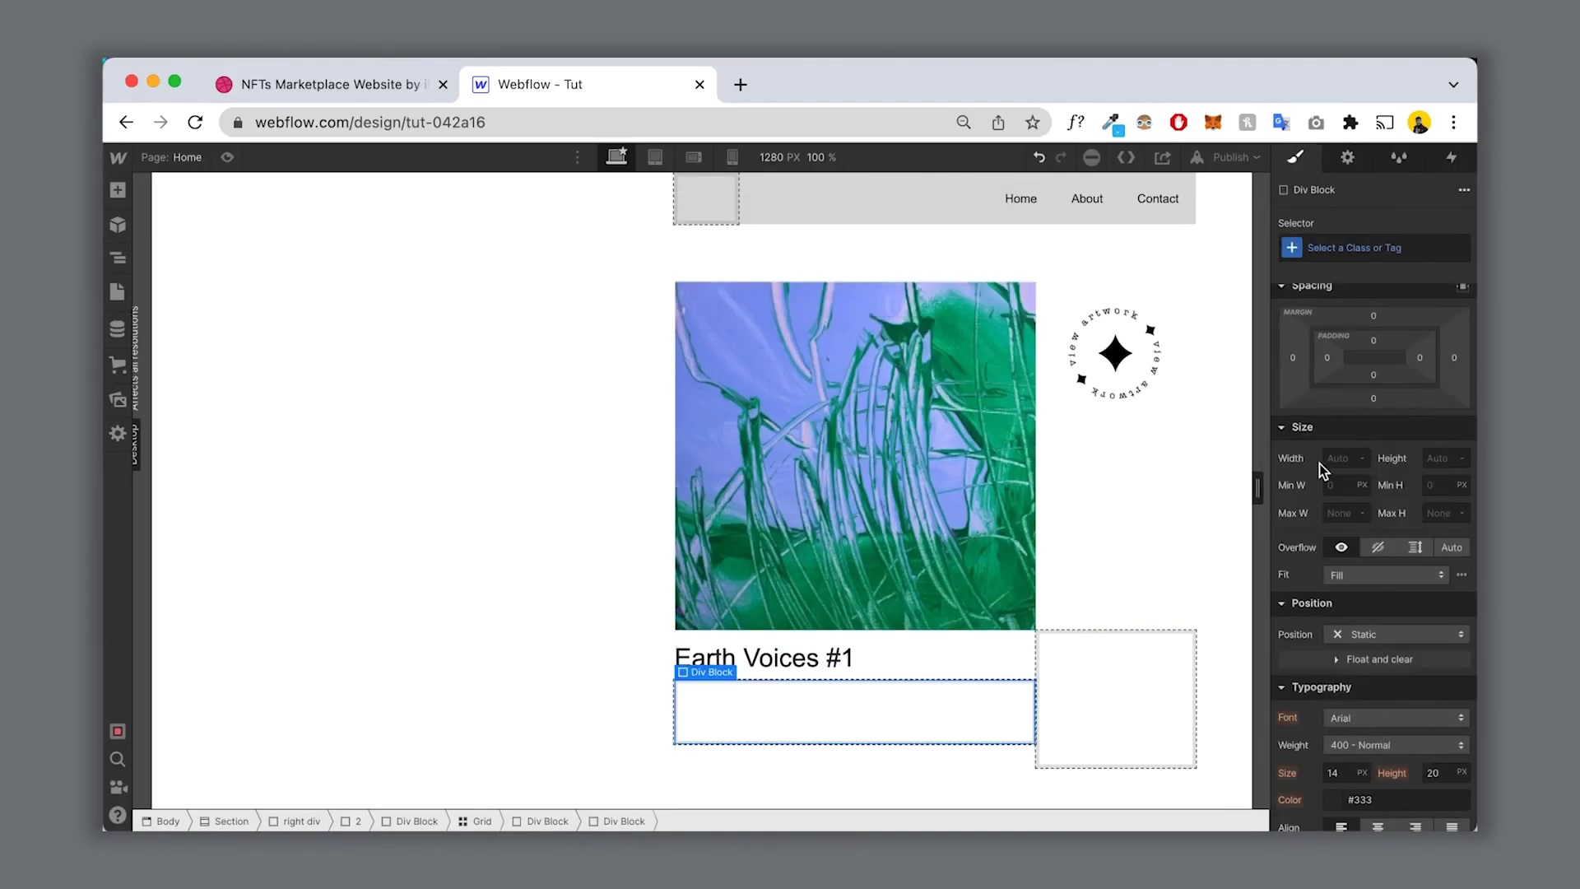
pyautogui.click(1437, 459)
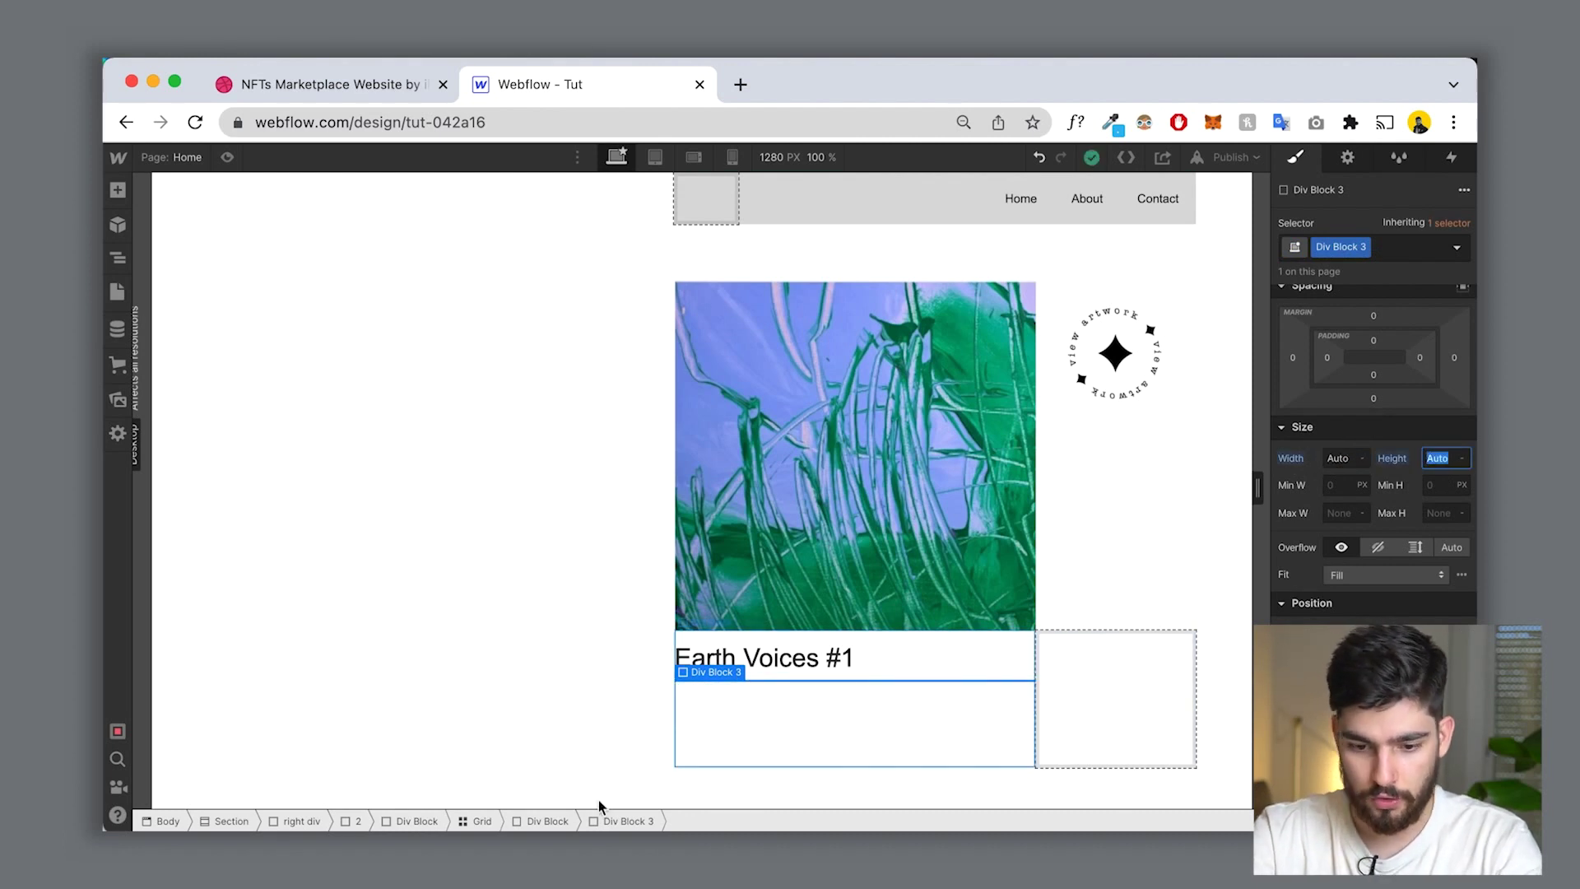
# Step: Nest two div blocks inside the div below the title
pyautogui.press('z')
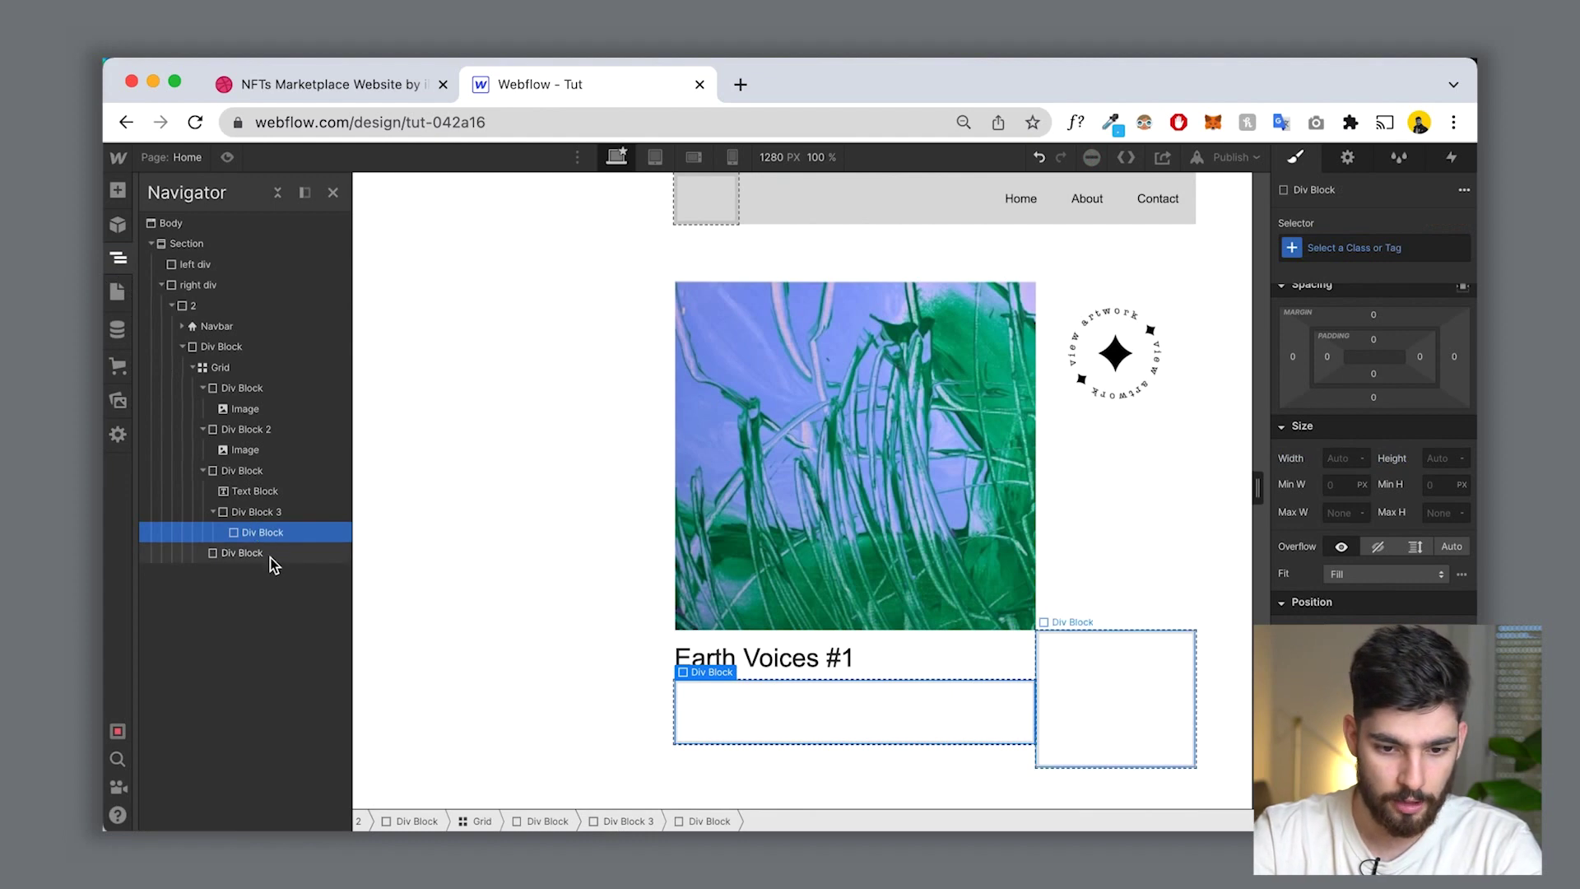
pyautogui.press('super+e')
pyautogui.write('div')
pyautogui.press('Return')
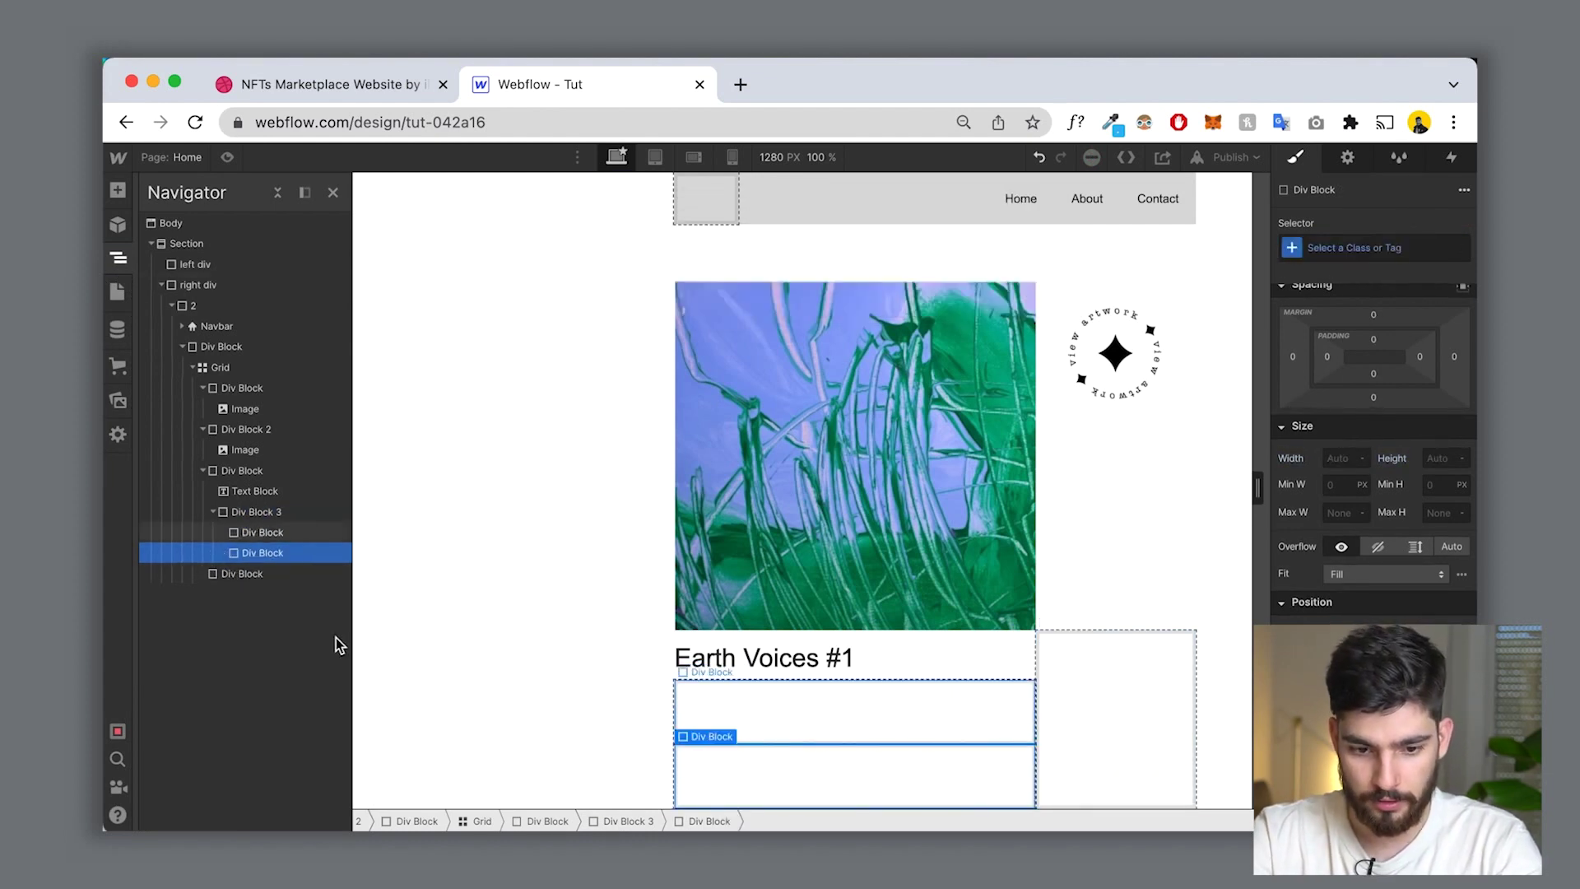
# Step: Set the div below the title to Flex and make each of its two inner divs 50% wide
pyautogui.scroll(2, 1392, 444)
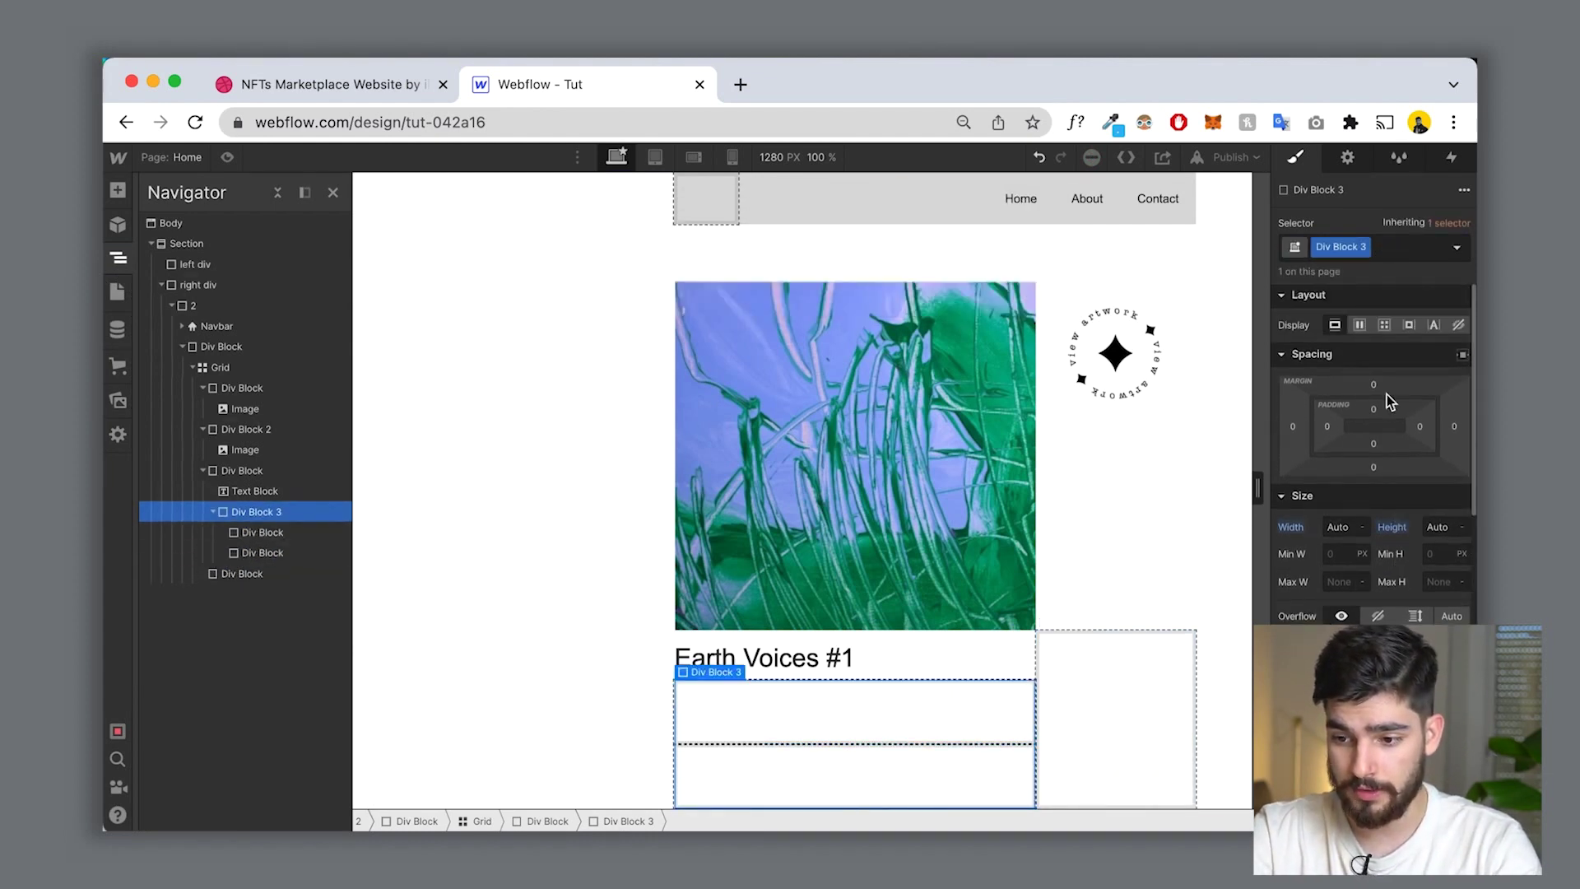
pyautogui.click(1360, 325)
pyautogui.click(771, 712)
pyautogui.click(1344, 610)
pyautogui.write('5')
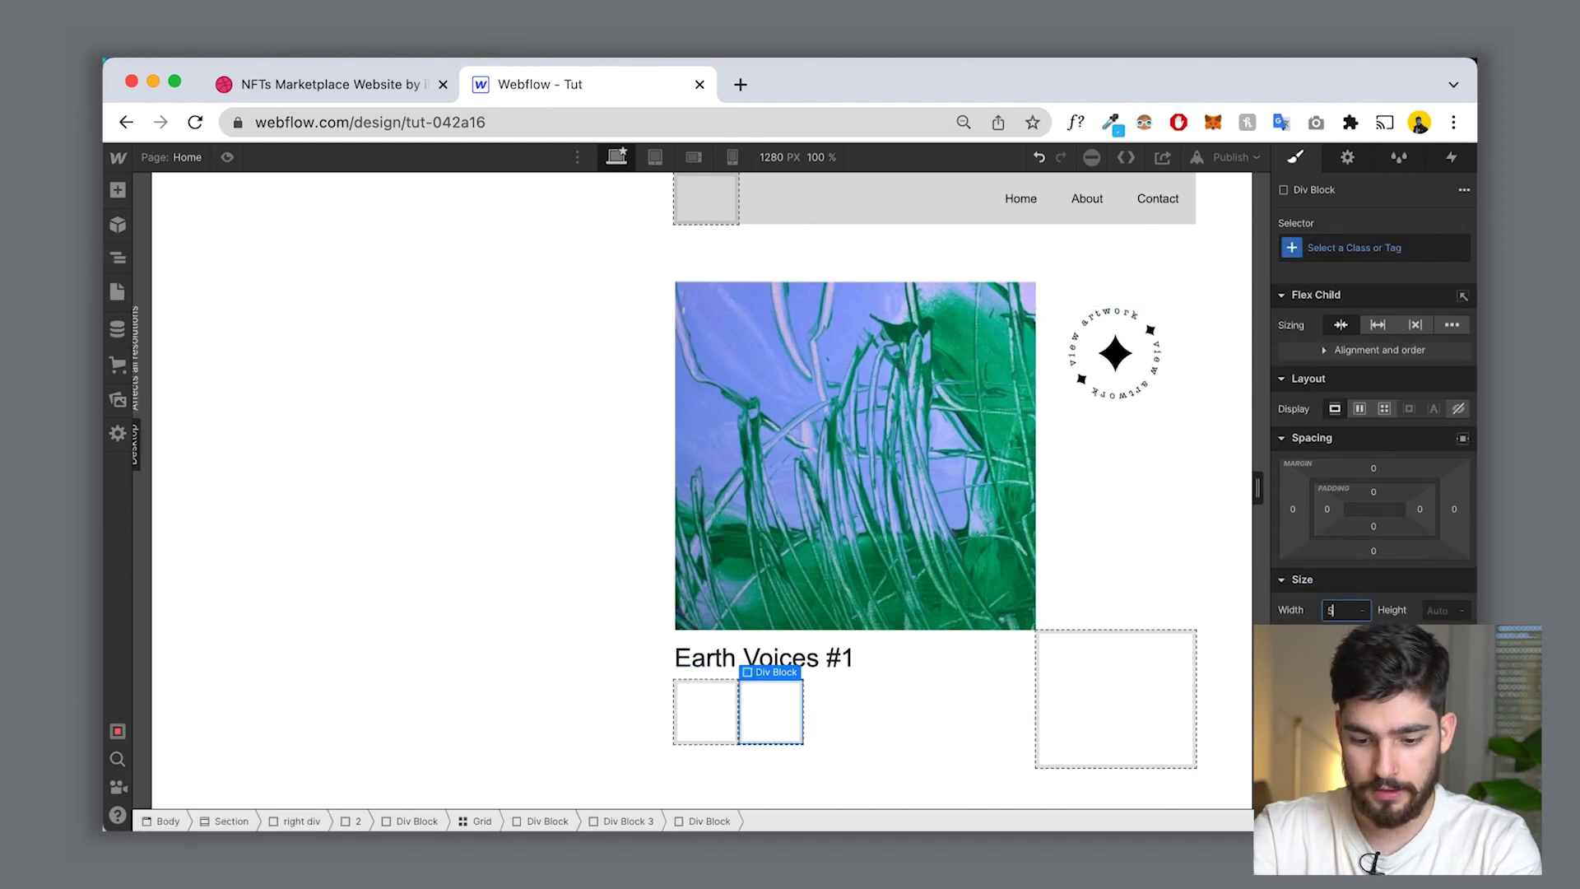
pyautogui.write('0%')
pyautogui.press('Return')
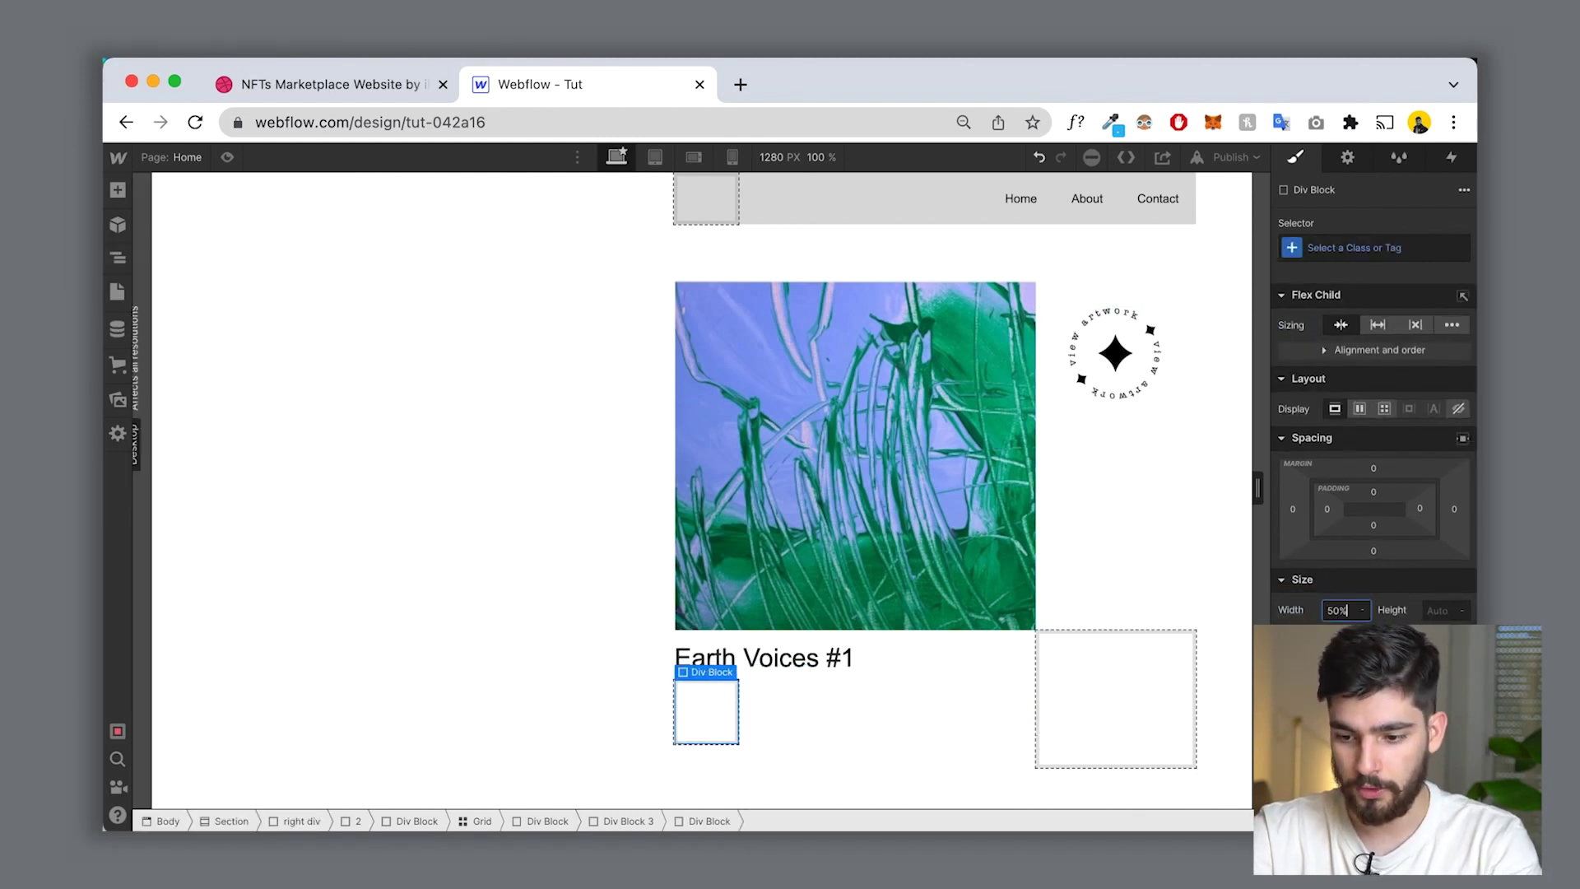
pyautogui.click(901, 699)
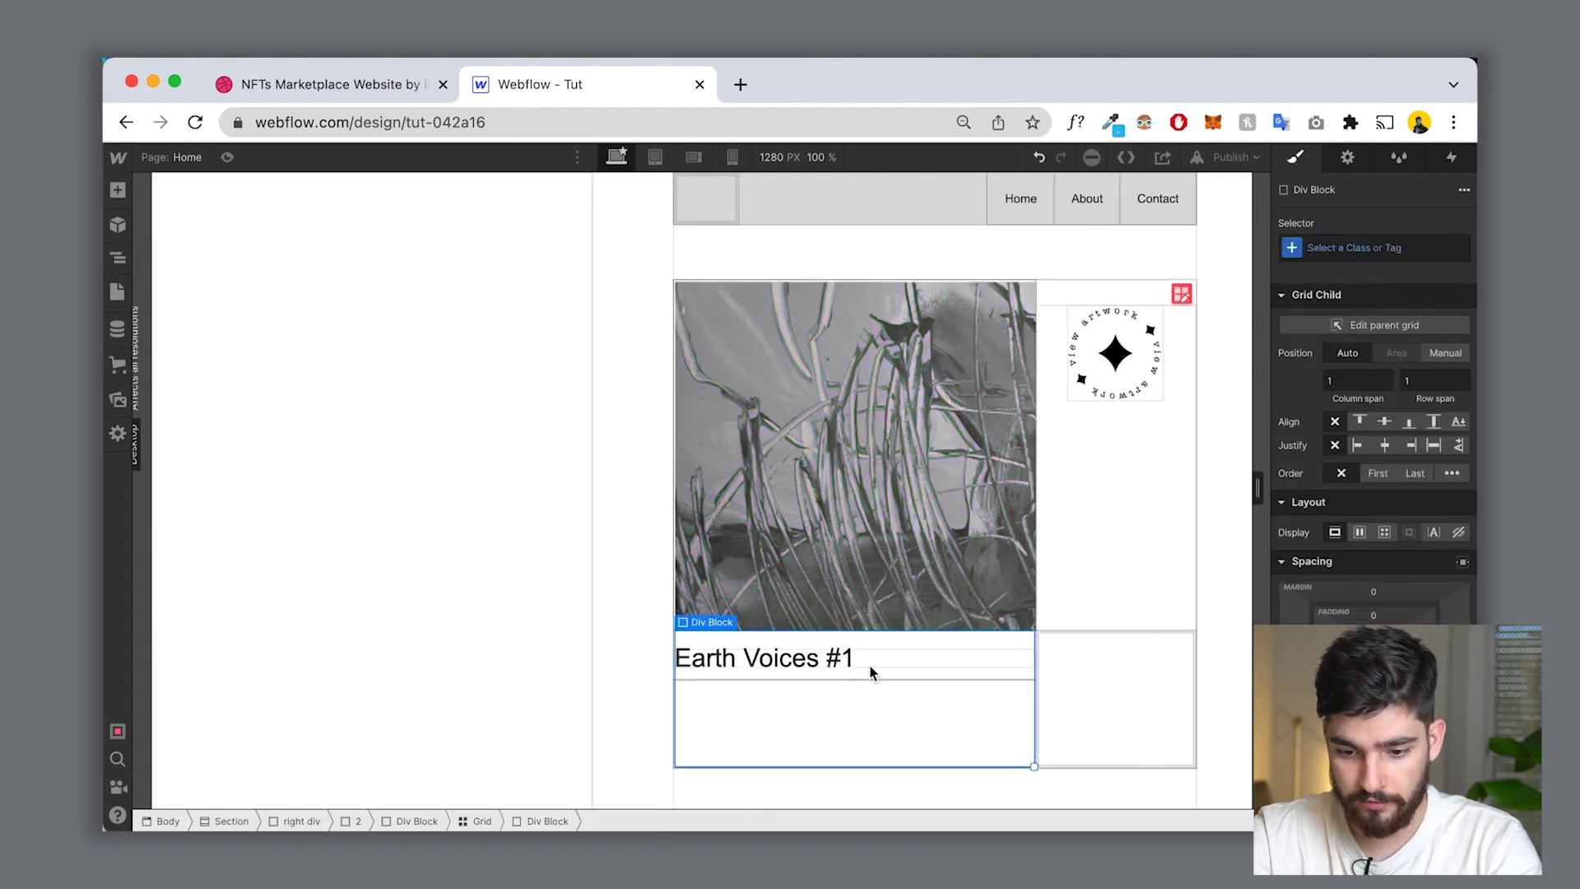
# Step: Check the bid columns in Figma, and in Webflow give both nested divs the shared class "inner divs"
pyautogui.press('super+Tab')
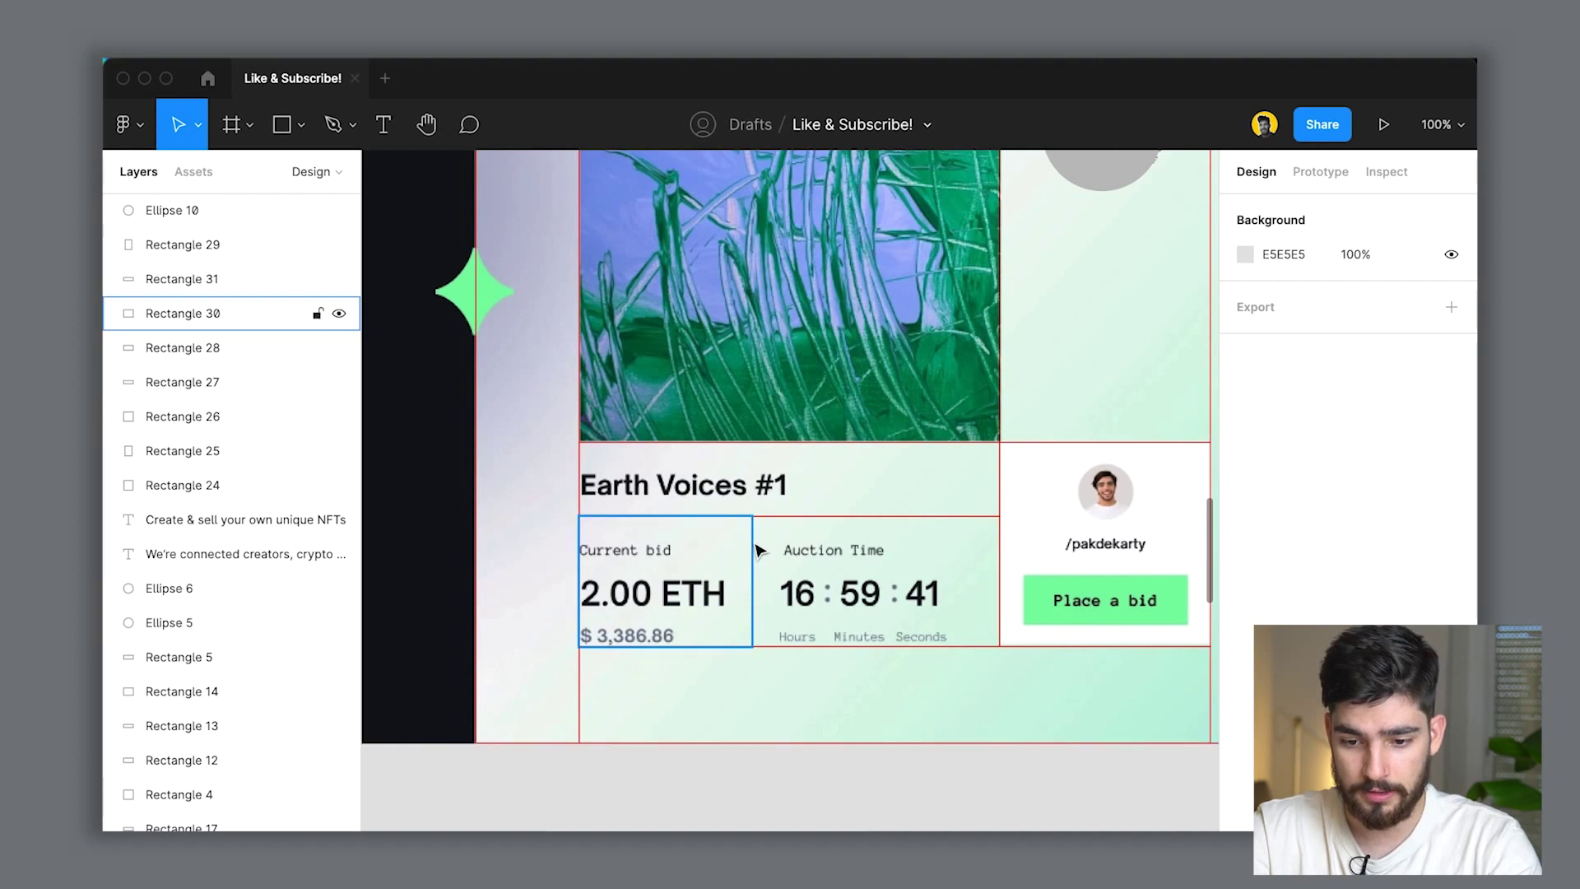
pyautogui.press('super+Tab')
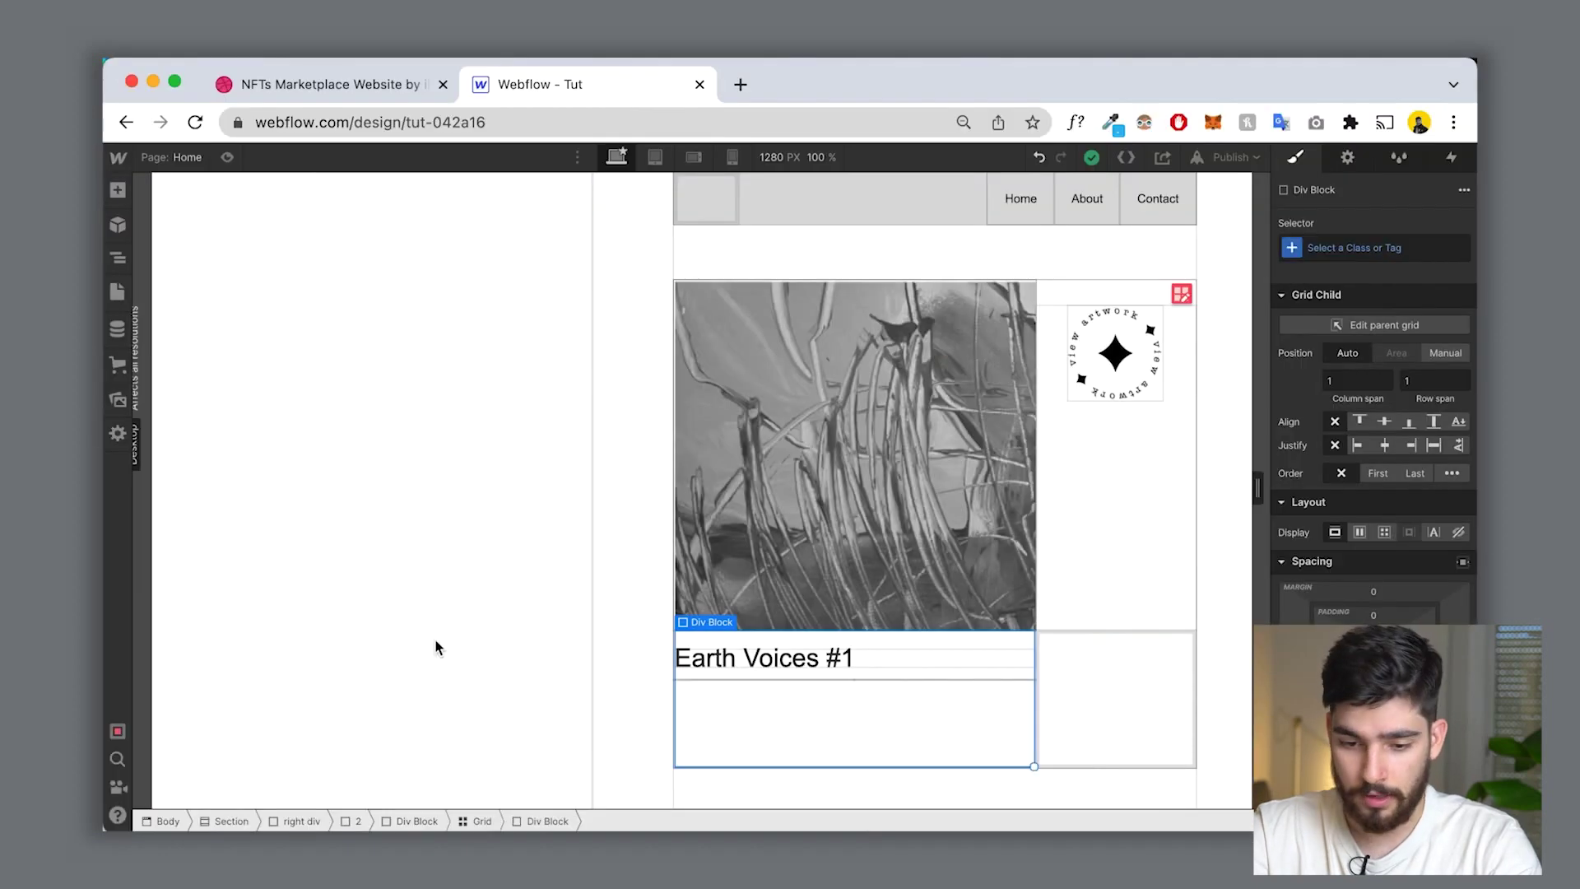
pyautogui.click(117, 259)
pyautogui.click(265, 532)
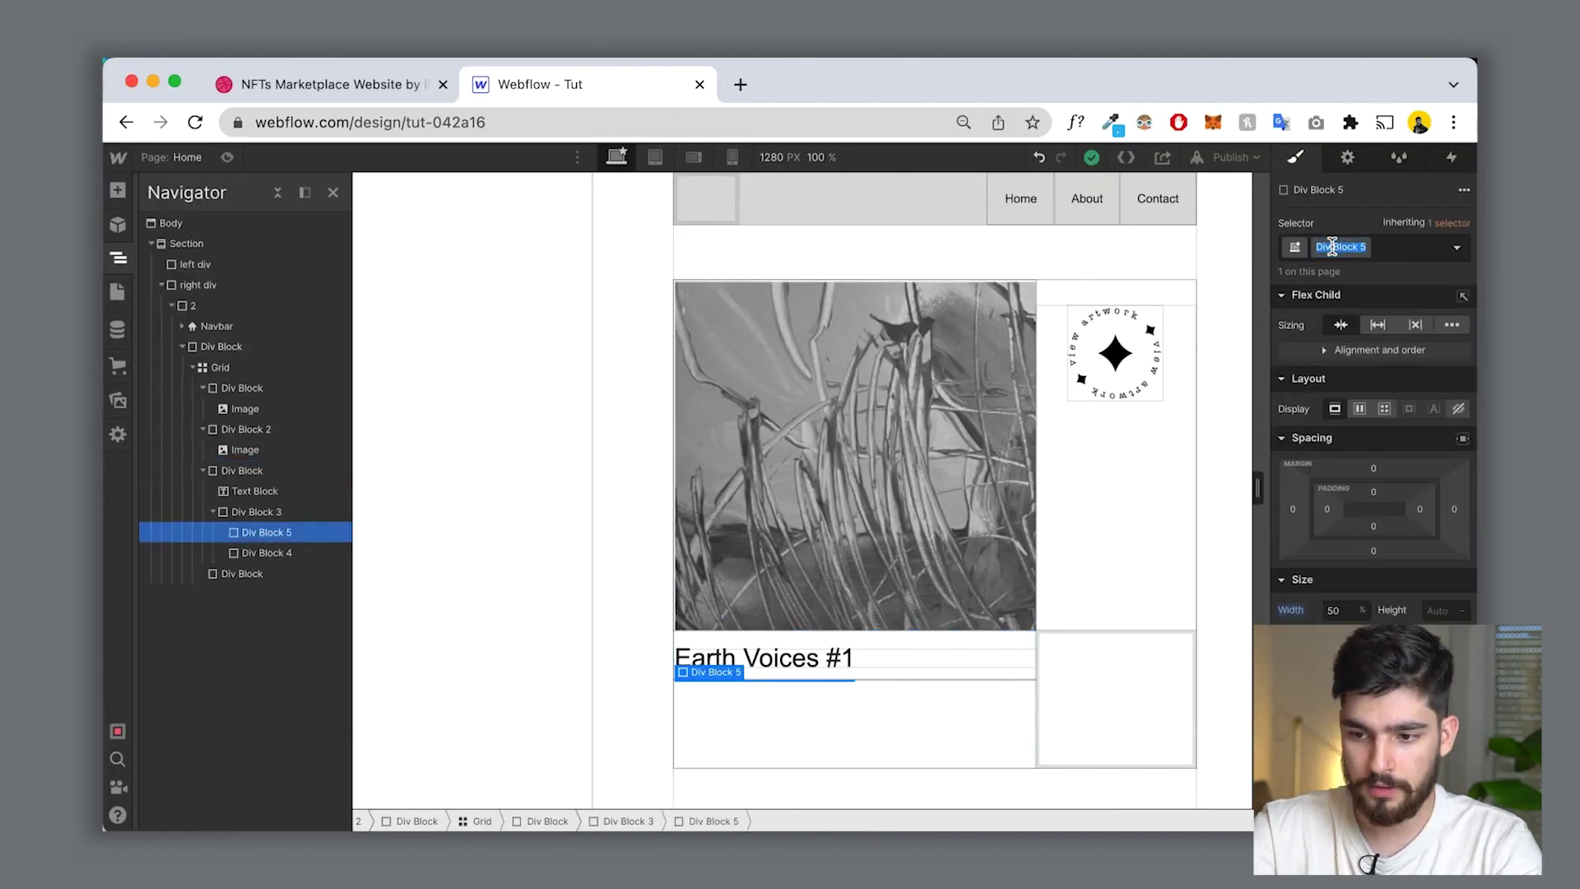
pyautogui.press('BackSpace')
pyautogui.write('div cb')
pyautogui.press('BackSpace')
pyautogui.press('BackSpace')
pyautogui.click(1295, 257)
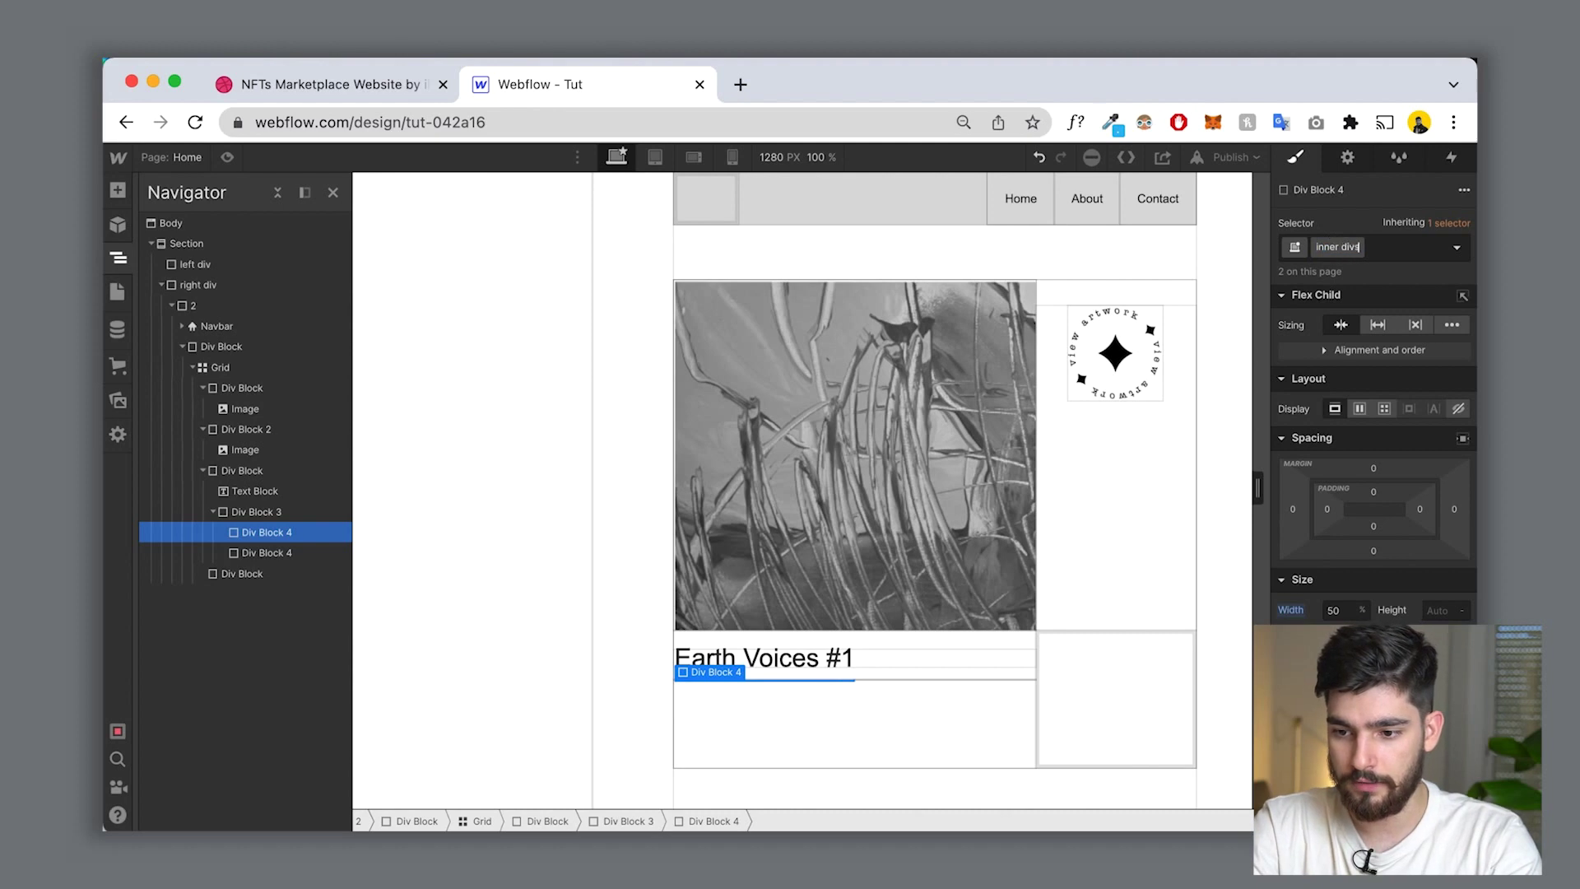
pyautogui.press('Return')
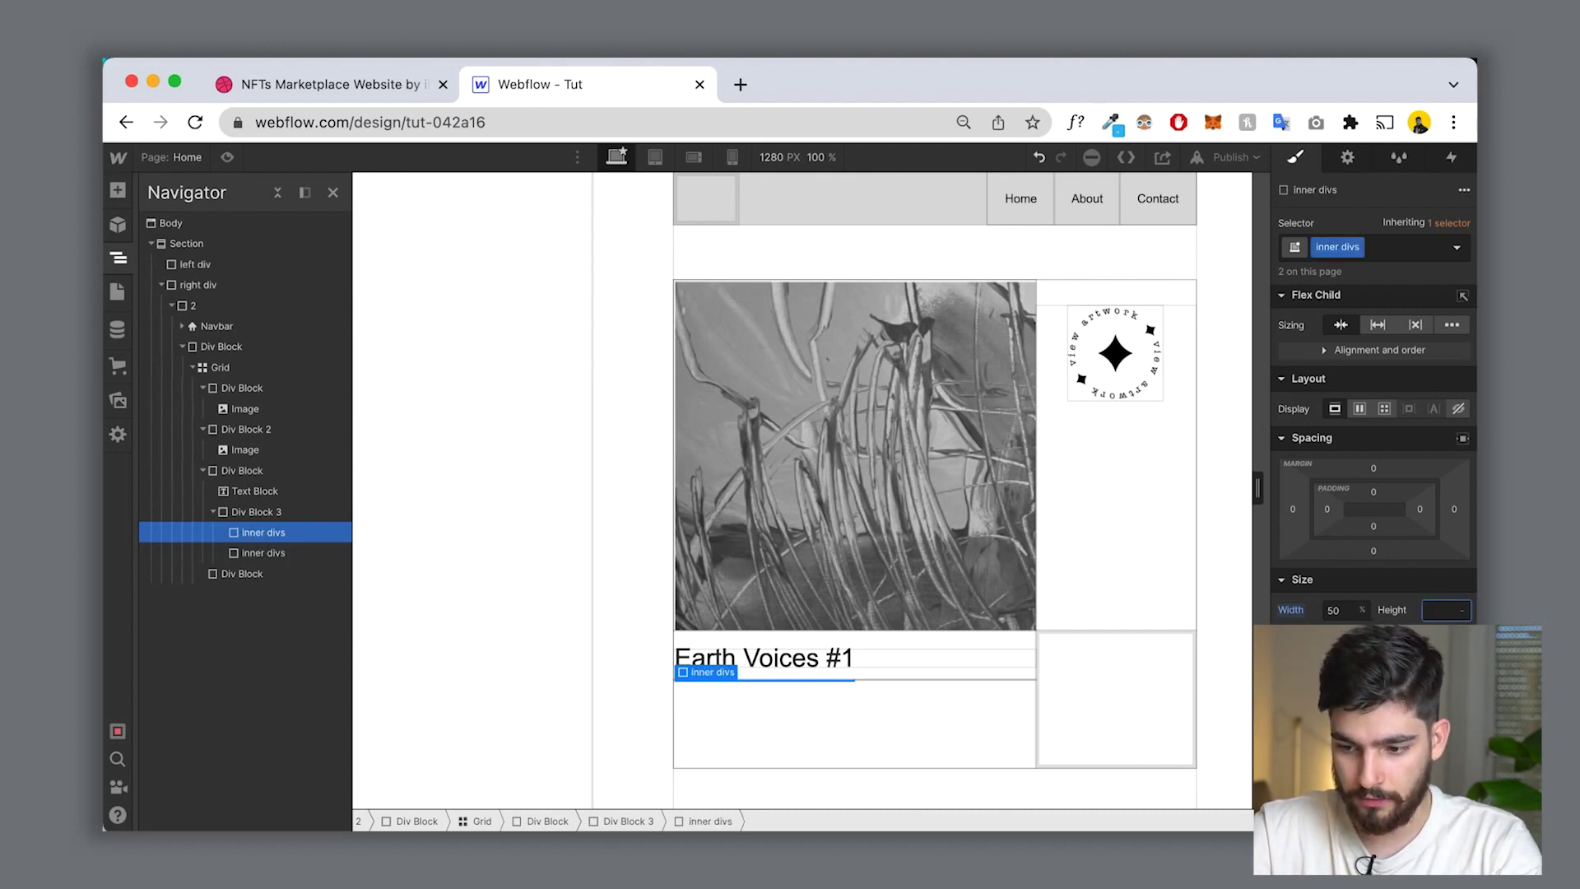
# Step: Set the height of the "inner divs" class to 100 px
pyautogui.write('120')
pyautogui.press('Return')
pyautogui.hotkey('shift', 'Down')
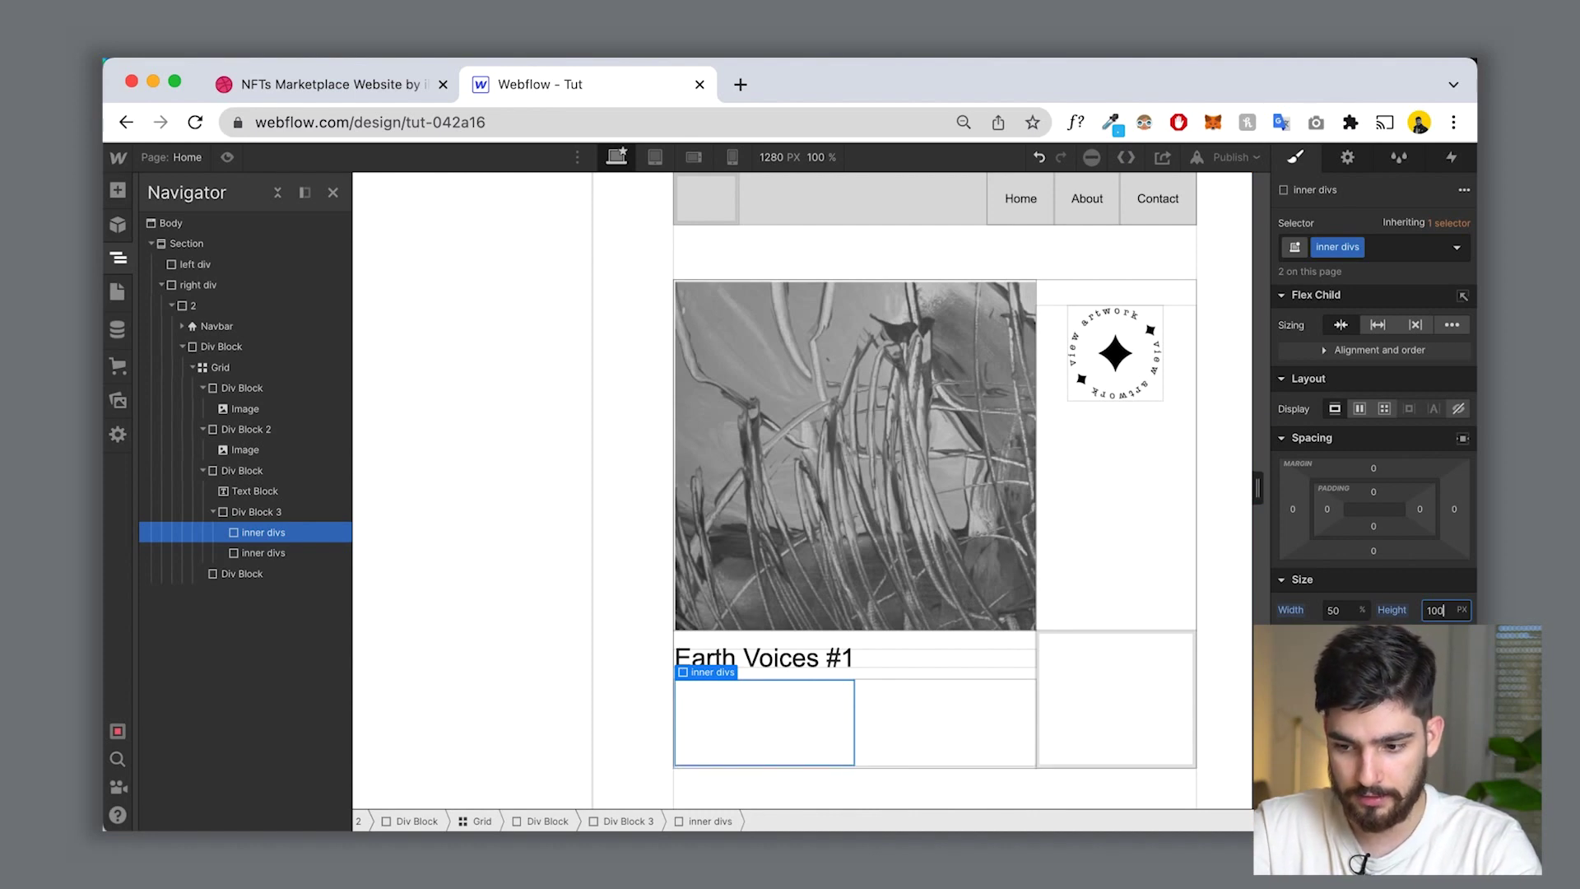
pyautogui.hotkey('shift', 'Up')
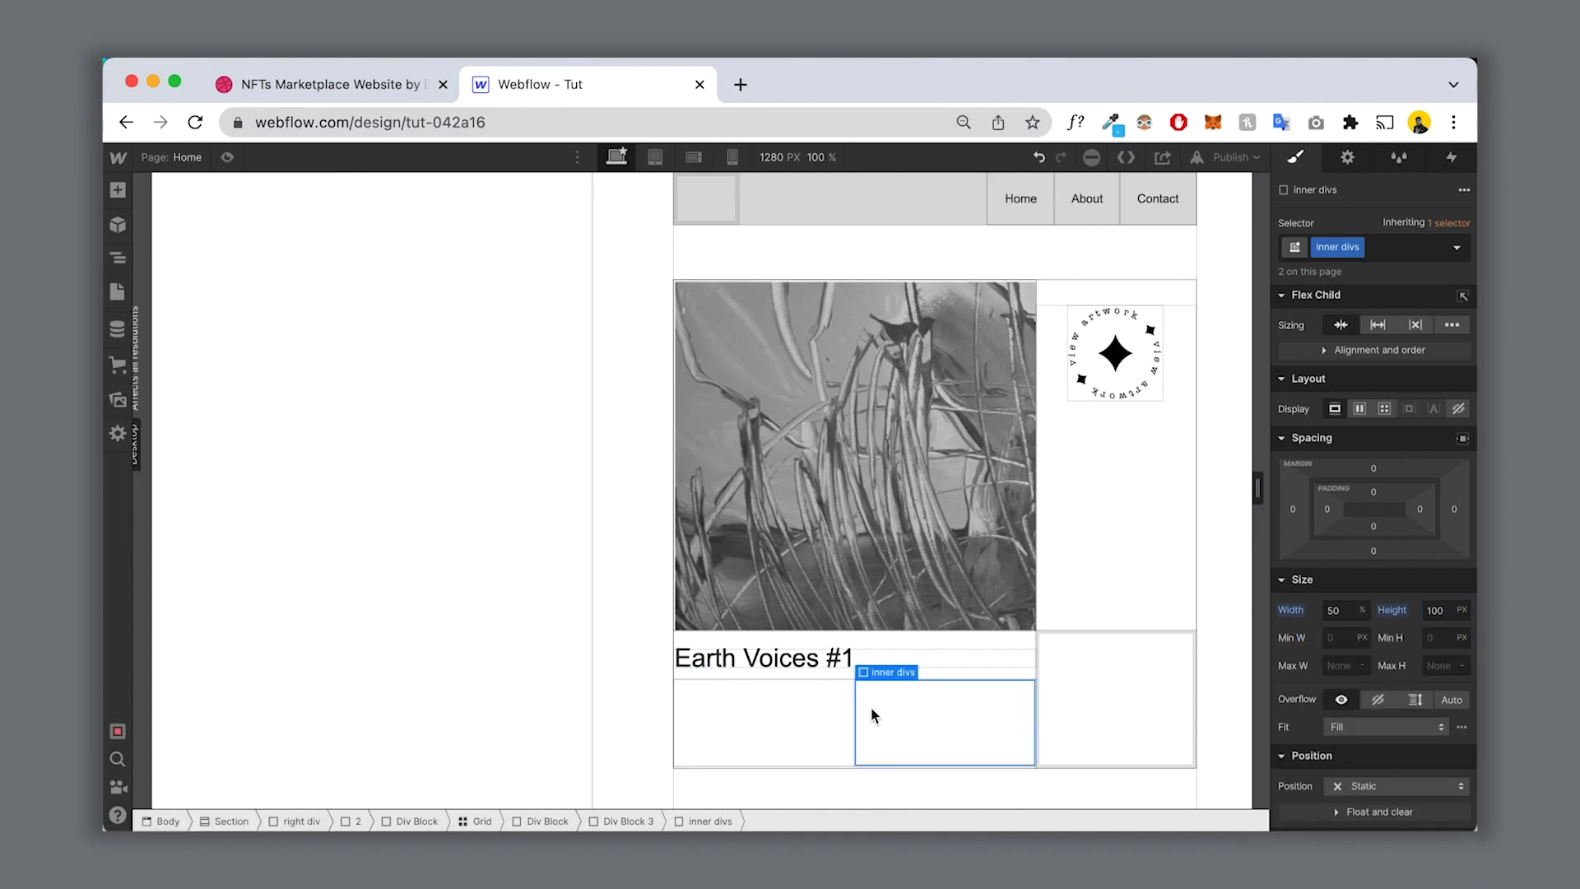
# Step: Add a text block reading "Current Bid" to the left inner div
pyautogui.press('super+e')
pyautogui.write('te')
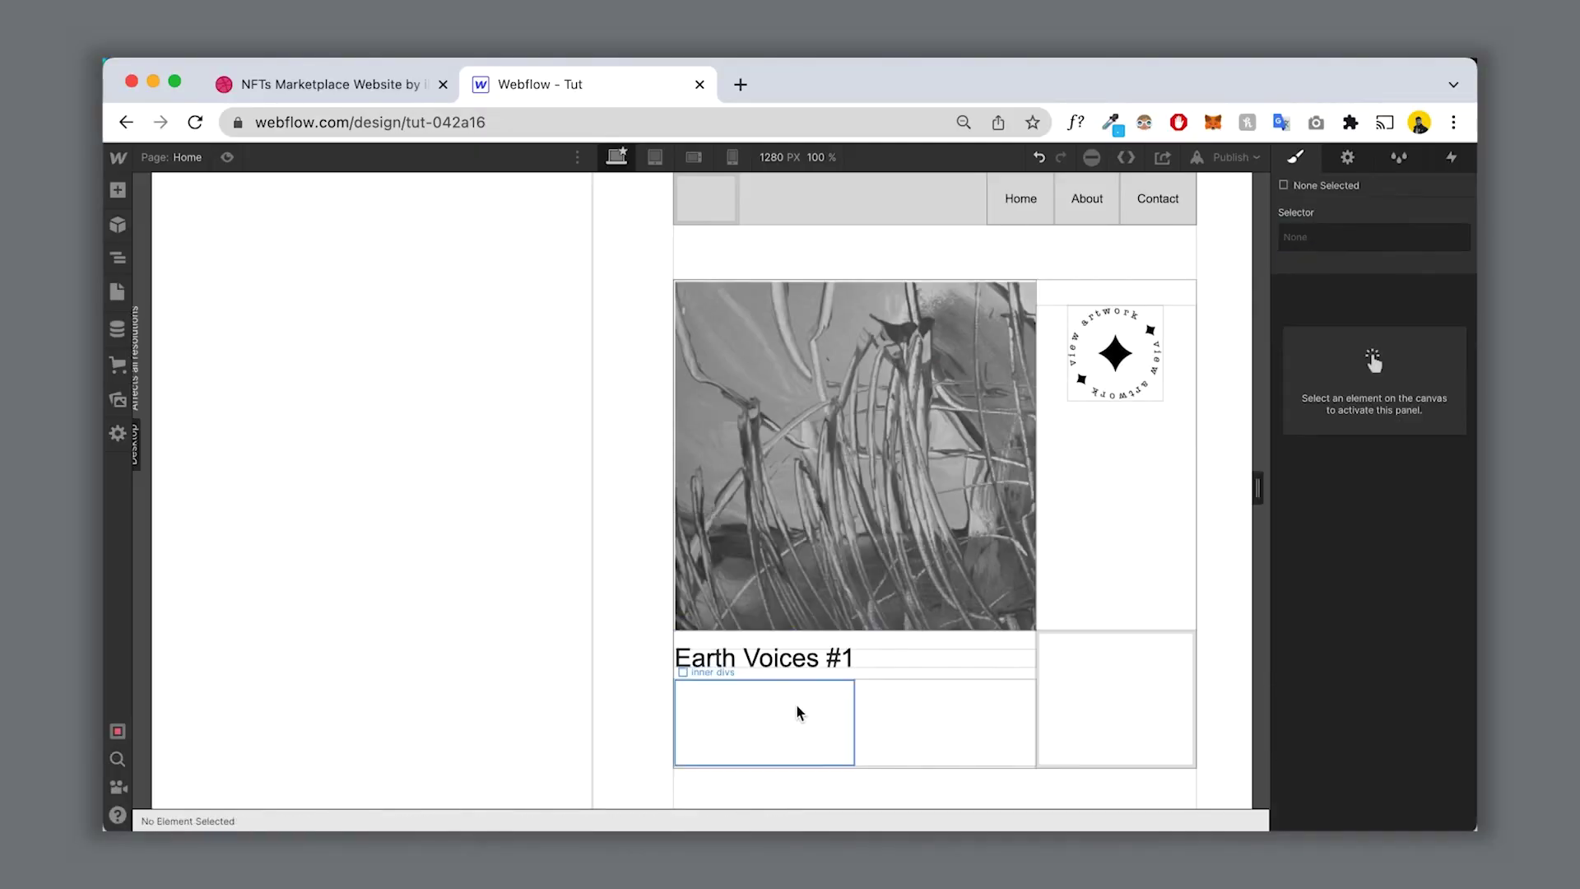
pyautogui.press('super+e')
pyautogui.write('text')
pyautogui.press('Down')
pyautogui.press('Return')
pyautogui.write('Current Bid')
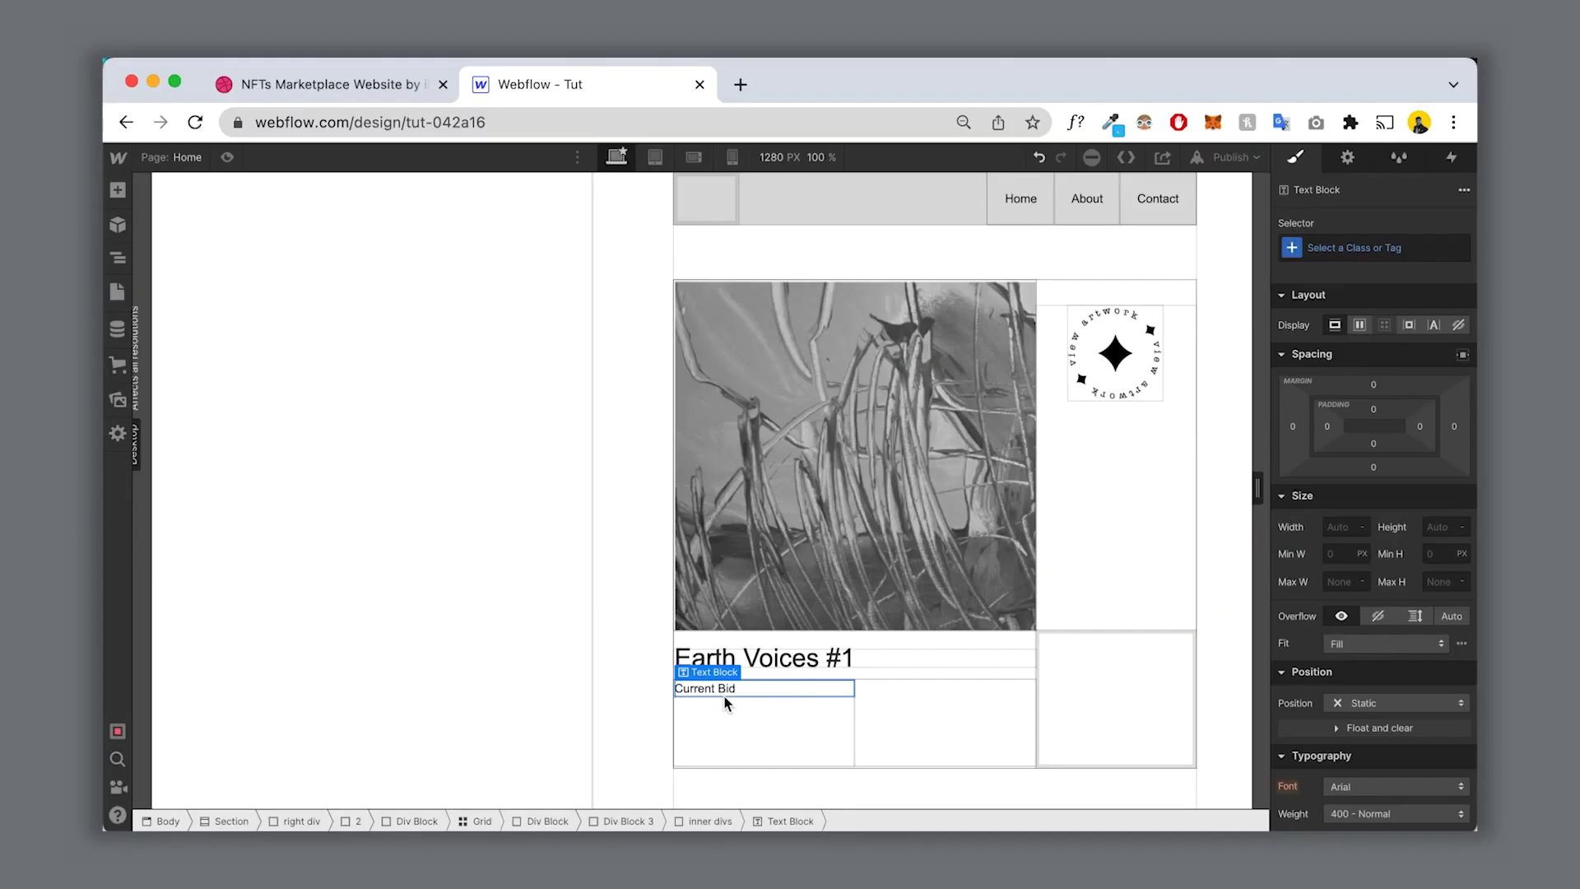
# Step: Duplicate the "Current Bid" text twice and change the copies to "2.00 ETH" and "$3,000"
pyautogui.press('super+c')
pyautogui.press('super+v')
pyautogui.press('super+v')
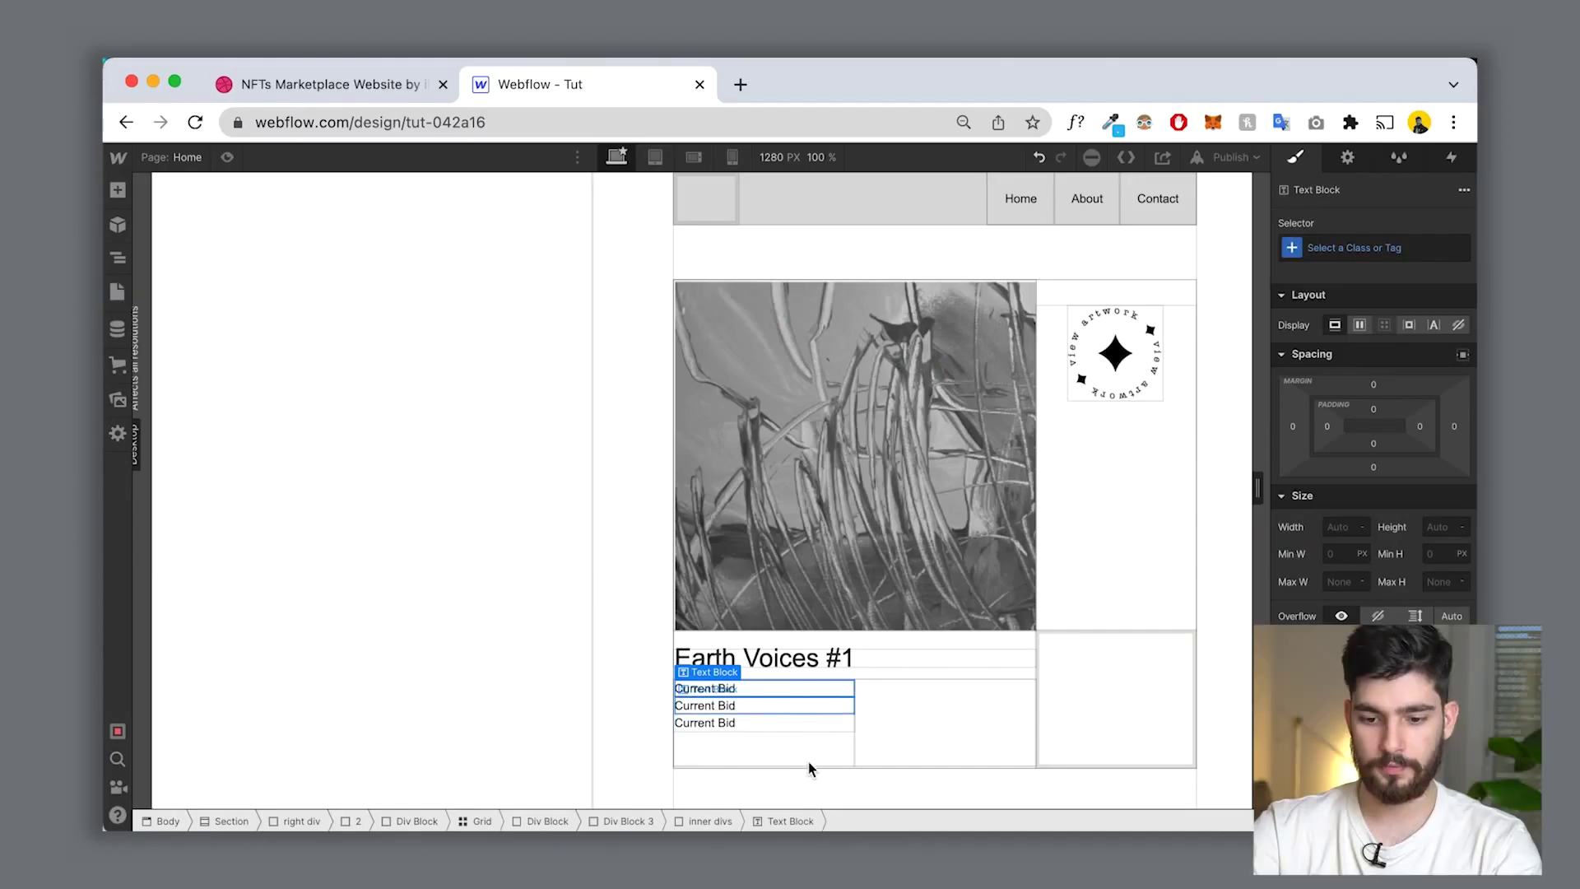
pyautogui.doubleClick(749, 708)
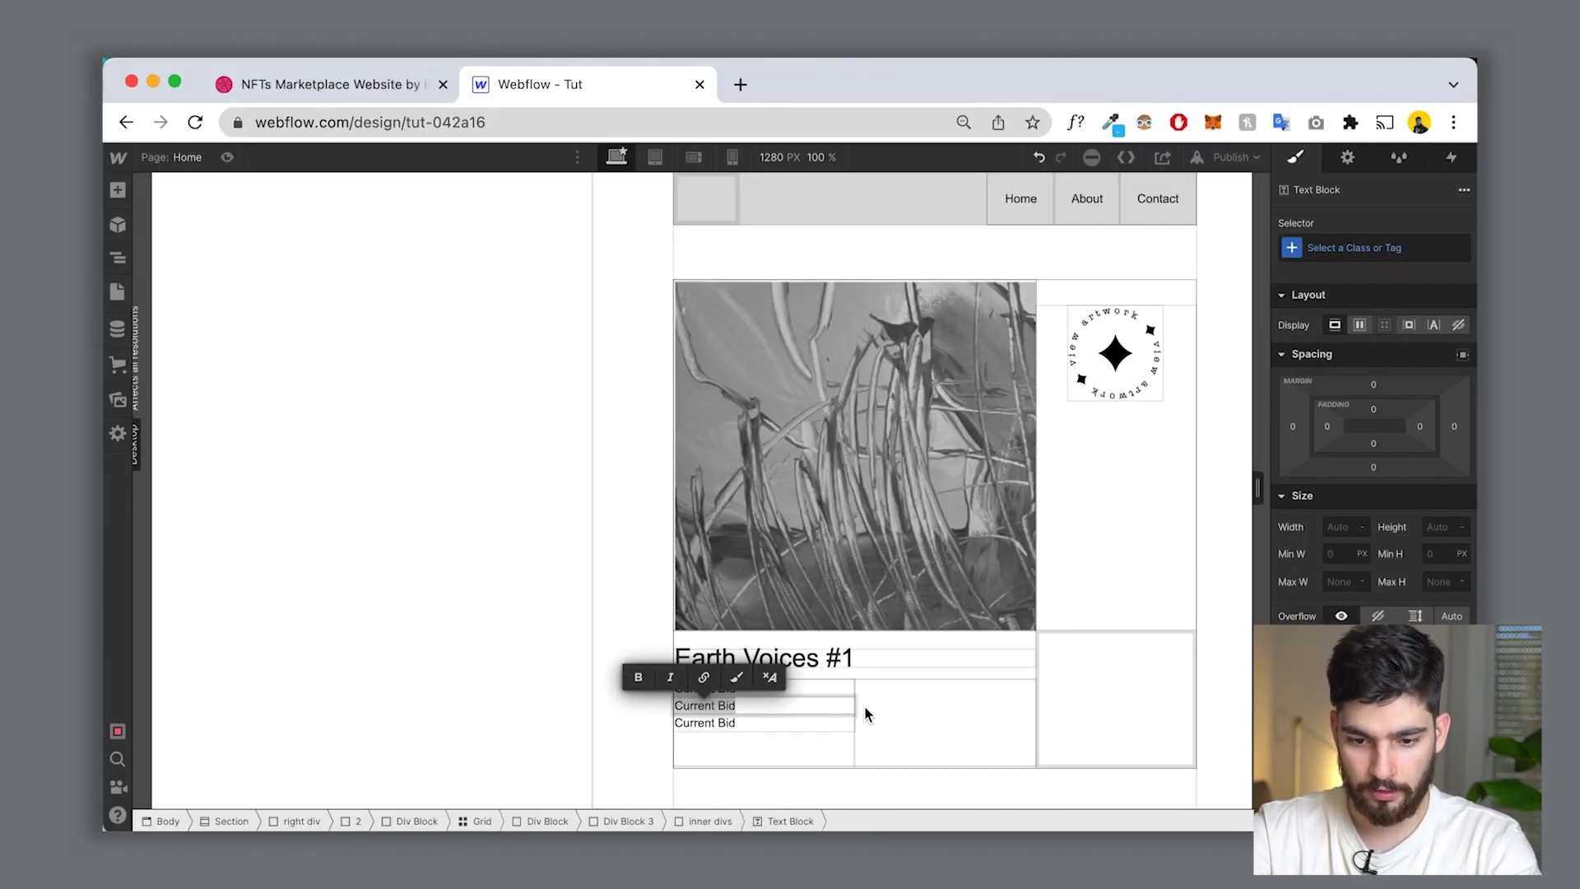
pyautogui.write('2.00 ETH')
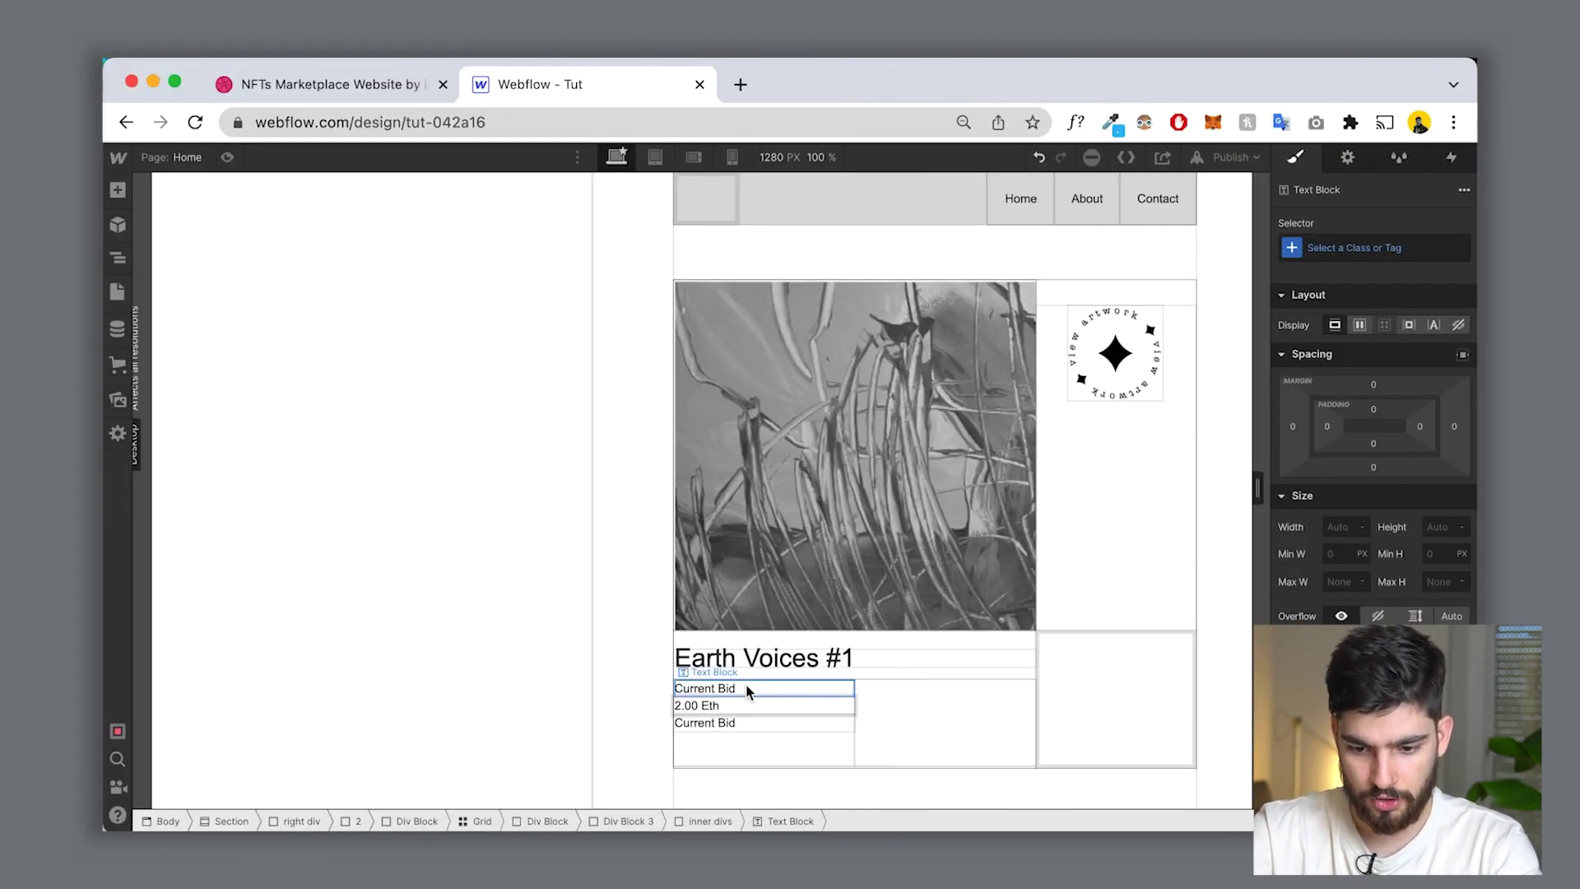
pyautogui.doubleClick(723, 722)
pyautogui.press('super+a')
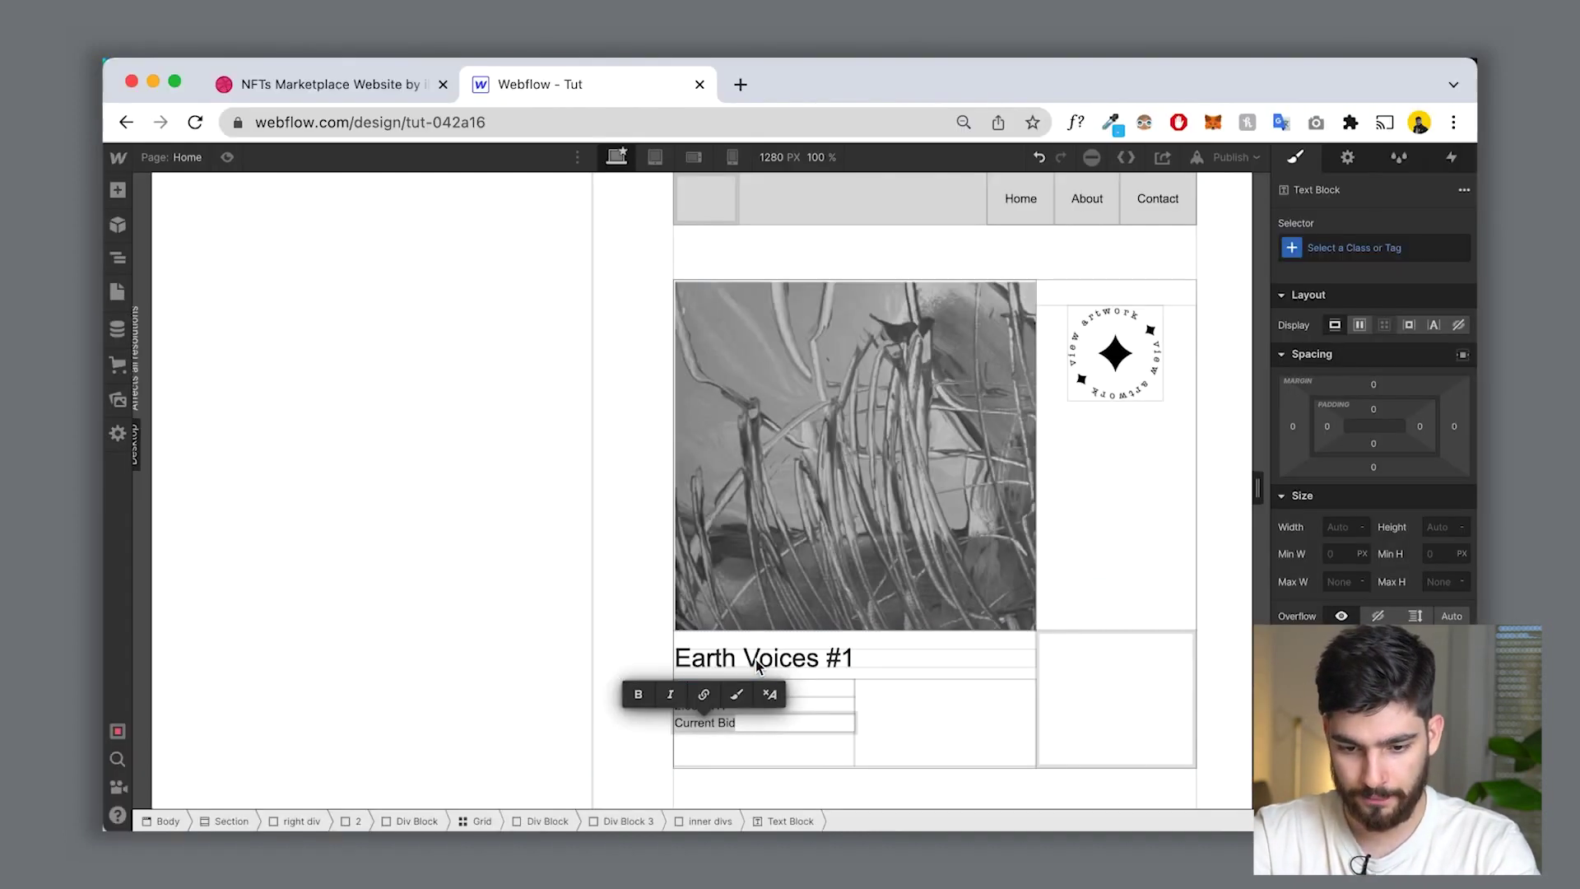
pyautogui.write('$3')
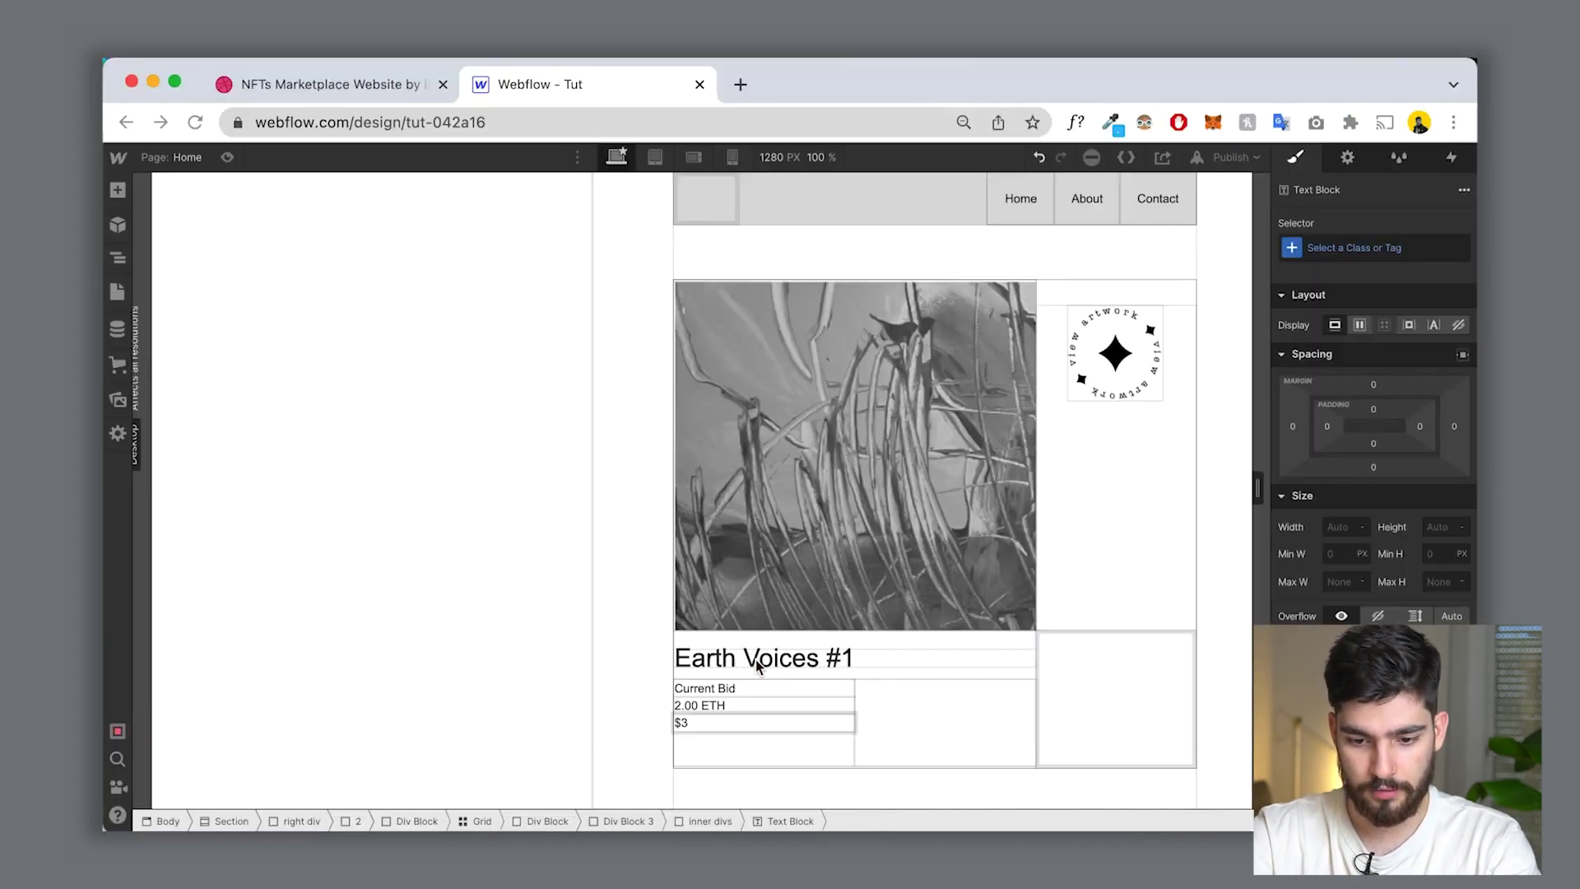
pyautogui.write('000,')
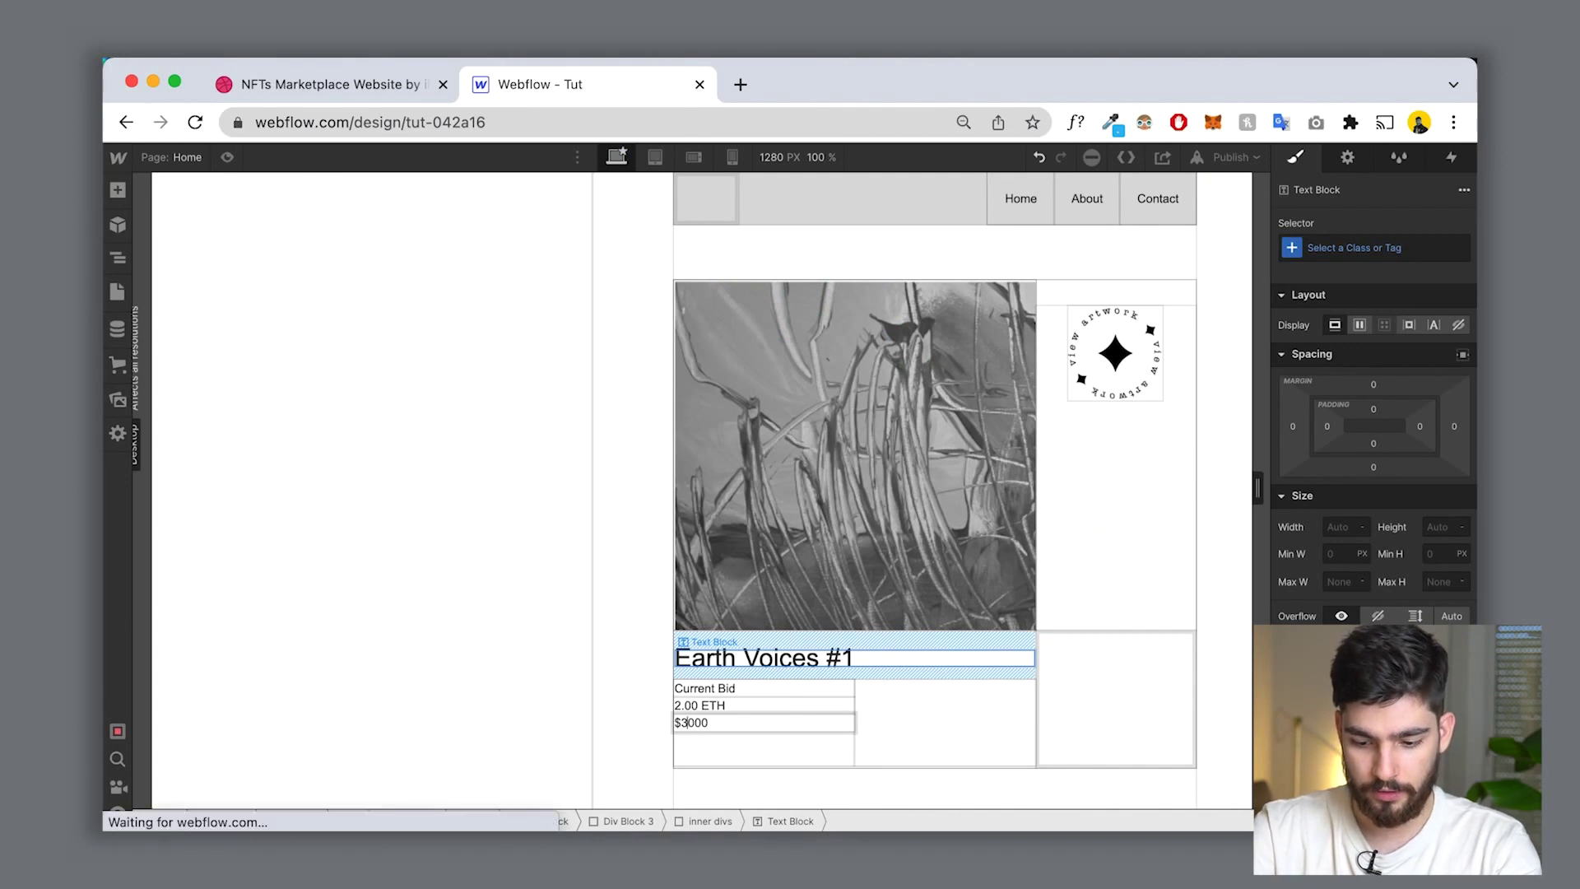
# Step: Assign the class "text 1" to the "Current Bid" text and "text 2" to the "2.00 ETH" text
pyautogui.click(723, 688)
pyautogui.click(1344, 248)
pyautogui.write('text')
pyautogui.press('Return')
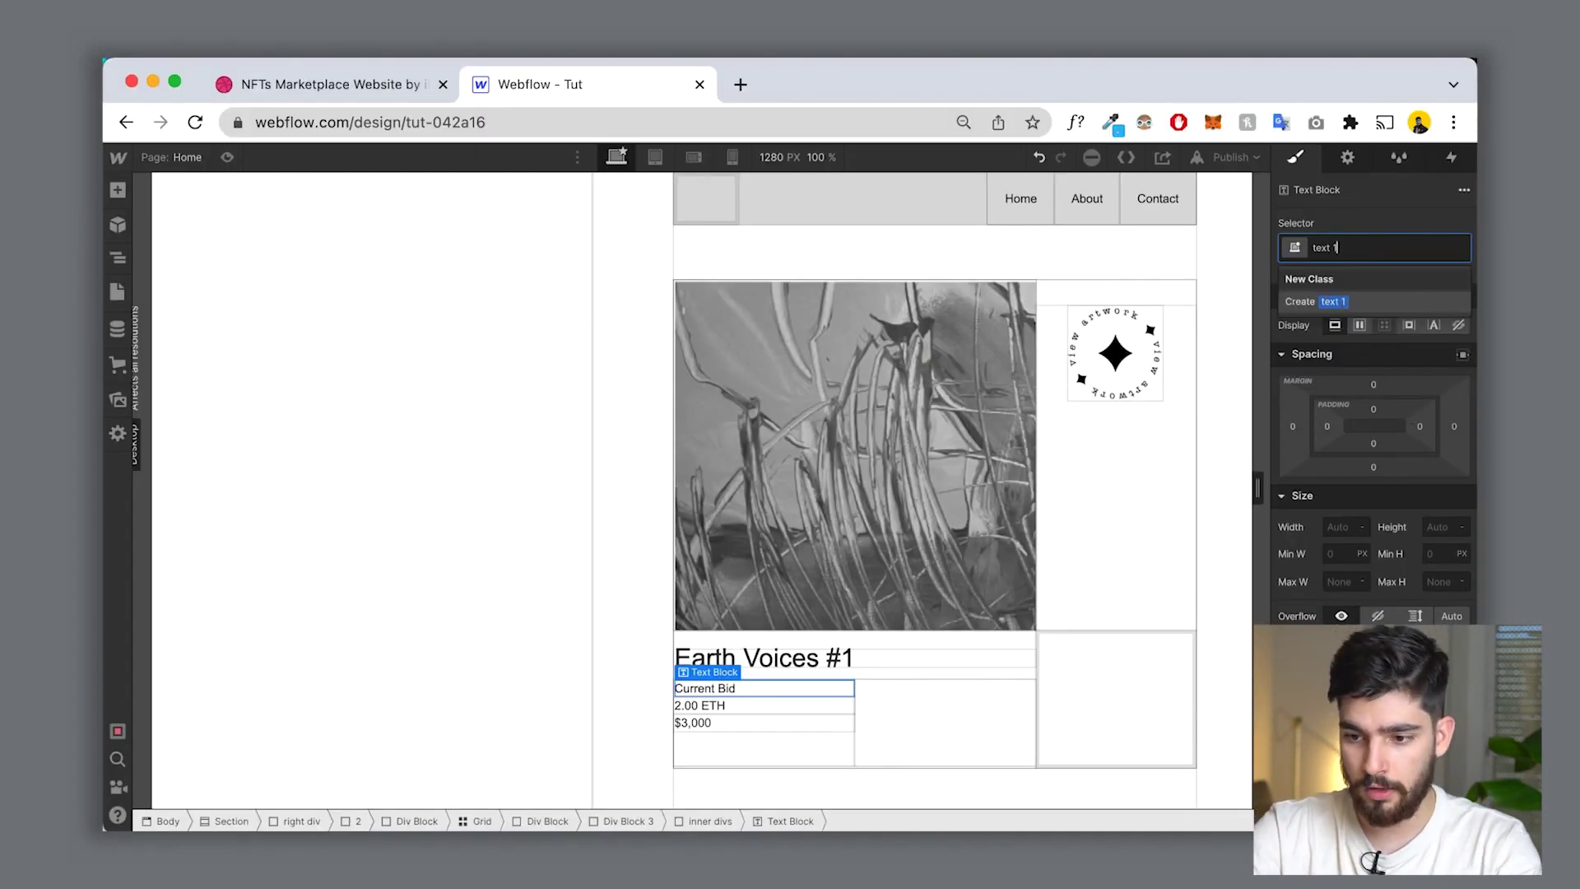
pyautogui.click(722, 706)
pyautogui.click(1344, 248)
pyautogui.write('text 2')
pyautogui.press('Return')
# Step: Duplicate the filled inner div so its copy serves as the right-hand column in place of the empty one
pyautogui.click(779, 739)
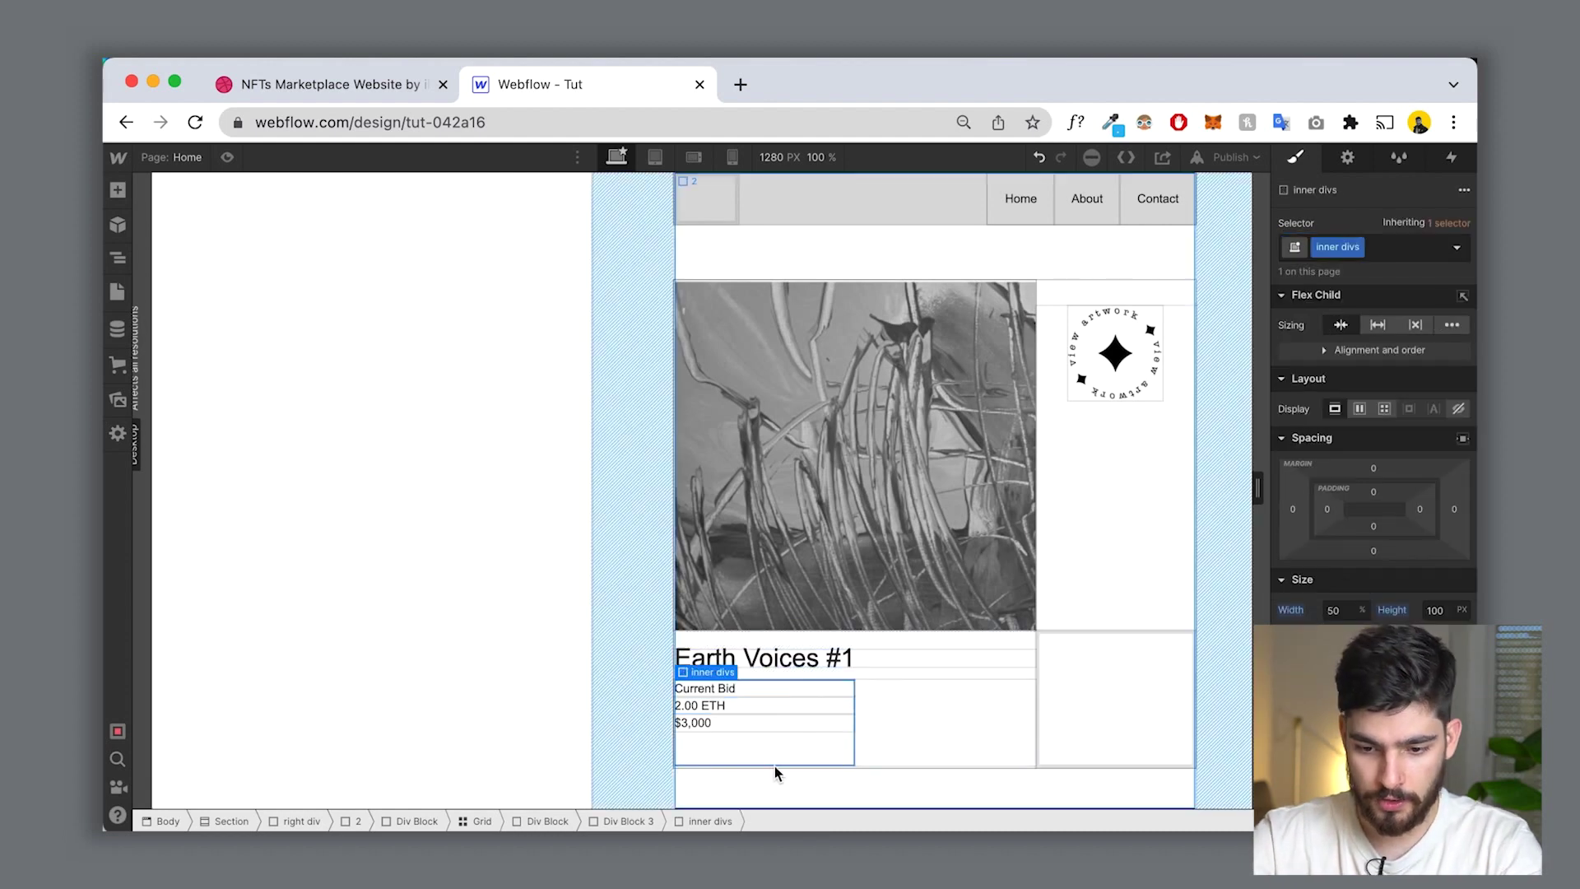
pyautogui.hotkey('ctrl', 'd')
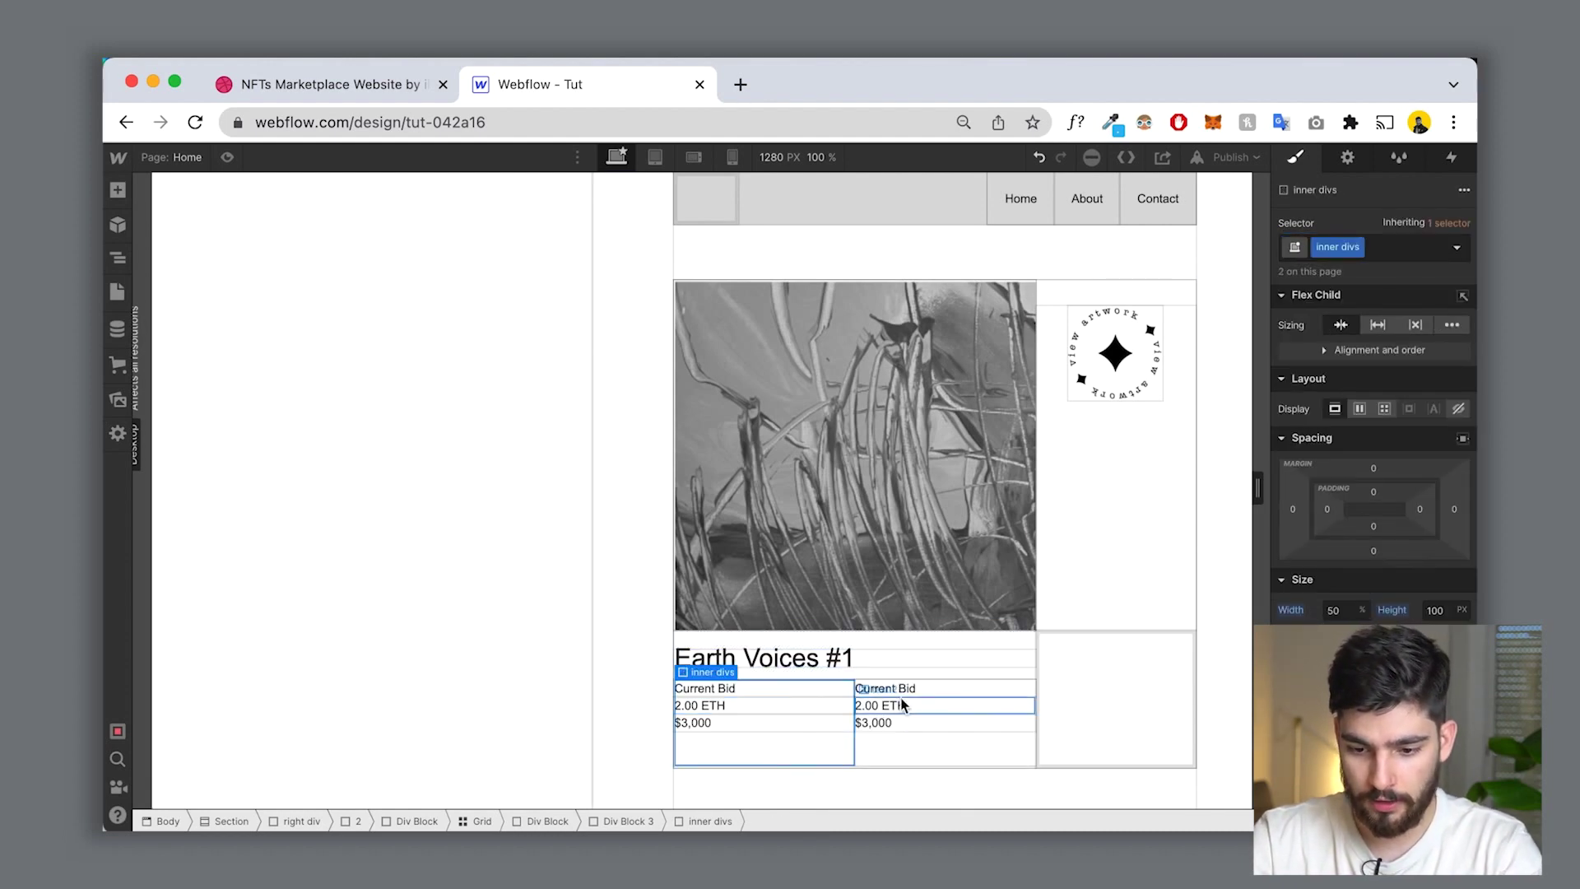
# Step: Apply a monospaced font to the "Current Bid" and "$3,000" texts in both columns
pyautogui.doubleClick(956, 688)
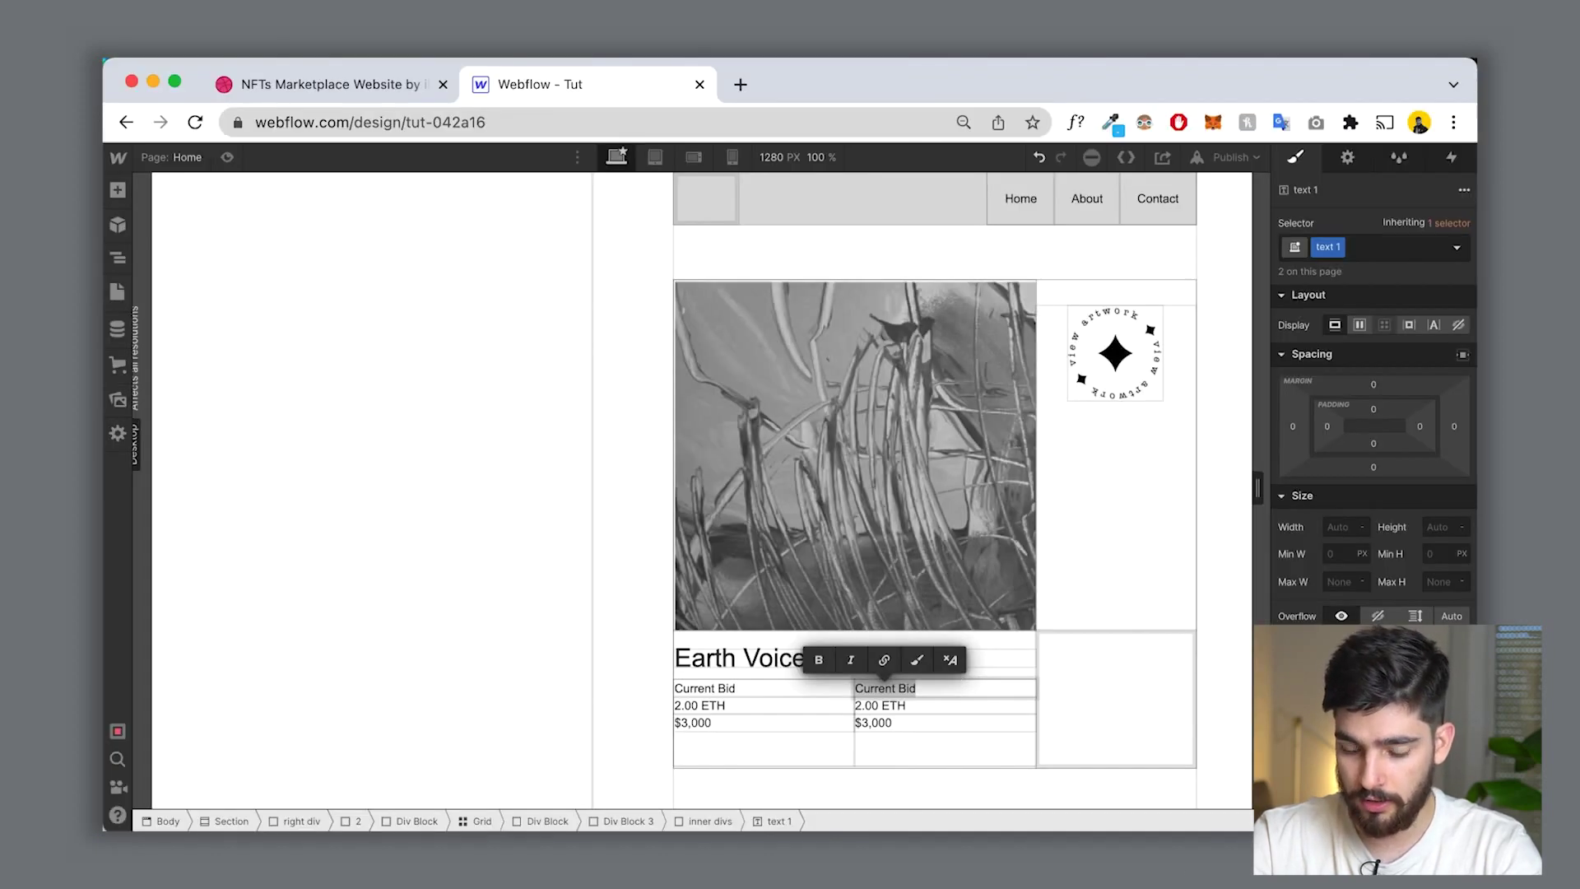
pyautogui.click(1396, 786)
pyautogui.click(1359, 466)
pyautogui.click(994, 729)
# Step: Style the "2.00 ETH" text in Open Sans at 40 px with a bolder weight and a taller line height
pyautogui.click(946, 706)
pyautogui.scroll(-5, 1374, 576)
pyautogui.click(1337, 642)
pyautogui.write('40')
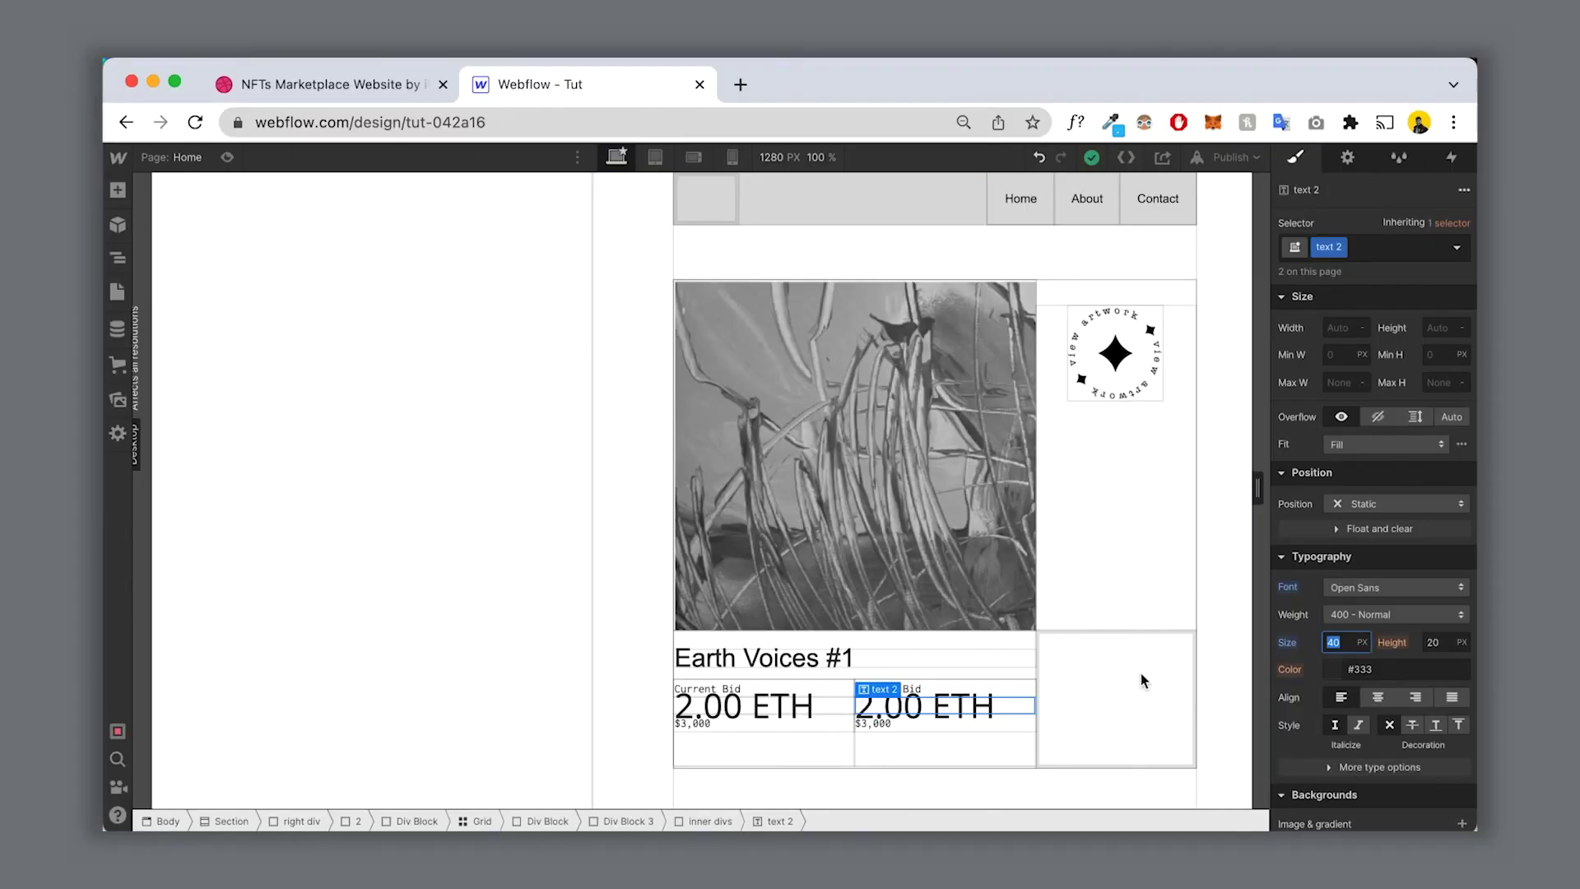
pyautogui.click(1405, 480)
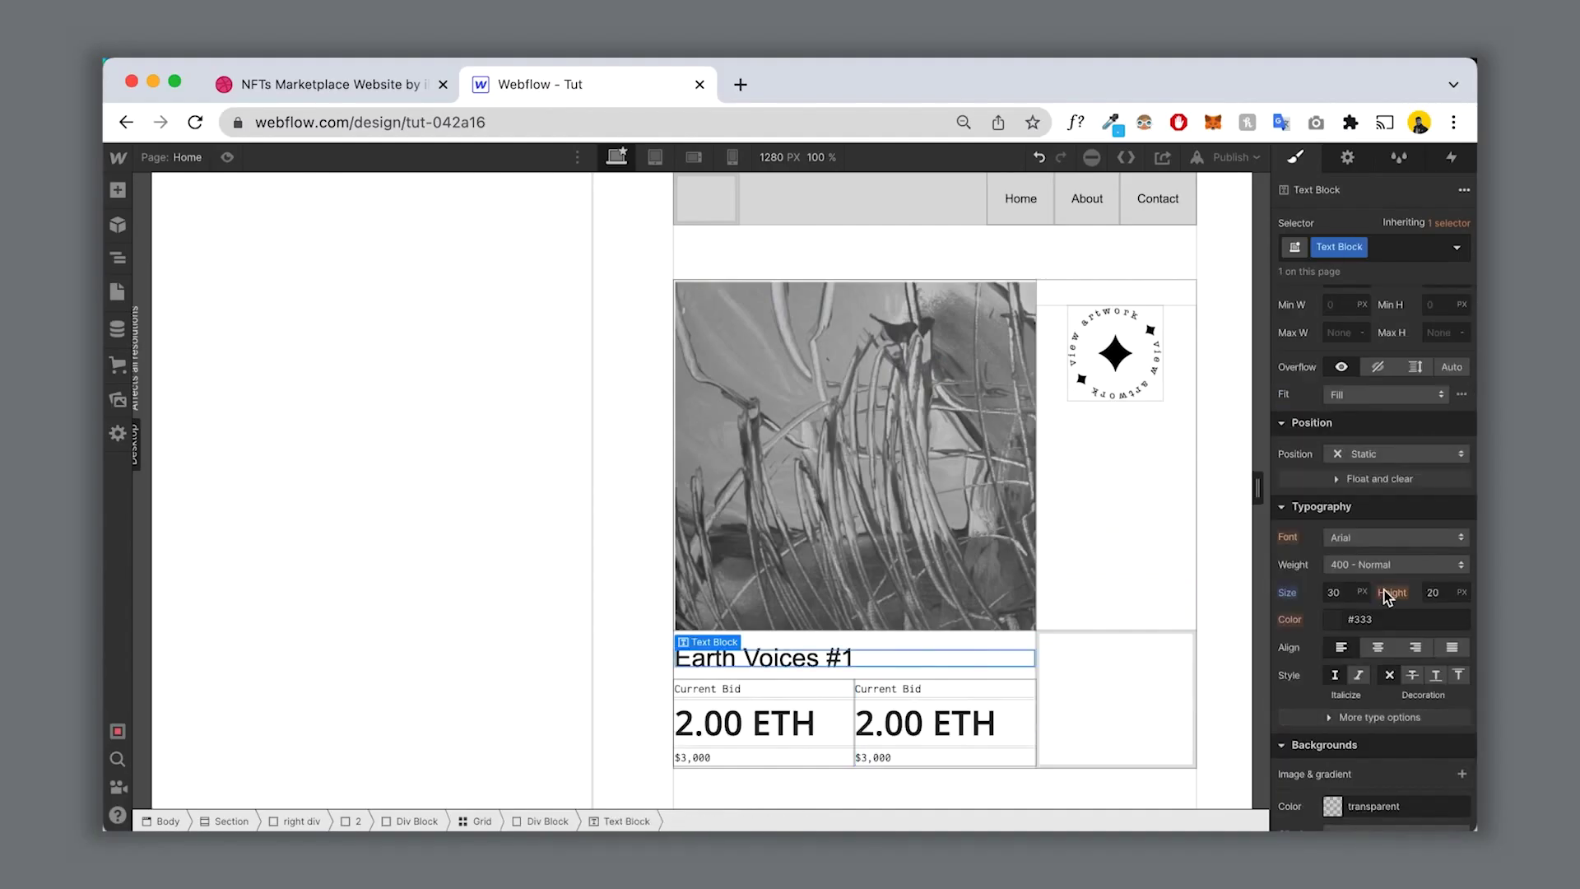
# Step: Style the "Earth Voices #1" title in Open Sans with a heavier weight
pyautogui.click(1366, 546)
pyautogui.click(1371, 557)
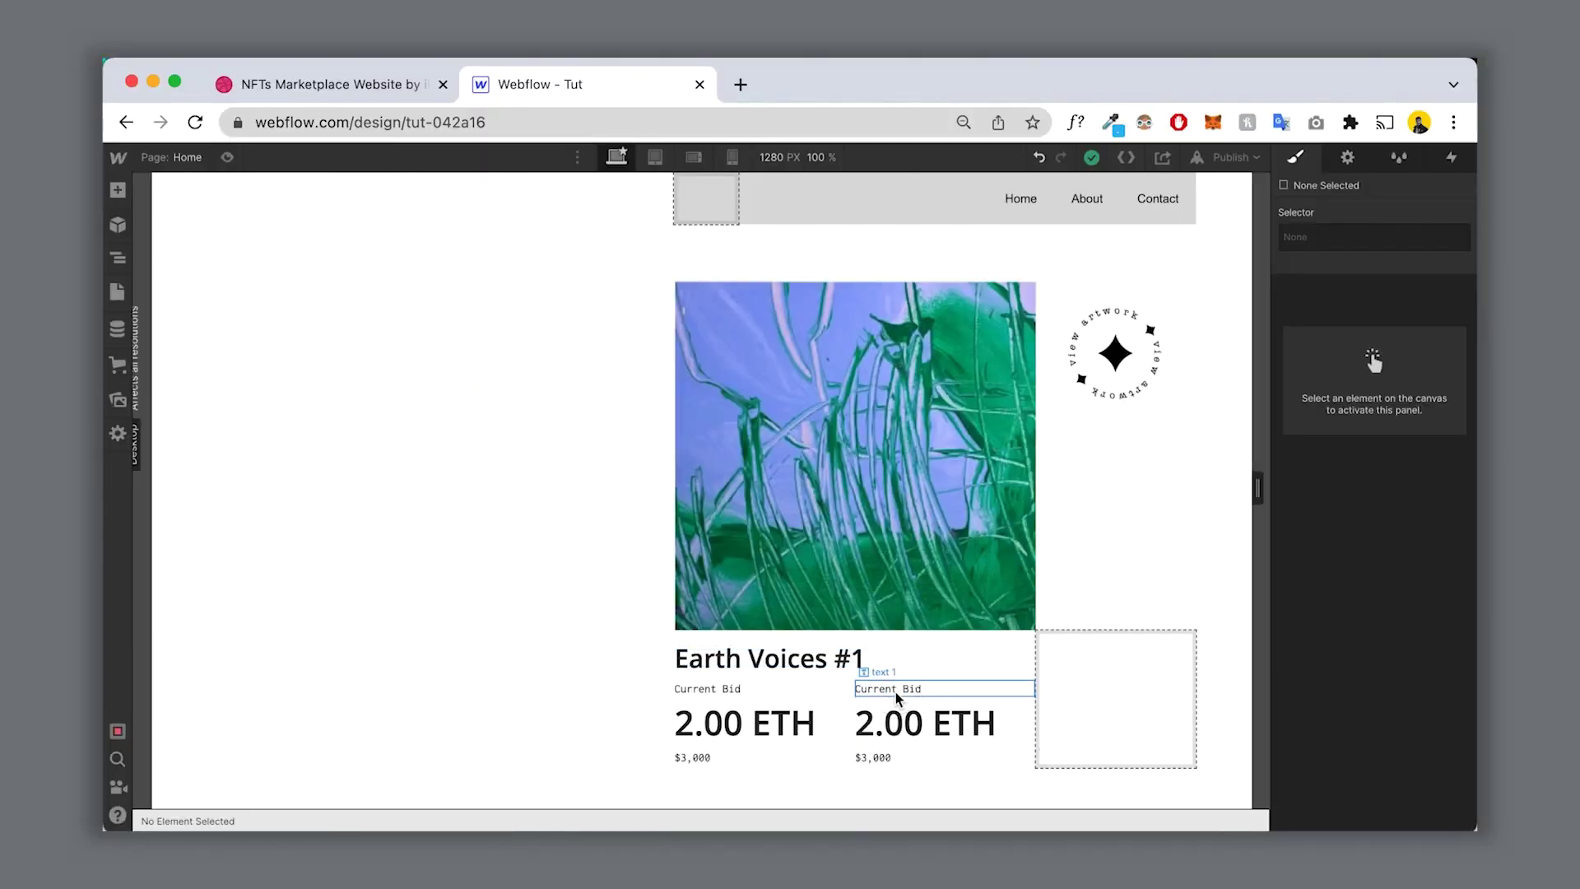
# Step: Change the right-hand column's texts to "Auction Time", "16:15:12" and "Hour Minutes Seconds"
pyautogui.click(897, 693)
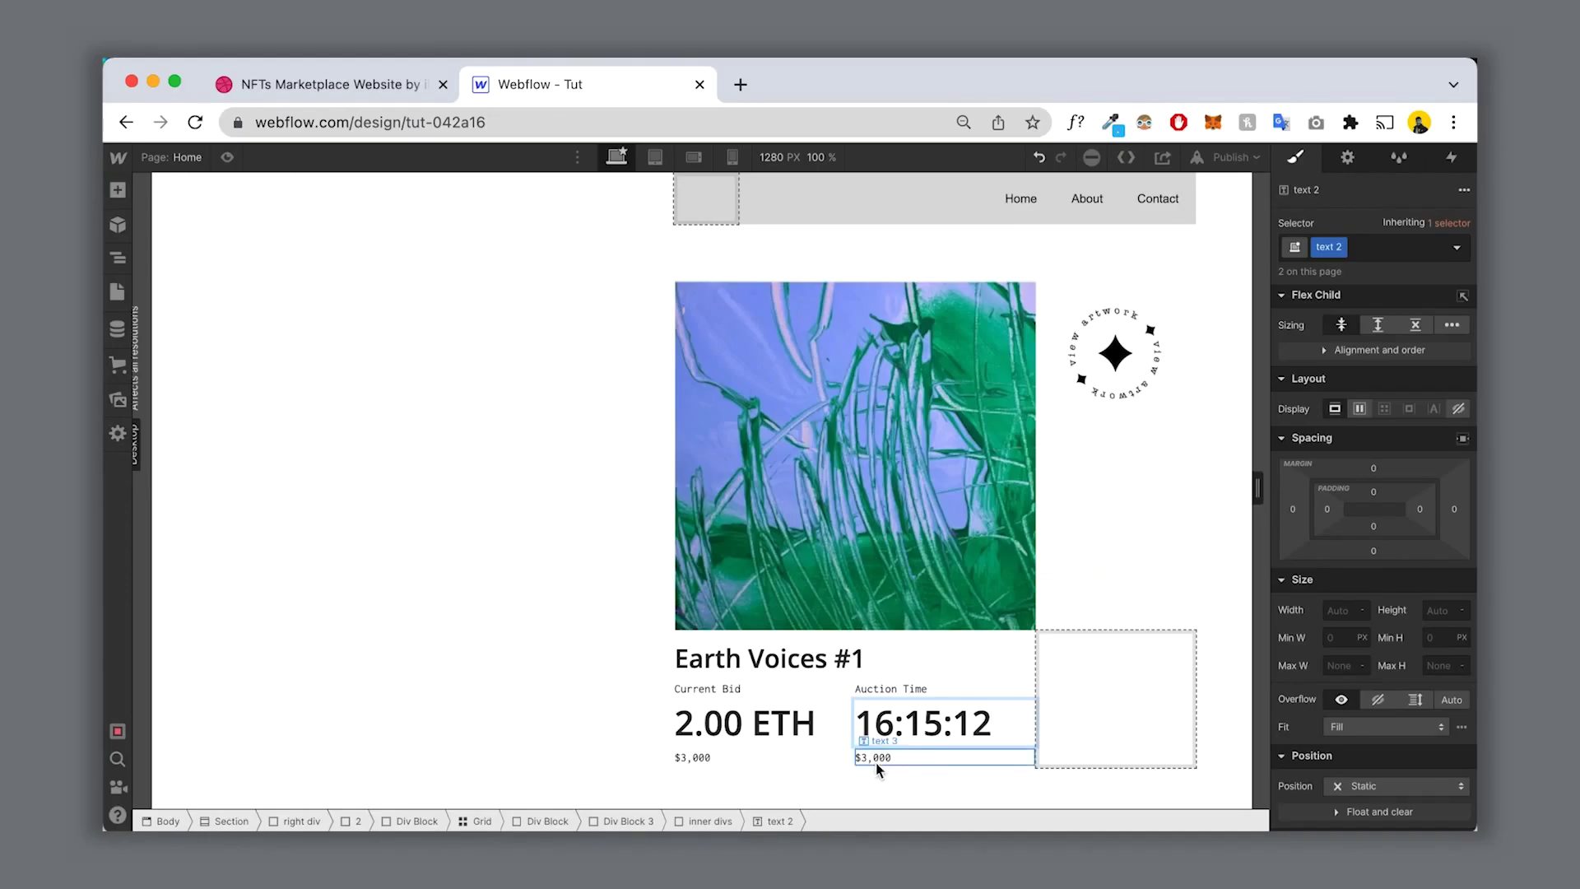
pyautogui.doubleClick(871, 757)
pyautogui.write('Hour Minutes Seconds')
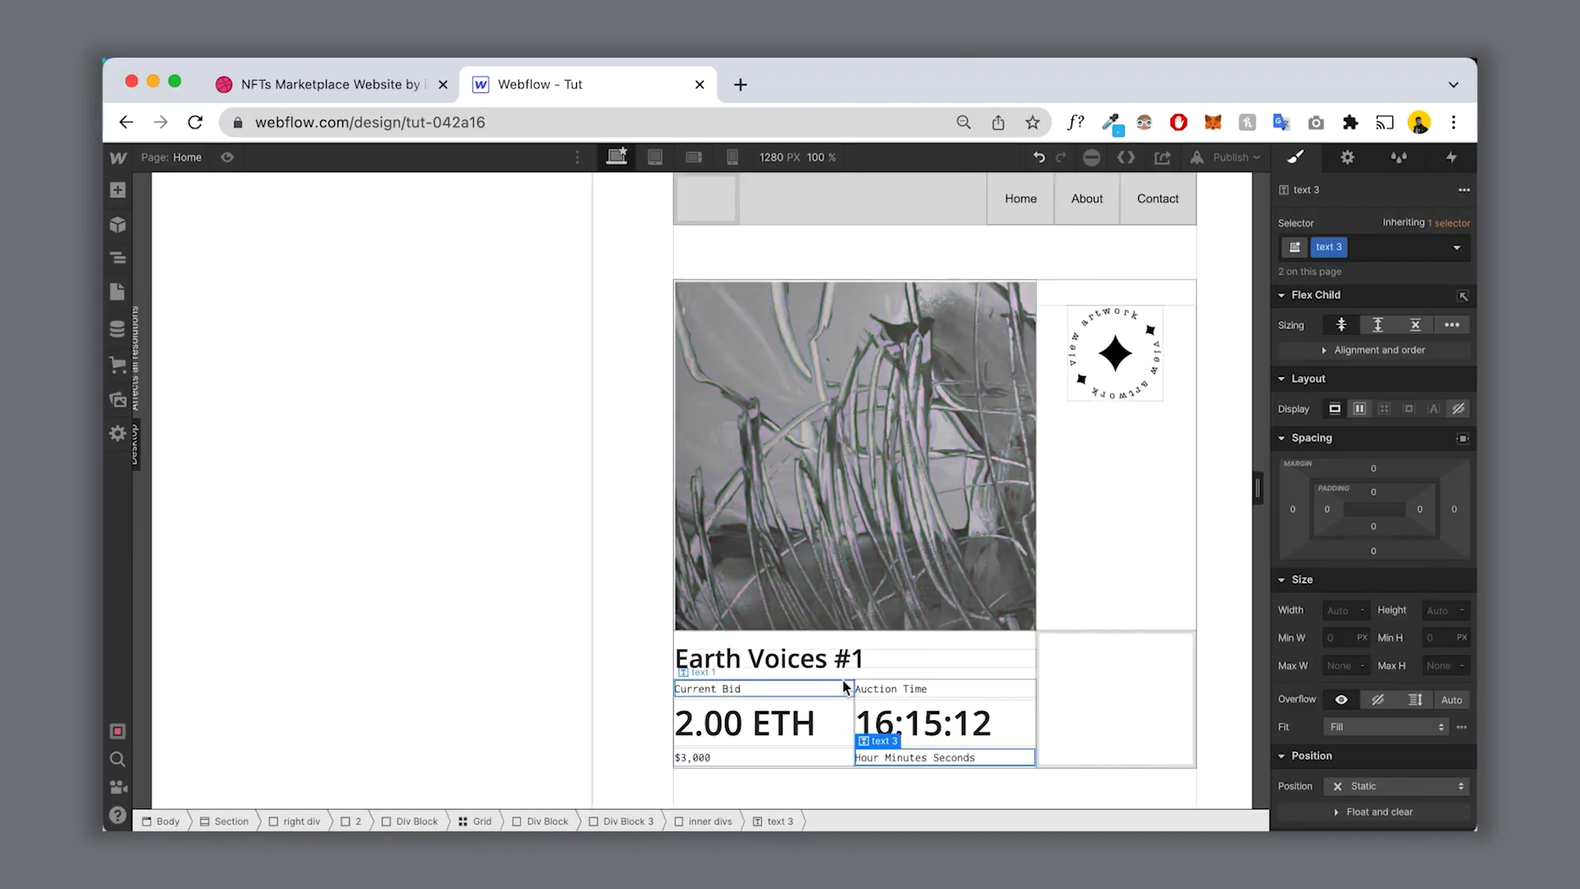
# Step: Add a small gap between the "Earth Voices #1" title and the two columns below it
pyautogui.click(827, 704)
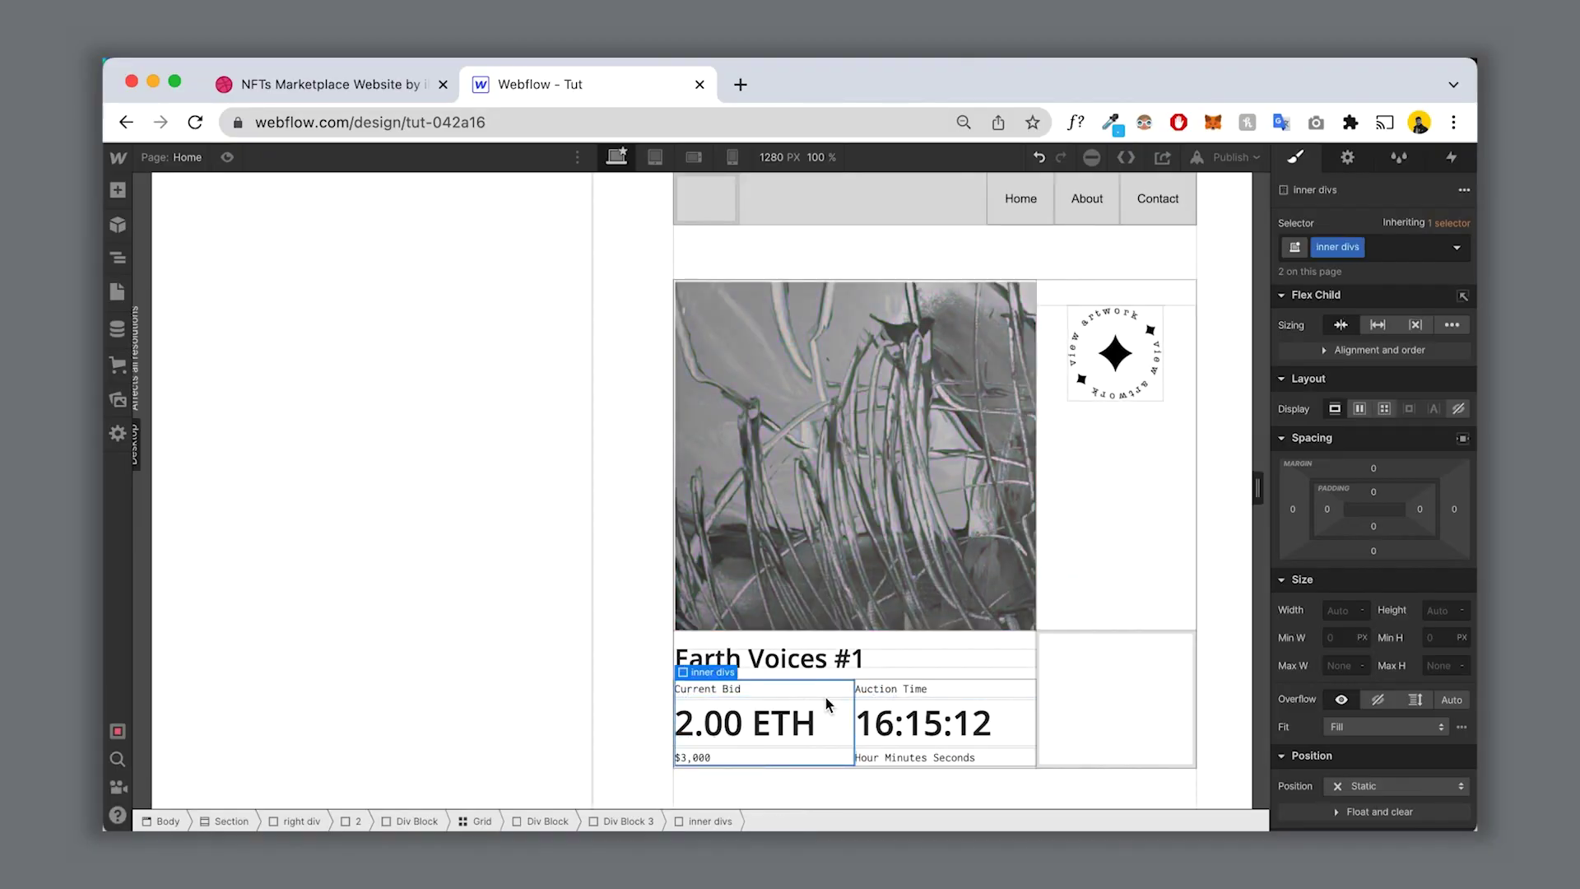
pyautogui.click(1165, 731)
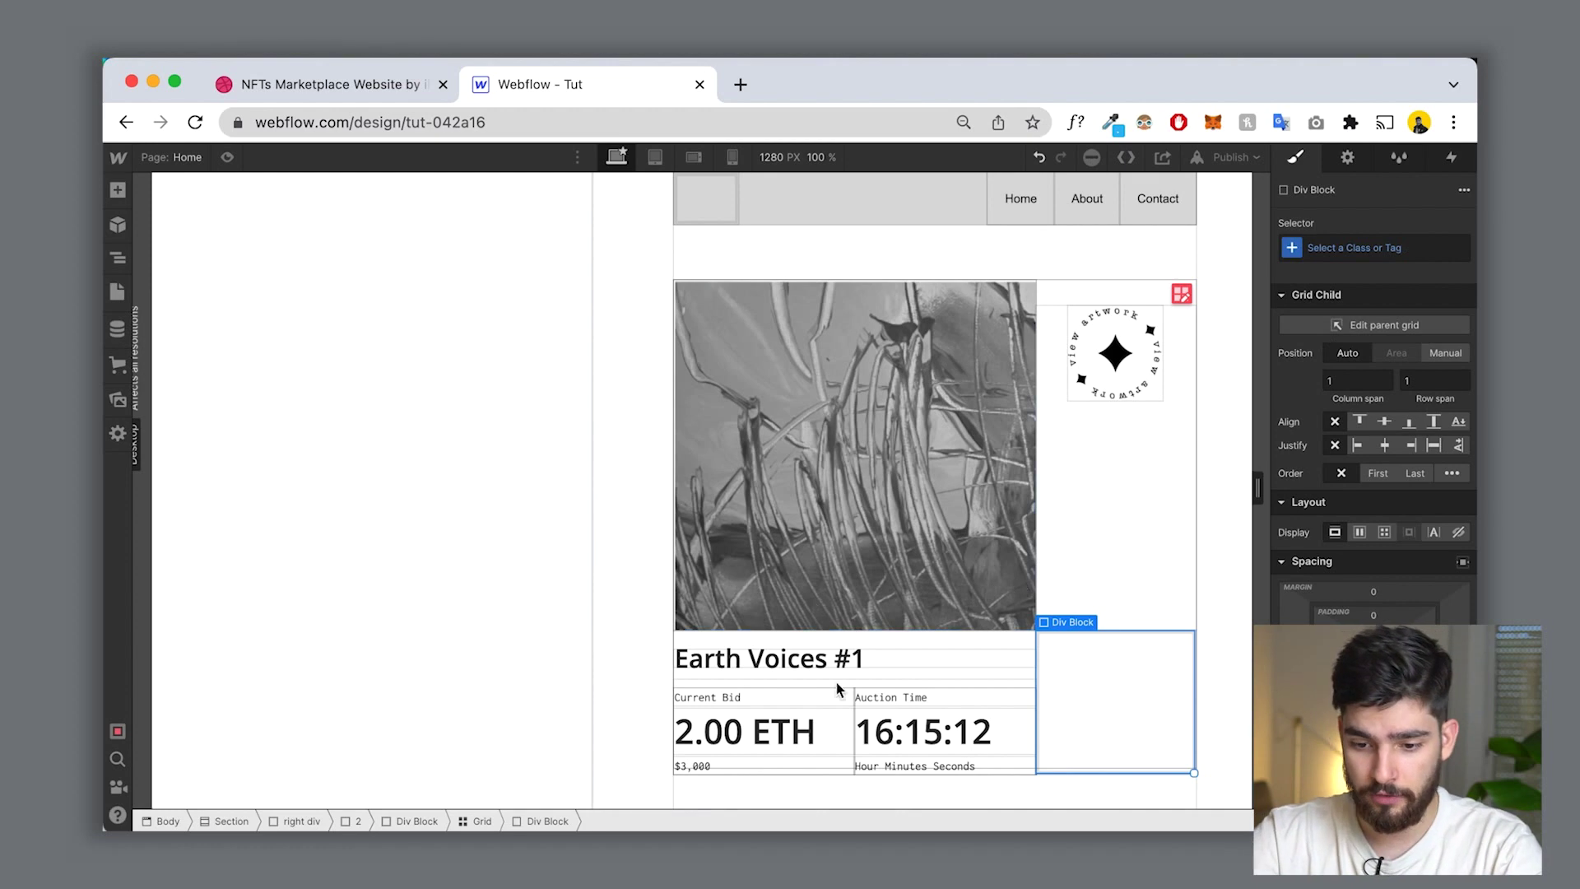
pyautogui.press('Escape')
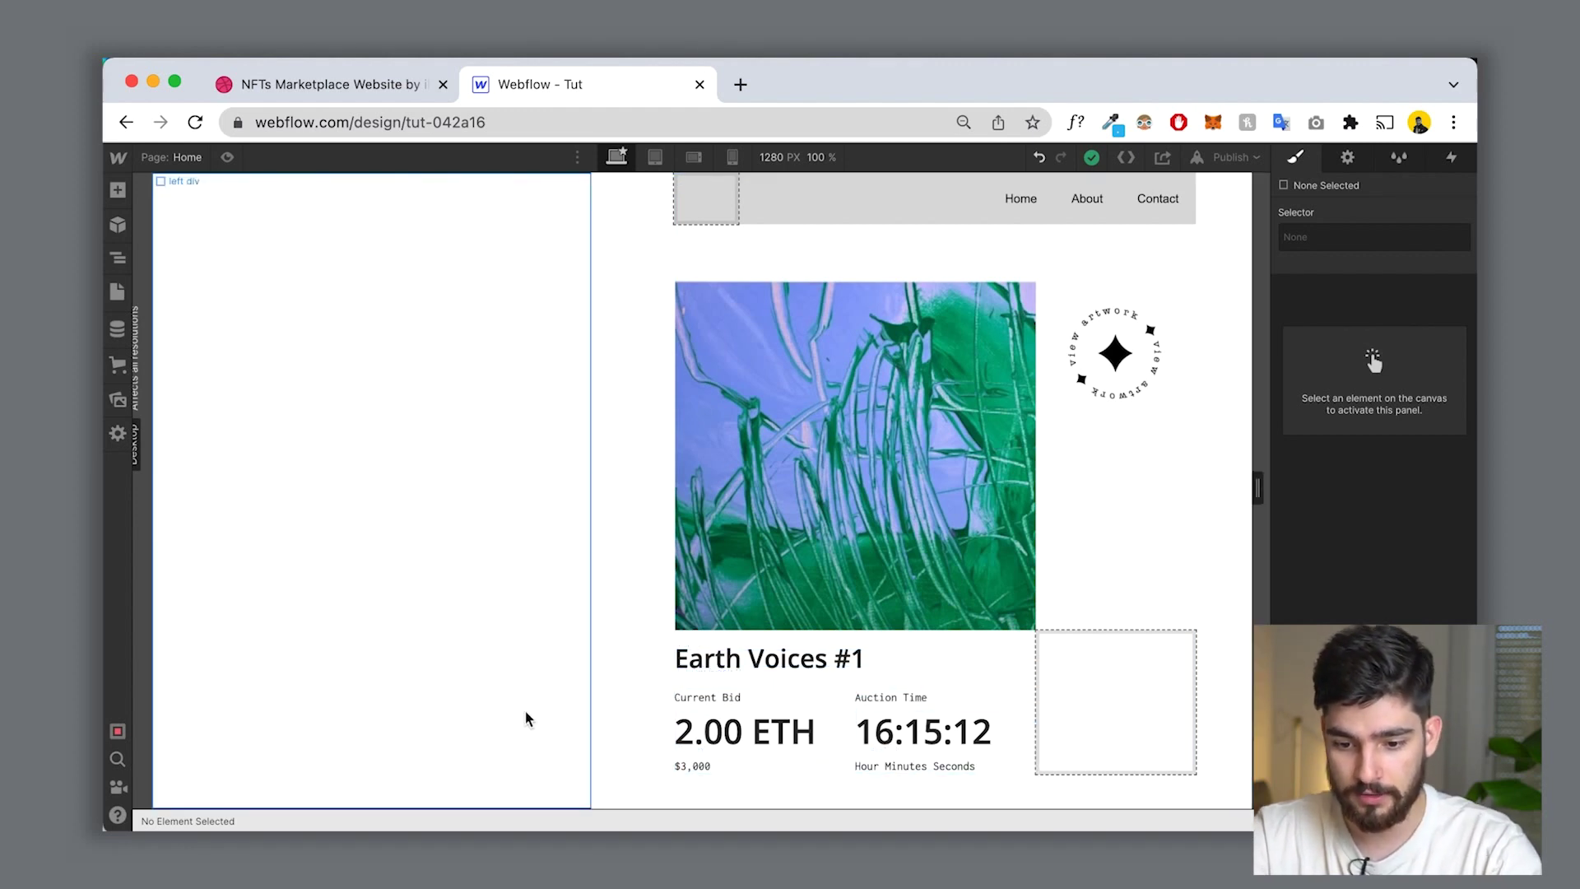
# Step: Switch to the Figma file and examine the auction details and the bid card in the hero layout
pyautogui.click(809, 662)
pyautogui.scroll(-3, 1374, 436)
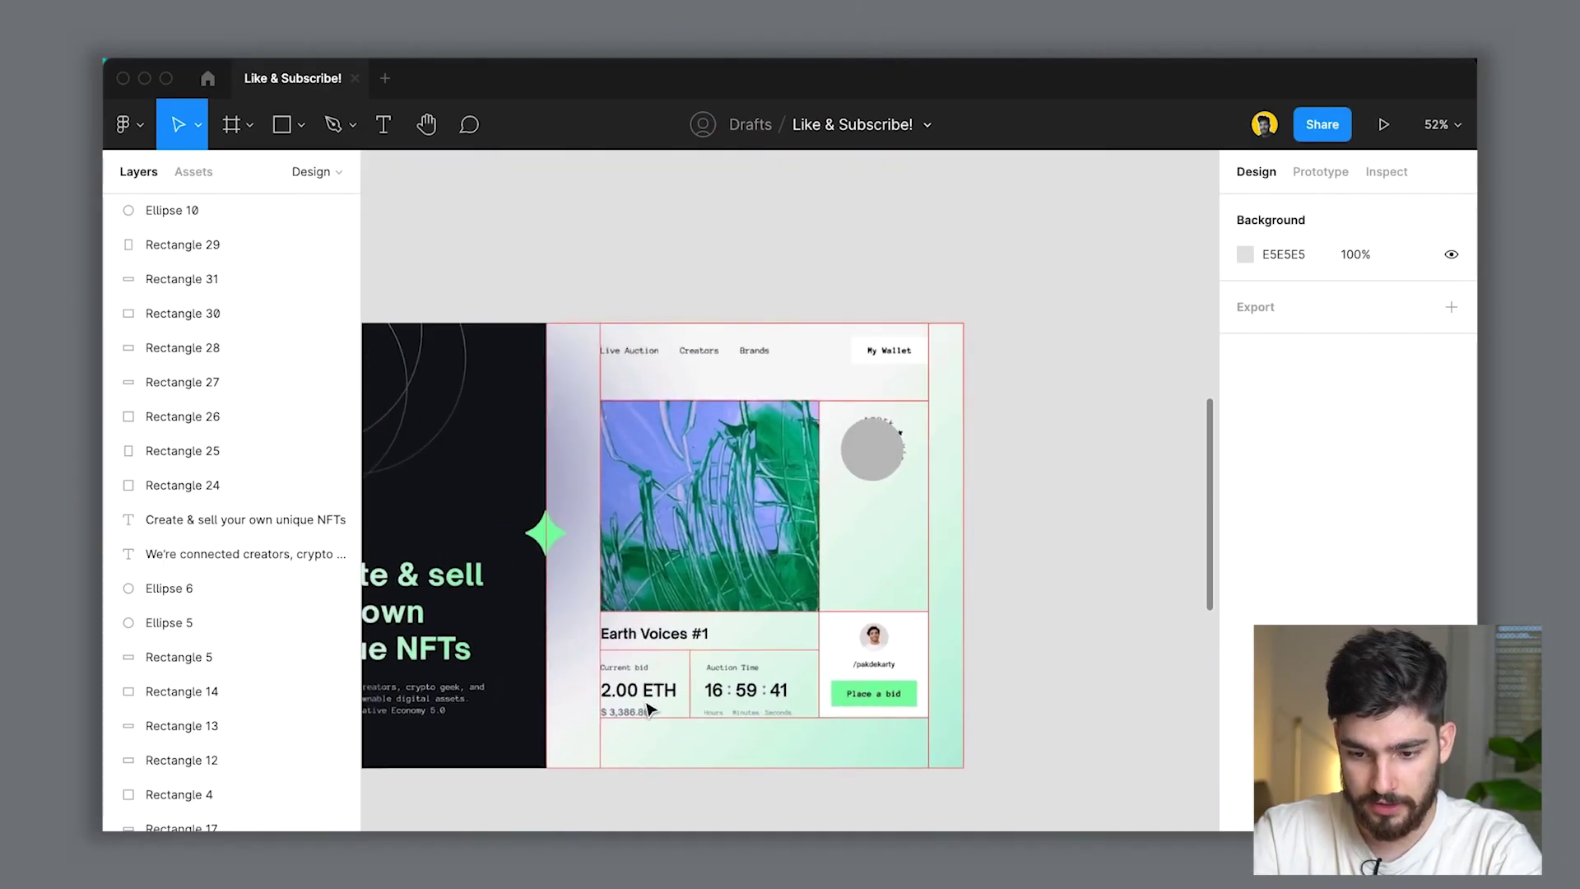
pyautogui.hscroll(-5, 650, 709)
pyautogui.scroll(-3, 650, 709)
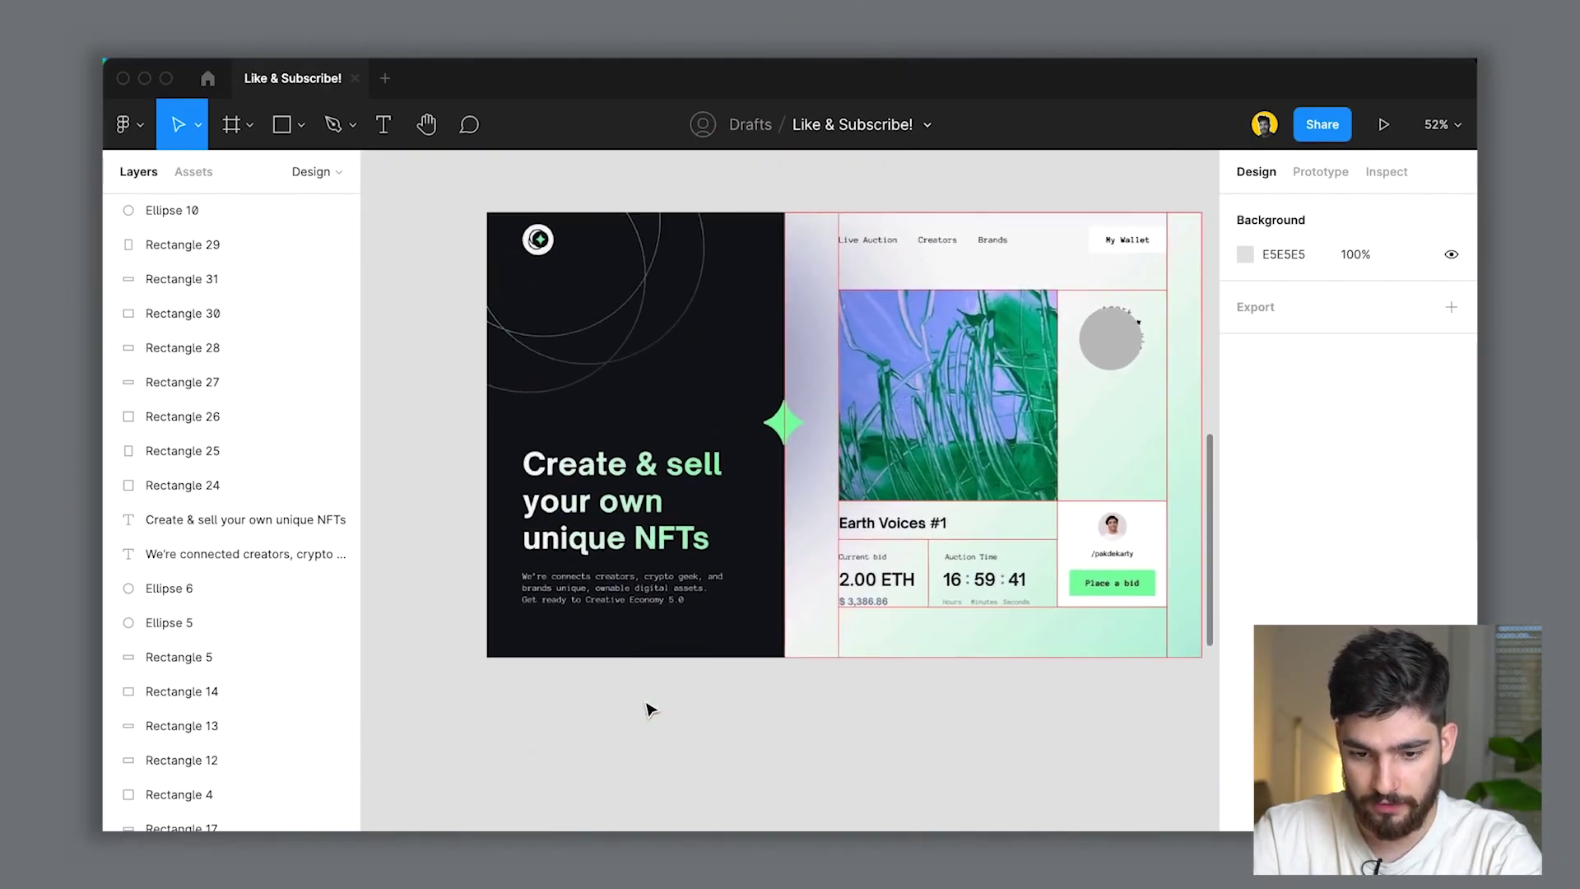
pyautogui.scroll(1, 929, 591)
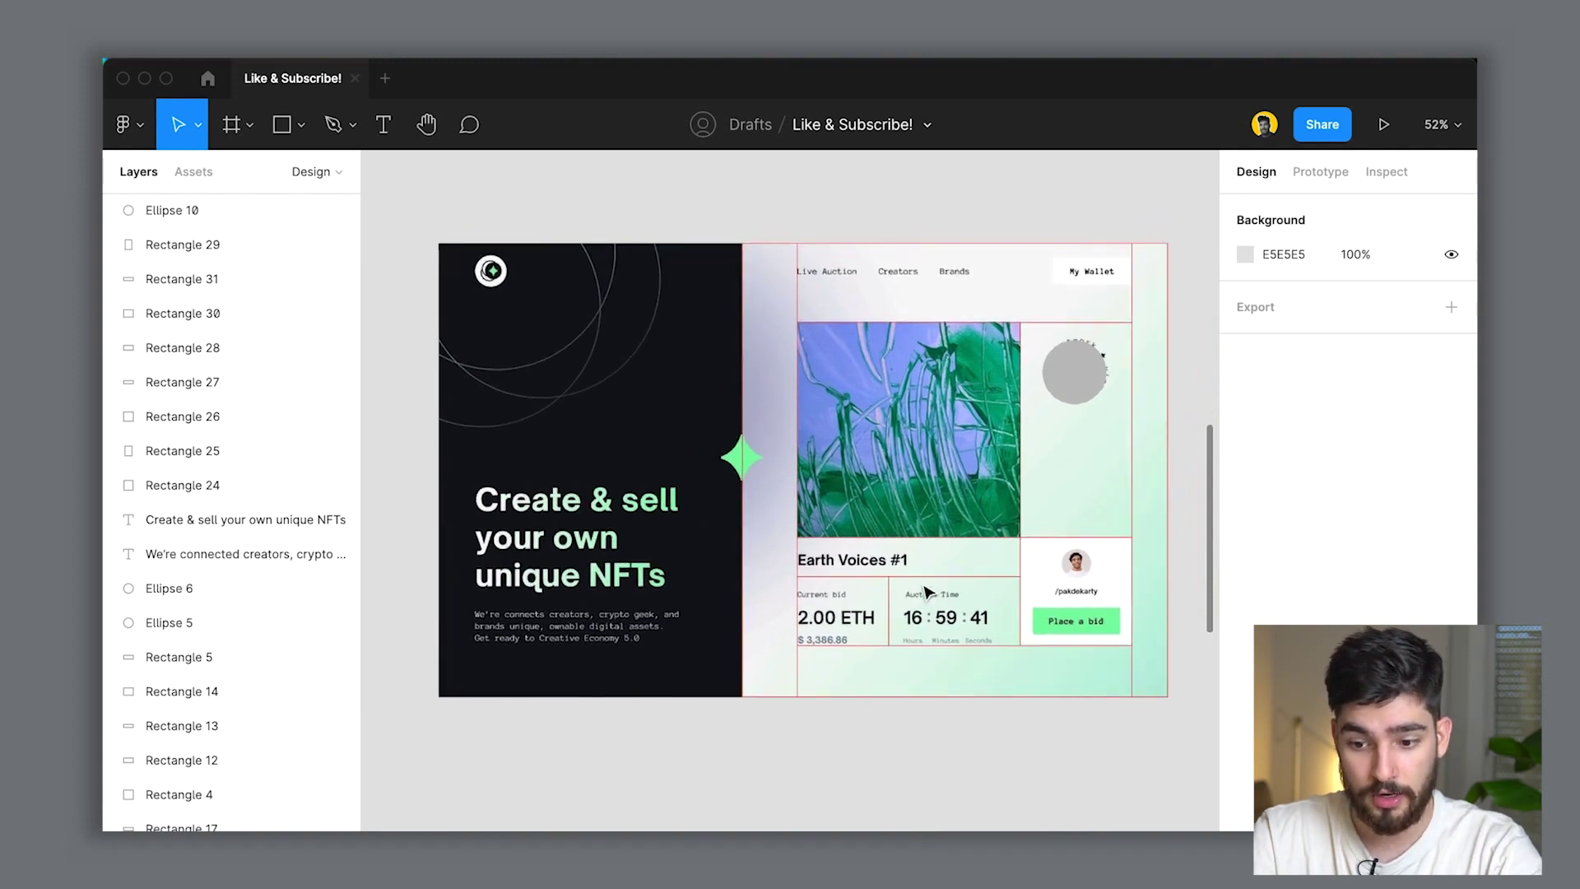
pyautogui.scroll(2, 1033, 342)
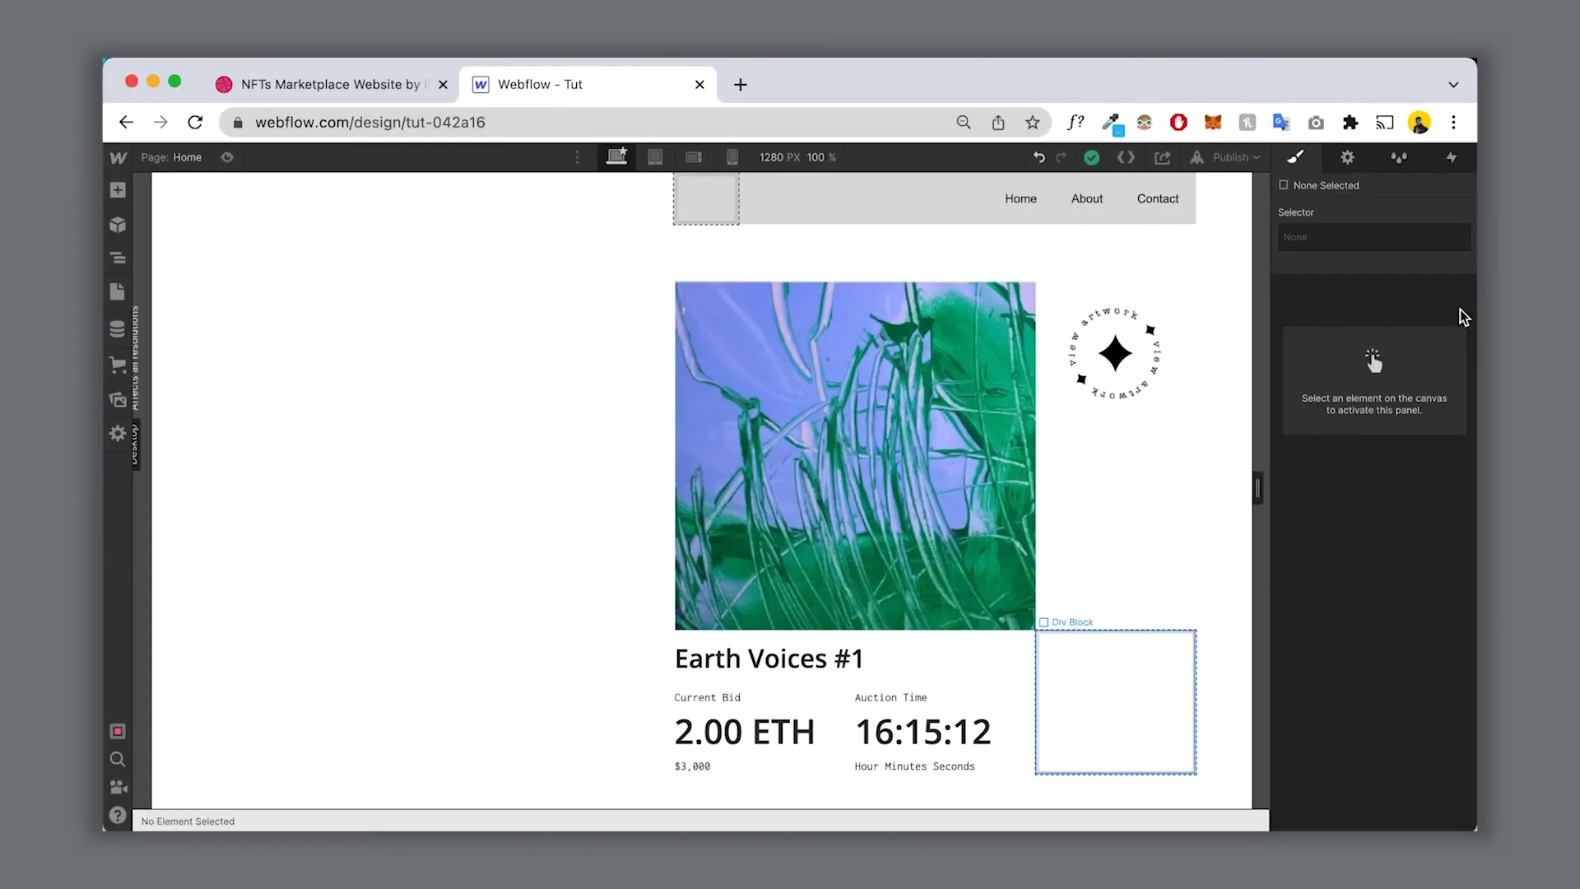
# Step: In Webflow, class the empty lower grid cell "white div" and add a circular div filled with #737272 inside it
pyautogui.click(1115, 701)
pyautogui.scroll(-5, 1302, 498)
pyautogui.click(1332, 652)
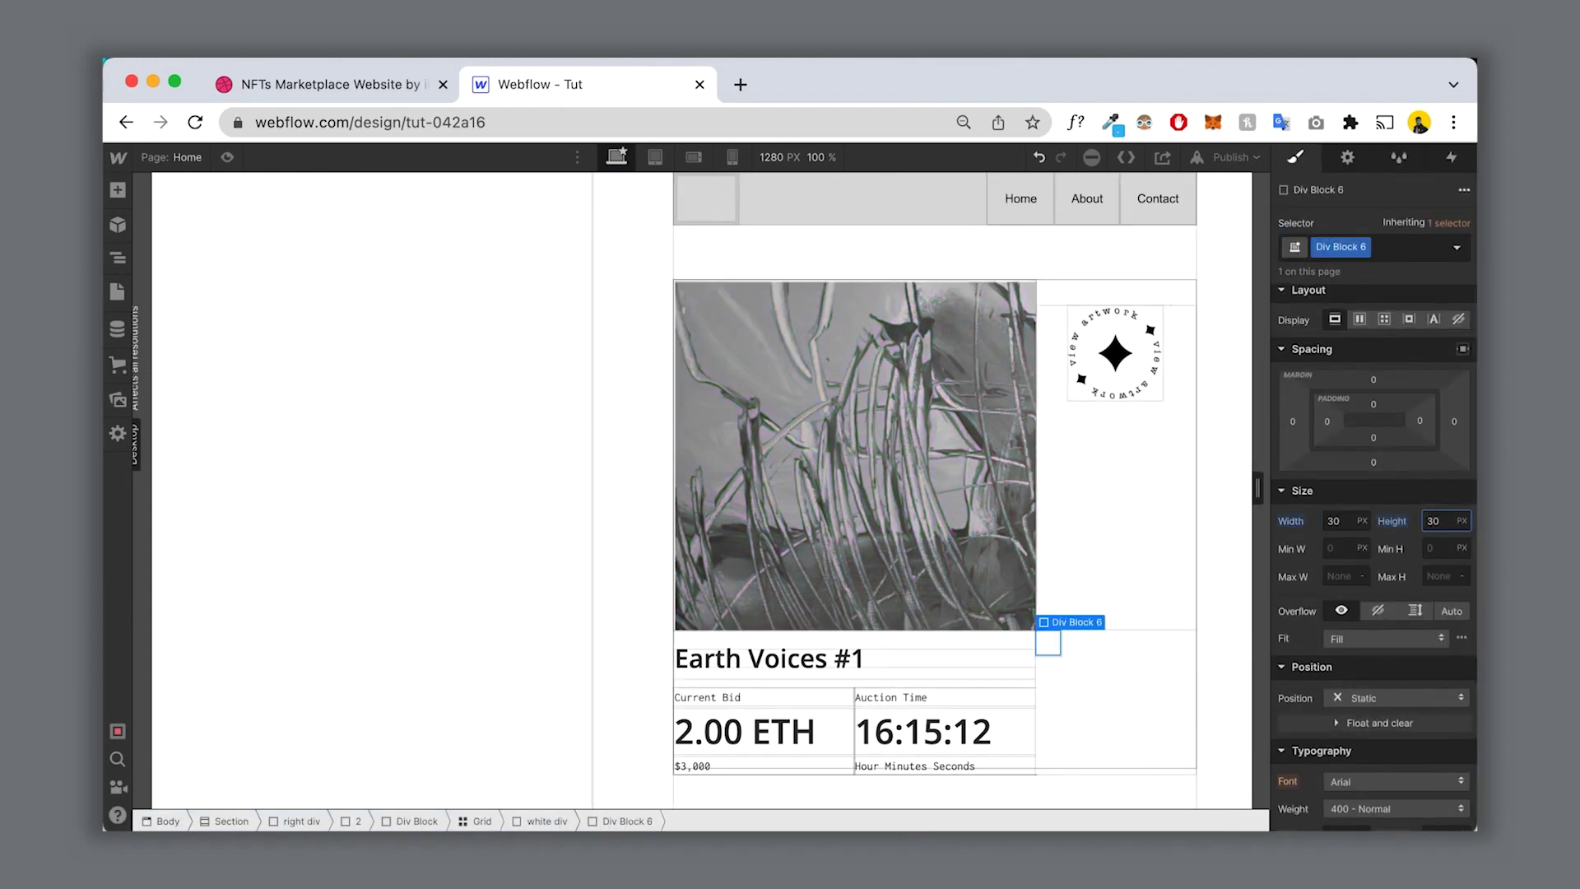
pyautogui.press('Return')
pyautogui.scroll(-10, 1330, 647)
pyautogui.scroll(3, 1383, 449)
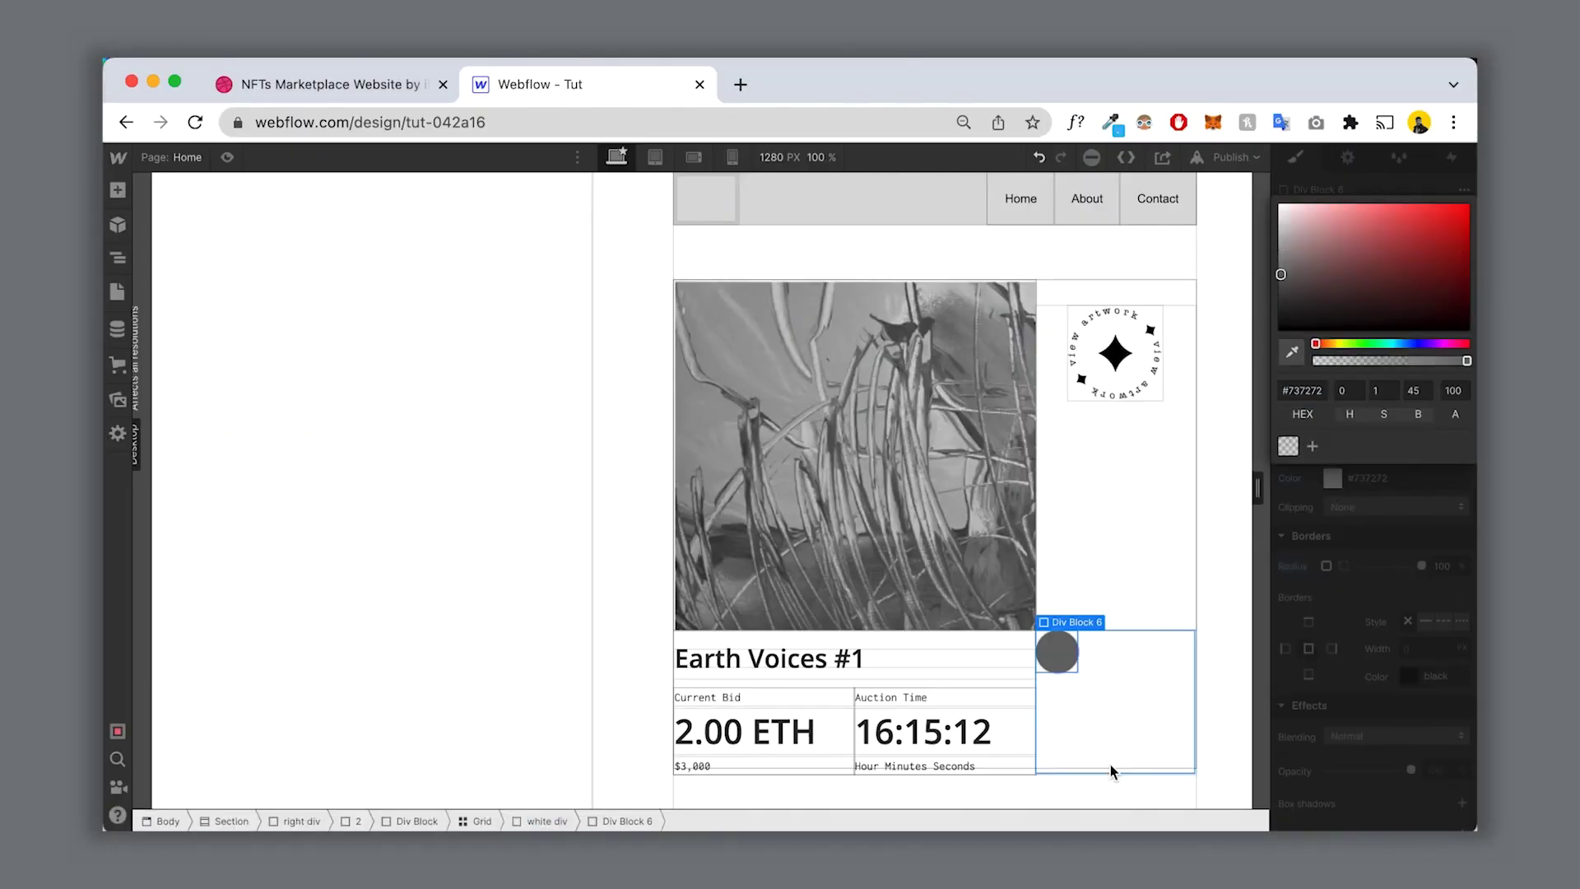
# Step: Centre the white div's contents and add an "/example name" text and a green "Place a Bid" button under the circle
pyautogui.click(1111, 765)
pyautogui.click(1360, 532)
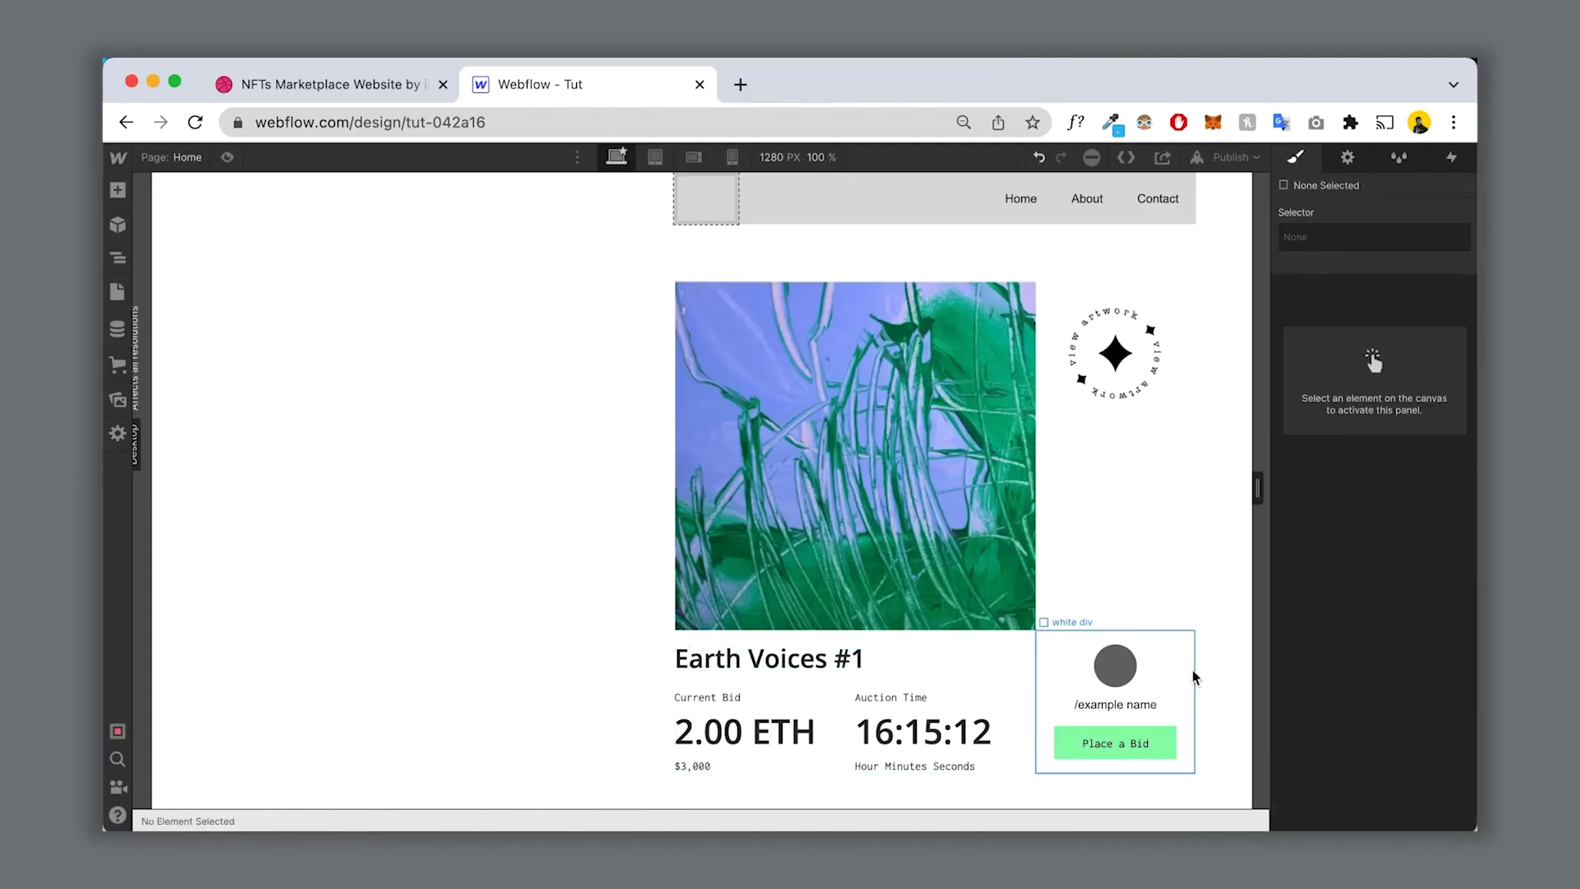
pyautogui.click(1116, 704)
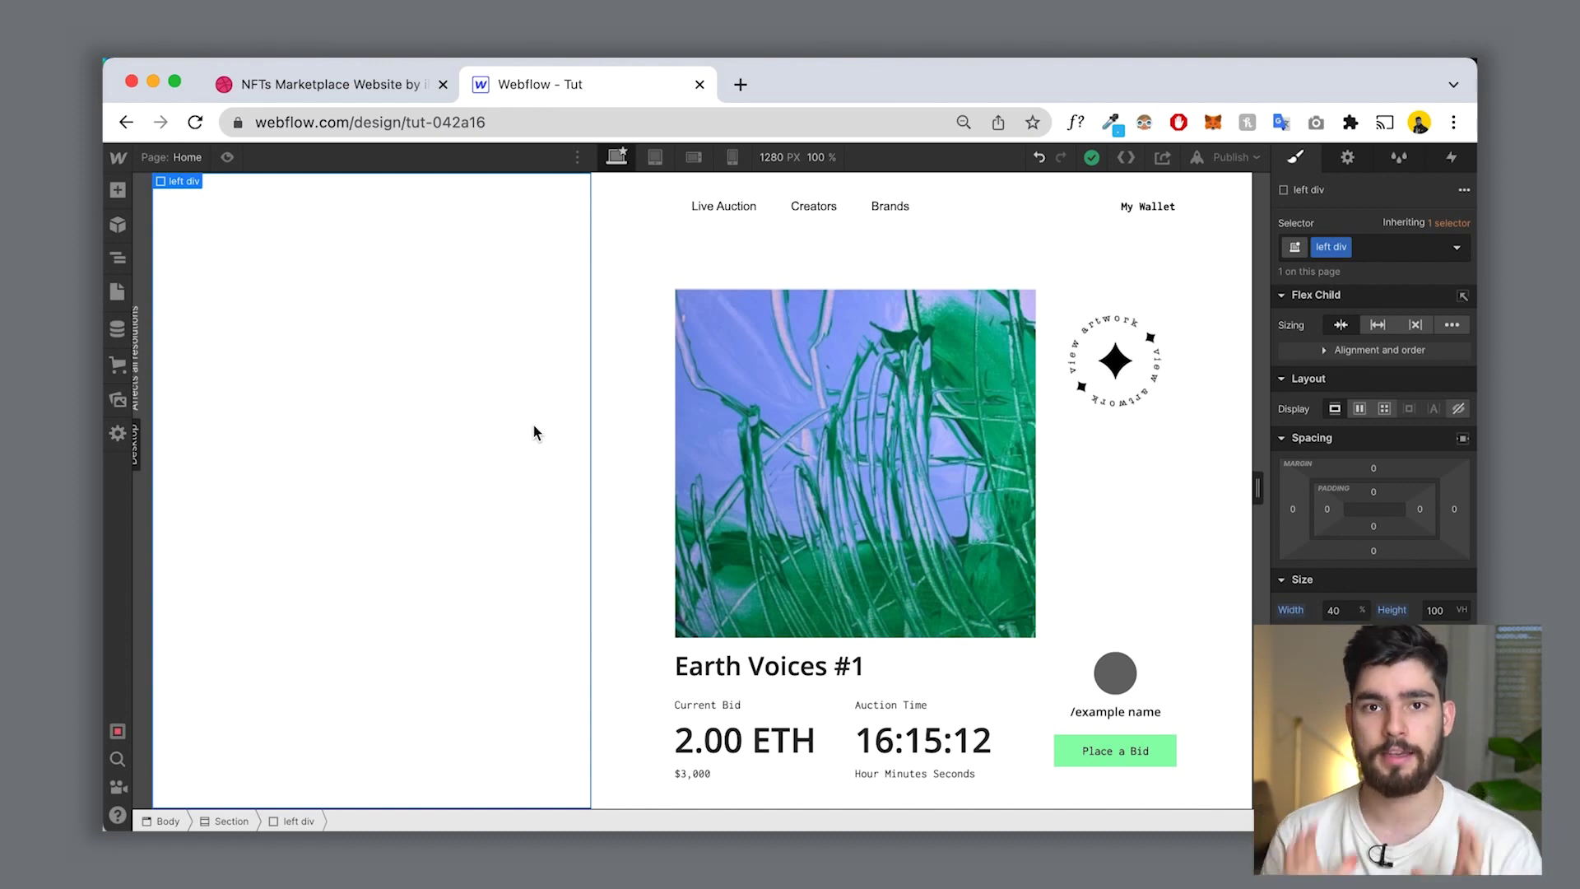
# Step: Fill the left div with black and give the right div a 140-degree linear gradient from white to light green
pyautogui.scroll(-3, 1360, 729)
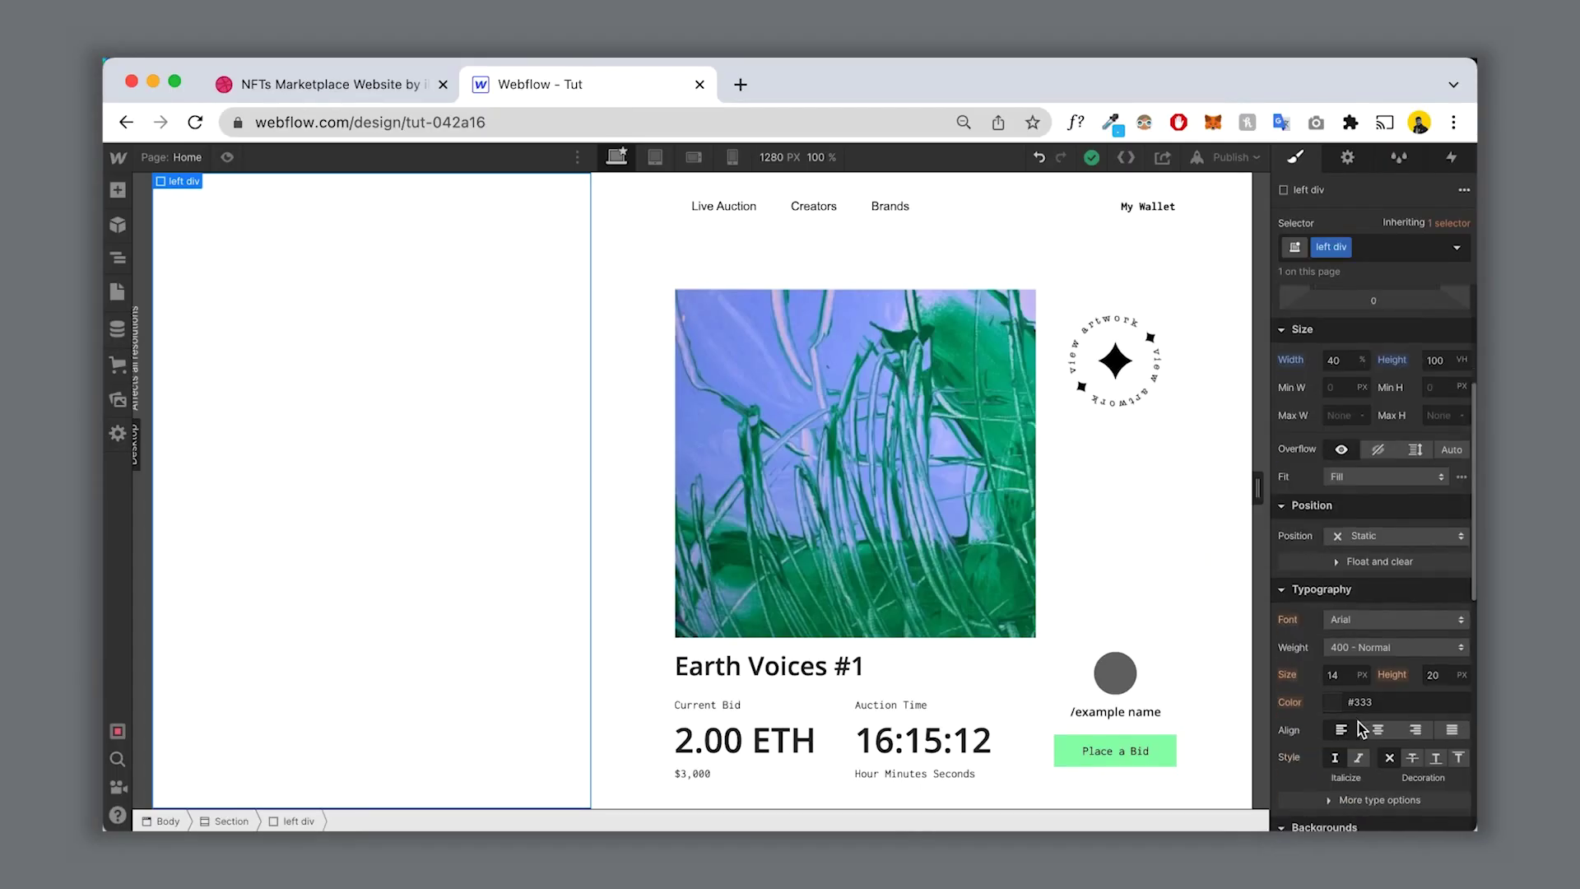
pyautogui.scroll(-3, 1359, 729)
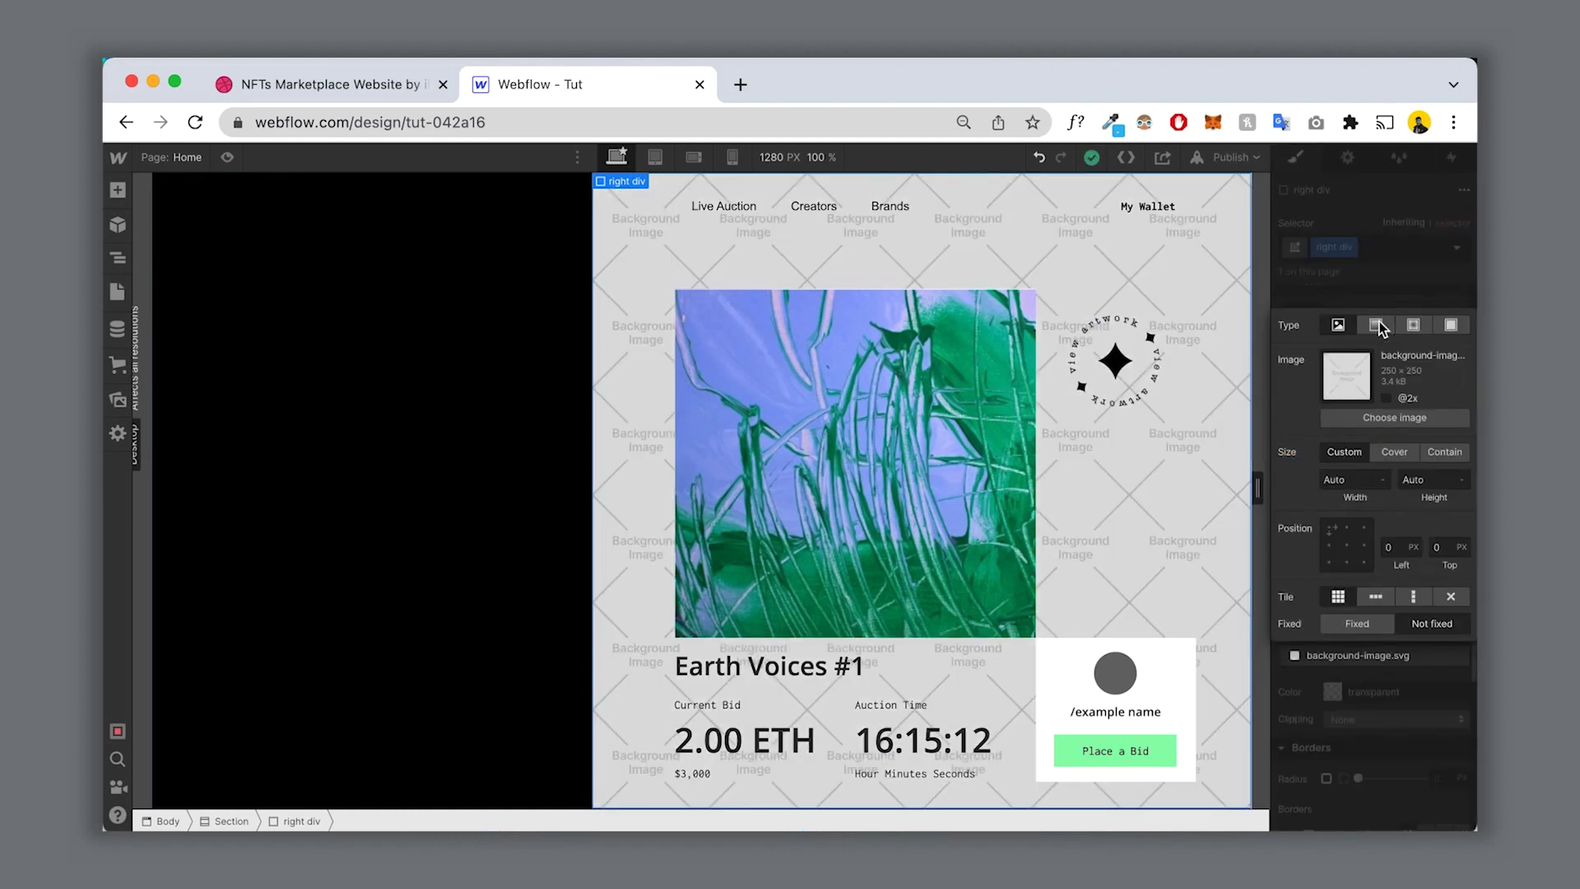
pyautogui.click(1376, 326)
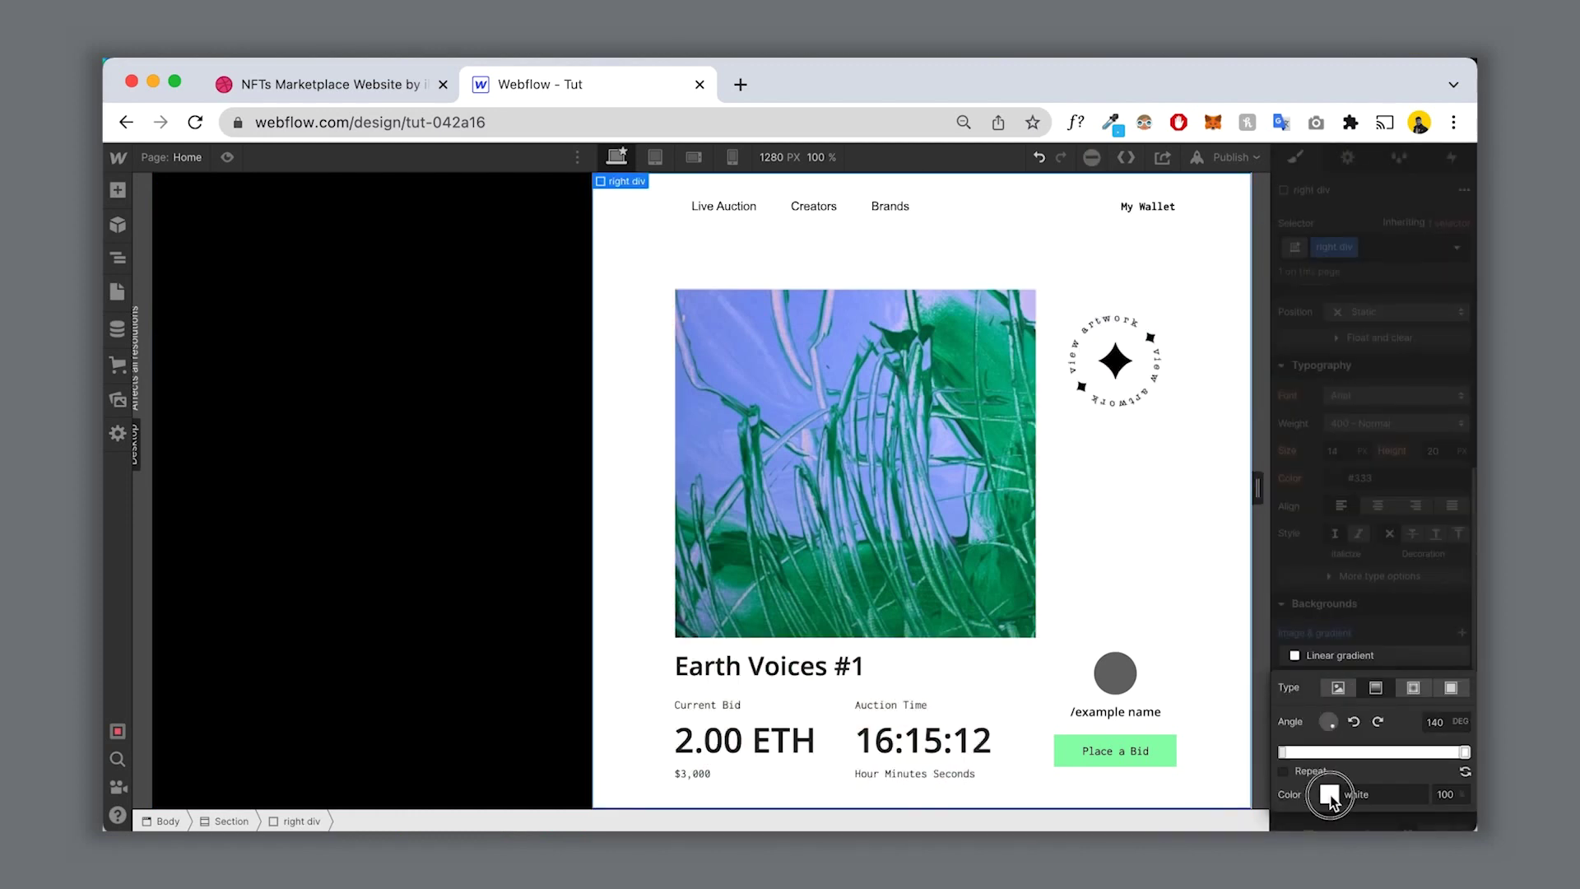
pyautogui.click(1330, 795)
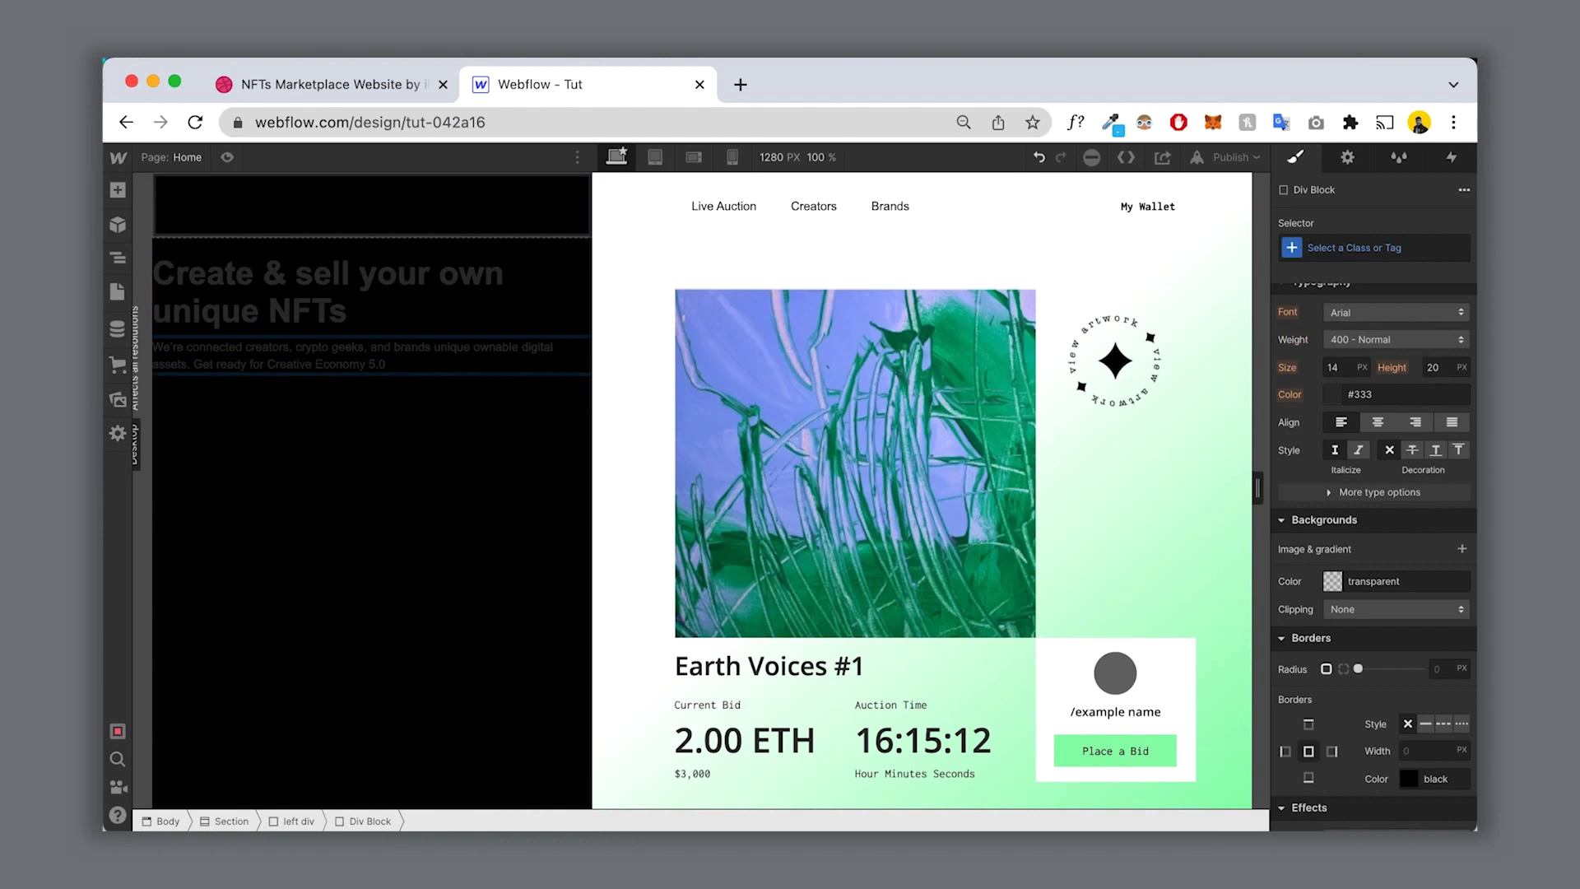
# Step: Complete the left panel with a white-to-green gradient heading, white paragraph, logo, circle line art and a green star on the panel divide
pyautogui.click(354, 306)
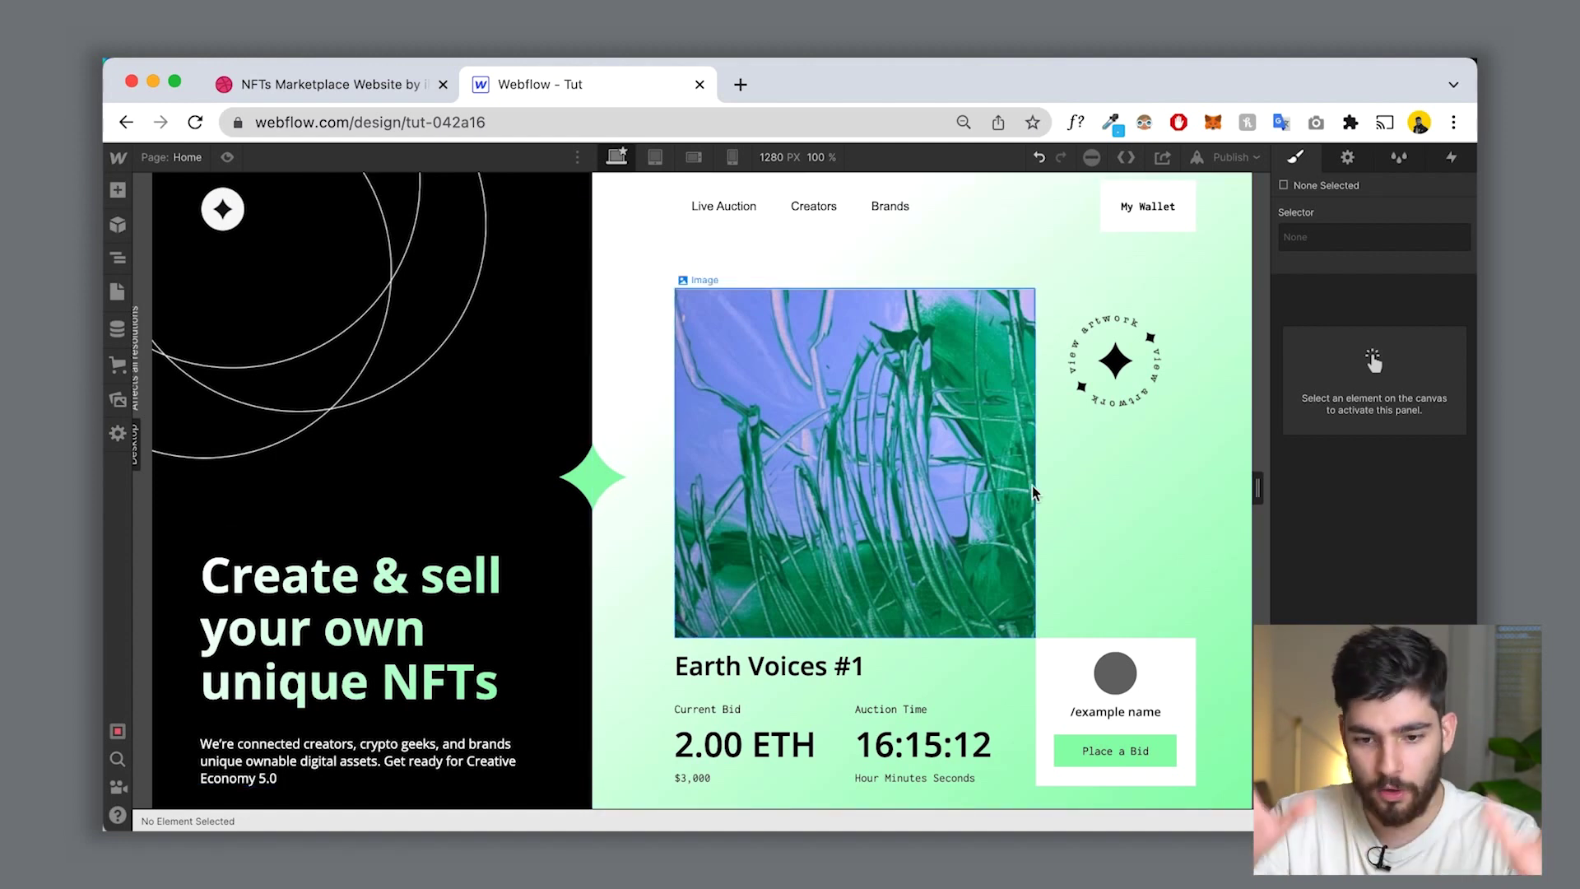
# Step: Preview the assembled hero page and check both panels
pyautogui.click(227, 157)
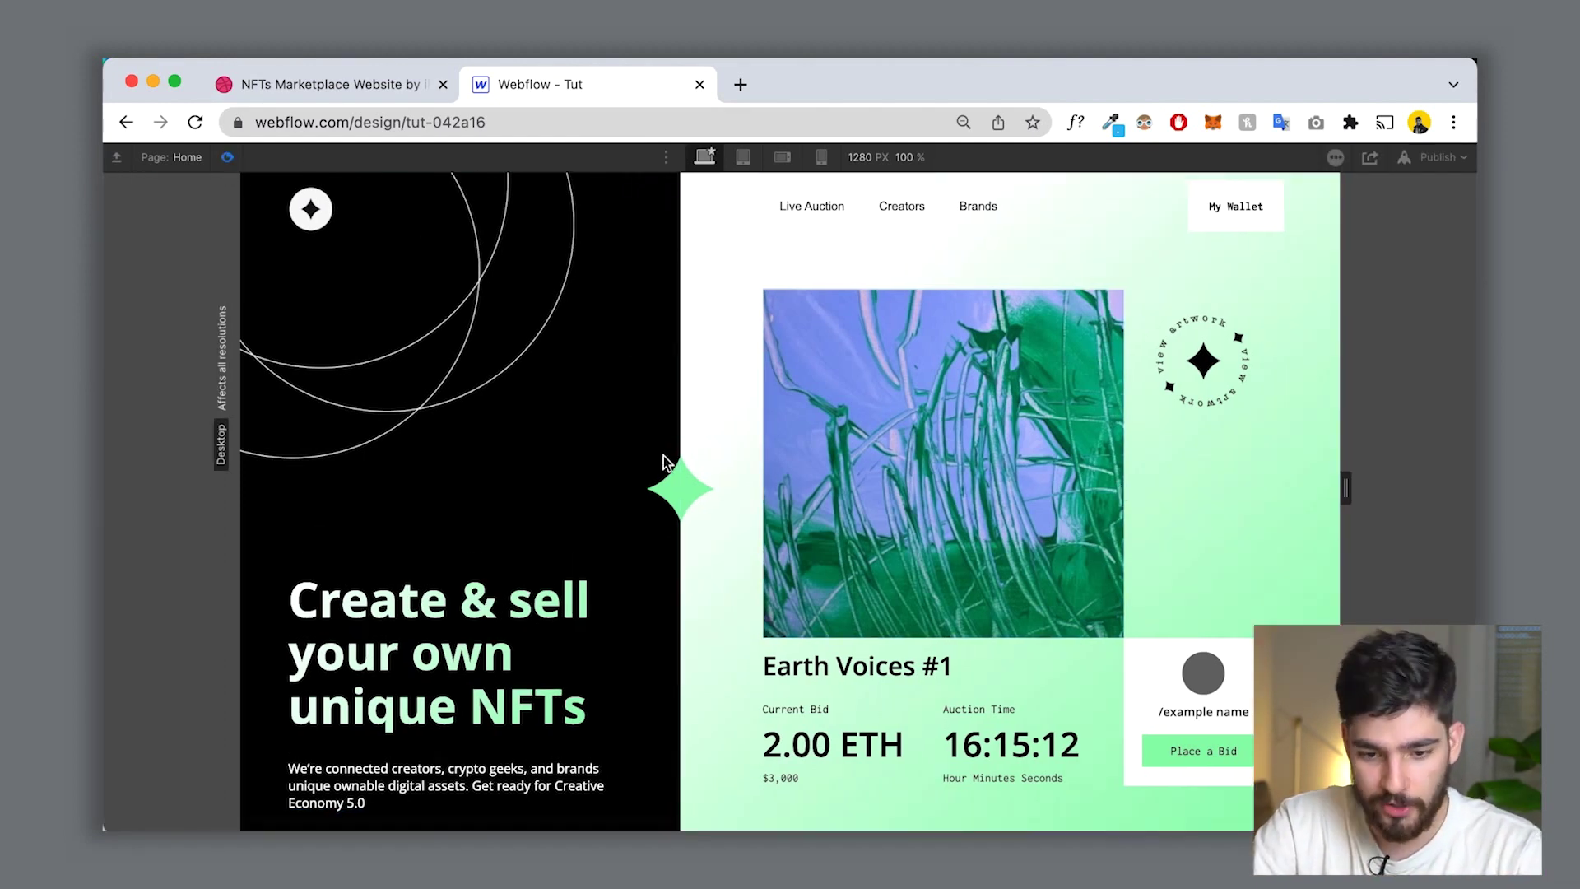
pyautogui.press('super+a')
pyautogui.click(1302, 589)
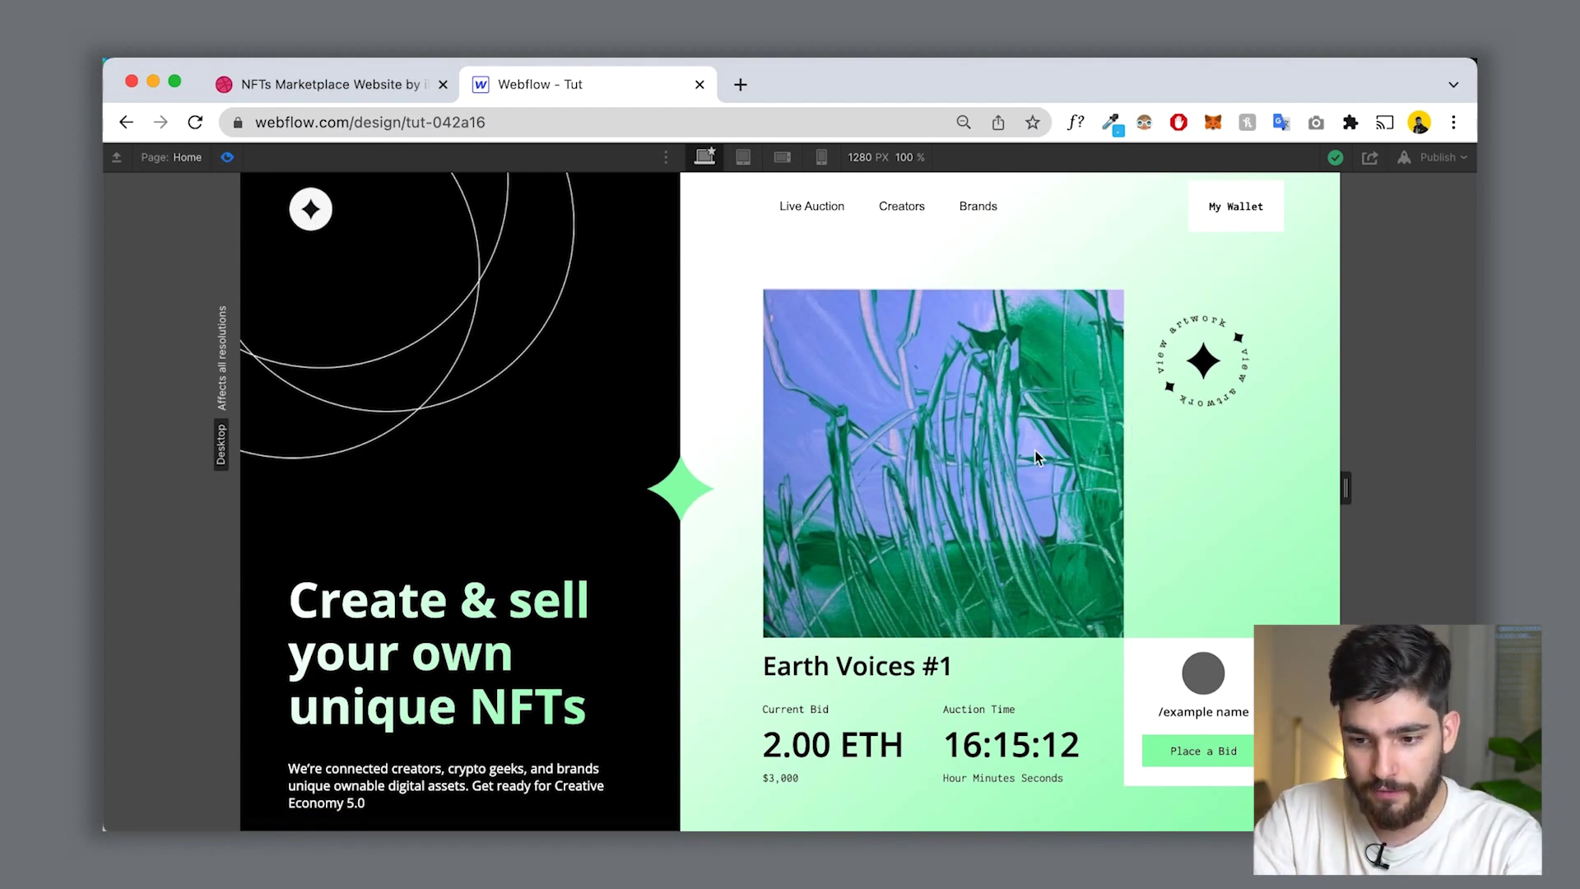
pyautogui.moveTo(817, 740); pyautogui.dragTo(688, 635)
pyautogui.click(778, 652)
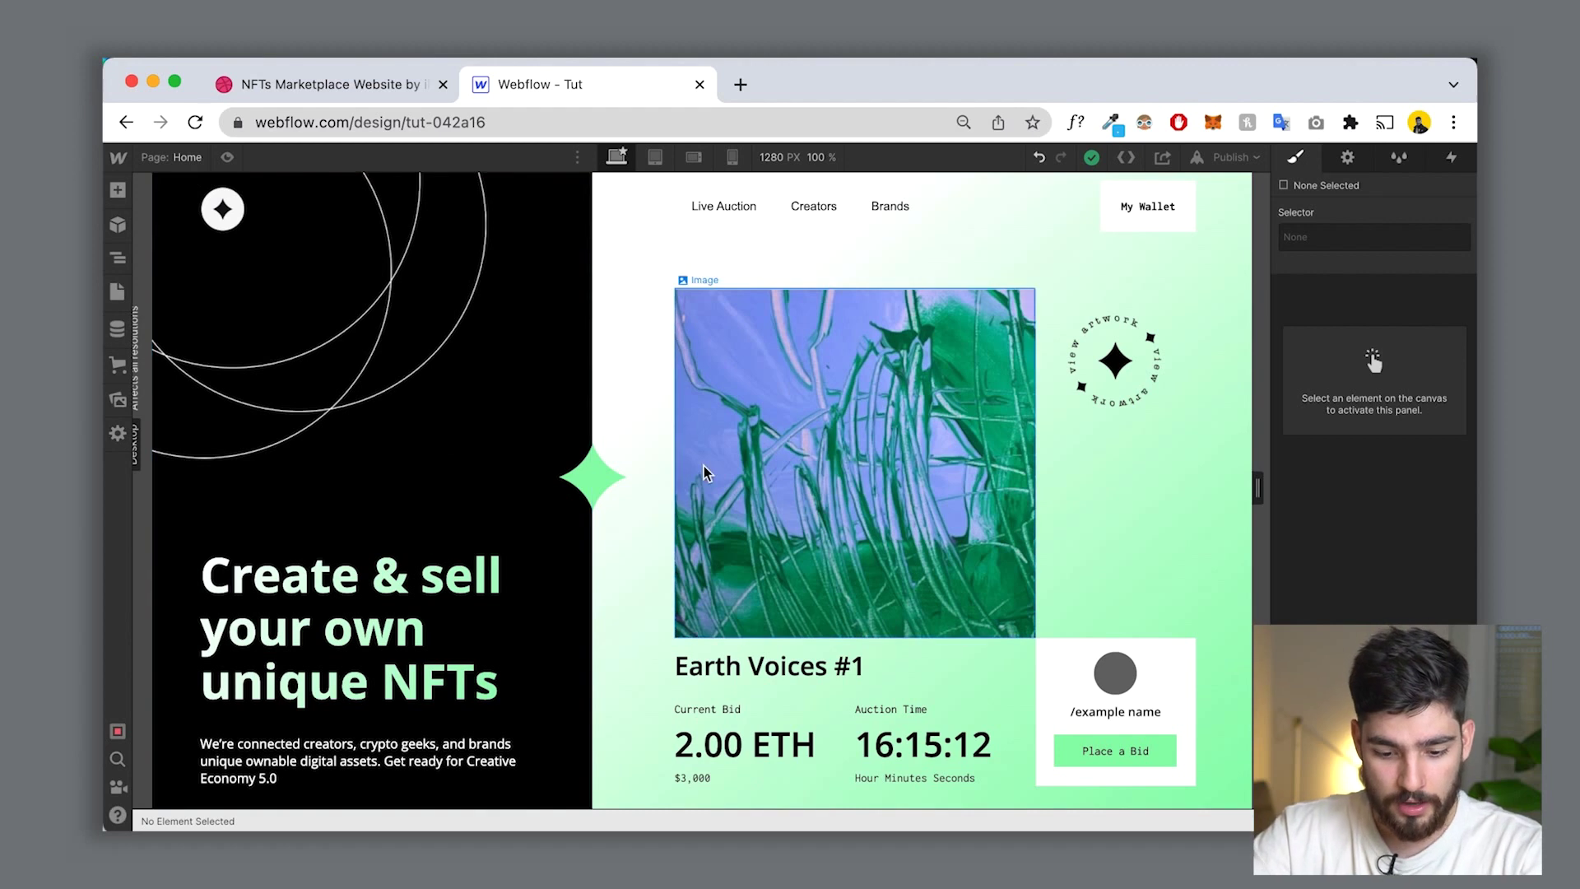
# Step: Switch to the Figma file and study the red box structure drawn over the right panel
pyautogui.hotkey('shift', 'x')
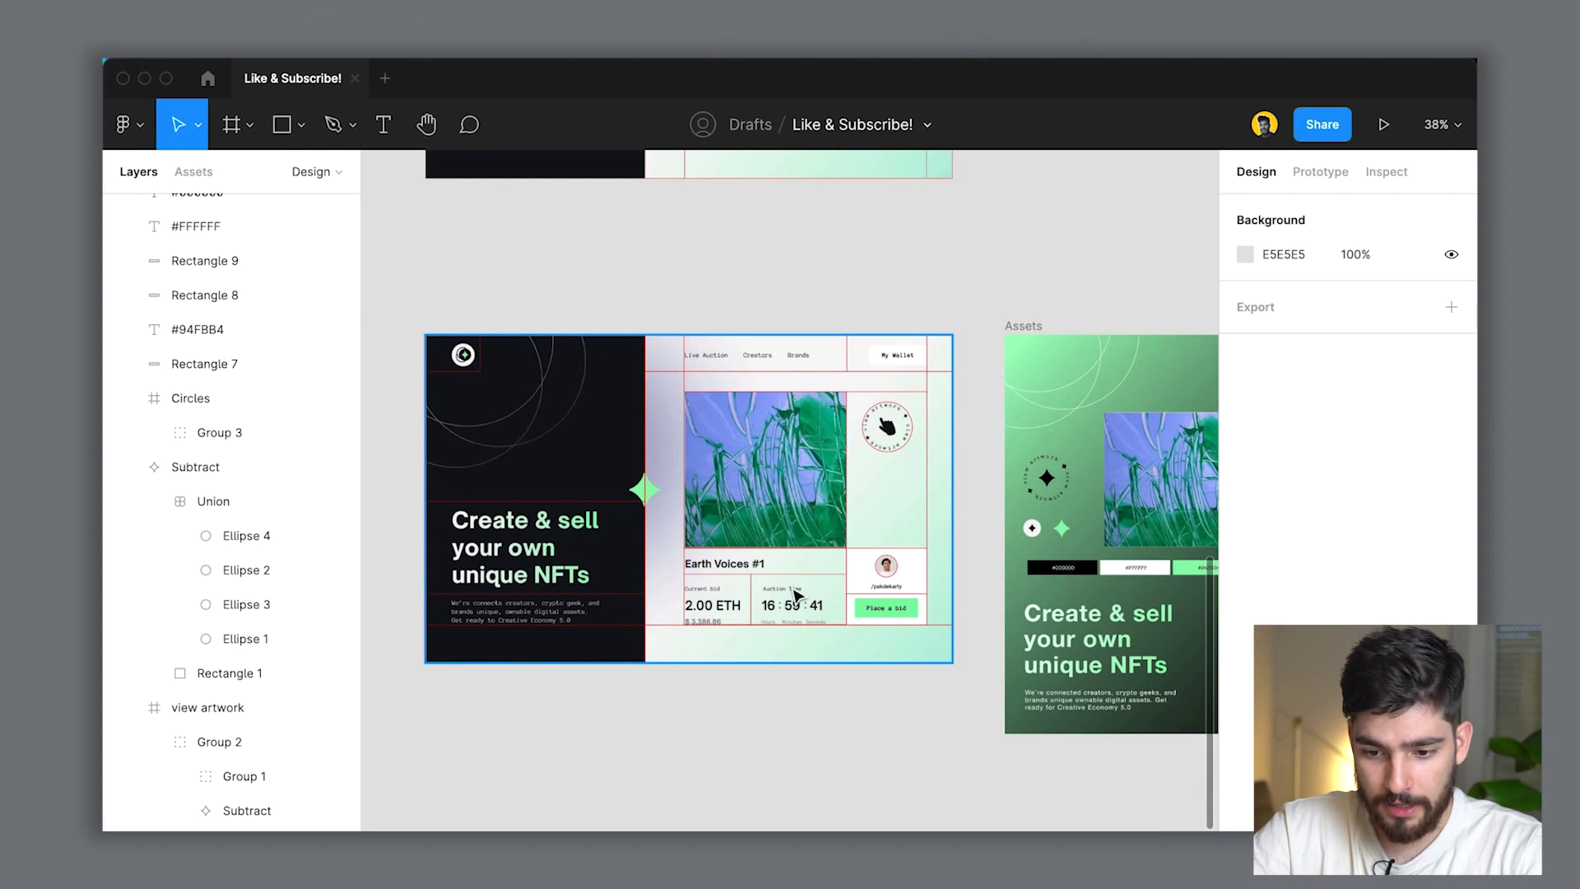
pyautogui.scroll(6, 797, 595)
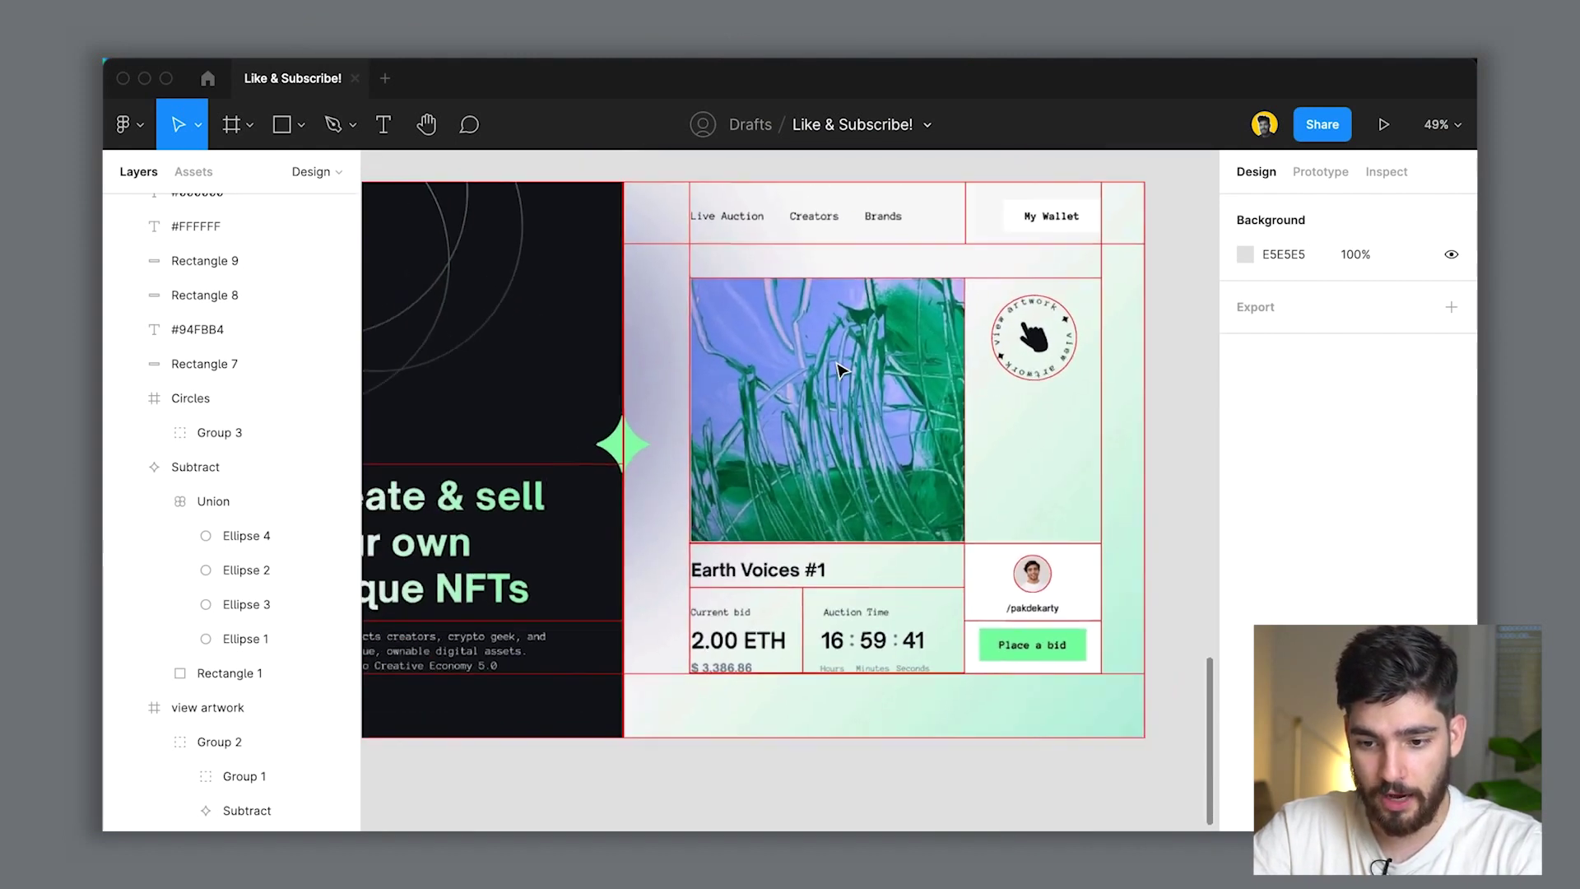
pyautogui.scroll(3, 839, 371)
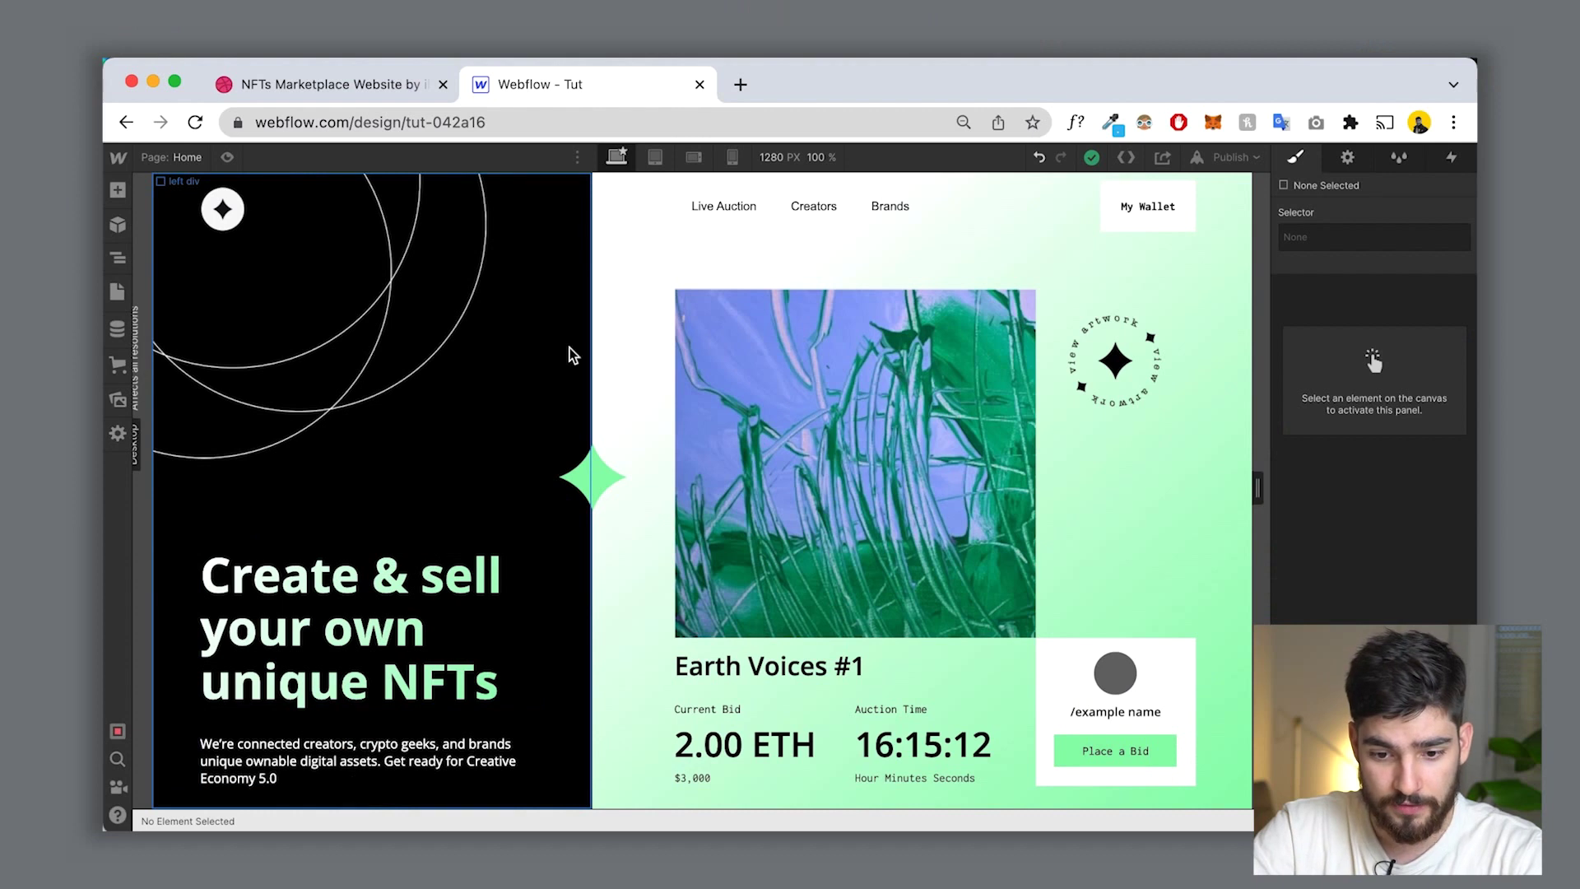
# Step: Back in Webflow, turn on the X-ray view, inspect the left div, its logo block and the star image, and restore the normal view
pyautogui.hotkey('shift', 'alt', 'x')
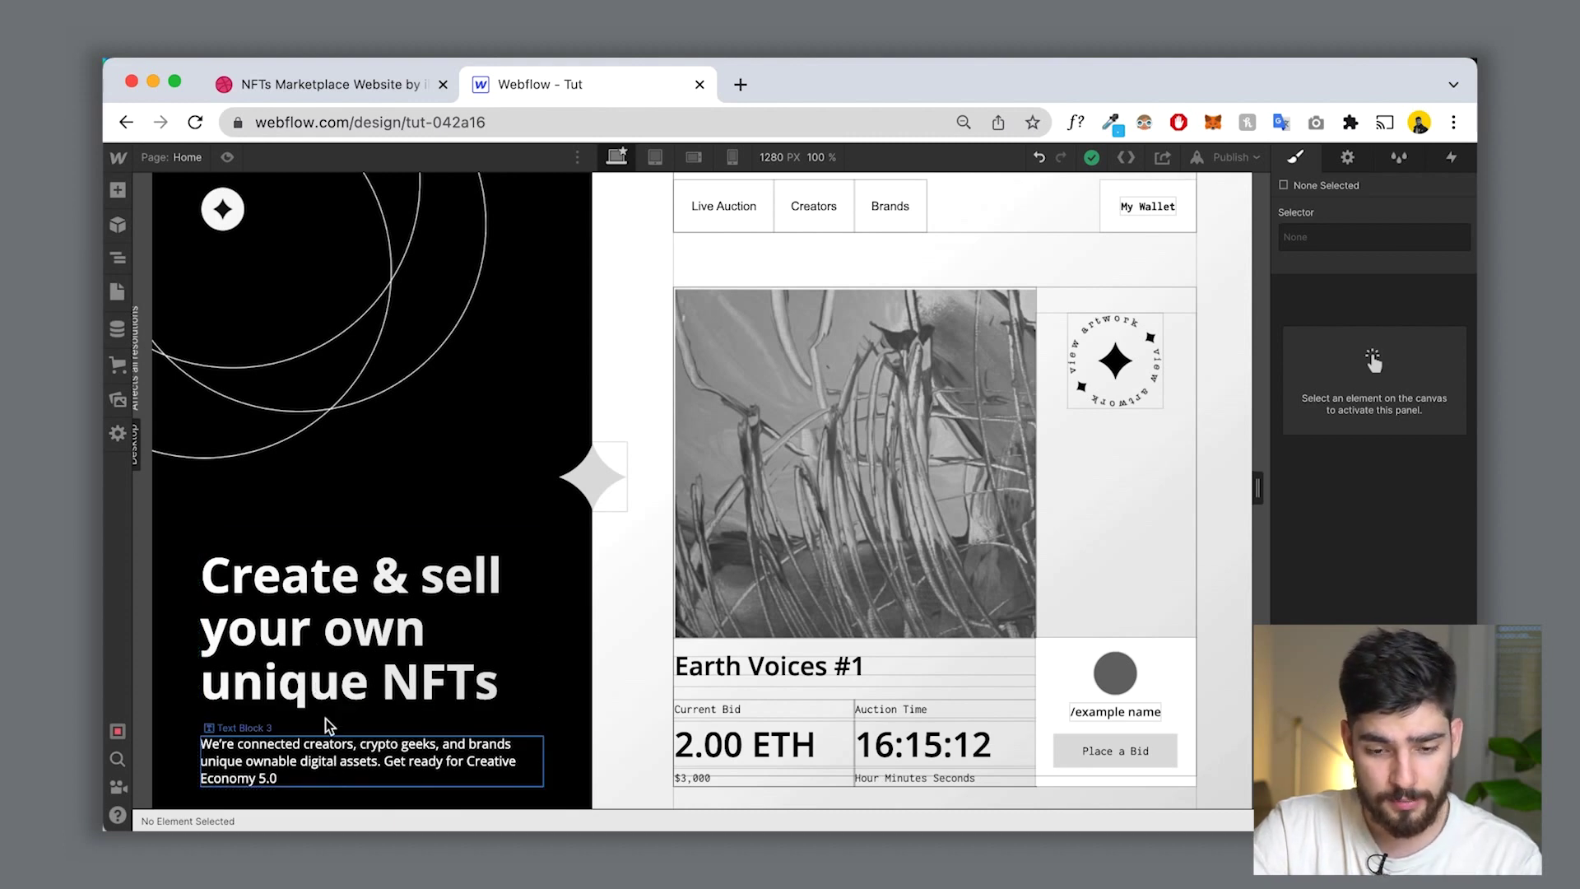
pyautogui.click(288, 406)
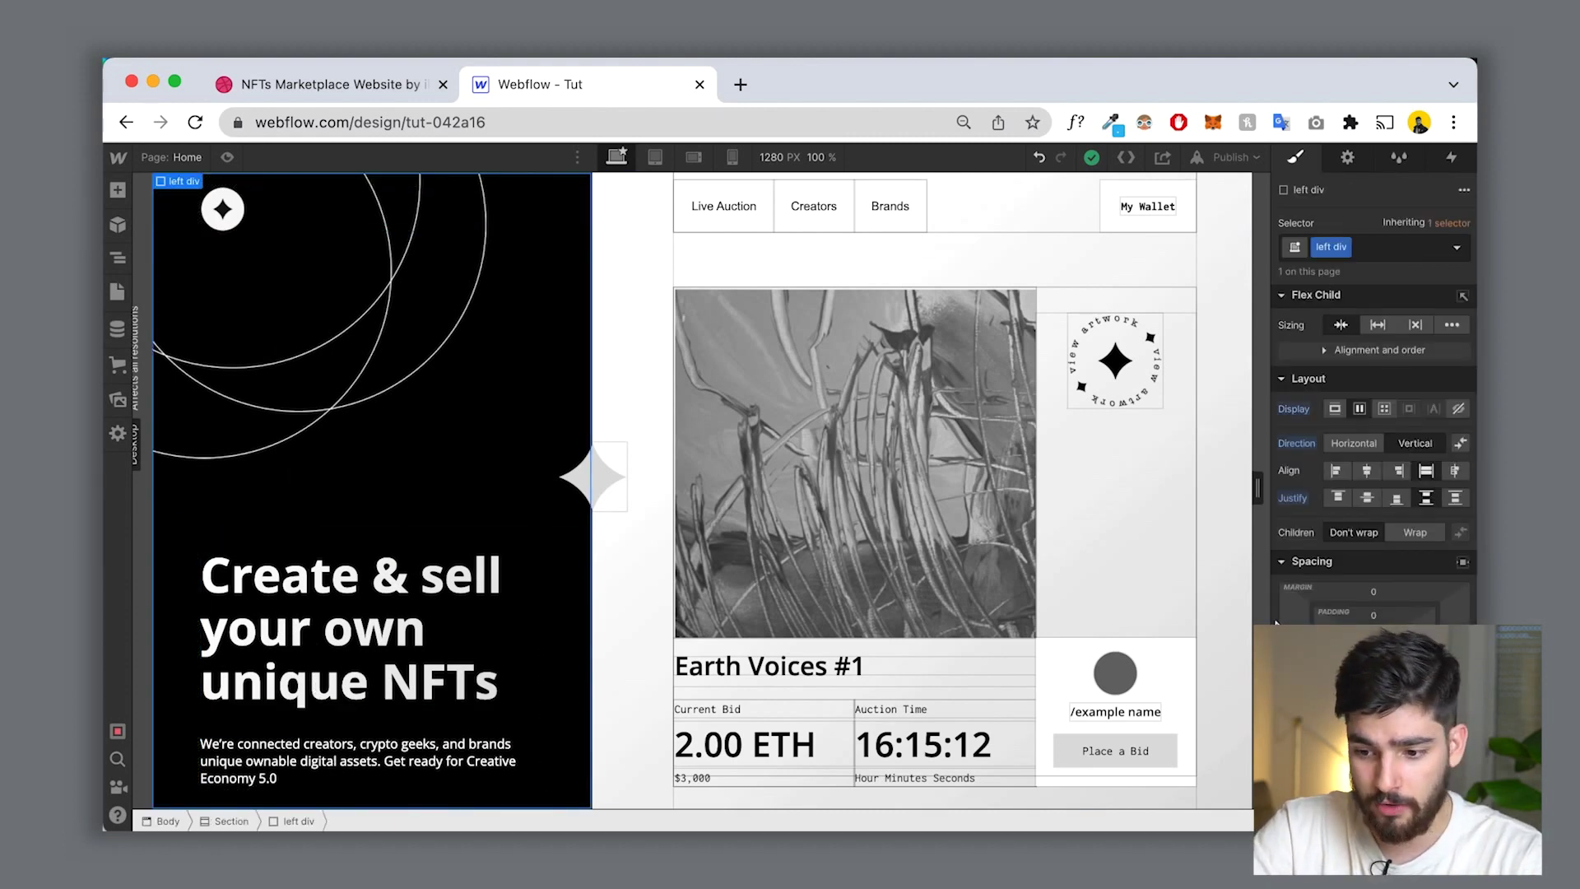
pyautogui.scroll(-8, 1276, 623)
pyautogui.scroll(-5, 1410, 620)
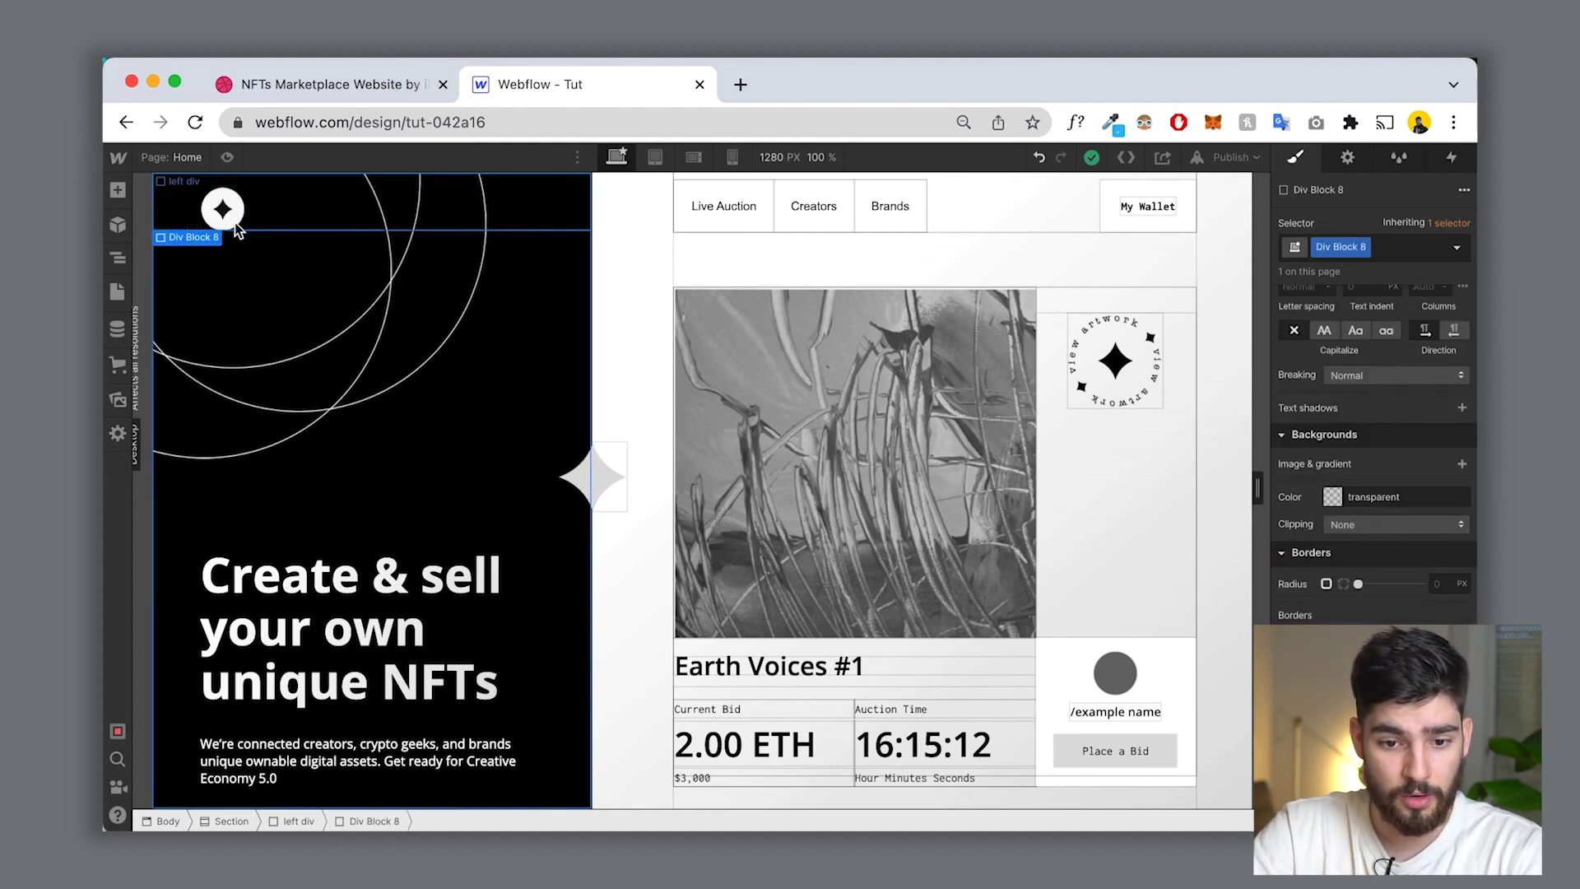
pyautogui.click(596, 479)
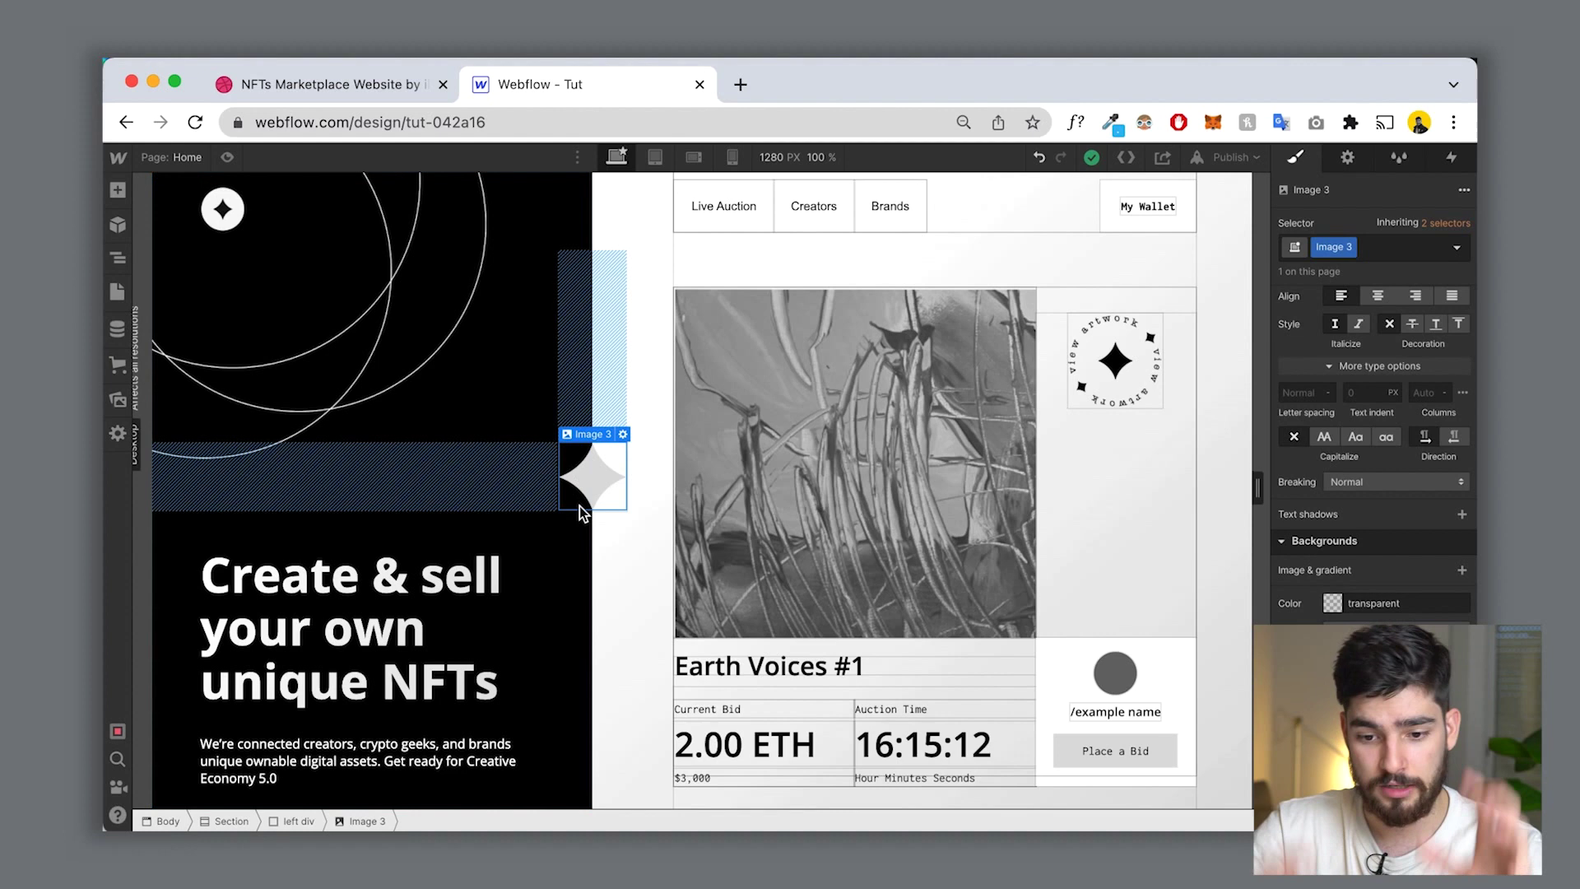
pyautogui.hotkey('shift', 'x')
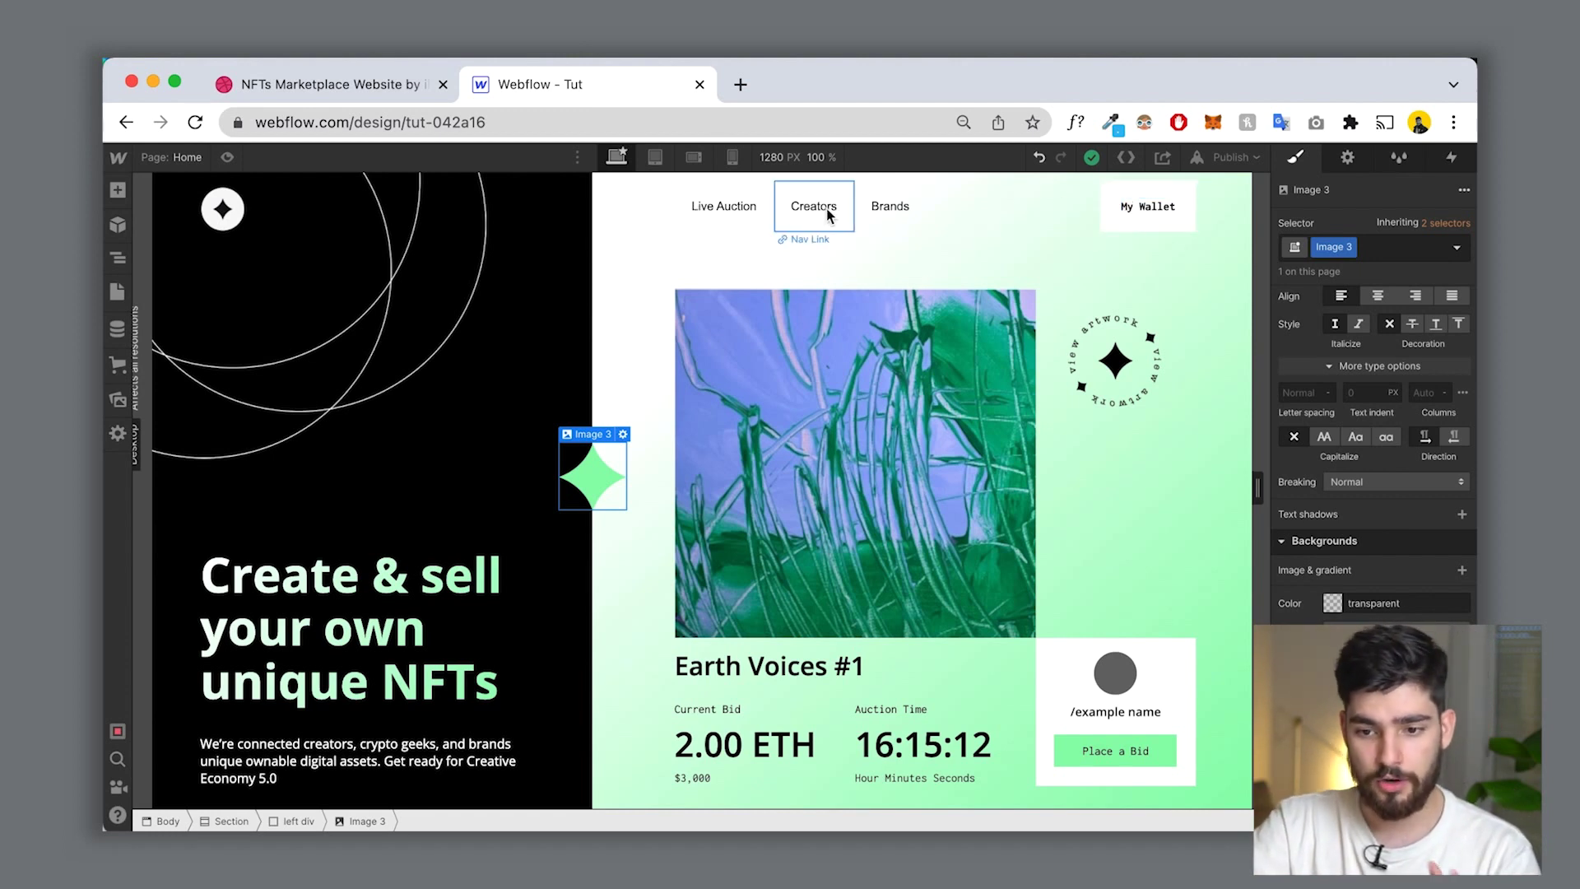
# Step: Preview the page and open the publishing options for the tut-042a16.webflow.io domain
pyautogui.click(228, 158)
pyautogui.click(1449, 159)
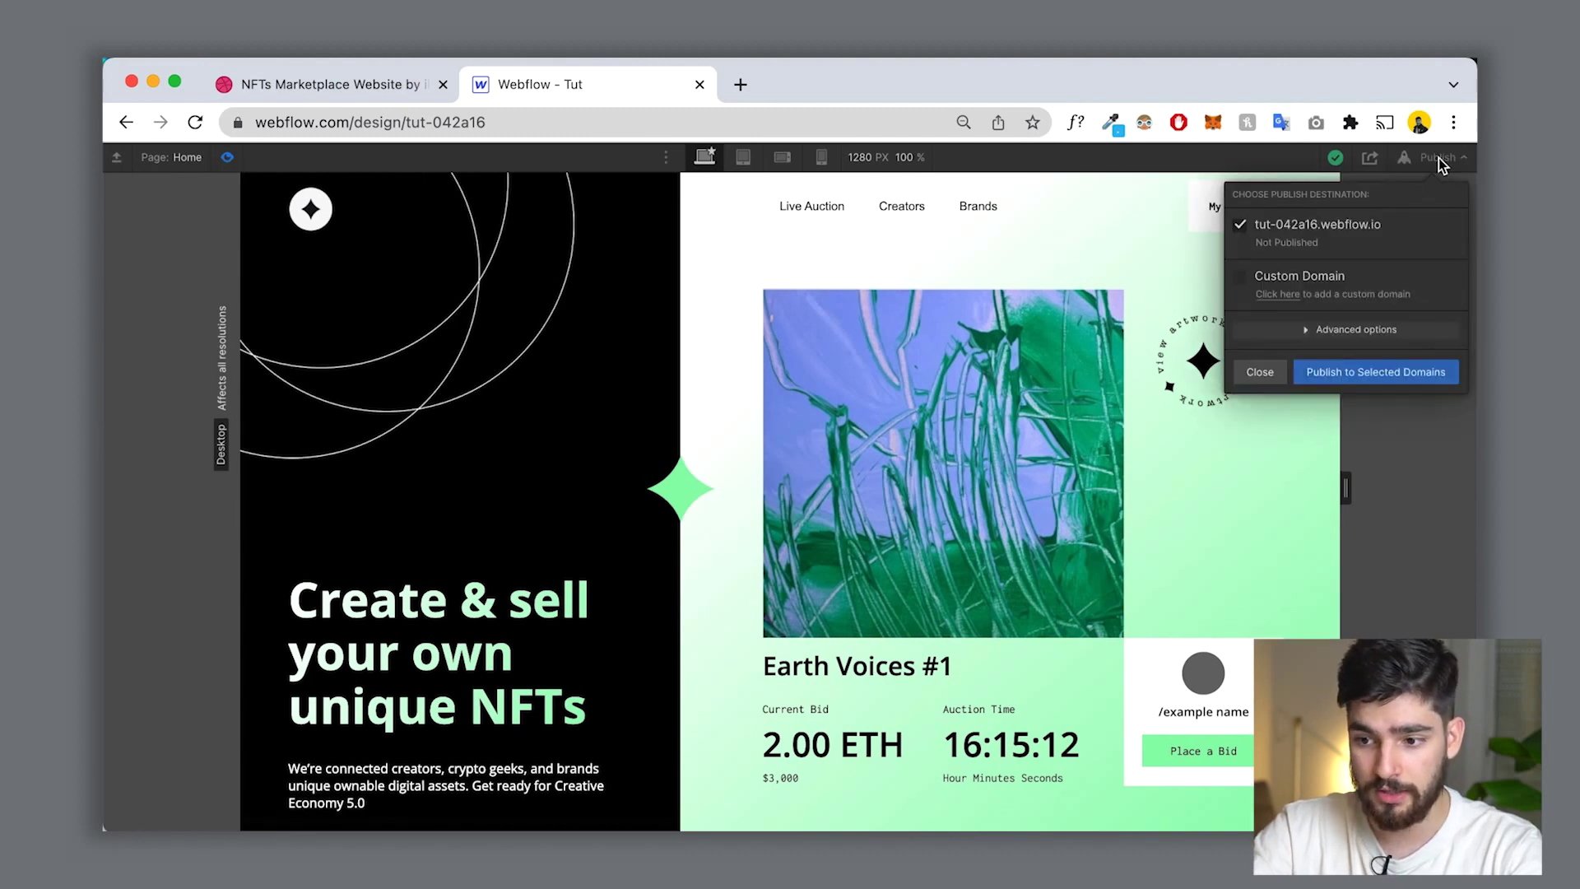